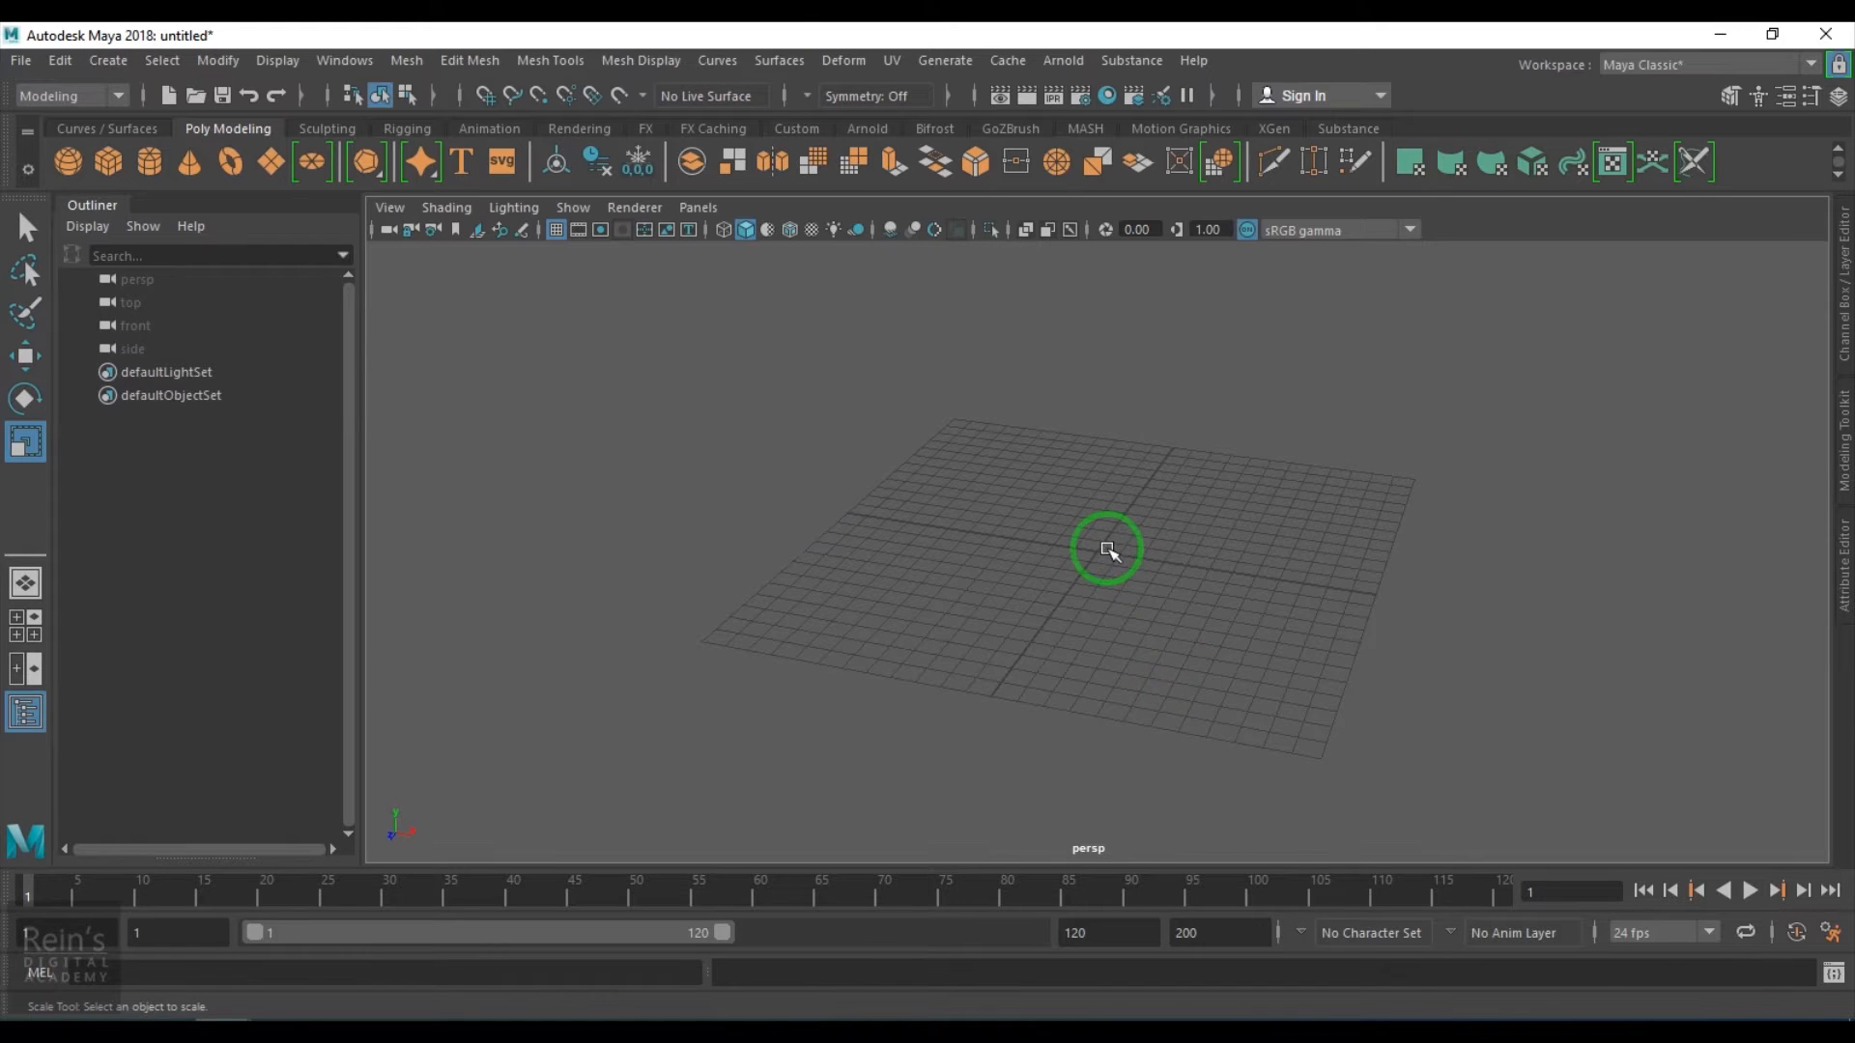
Create a polygon plane centred on the grid that extends slightly beyond the grid's edges
{"action": "right_click_drag", "start_coordinate": [1126, 533], "coordinate": [981, 448], "text": "shift"}
{"action": "left_click_drag", "start_coordinate": [1095, 553], "coordinate": [1576, 723]}
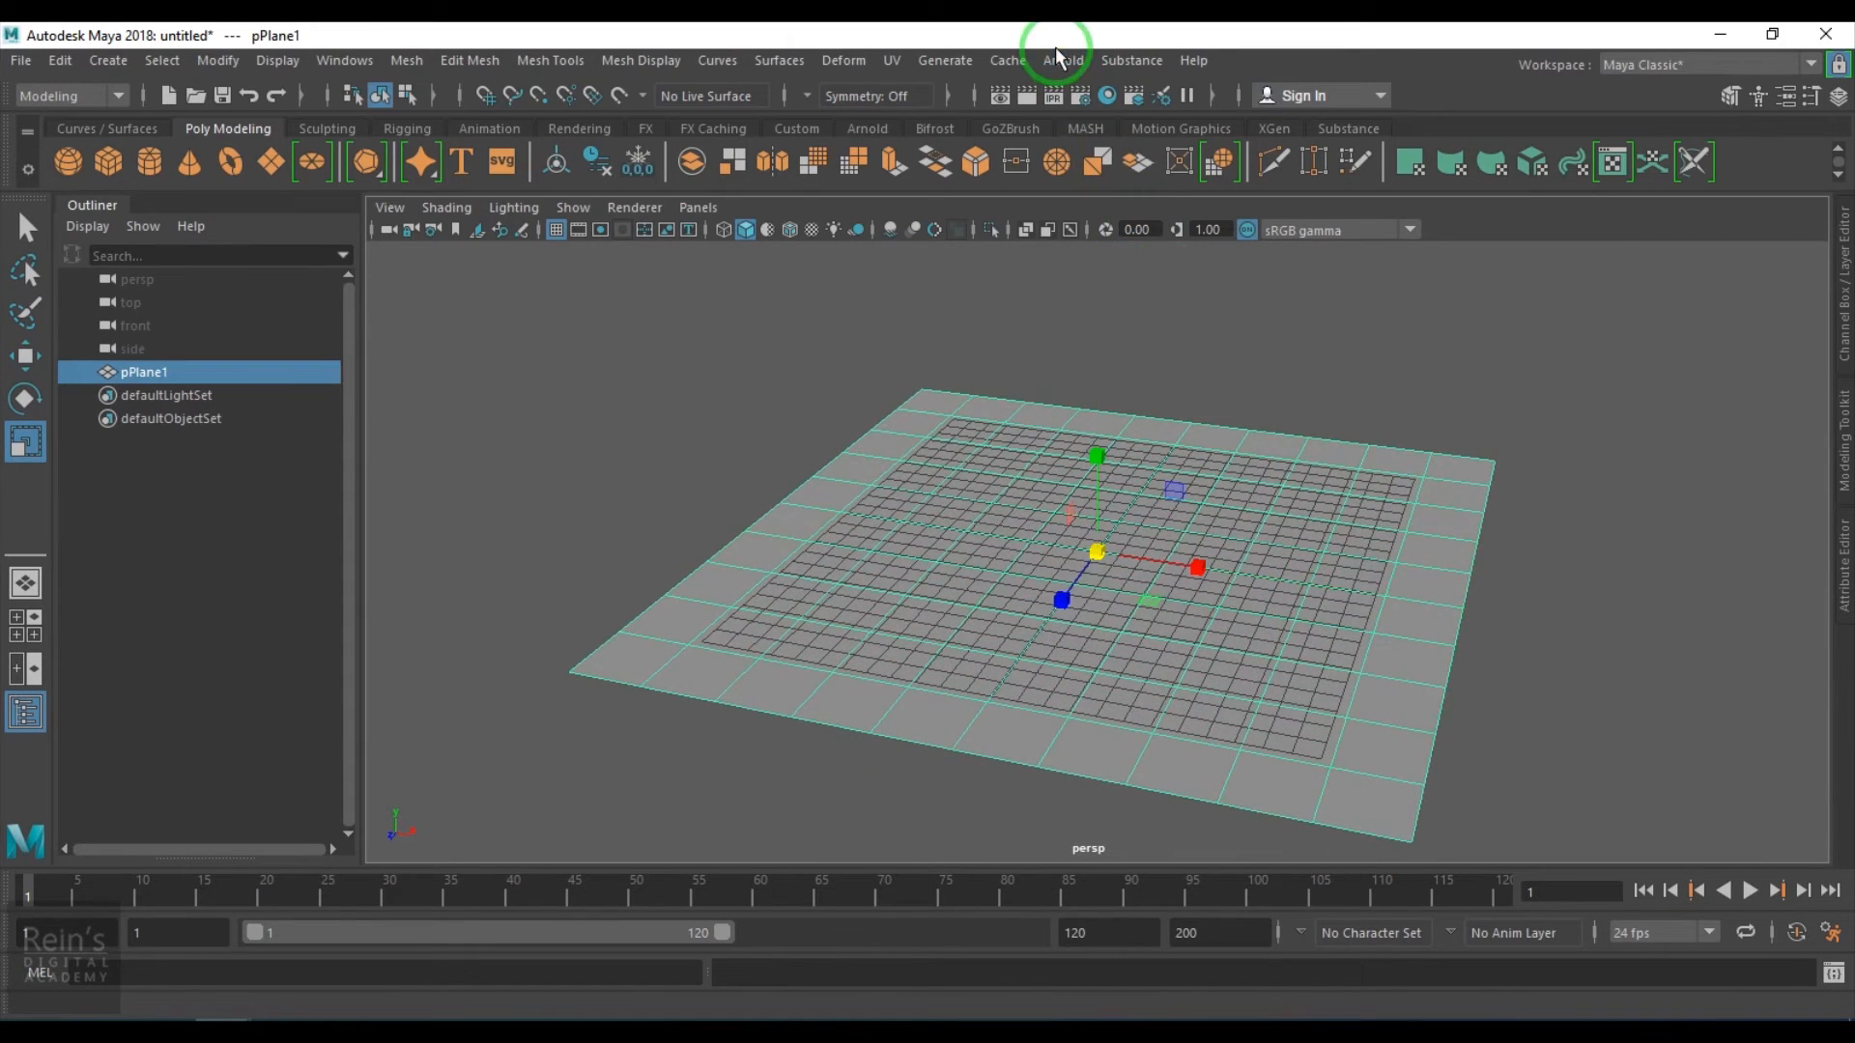
{"action": "left_click", "coordinate": [1062, 60]}
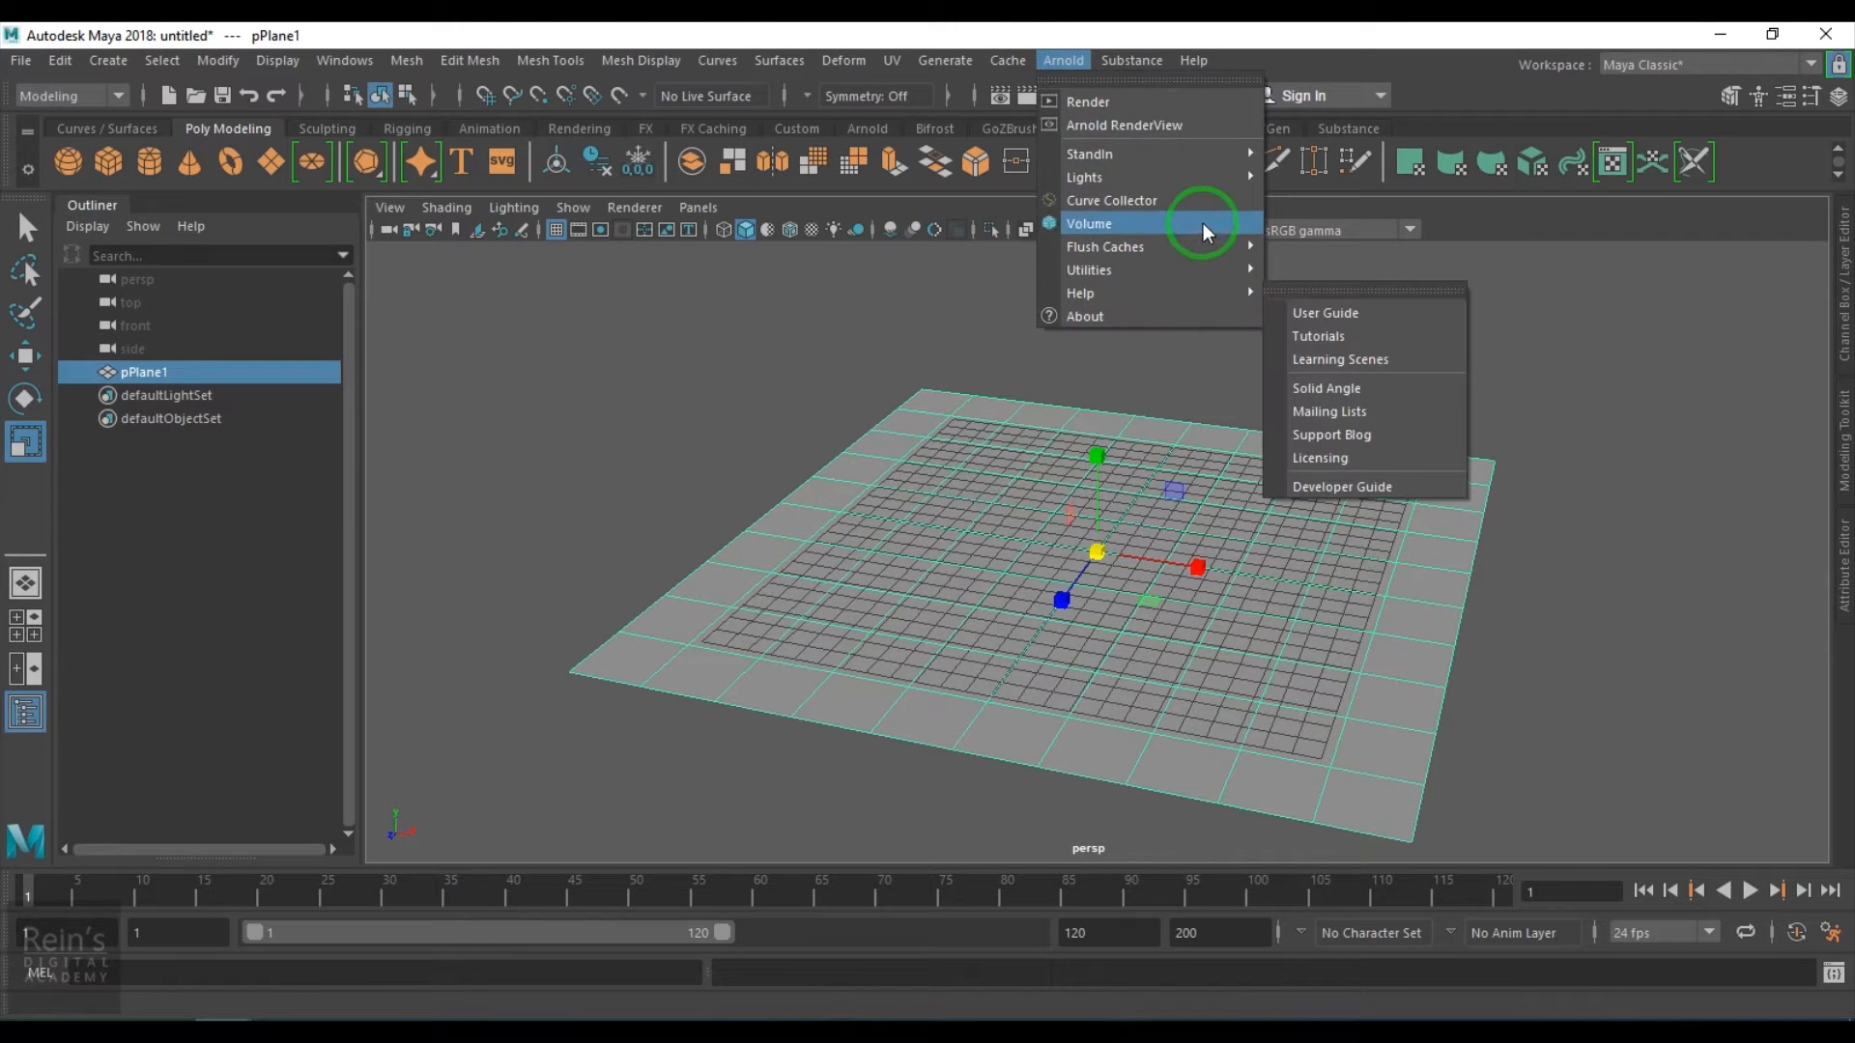
{"action": "mouse_move", "coordinate": [1202, 177]}
{"action": "left_click", "coordinate": [1397, 219]}
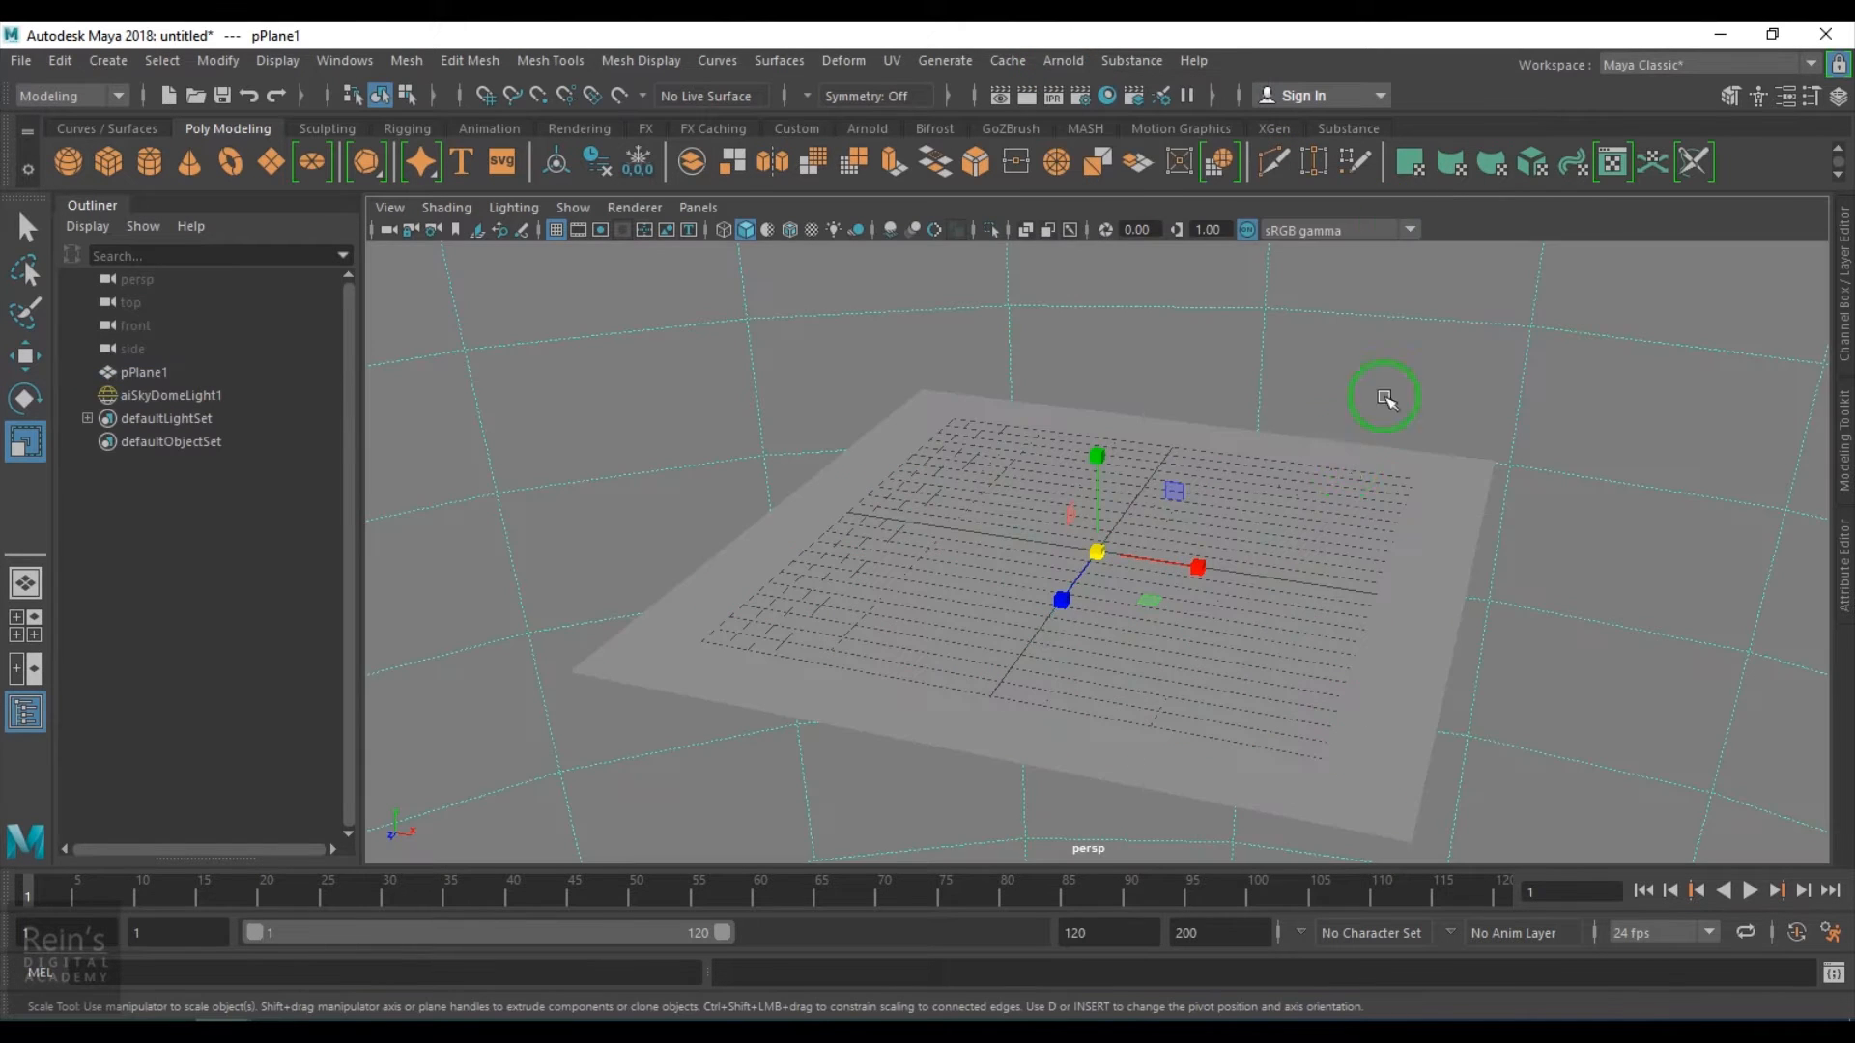
{"action": "key", "text": "Delete"}
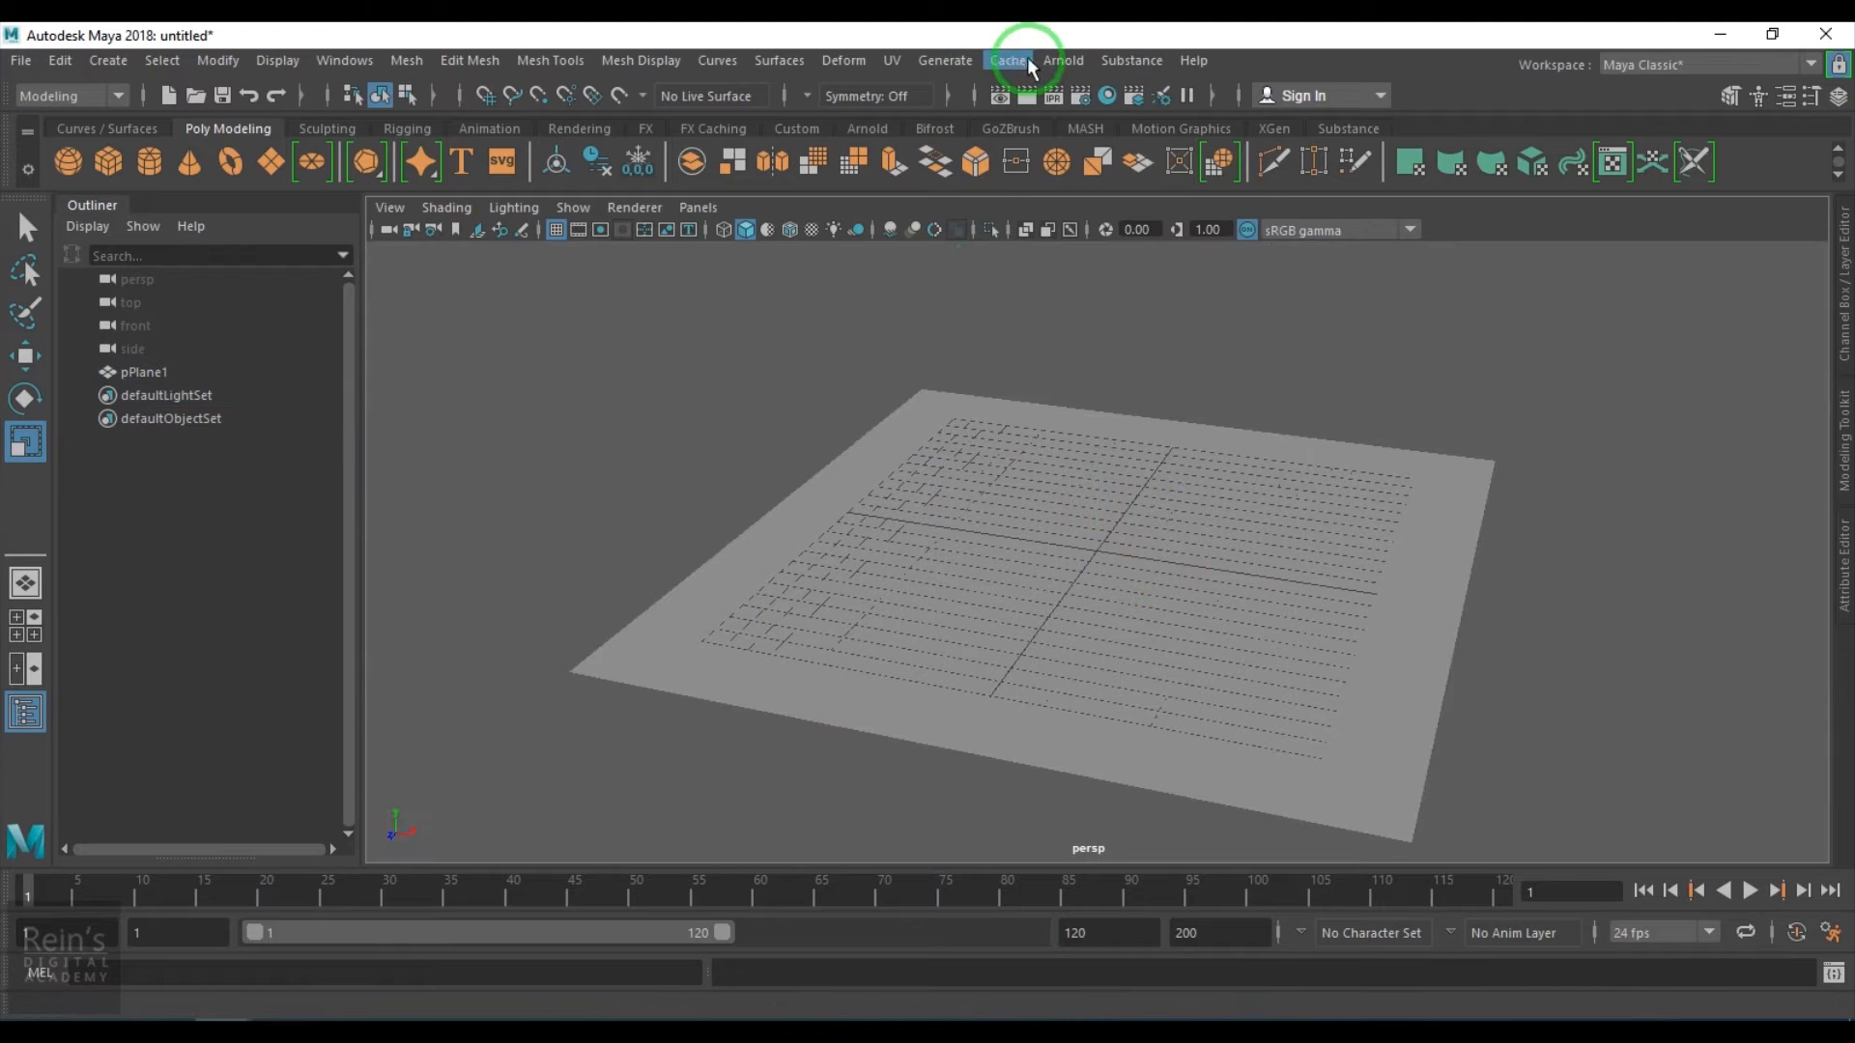
Add an Arnold Physical Sky light to the scene
{"action": "left_click", "coordinate": [1063, 60]}
{"action": "mouse_move", "coordinate": [1185, 173]}
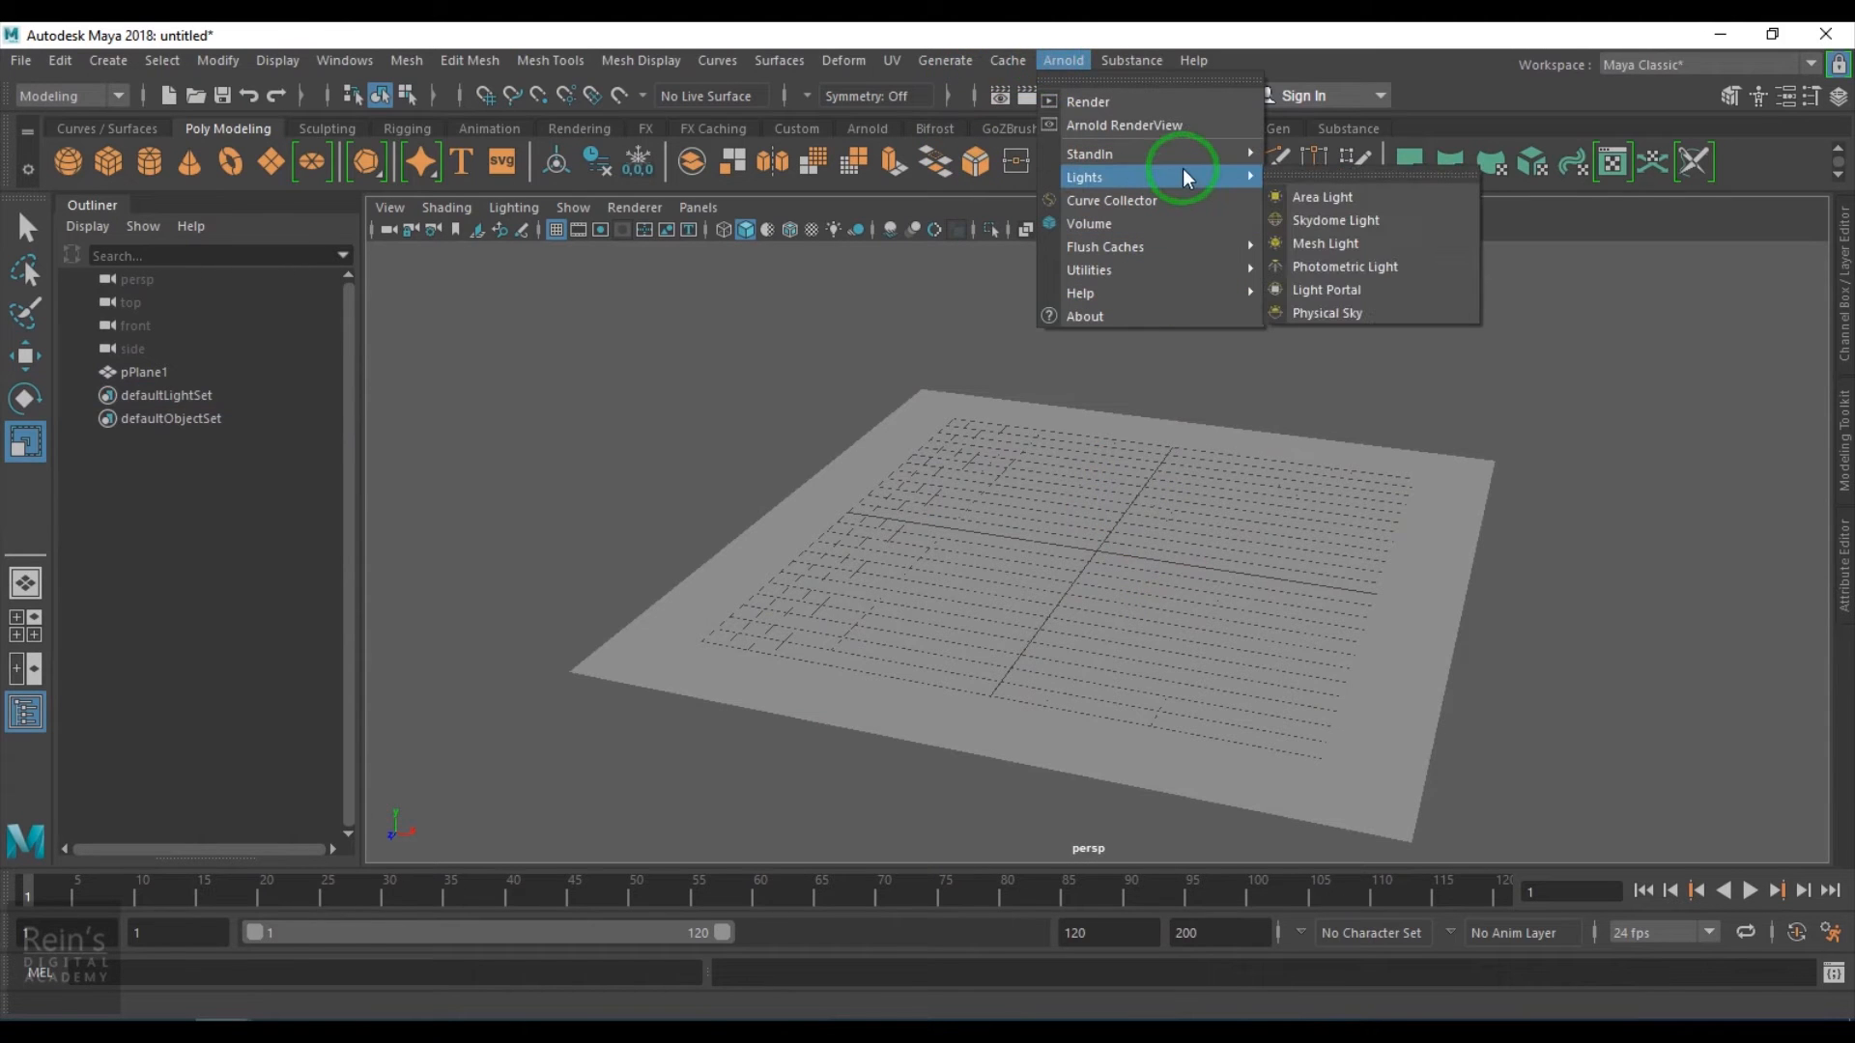
{"action": "left_click", "coordinate": [1364, 315]}
Assign a new Arnold aiStandardSurface material to the plane
{"action": "left_click_drag", "start_coordinate": [1209, 606], "coordinate": [1118, 526], "text": "alt"}
{"action": "left_click", "coordinate": [1119, 526]}
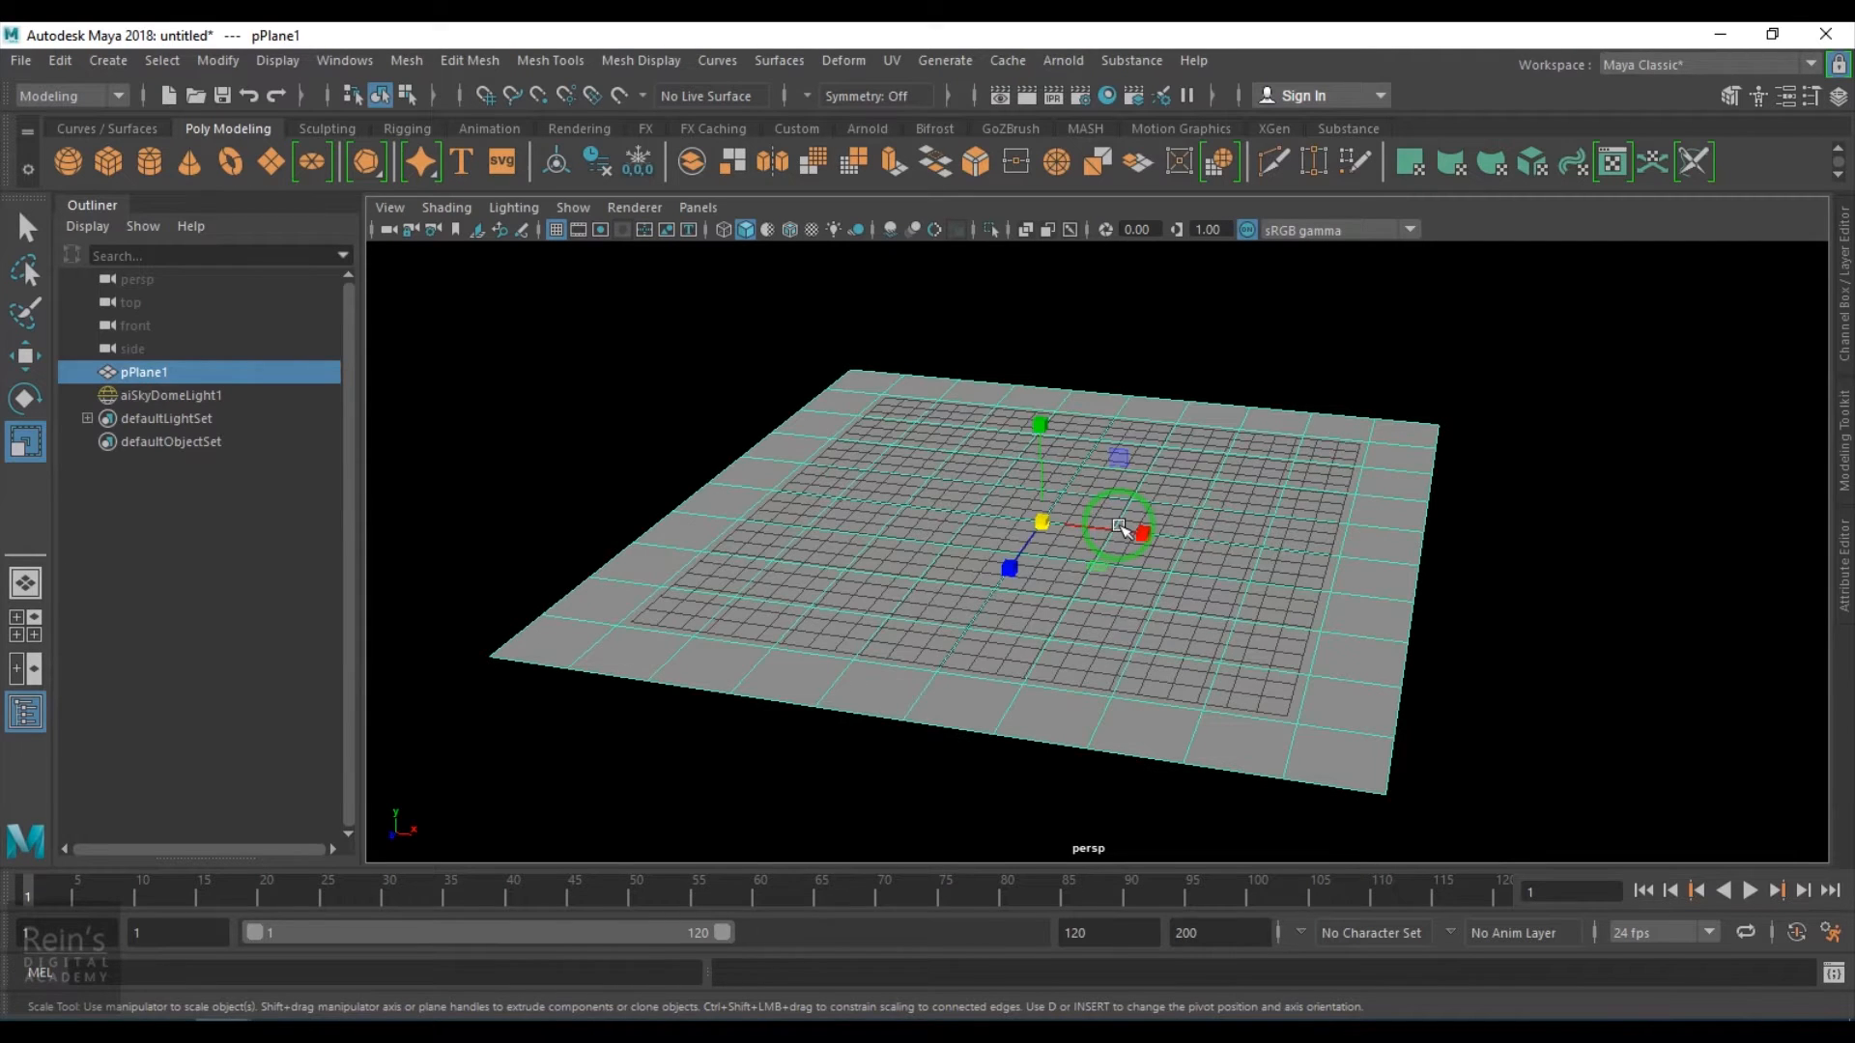
{"action": "right_click_drag", "start_coordinate": [1119, 526], "coordinate": [904, 625]}
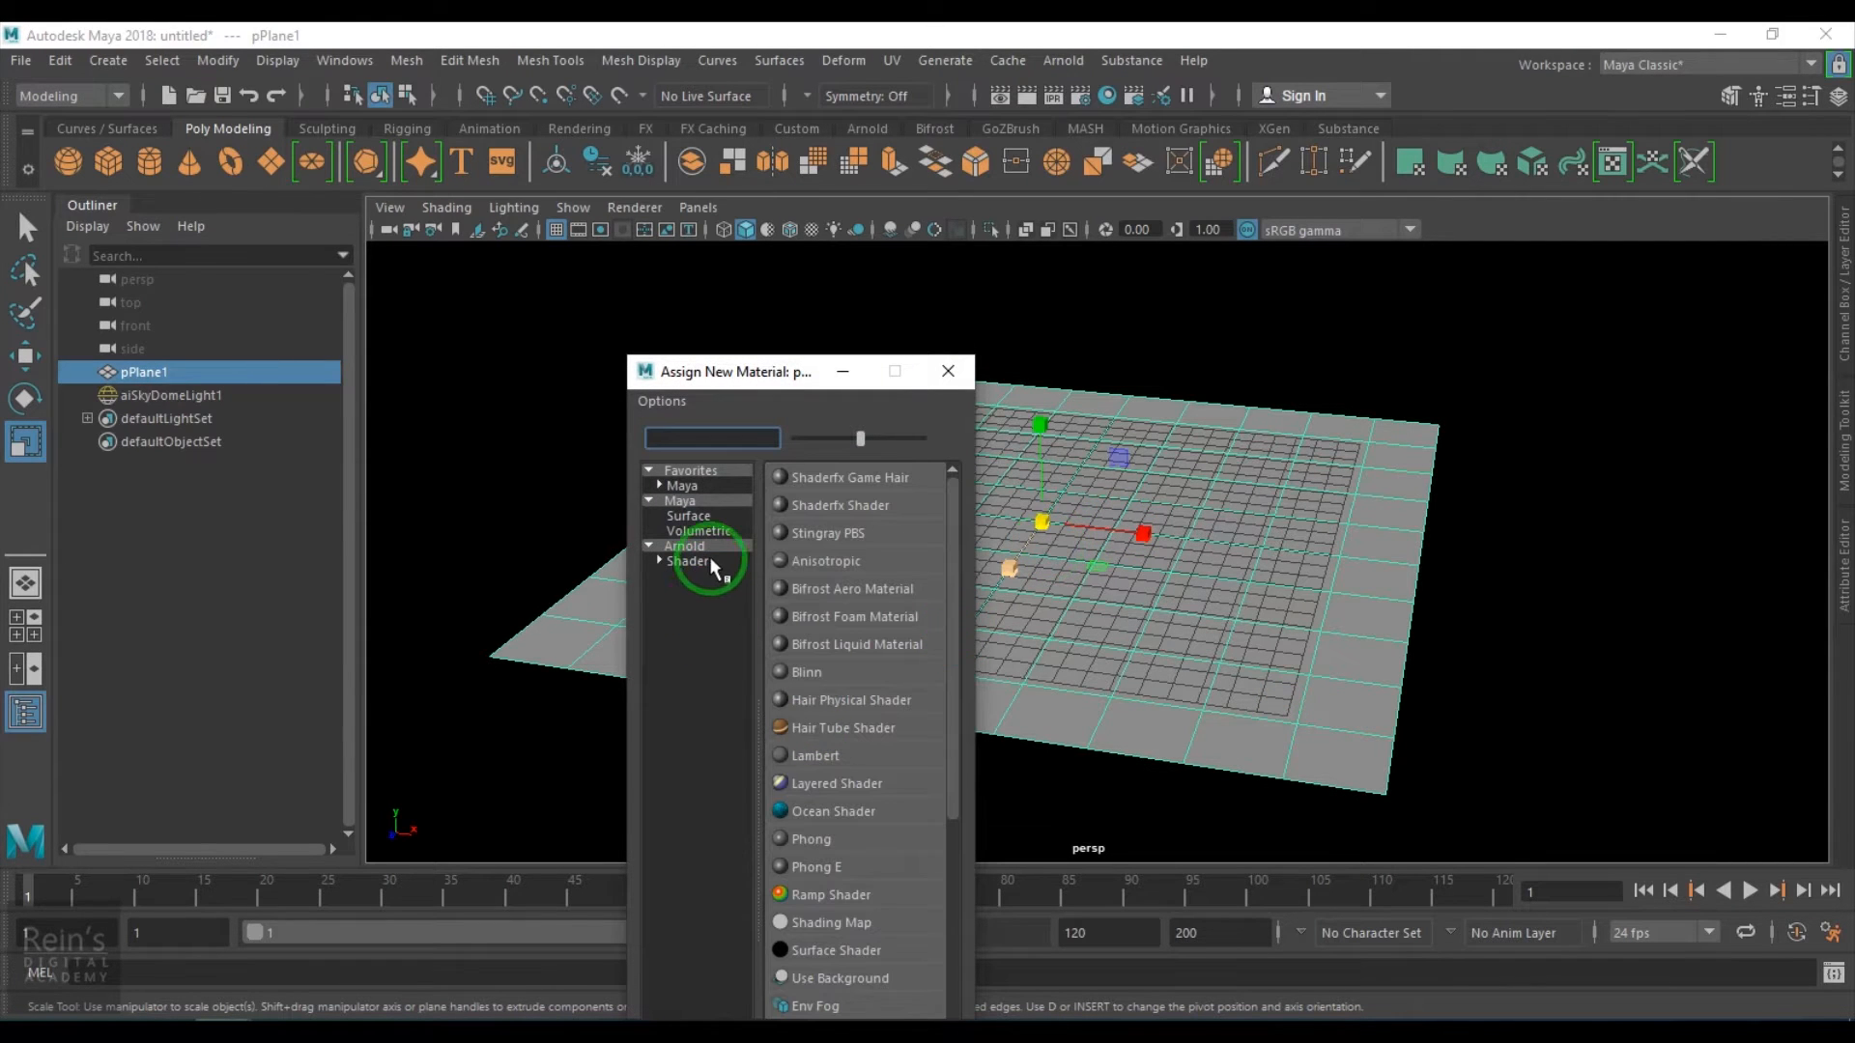
{"action": "left_click", "coordinate": [709, 558]}
{"action": "left_click", "coordinate": [895, 640]}
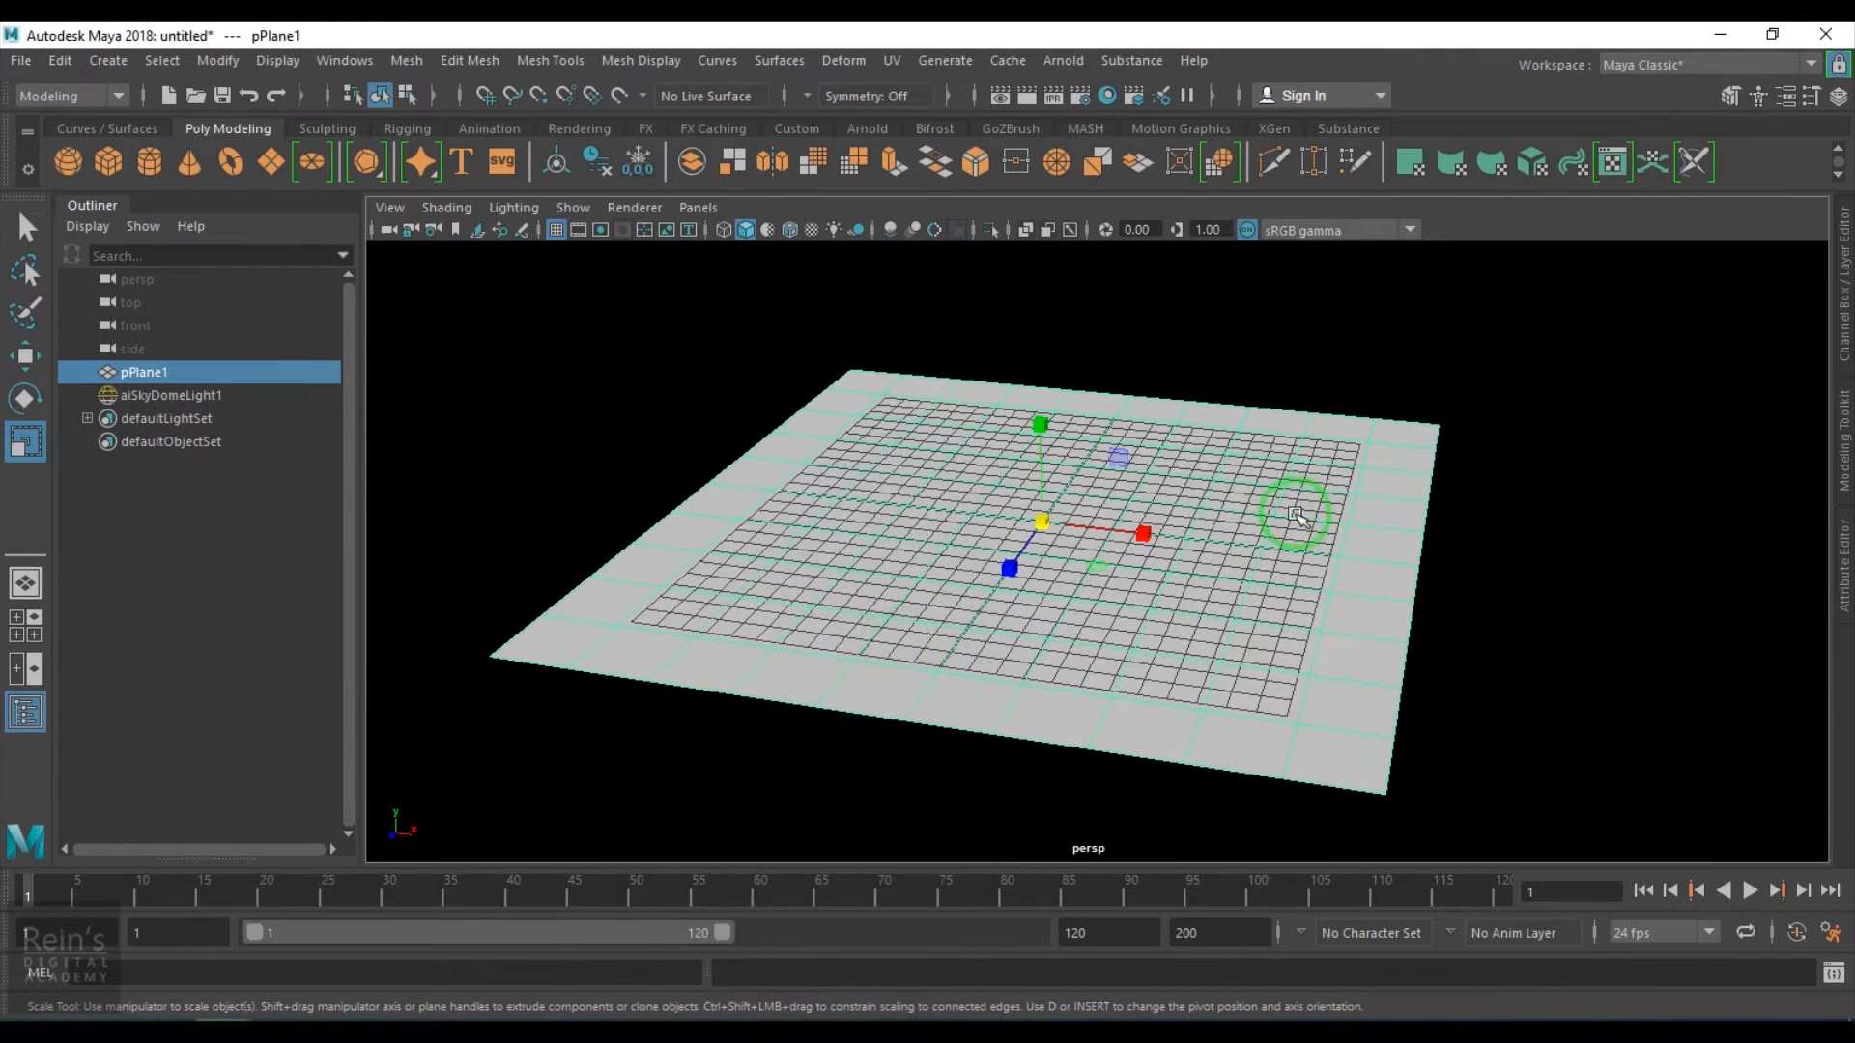
Turn on the resolution gate for the perspective view and run a test render of the plane in Arnold RenderView, stopping it again
{"action": "left_click_drag", "start_coordinate": [1143, 503], "coordinate": [1143, 512], "text": "alt"}
{"action": "left_click", "coordinate": [600, 232]}
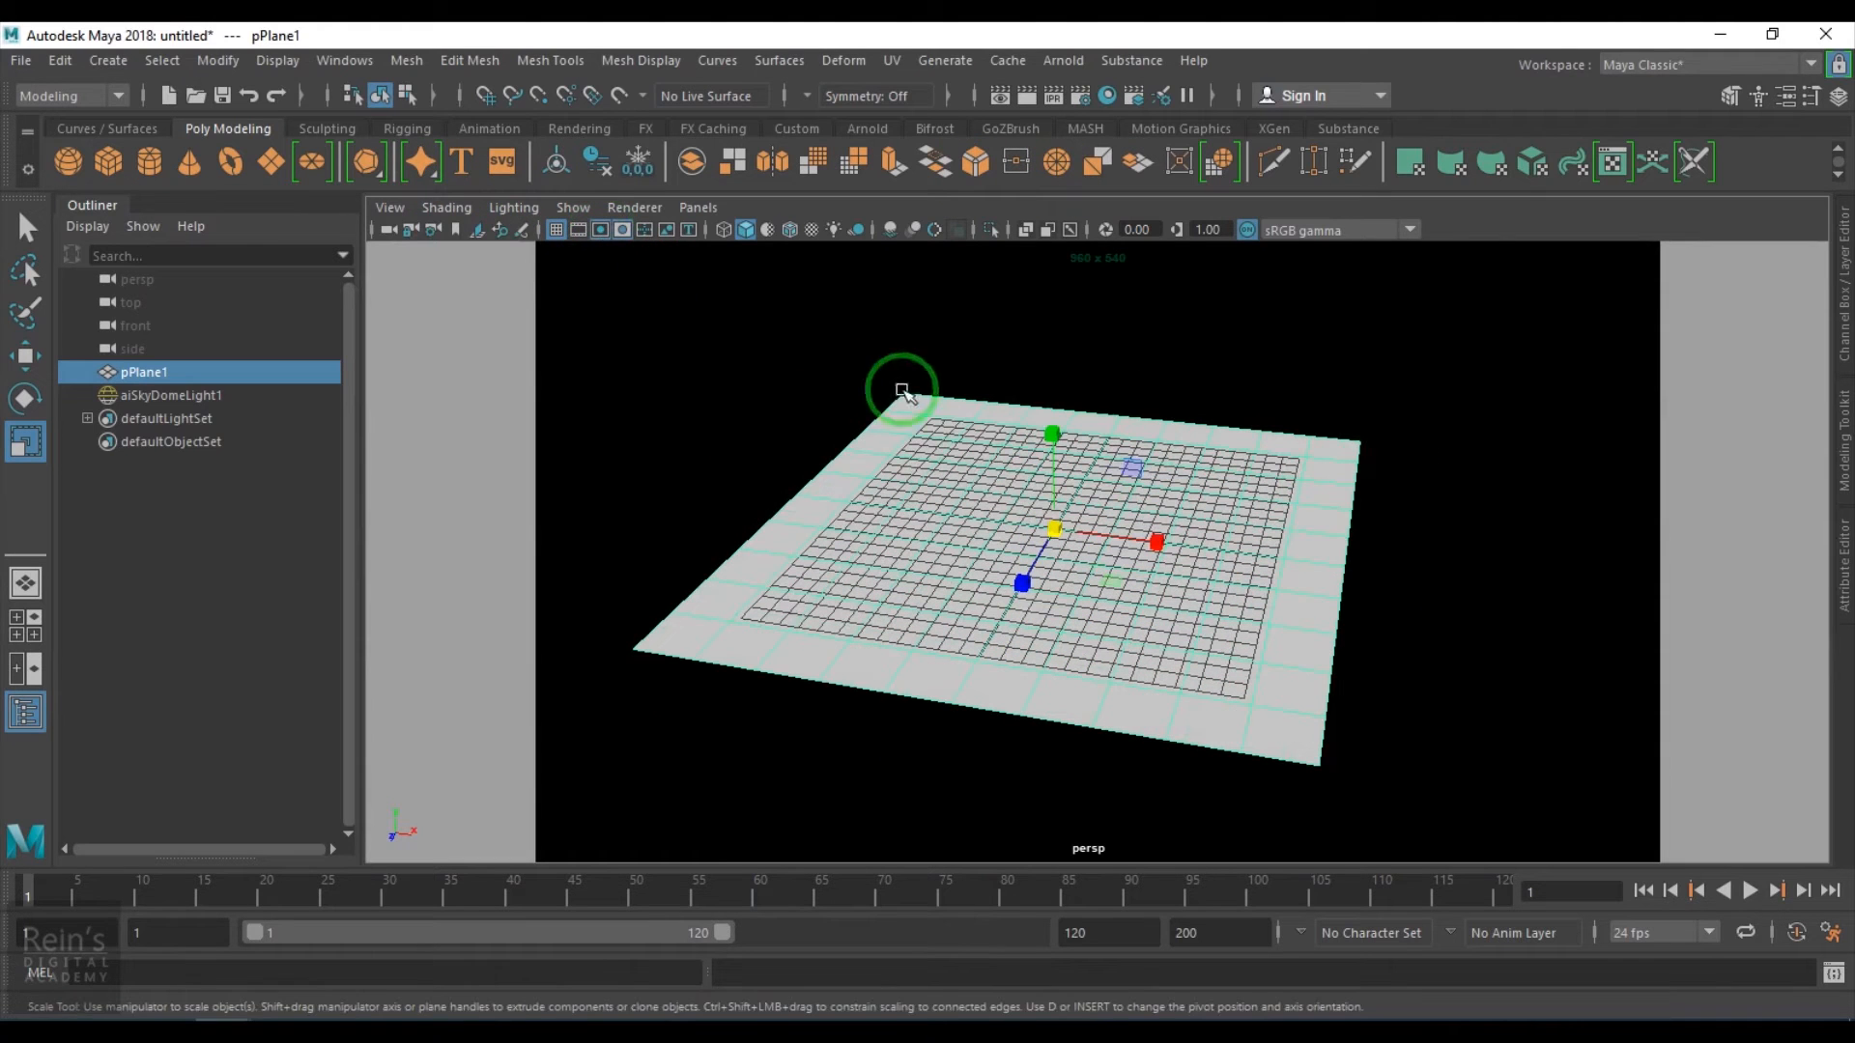
{"action": "left_click", "coordinate": [1062, 60]}
{"action": "left_click", "coordinate": [1120, 133]}
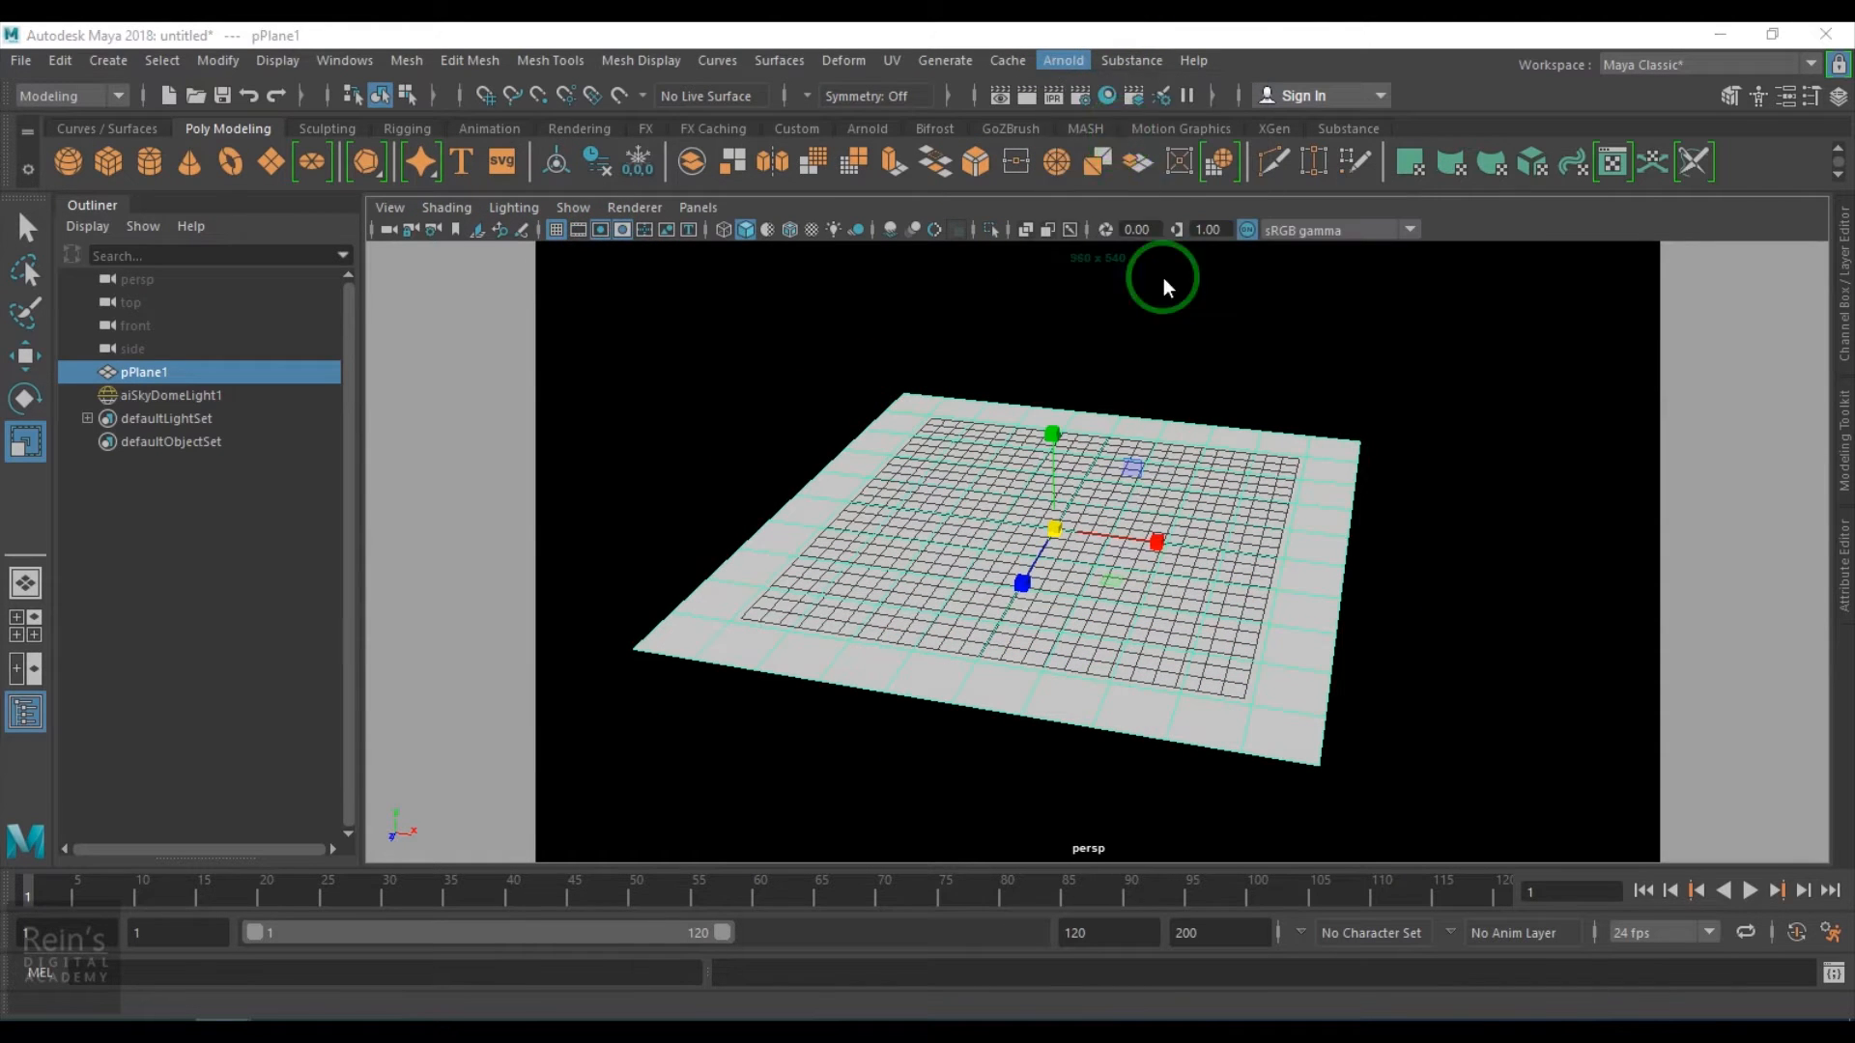
{"action": "left_click", "coordinate": [1117, 129]}
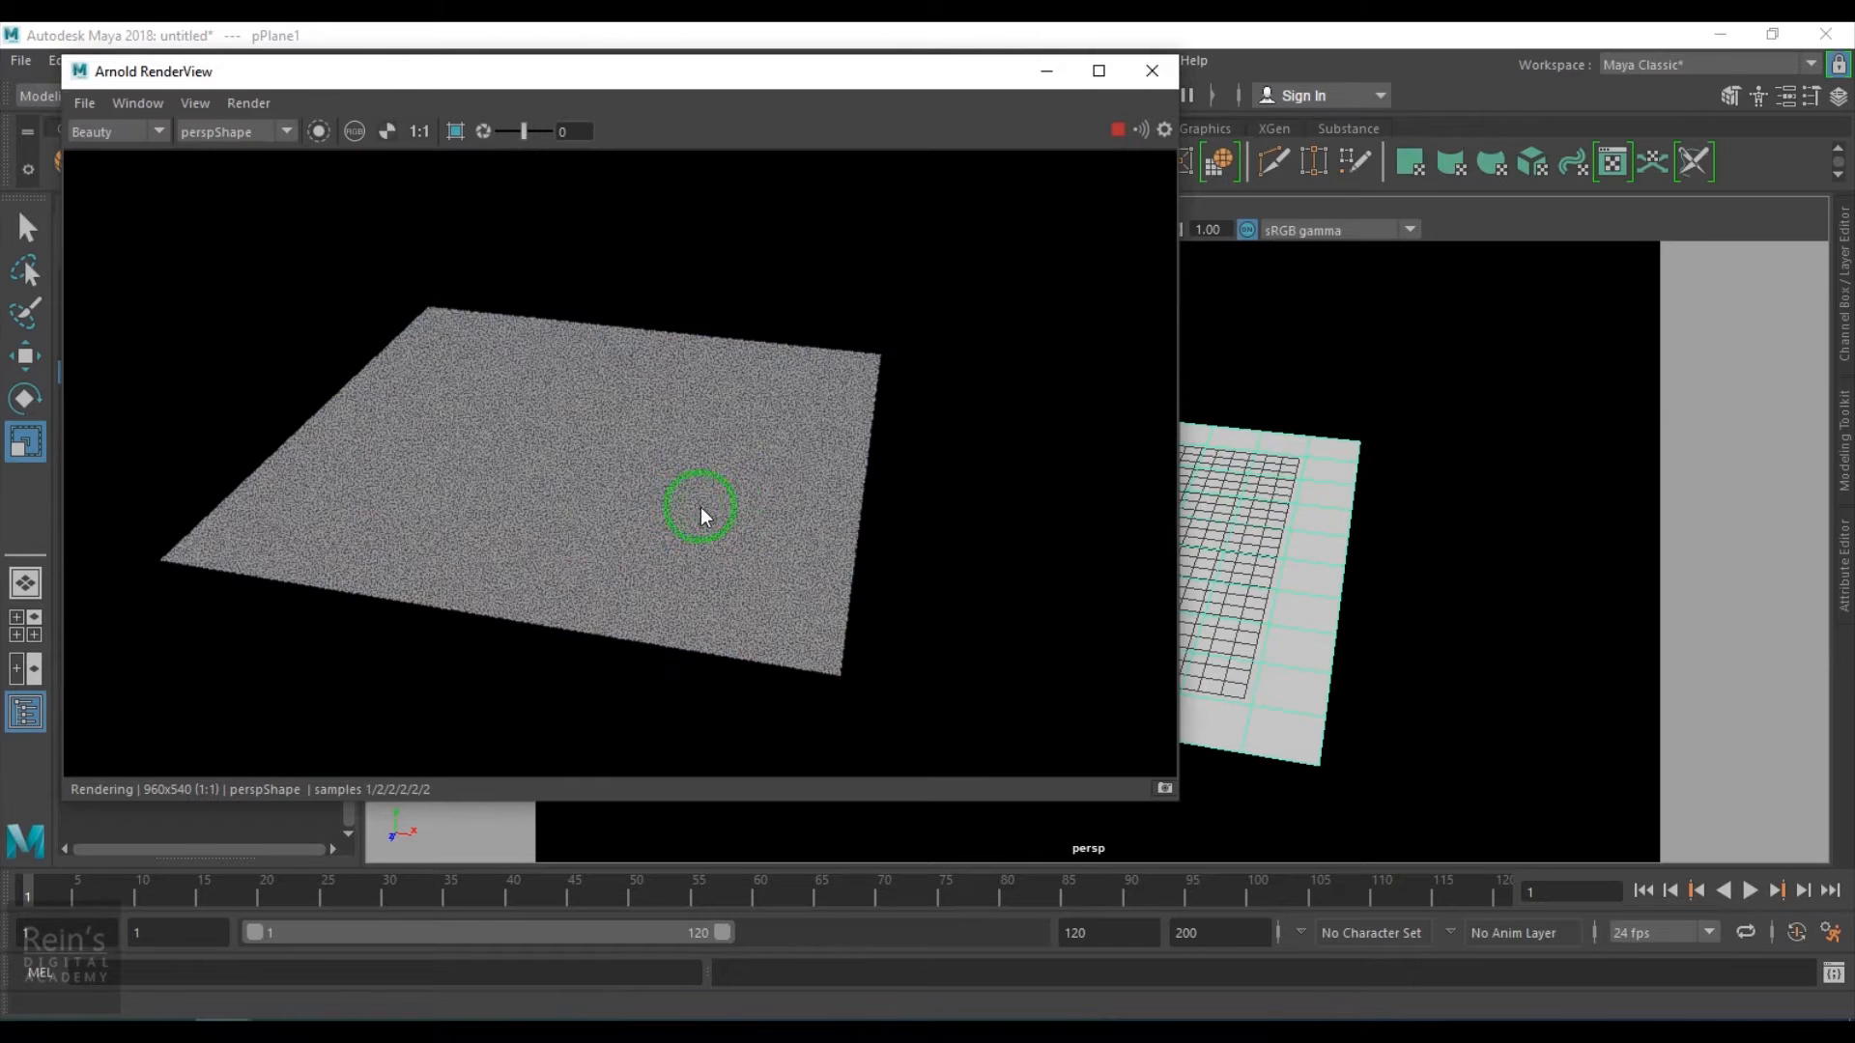
{"action": "left_click", "coordinate": [1118, 130]}
{"action": "left_click_drag", "start_coordinate": [994, 76], "coordinate": [1115, 212]}
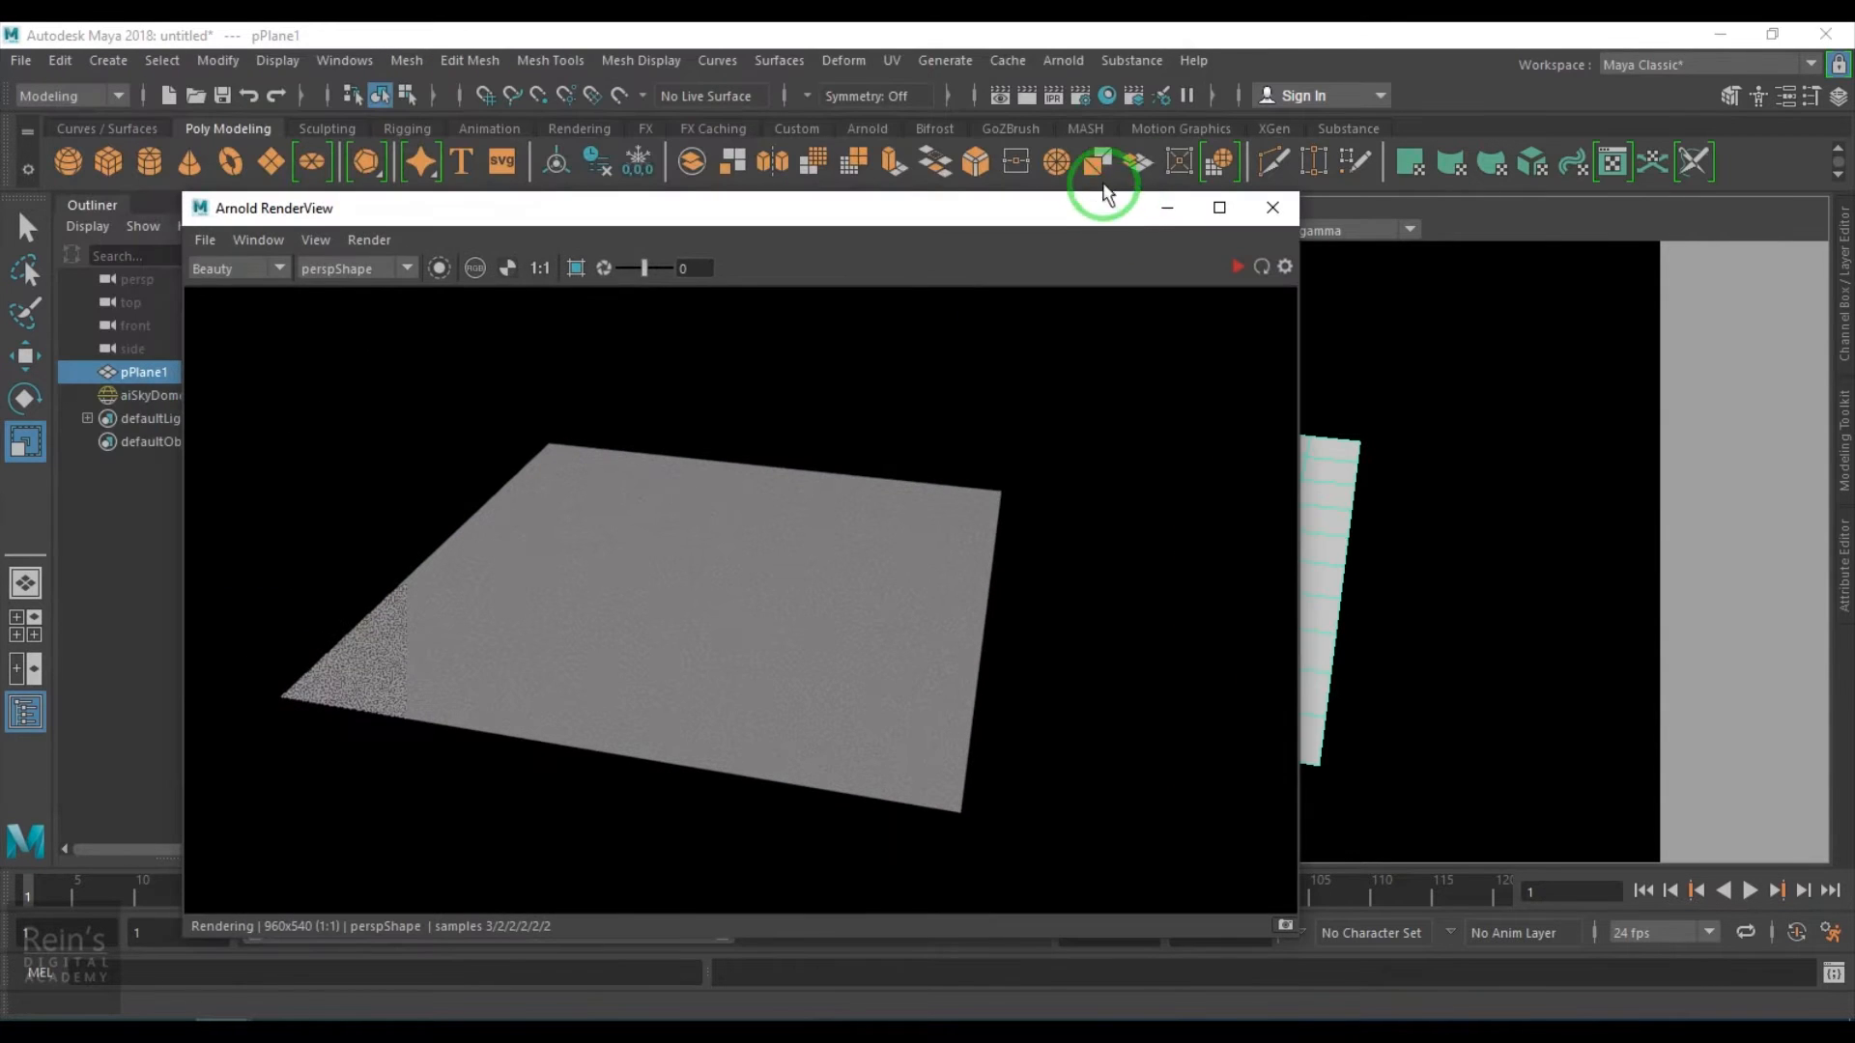
Graph the aiStandardSurface1 material with its shading group in the Hypershade, leaving free space in front of its inputs
{"action": "left_click", "coordinate": [1107, 96]}
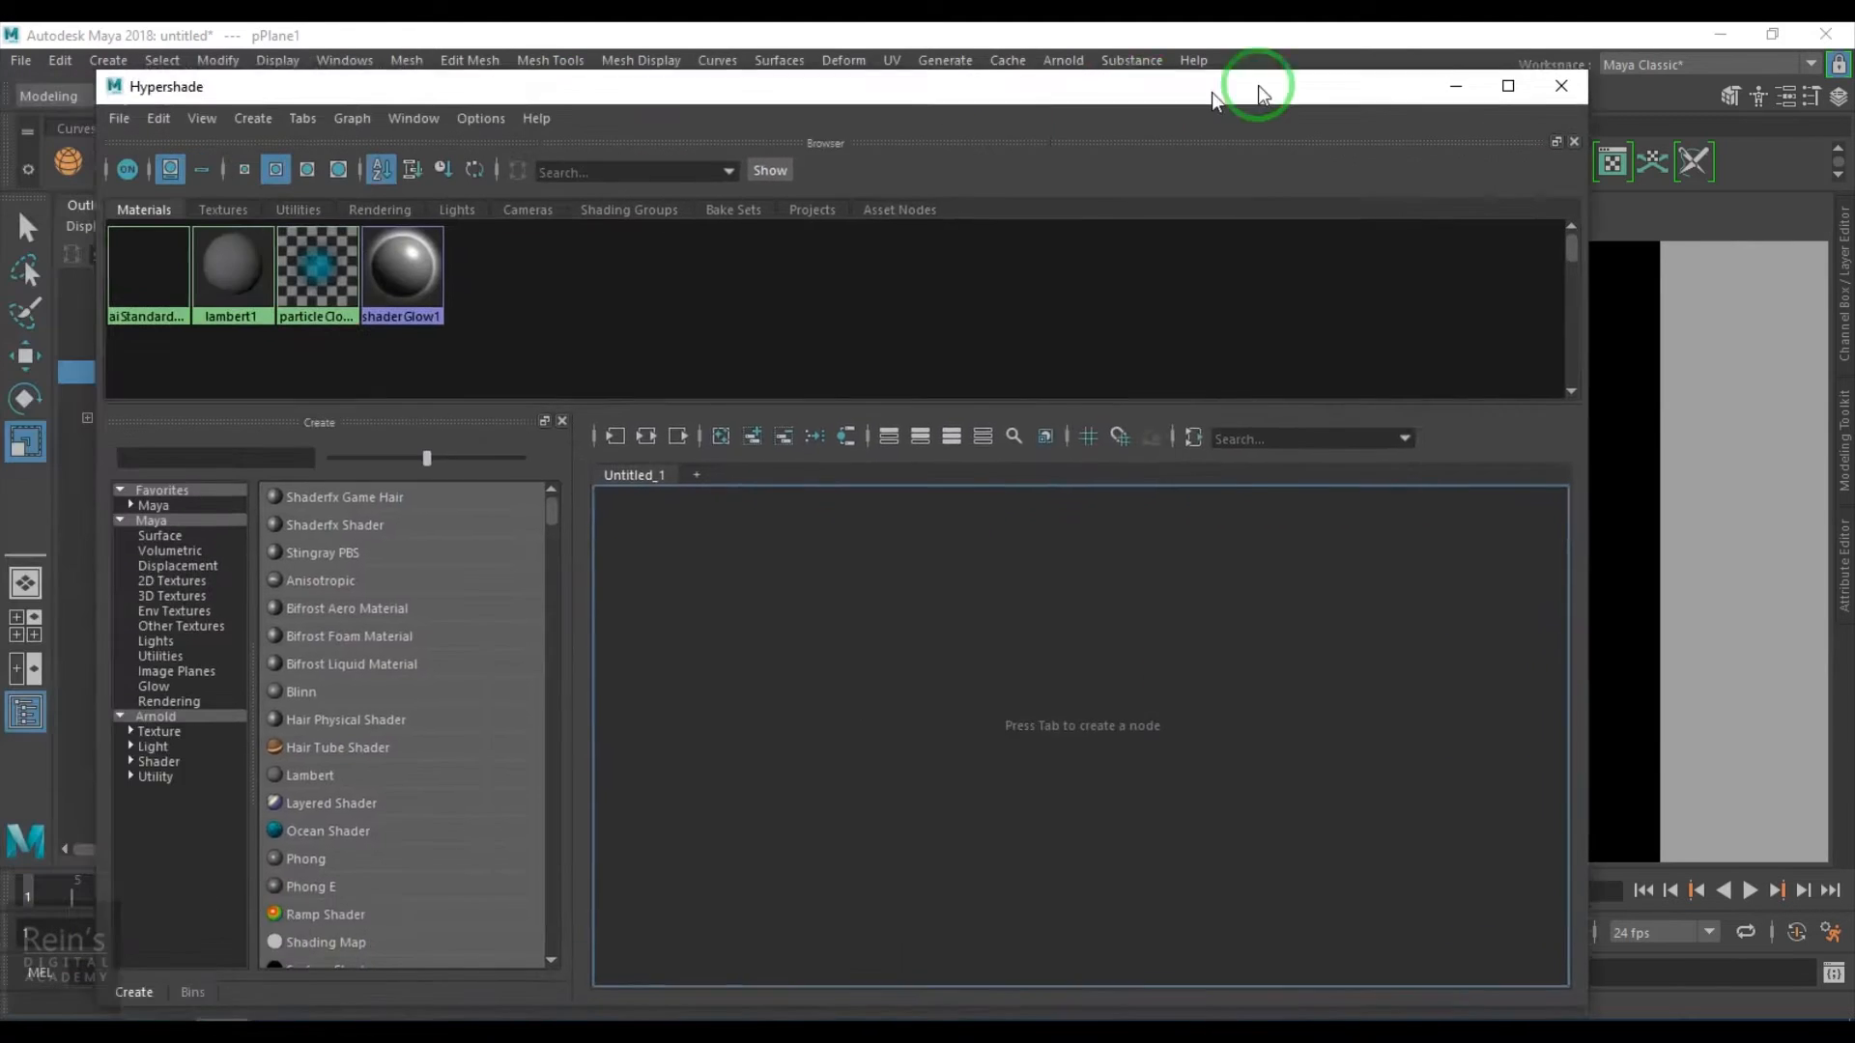
{"action": "left_click_drag", "start_coordinate": [1257, 95], "coordinate": [1327, 75]}
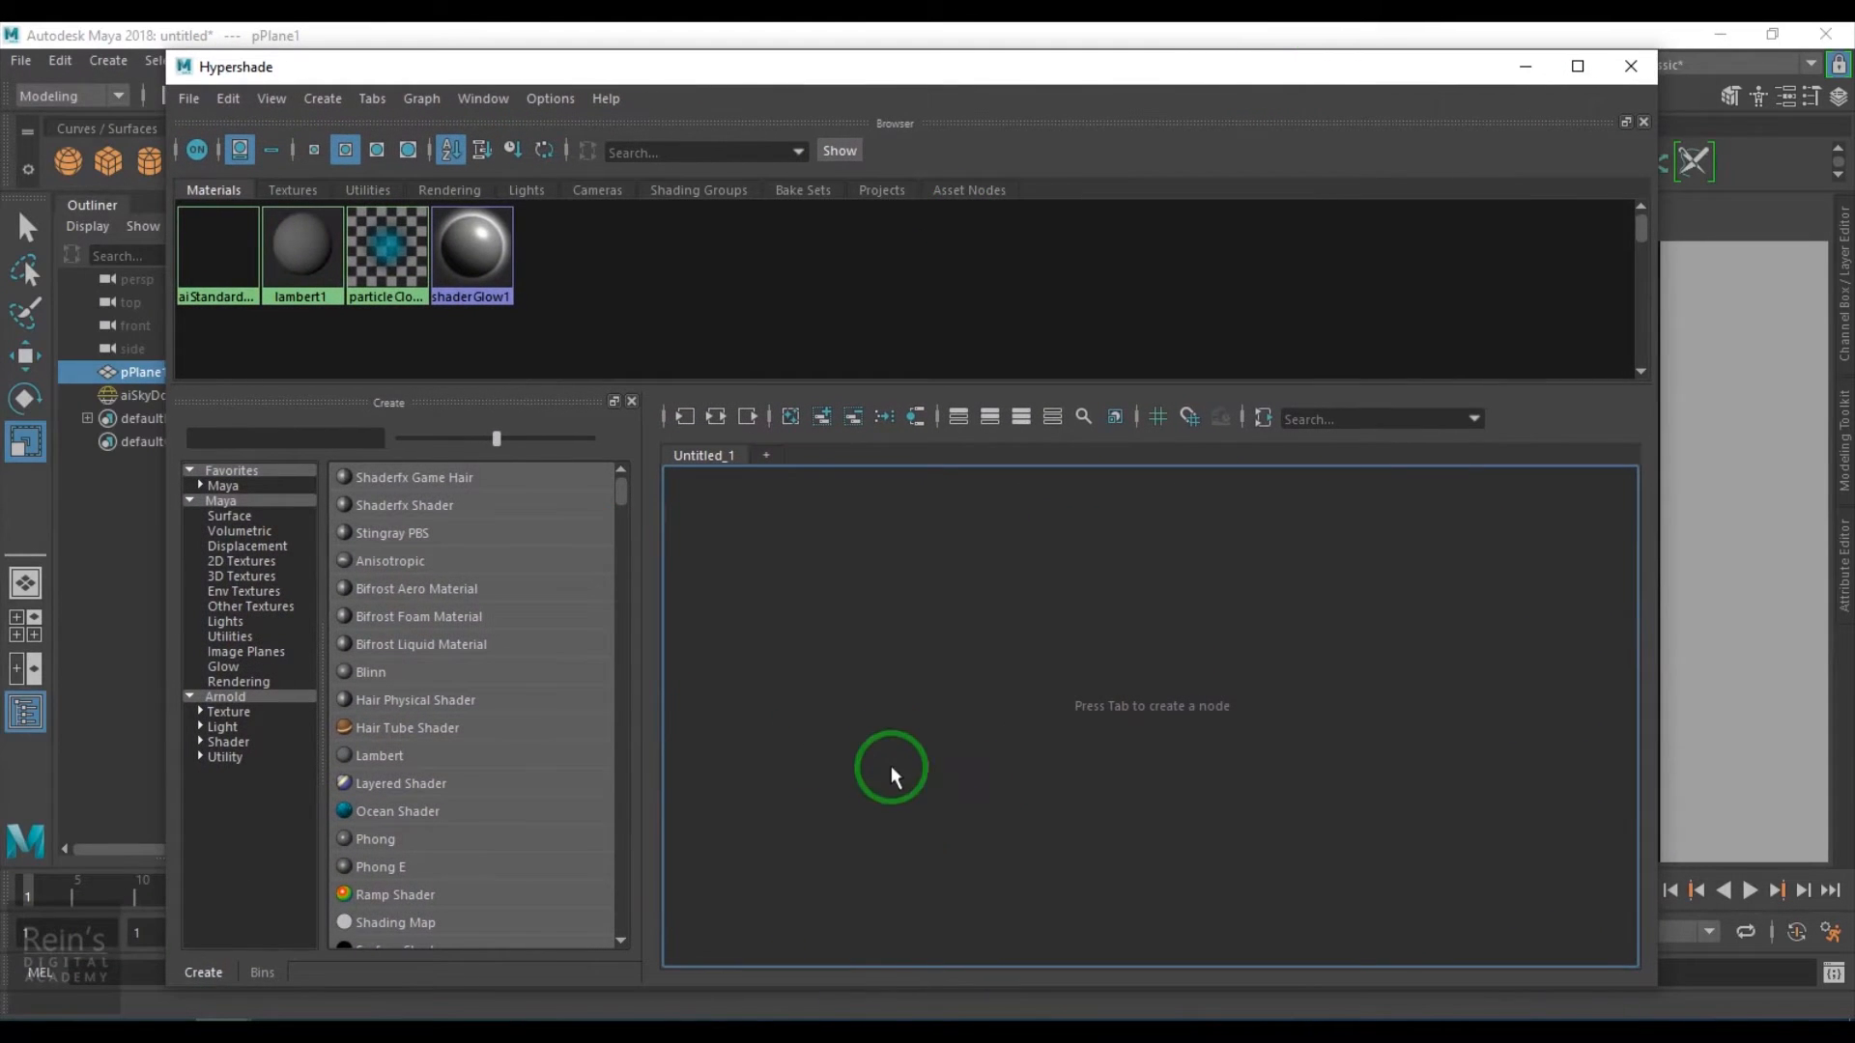
{"action": "middle_click_drag", "start_coordinate": [228, 270], "coordinate": [1034, 654]}
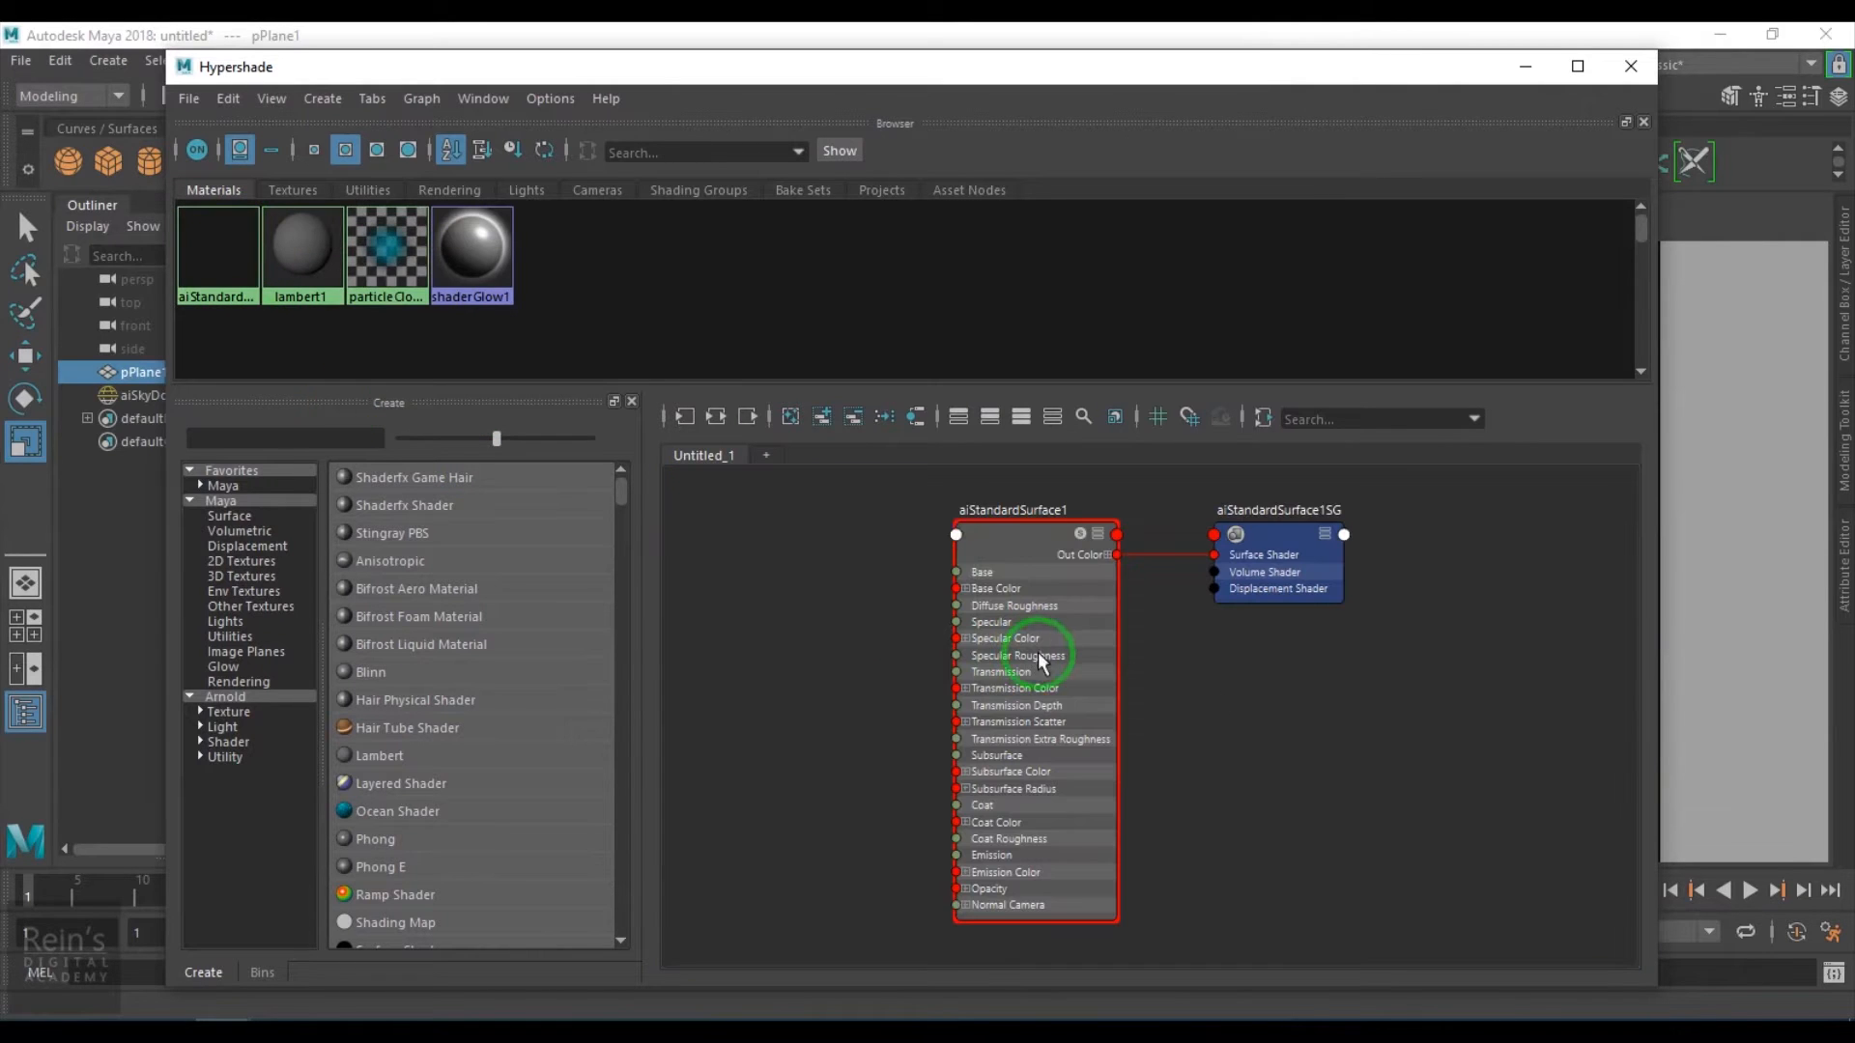
{"action": "left_click_drag", "start_coordinate": [904, 505], "coordinate": [1411, 594]}
{"action": "left_click_drag", "start_coordinate": [1037, 547], "coordinate": [1238, 557]}
{"action": "left_click", "coordinate": [874, 645]}
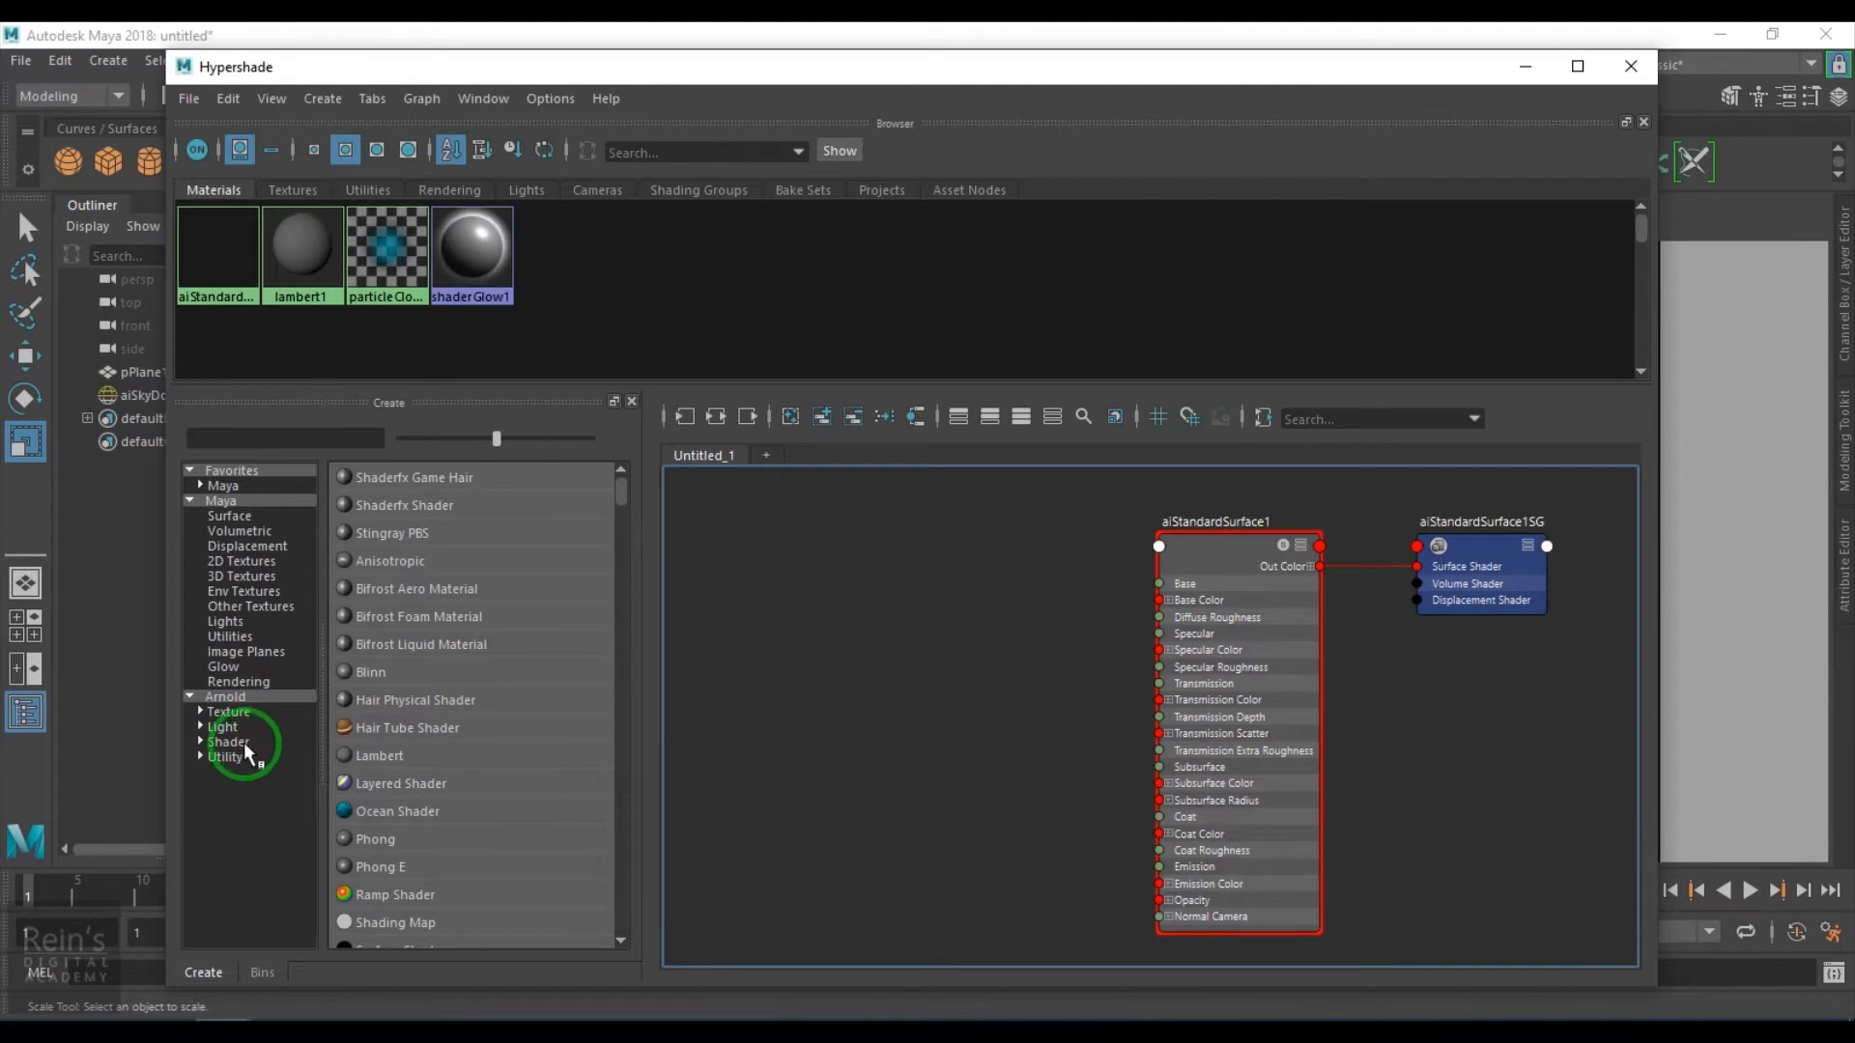
Create a Color Composite utility node and place it on the input side of aiStandardSurface1
{"action": "left_click", "coordinate": [245, 635]}
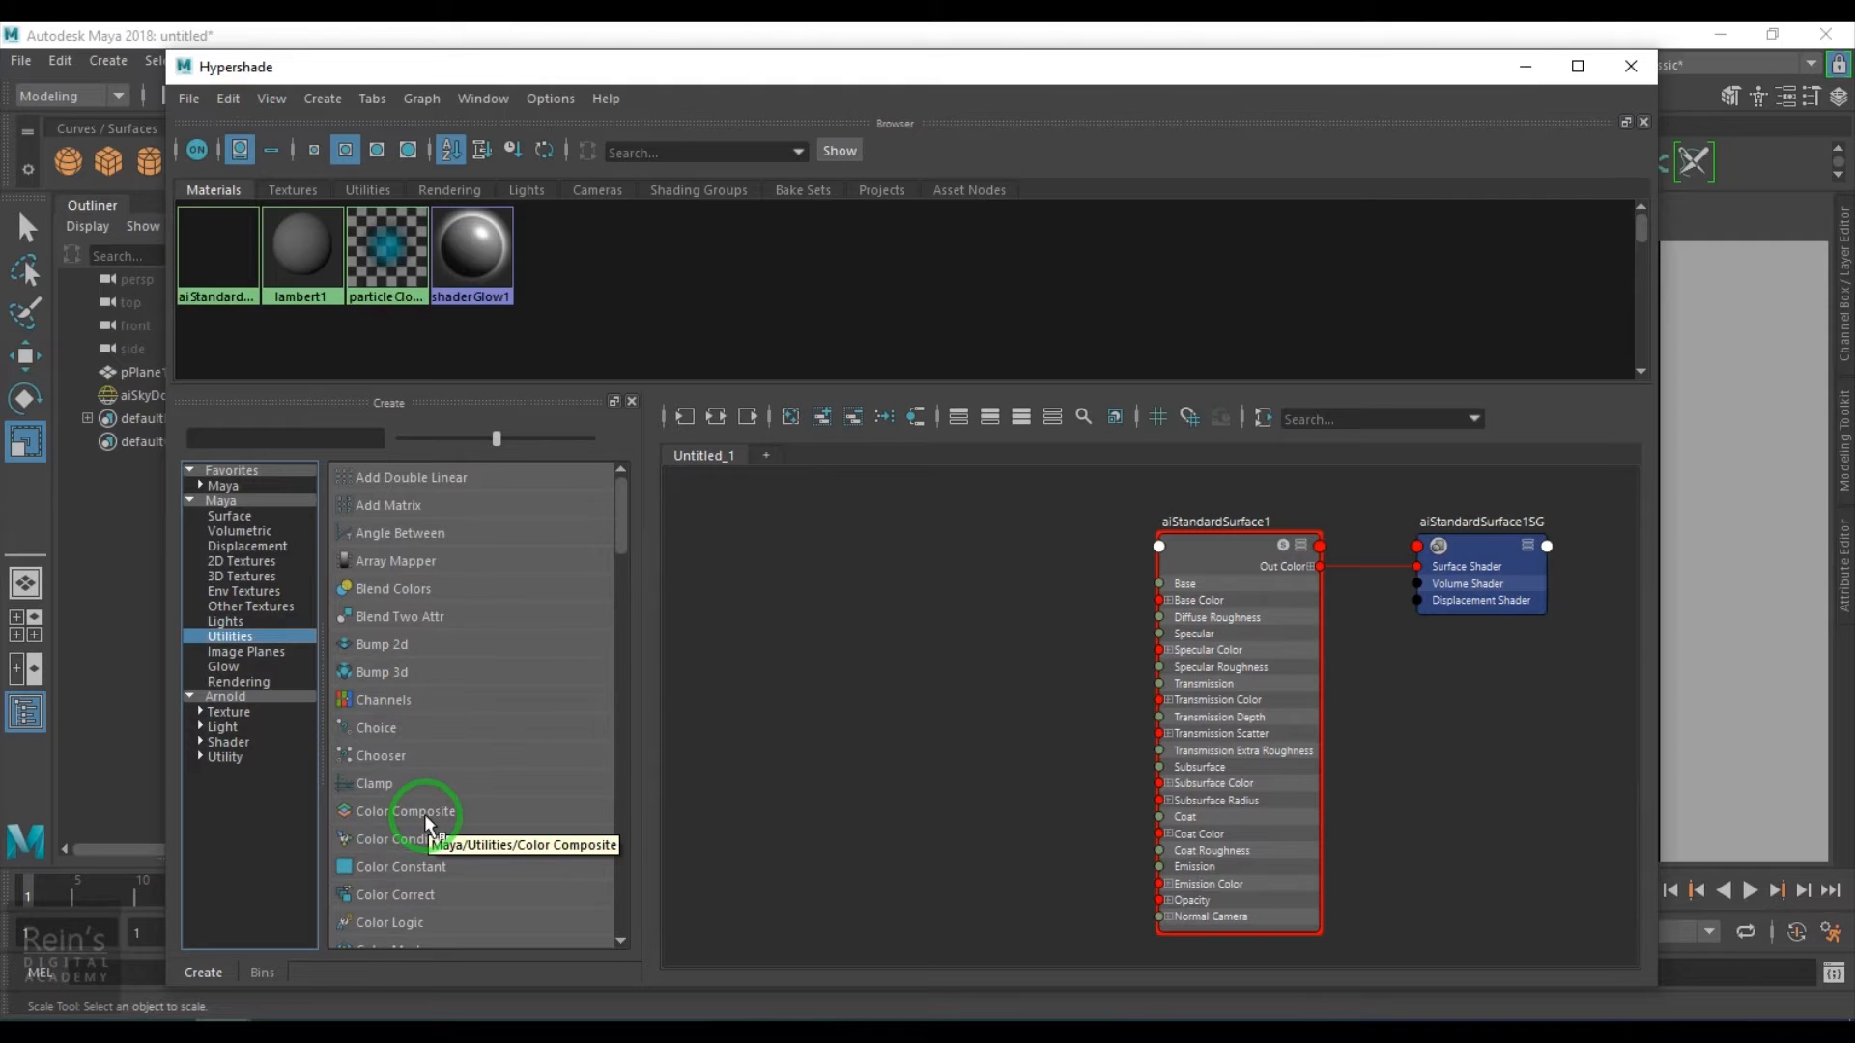
{"action": "left_click_drag", "start_coordinate": [525, 437], "coordinate": [591, 439]}
{"action": "scroll", "coordinate": [483, 826], "scroll_direction": "down", "scroll_amount": 5}
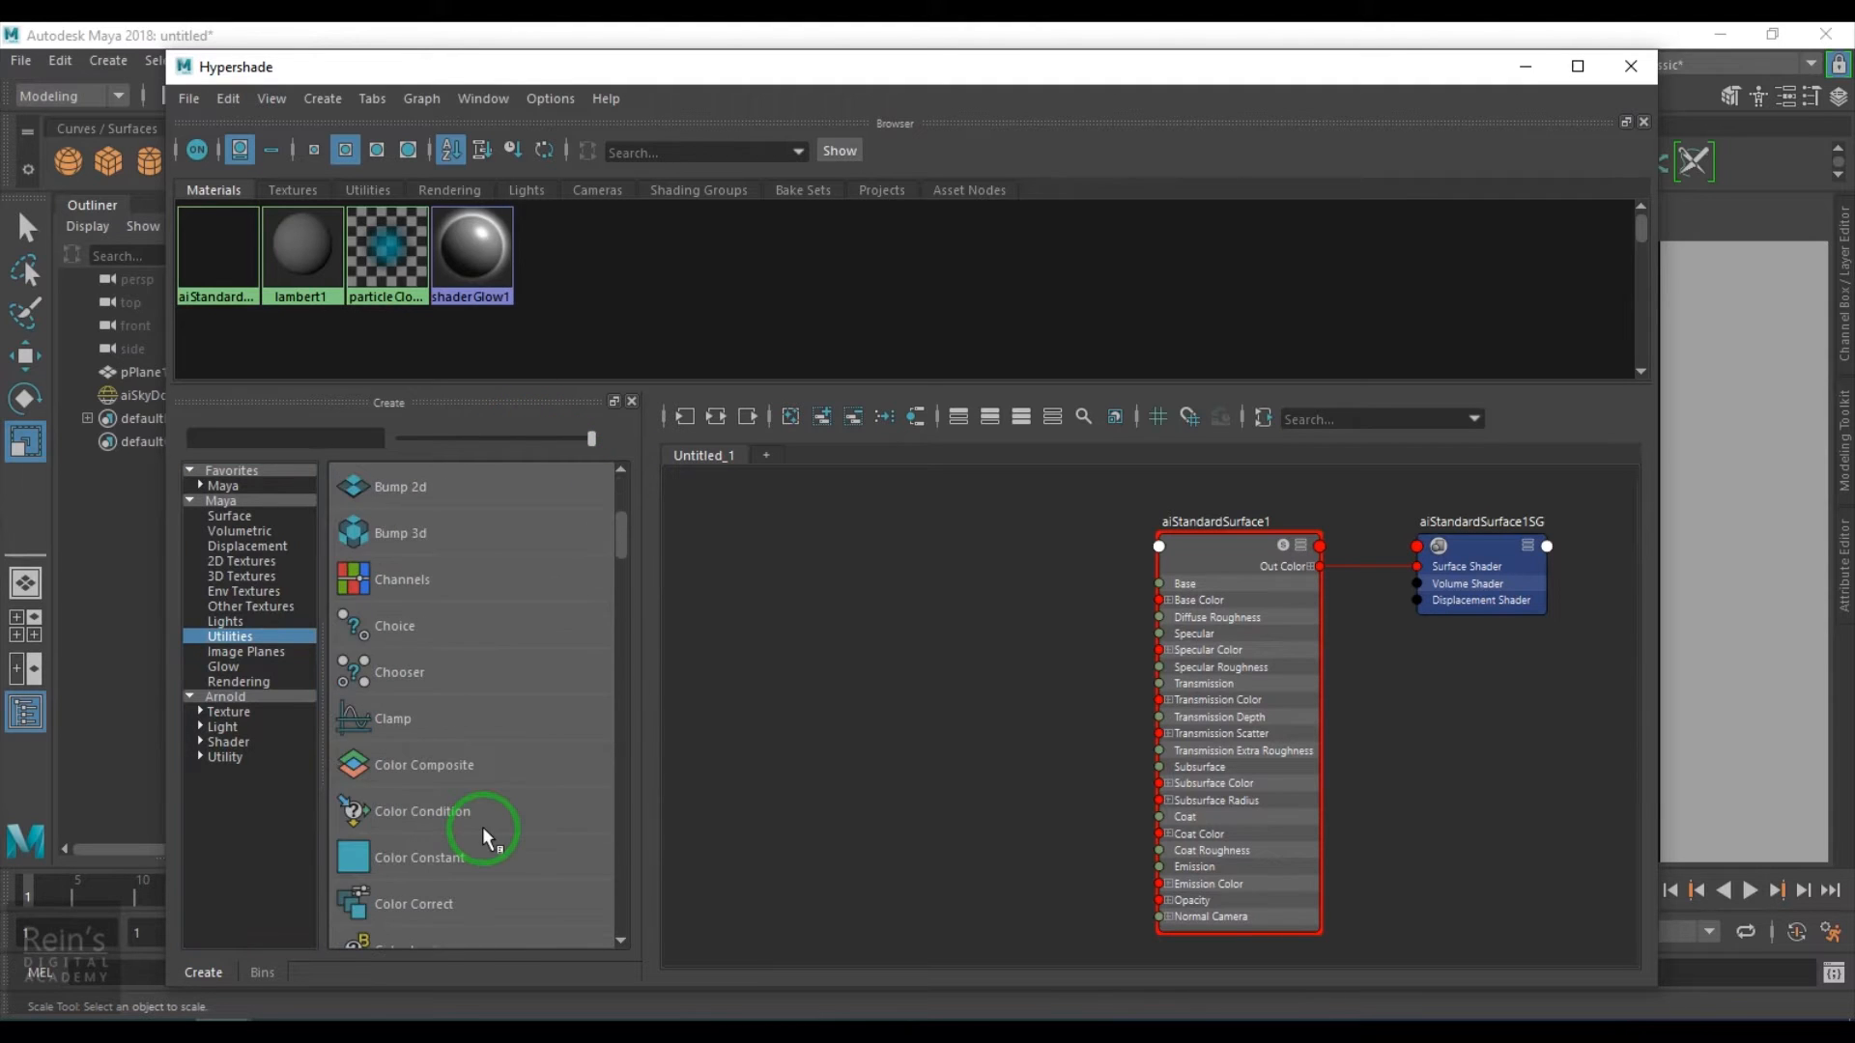
{"action": "left_click", "coordinate": [415, 657]}
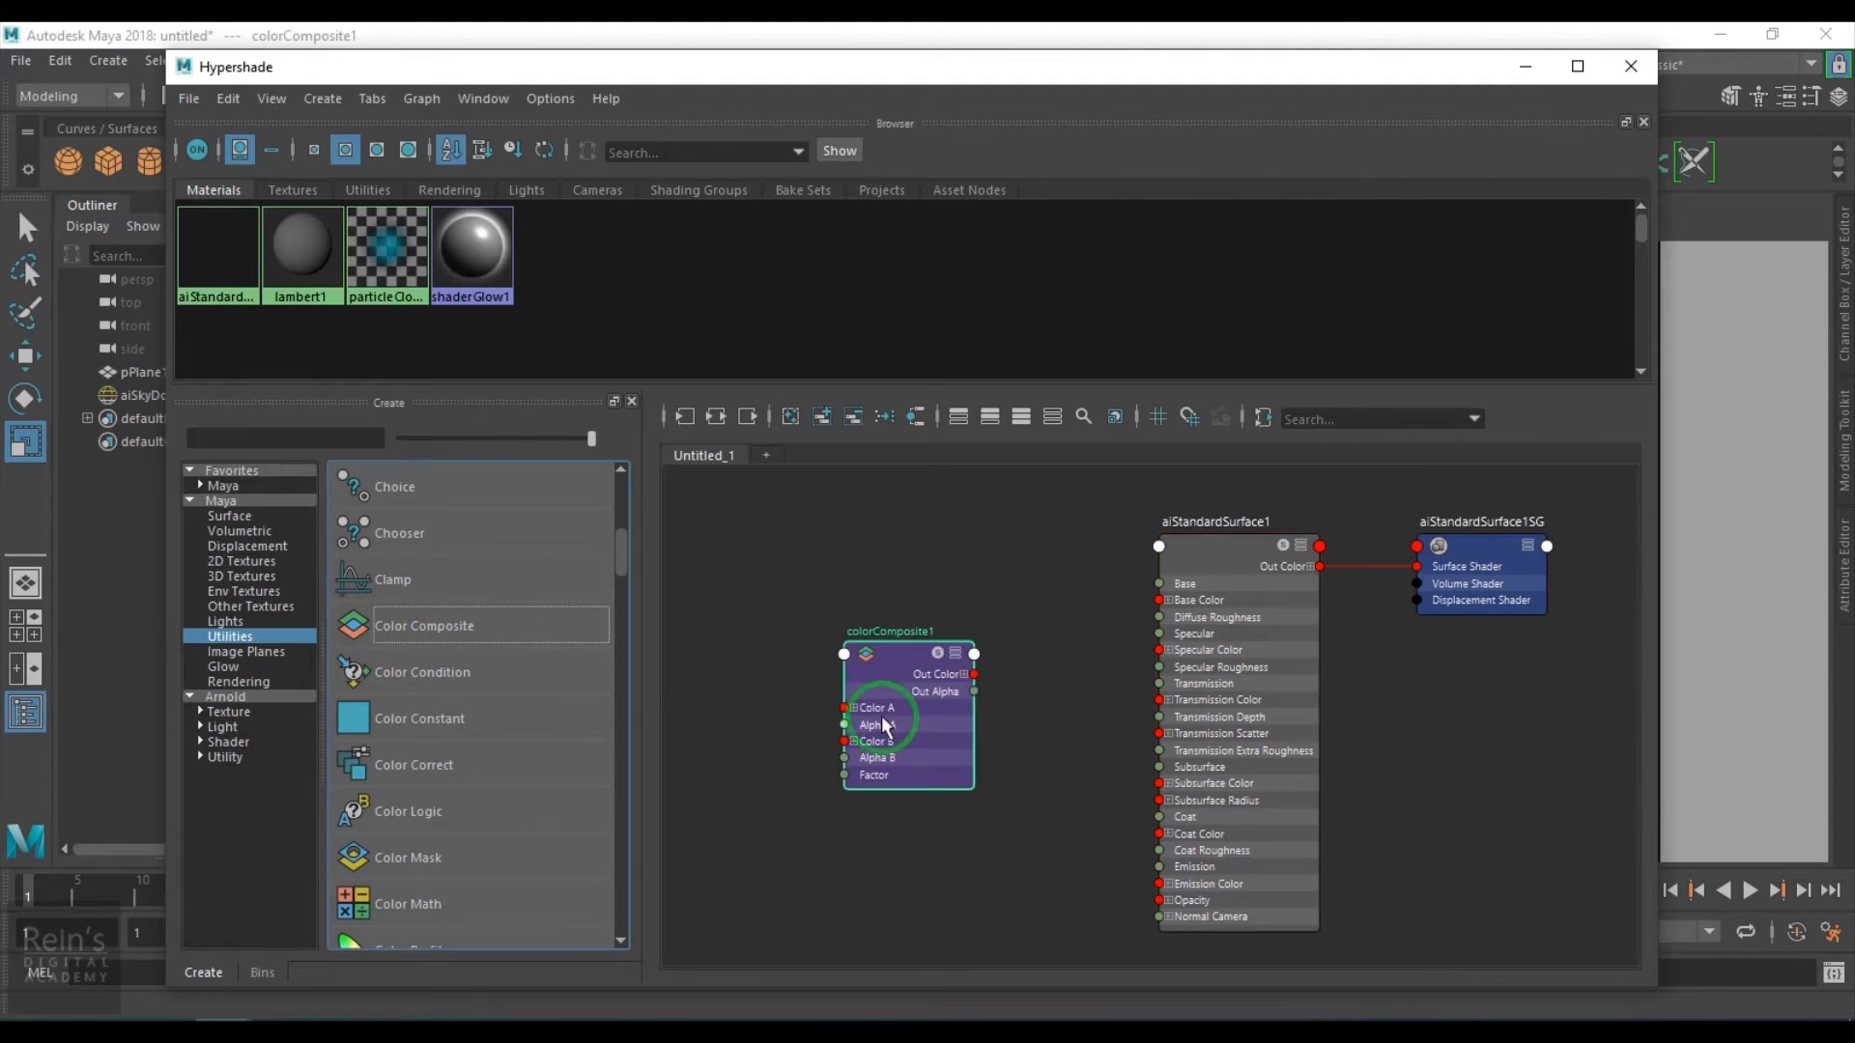
{"action": "left_click", "coordinate": [951, 650]}
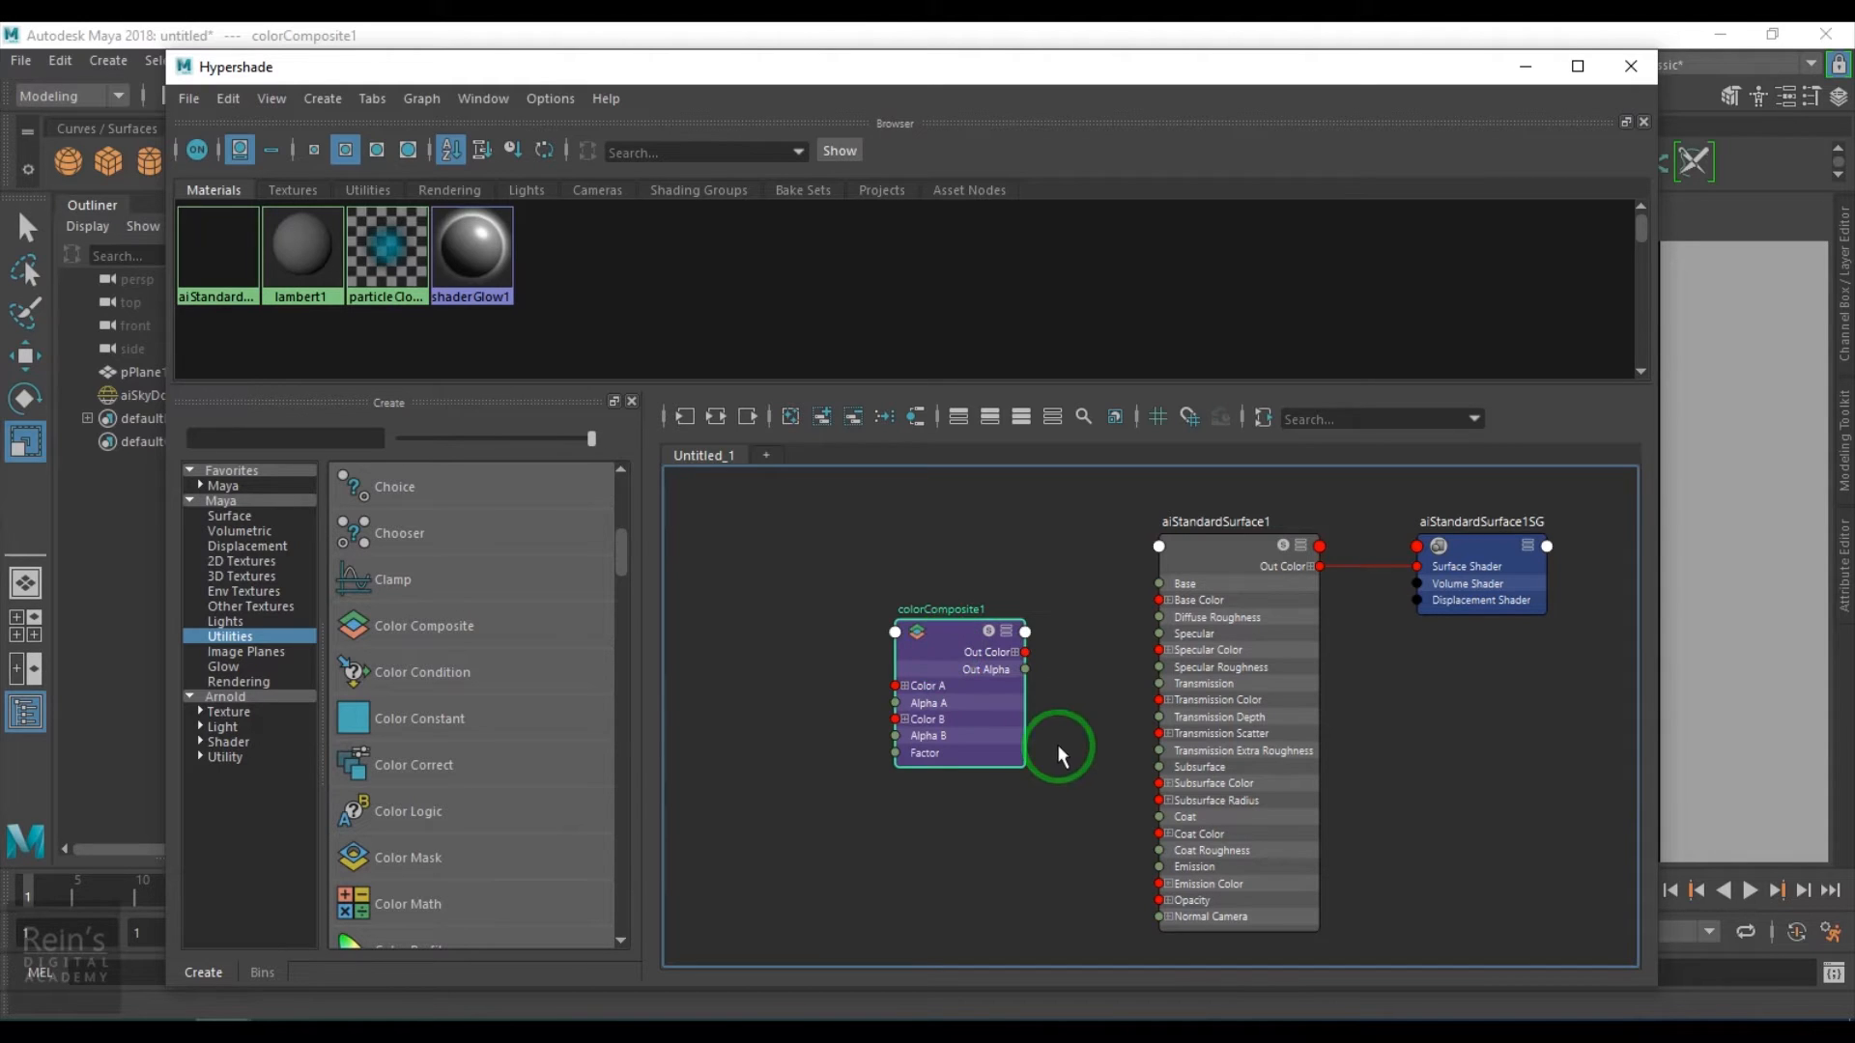
Show the colorComposite1 node's settings in the Attribute Editor beside the node graph
{"action": "middle_click_drag", "start_coordinate": [1055, 779], "coordinate": [1171, 763], "text": "alt"}
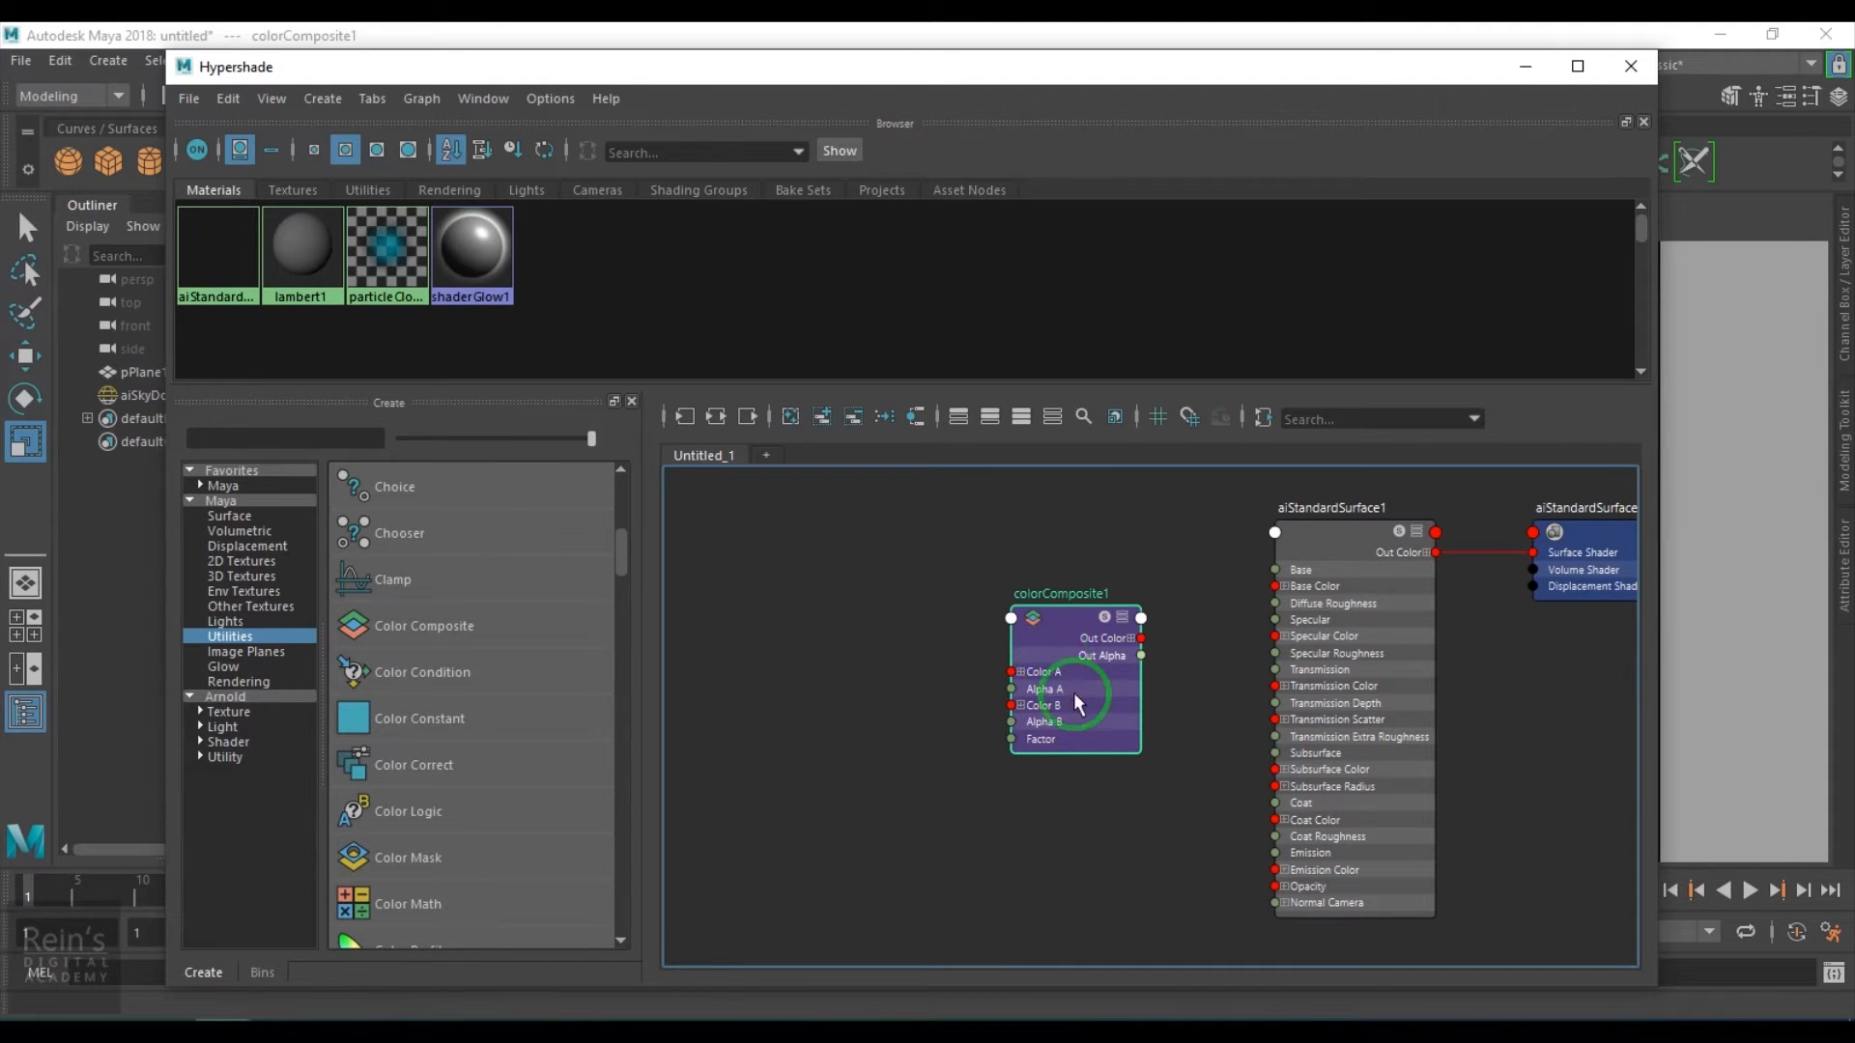
{"action": "left_click_drag", "start_coordinate": [1330, 79], "coordinate": [937, 147]}
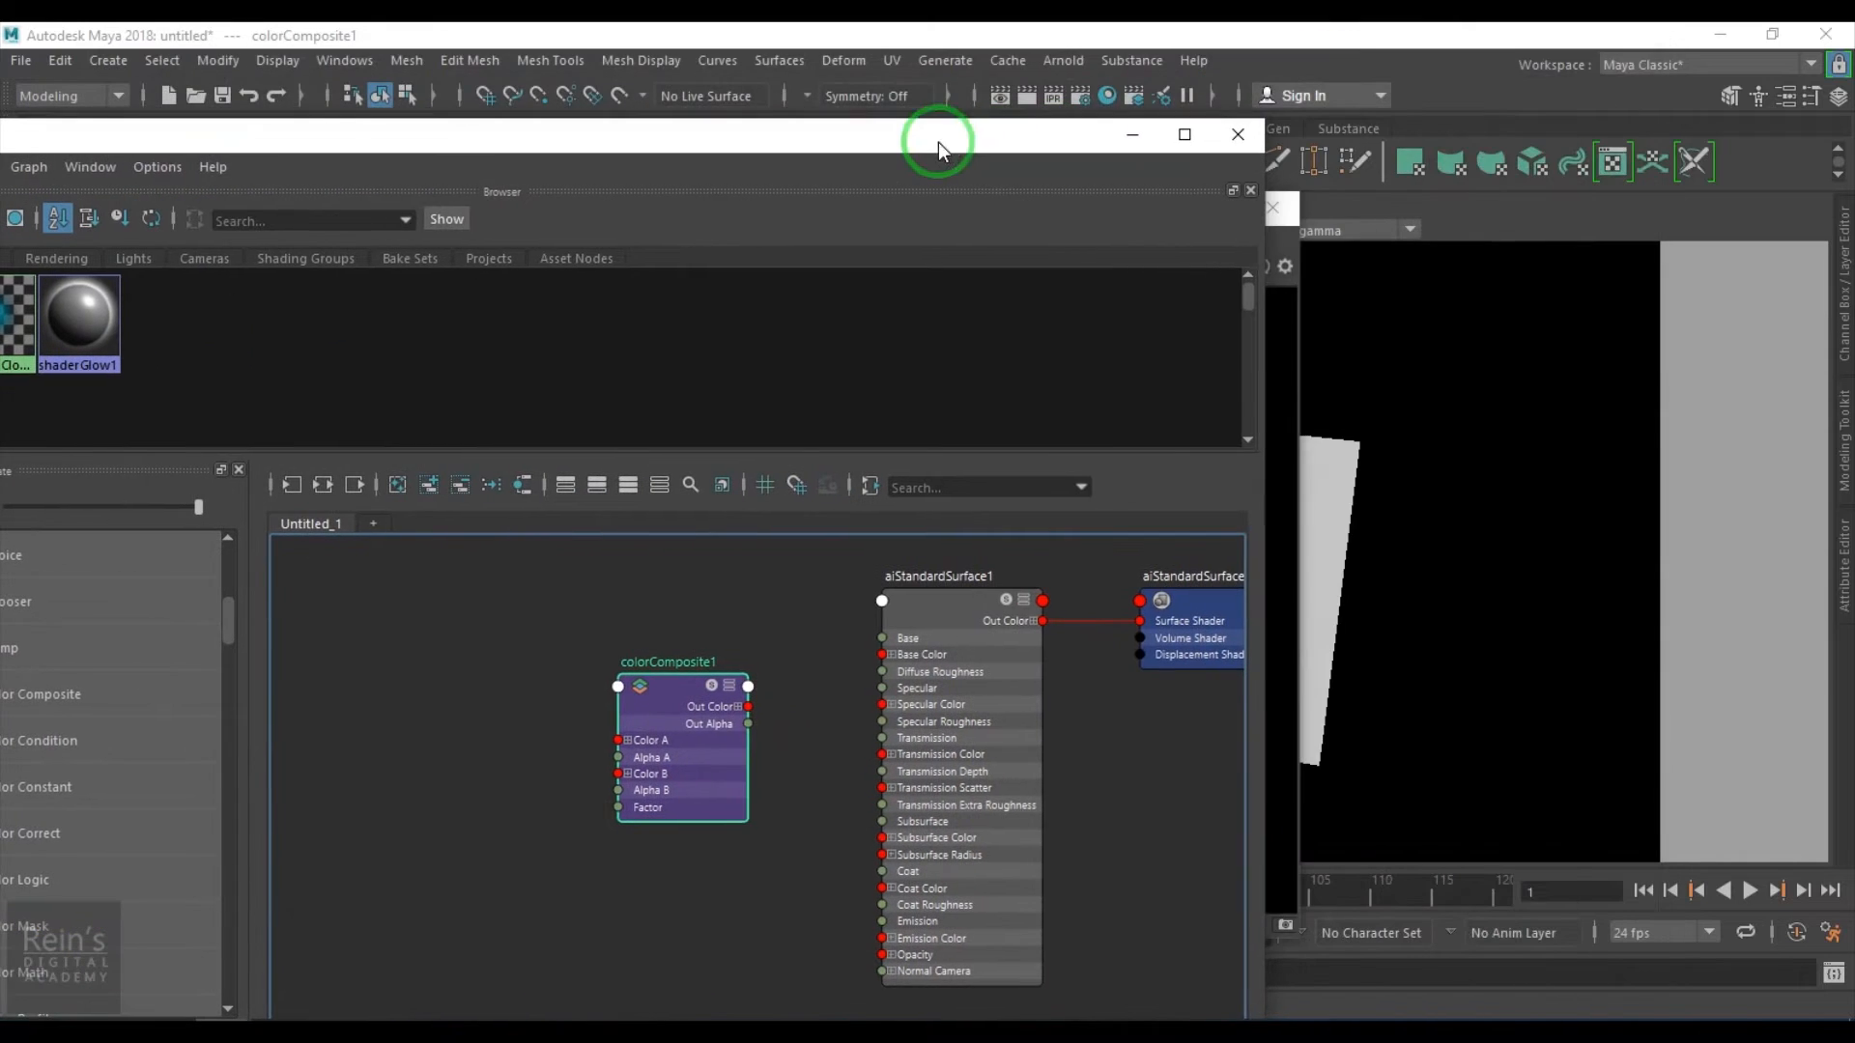
{"action": "left_click", "coordinate": [1841, 602]}
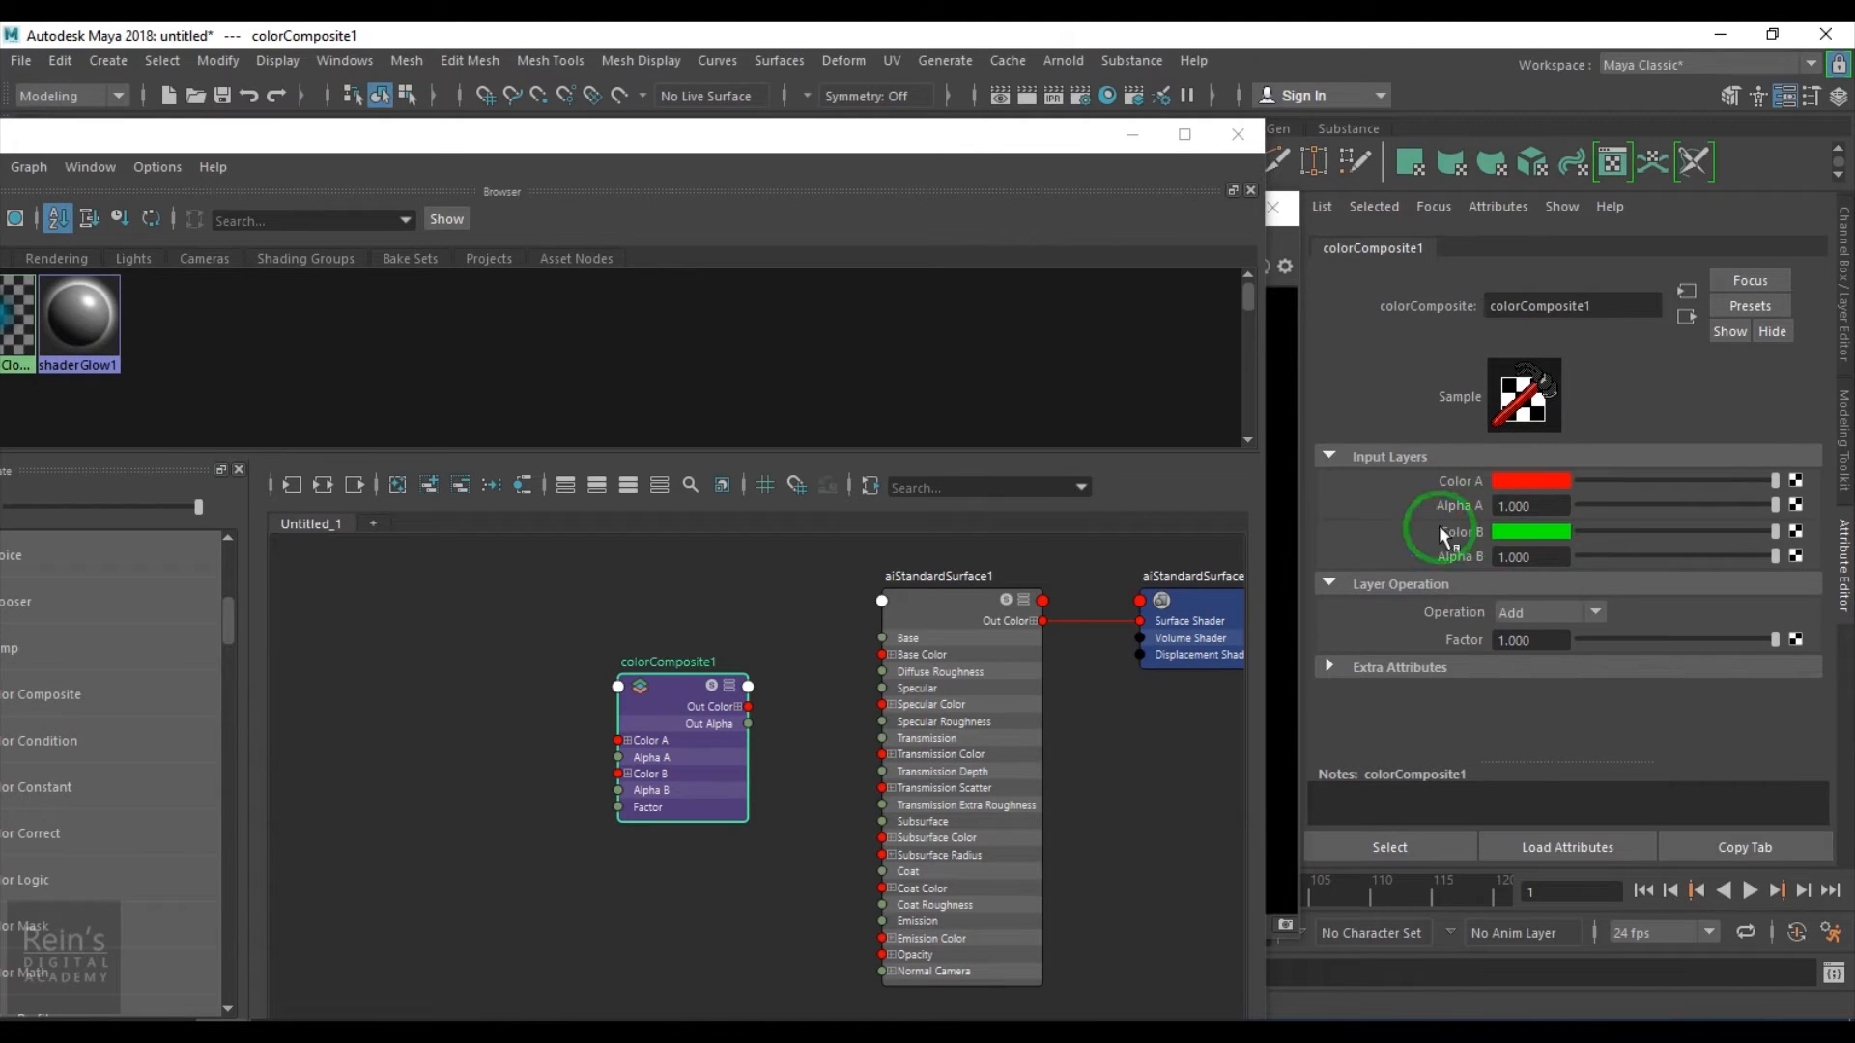
Create a File texture node and place it with its place2dTexture node above and ahead of colorComposite1's inputs
{"action": "left_click_drag", "start_coordinate": [943, 147], "coordinate": [1423, 89]}
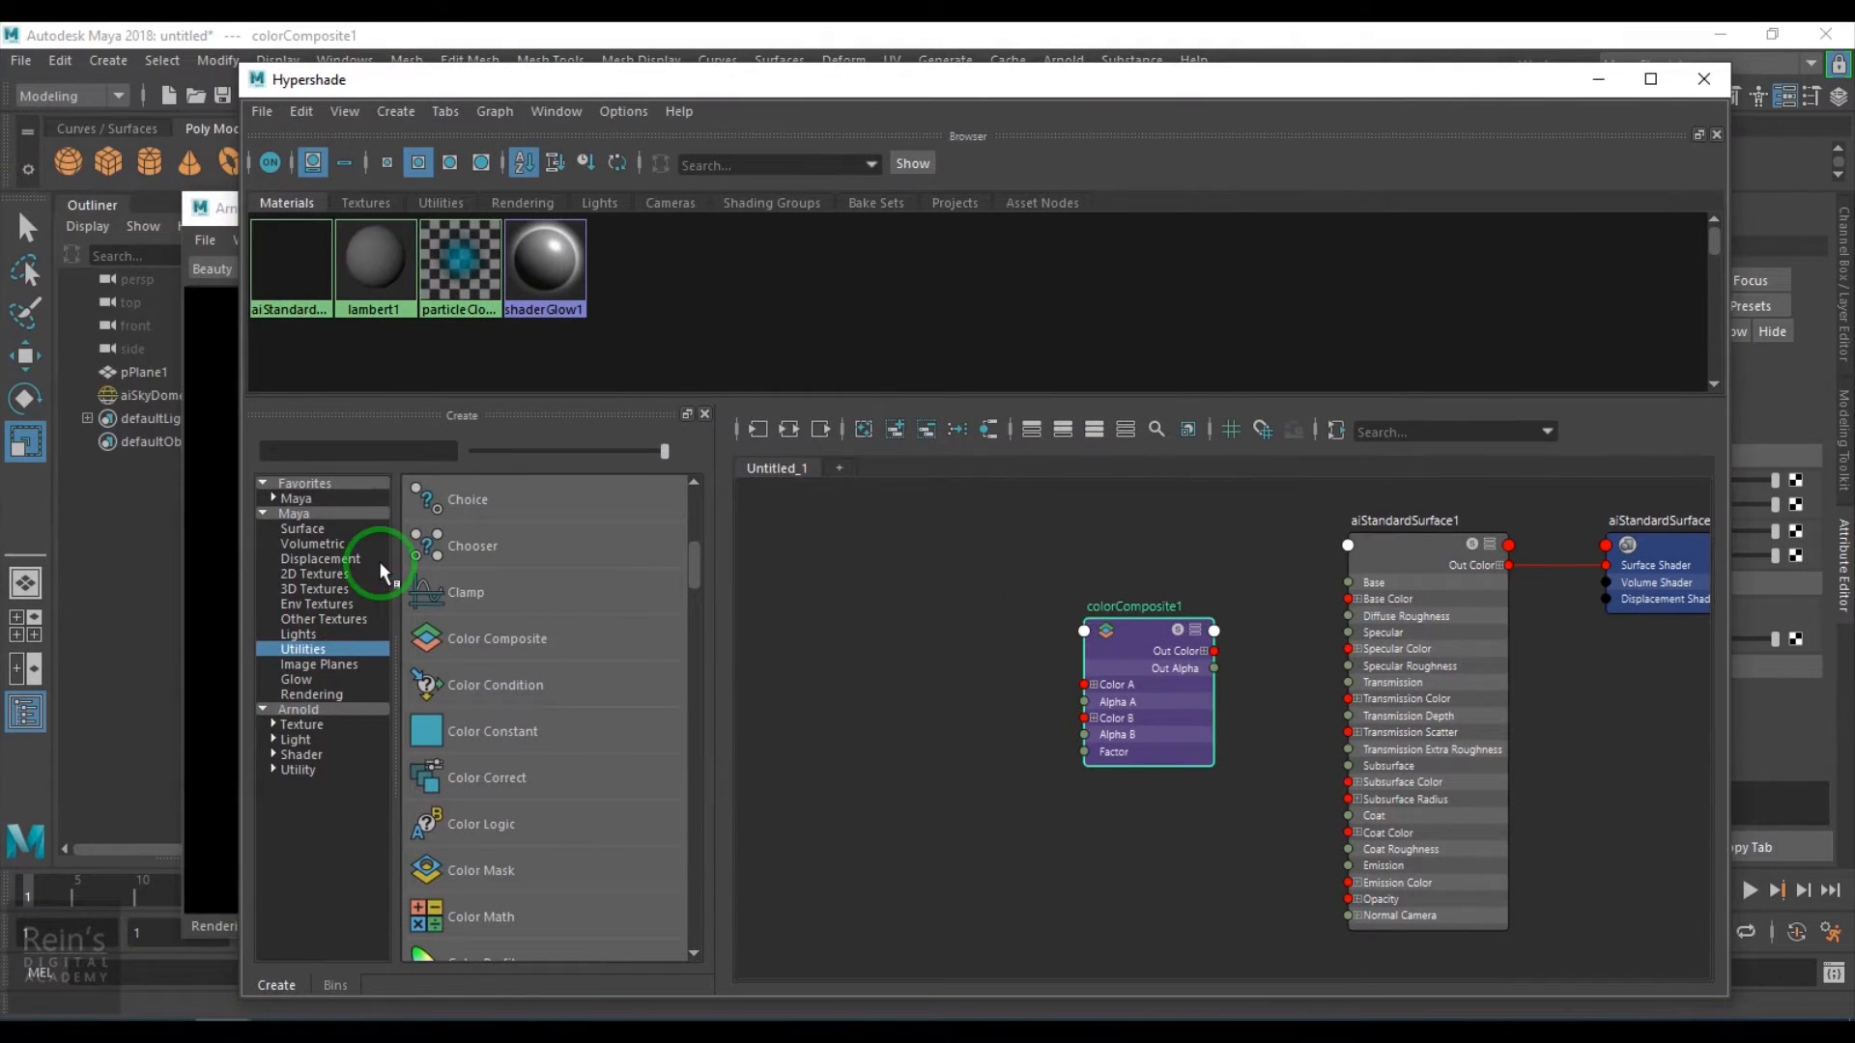
{"action": "left_click", "coordinate": [326, 572]}
{"action": "scroll", "coordinate": [490, 600], "scroll_direction": "up", "scroll_amount": 3}
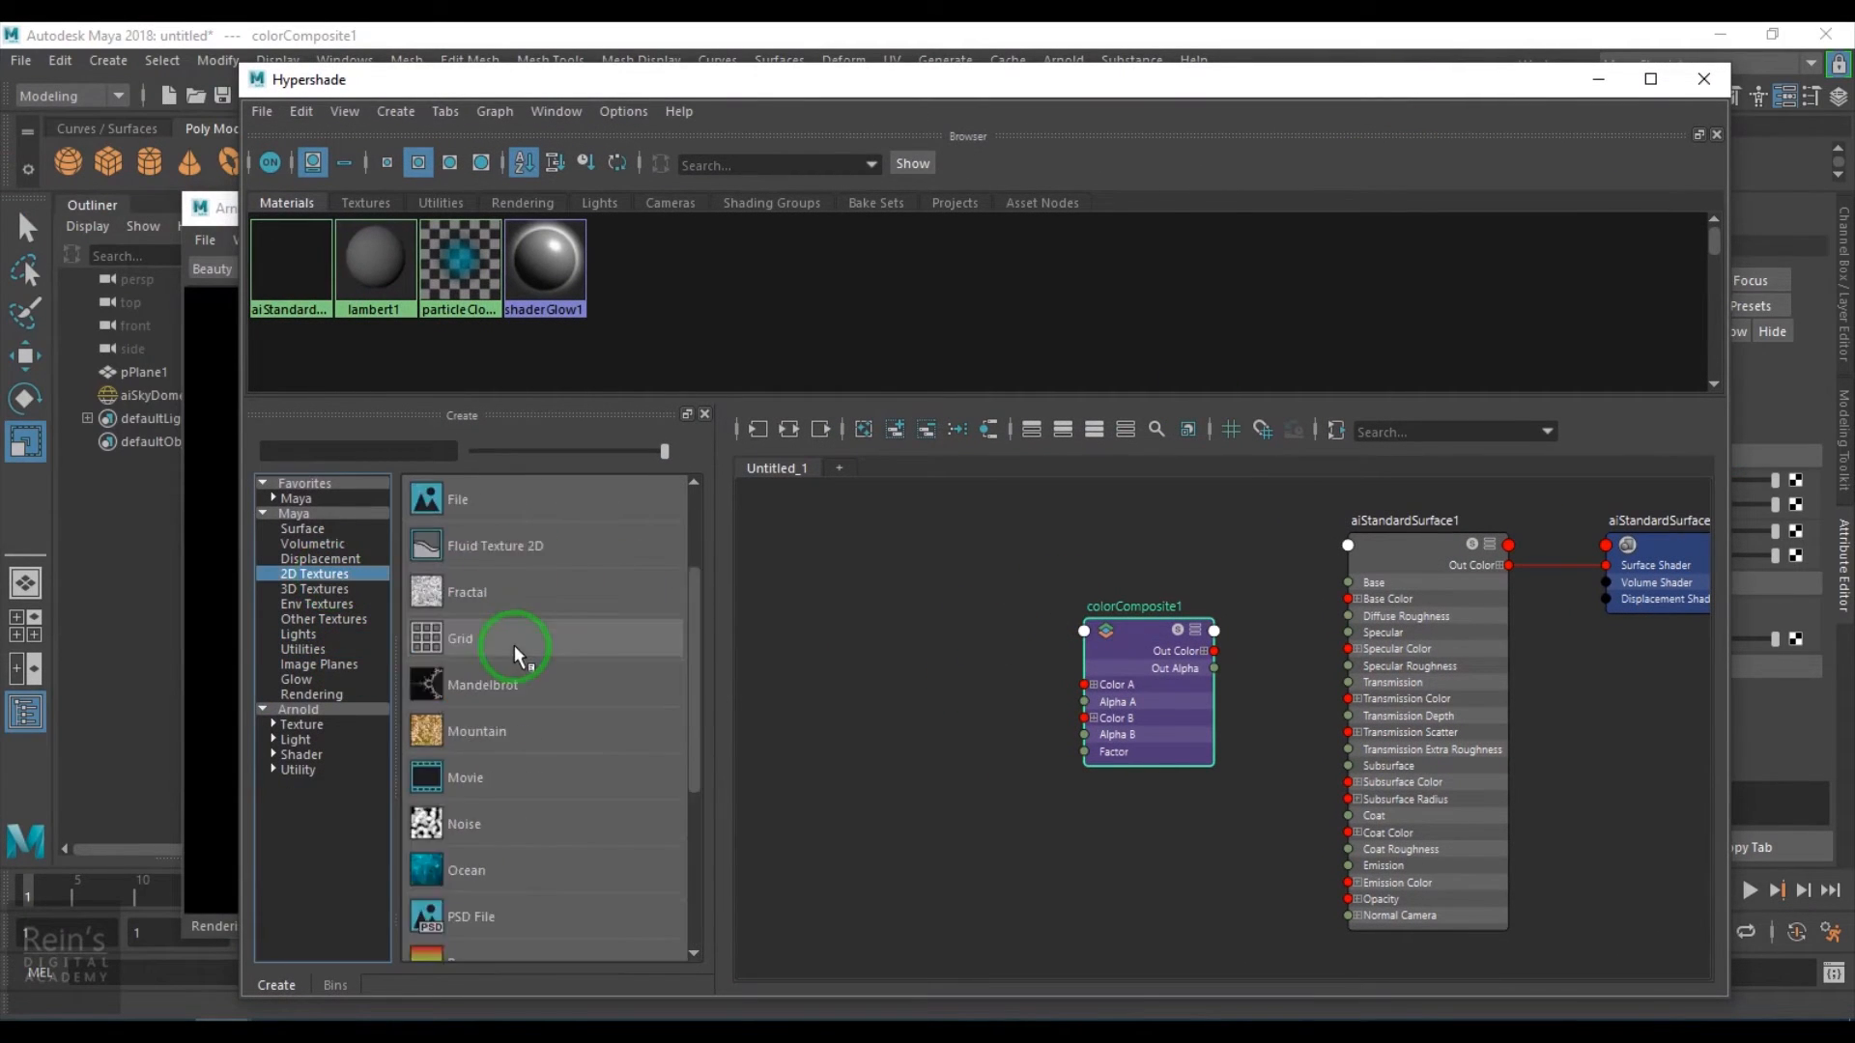
{"action": "left_click", "coordinate": [589, 632]}
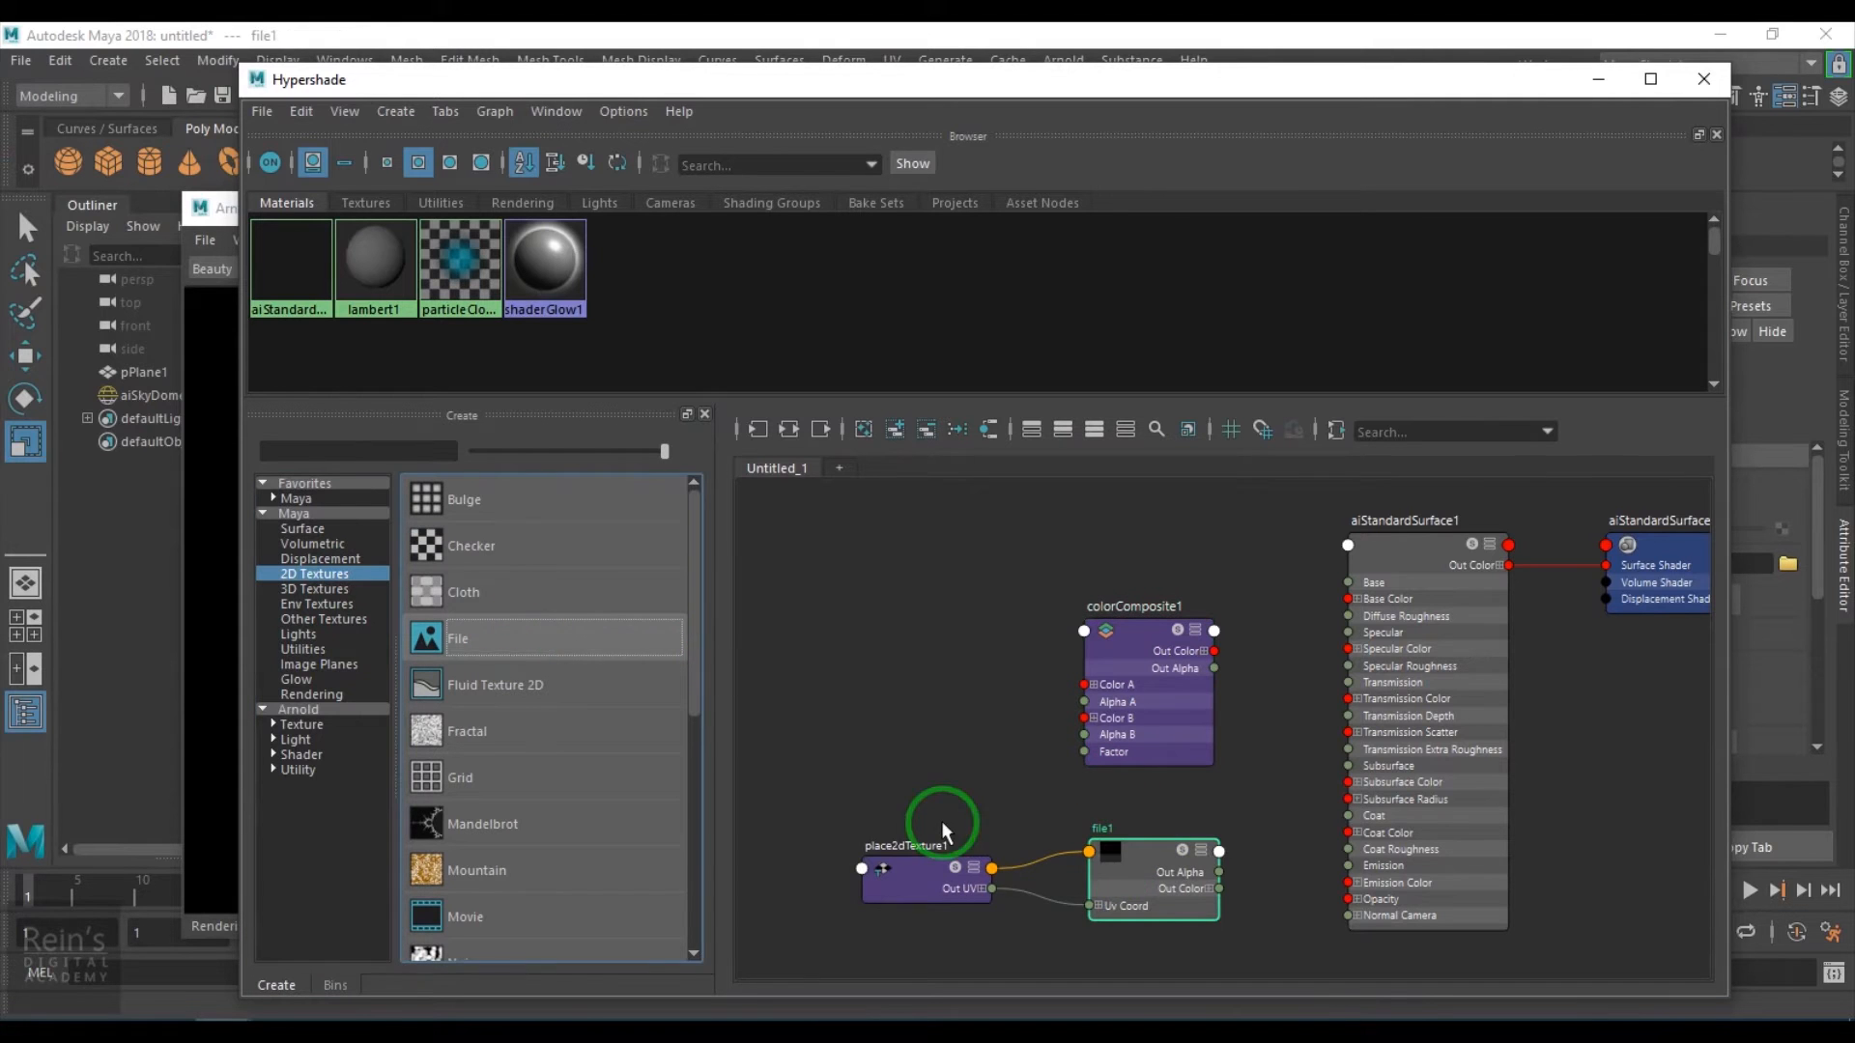
{"action": "left_click_drag", "start_coordinate": [941, 820], "coordinate": [871, 635]}
Create a second File texture node and place it with its place2dTexture node below file1
{"action": "left_click_drag", "start_coordinate": [593, 653], "coordinate": [596, 667]}
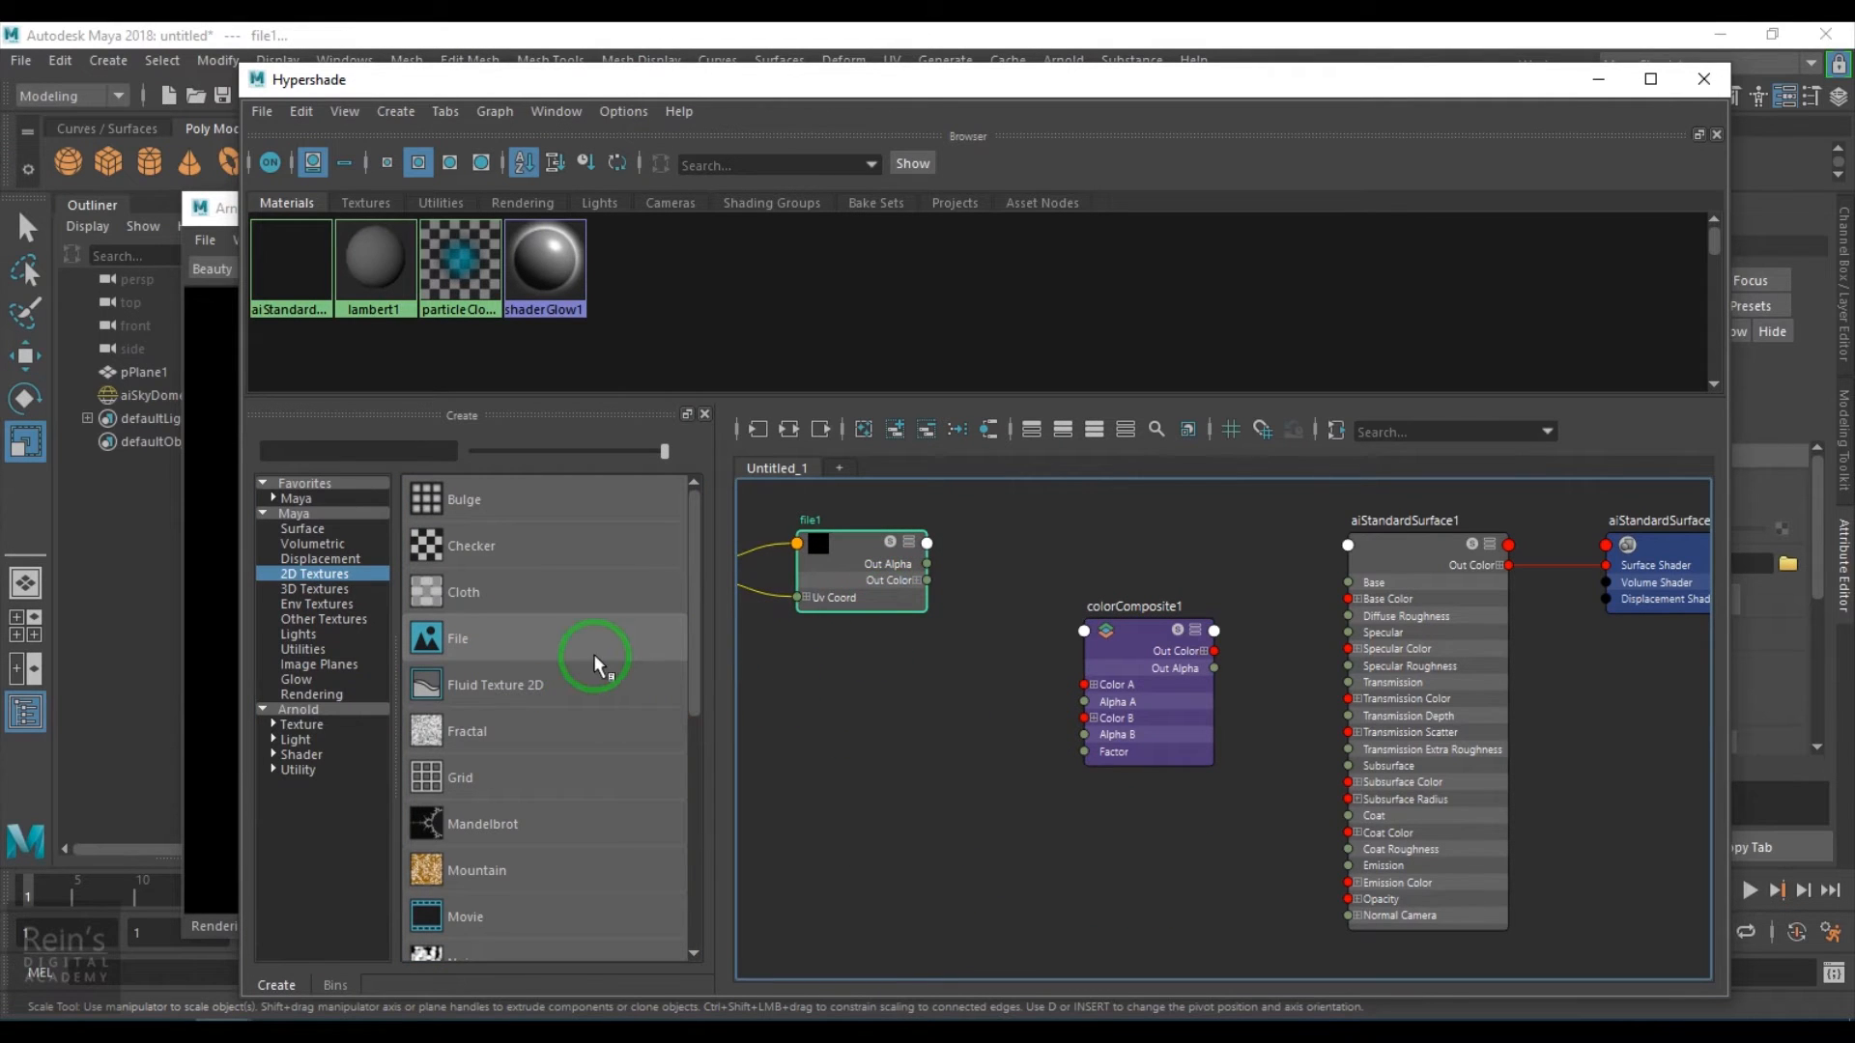
{"action": "left_click_drag", "start_coordinate": [486, 642], "coordinate": [931, 844]}
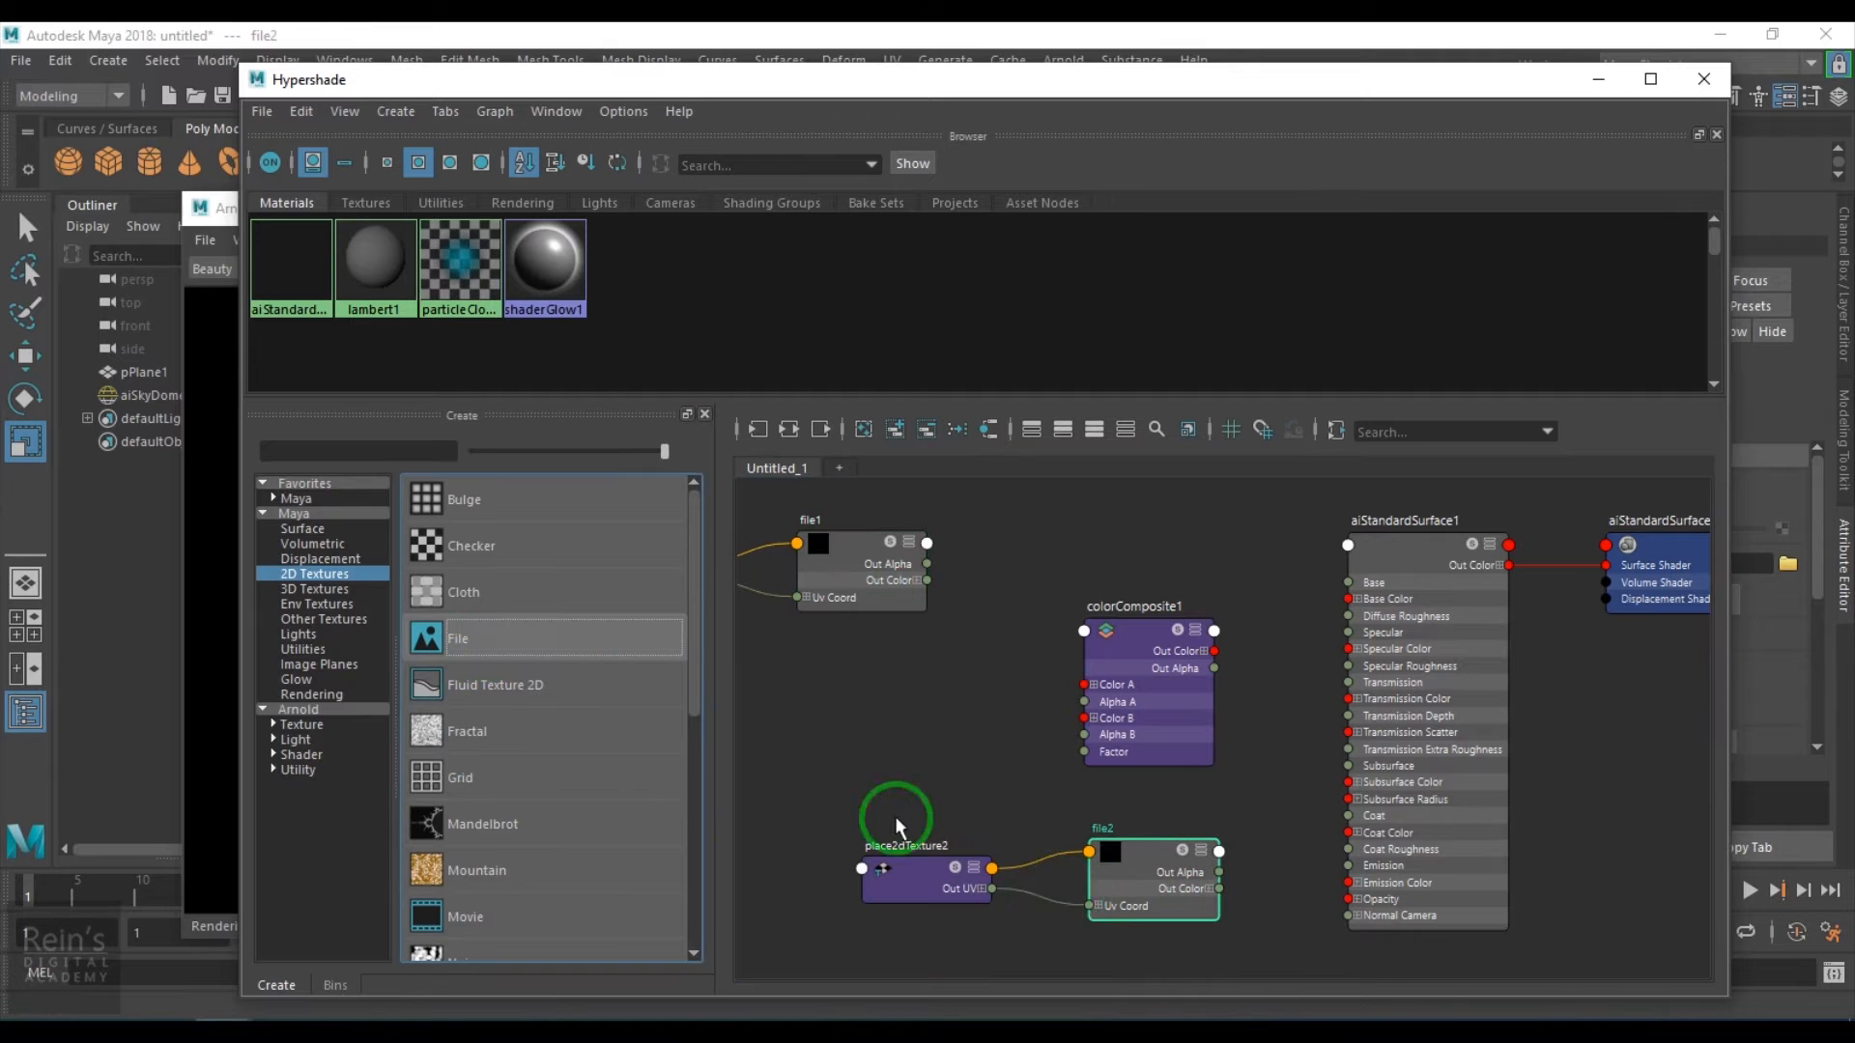
{"action": "left_click_drag", "start_coordinate": [1117, 893], "coordinate": [814, 757]}
{"action": "left_click", "coordinate": [891, 777]}
Load color pattern.jpg from the normal maps folder on the Desktop as the image of file2
{"action": "left_click_drag", "start_coordinate": [1366, 83], "coordinate": [815, 99]}
{"action": "middle_click_drag", "start_coordinate": [712, 683], "coordinate": [1036, 712], "text": "alt"}
{"action": "scroll", "coordinate": [757, 737], "scroll_direction": "up", "scroll_amount": 3}
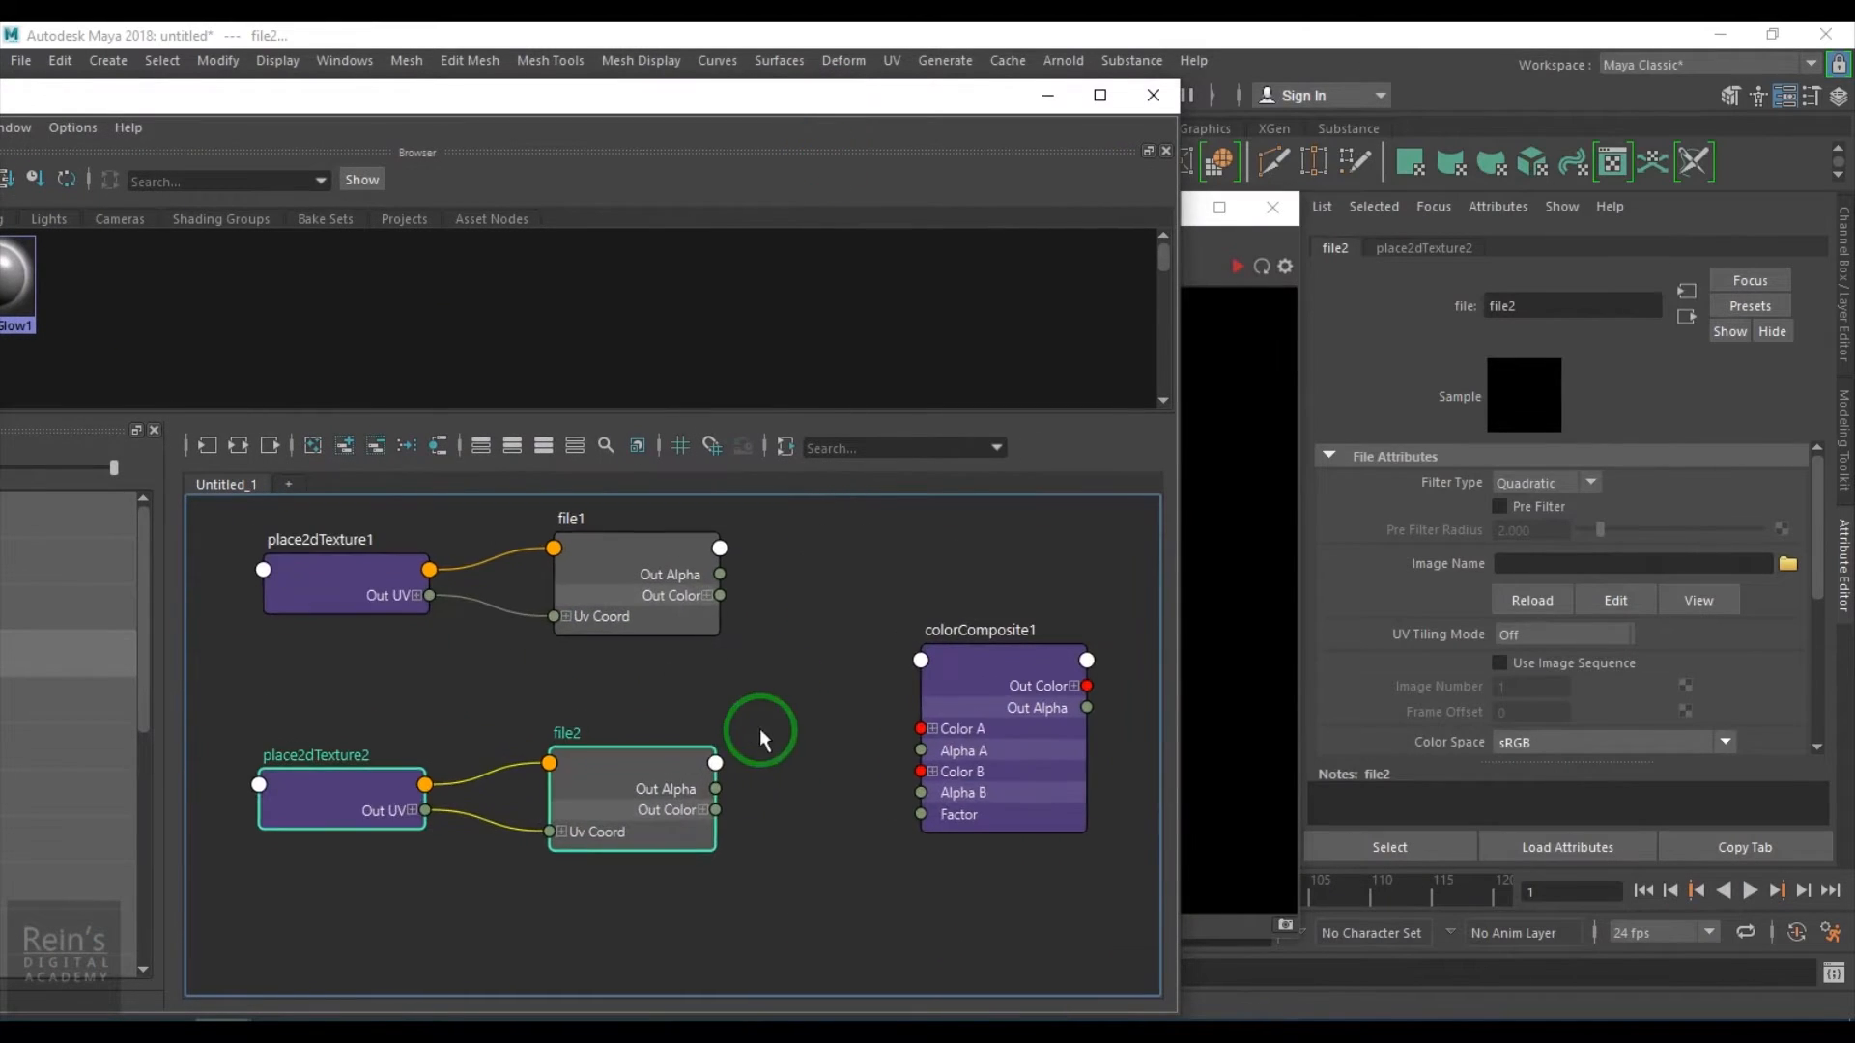
{"action": "left_click", "coordinate": [1788, 575]}
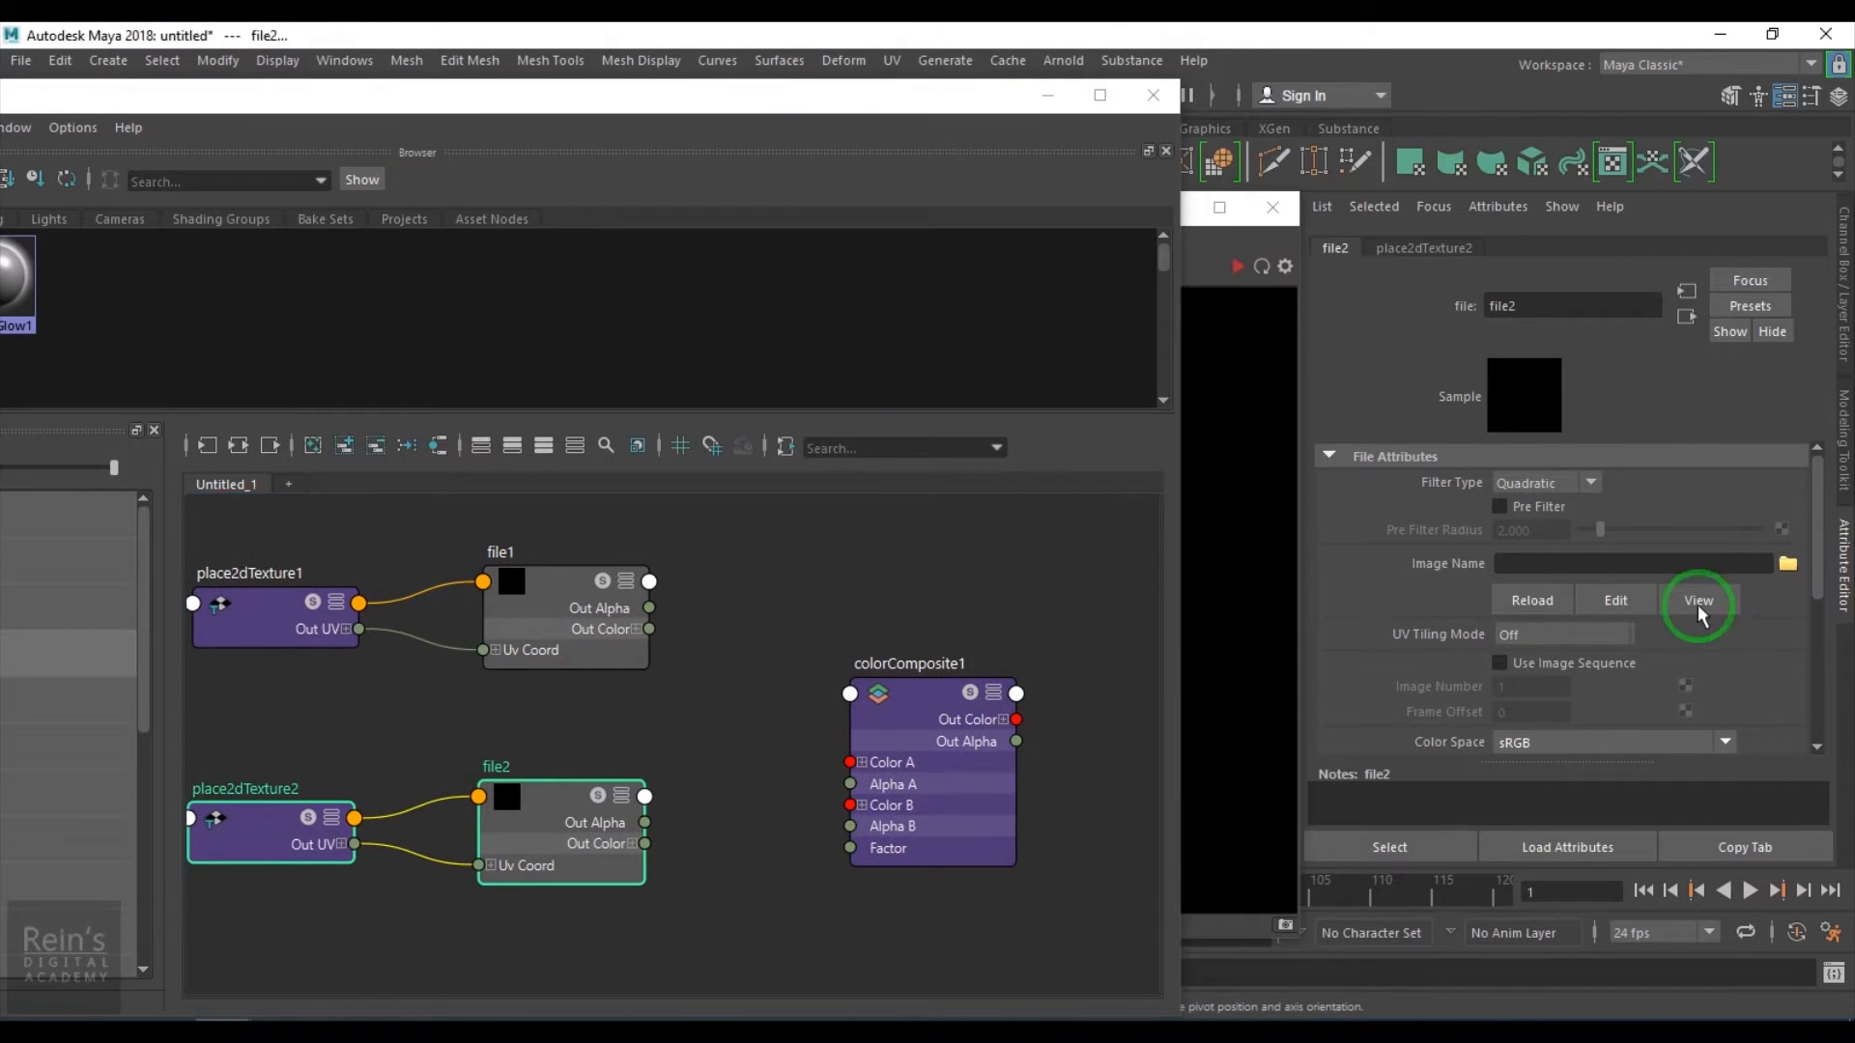
{"action": "left_click", "coordinate": [167, 224]}
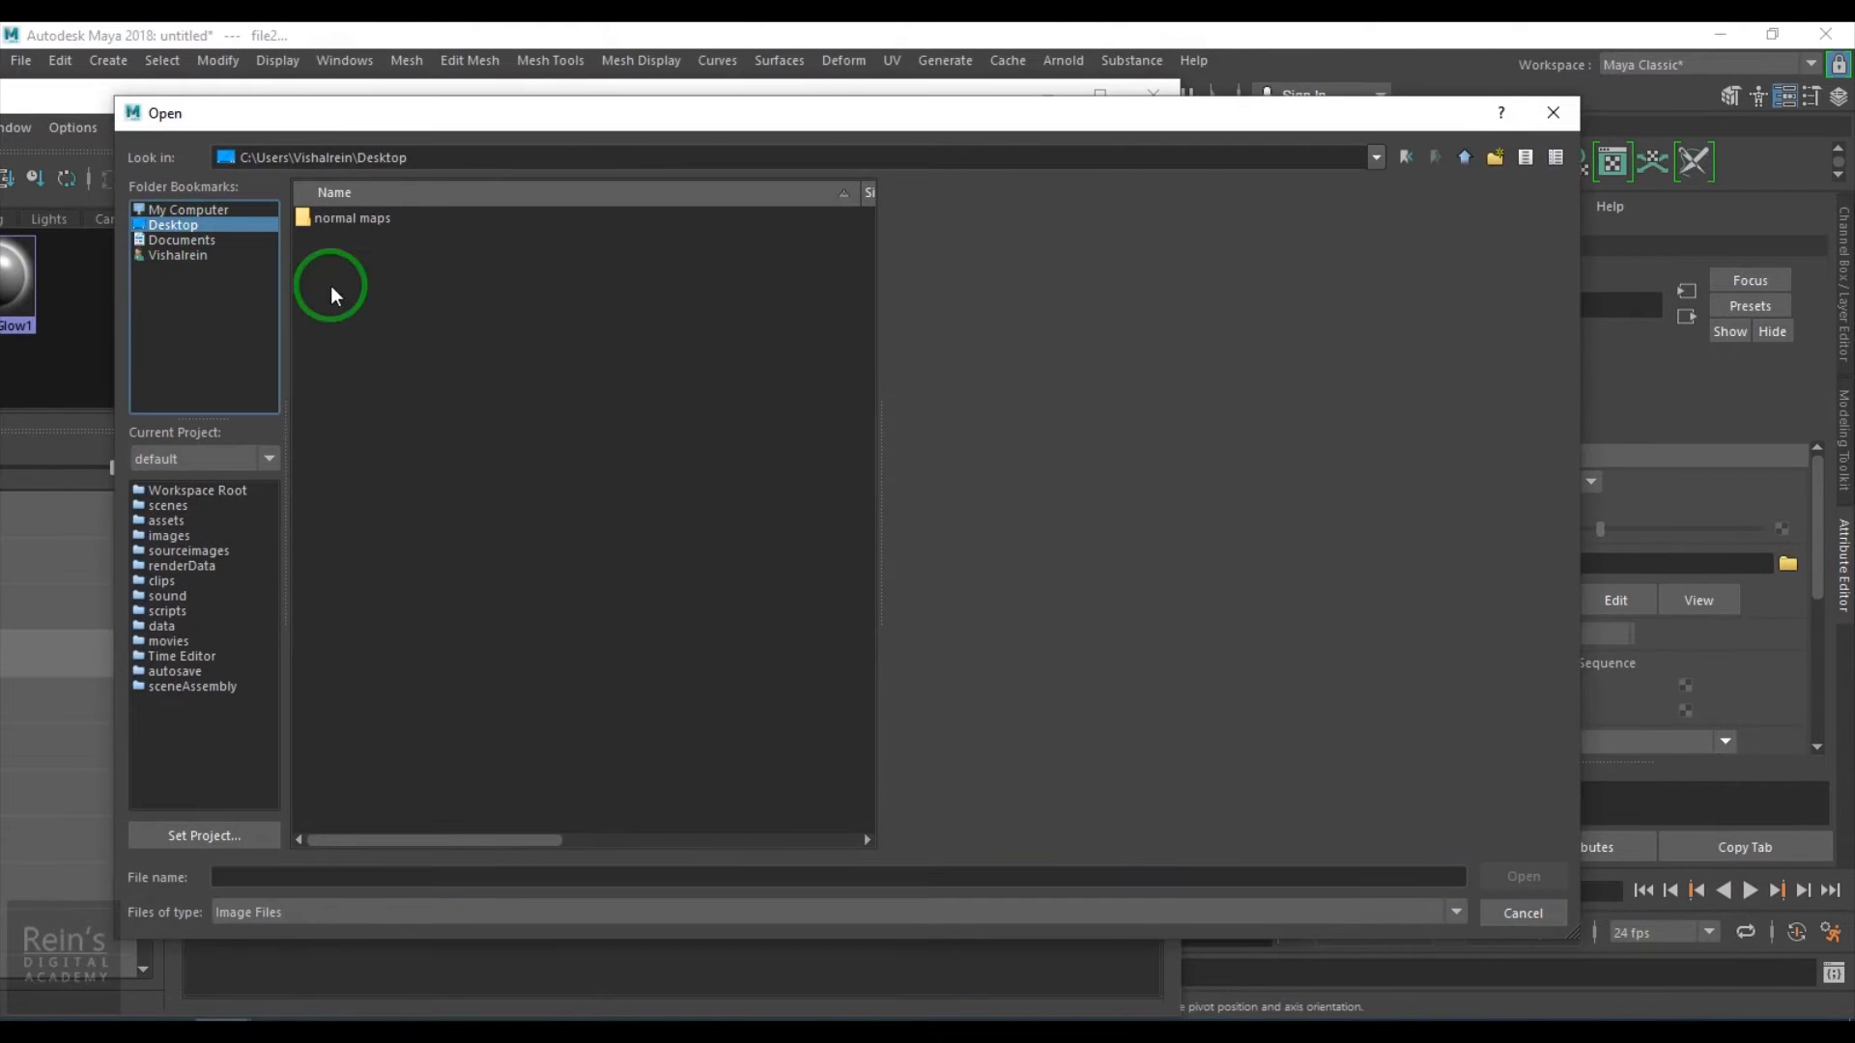
{"action": "double_click", "coordinate": [371, 224]}
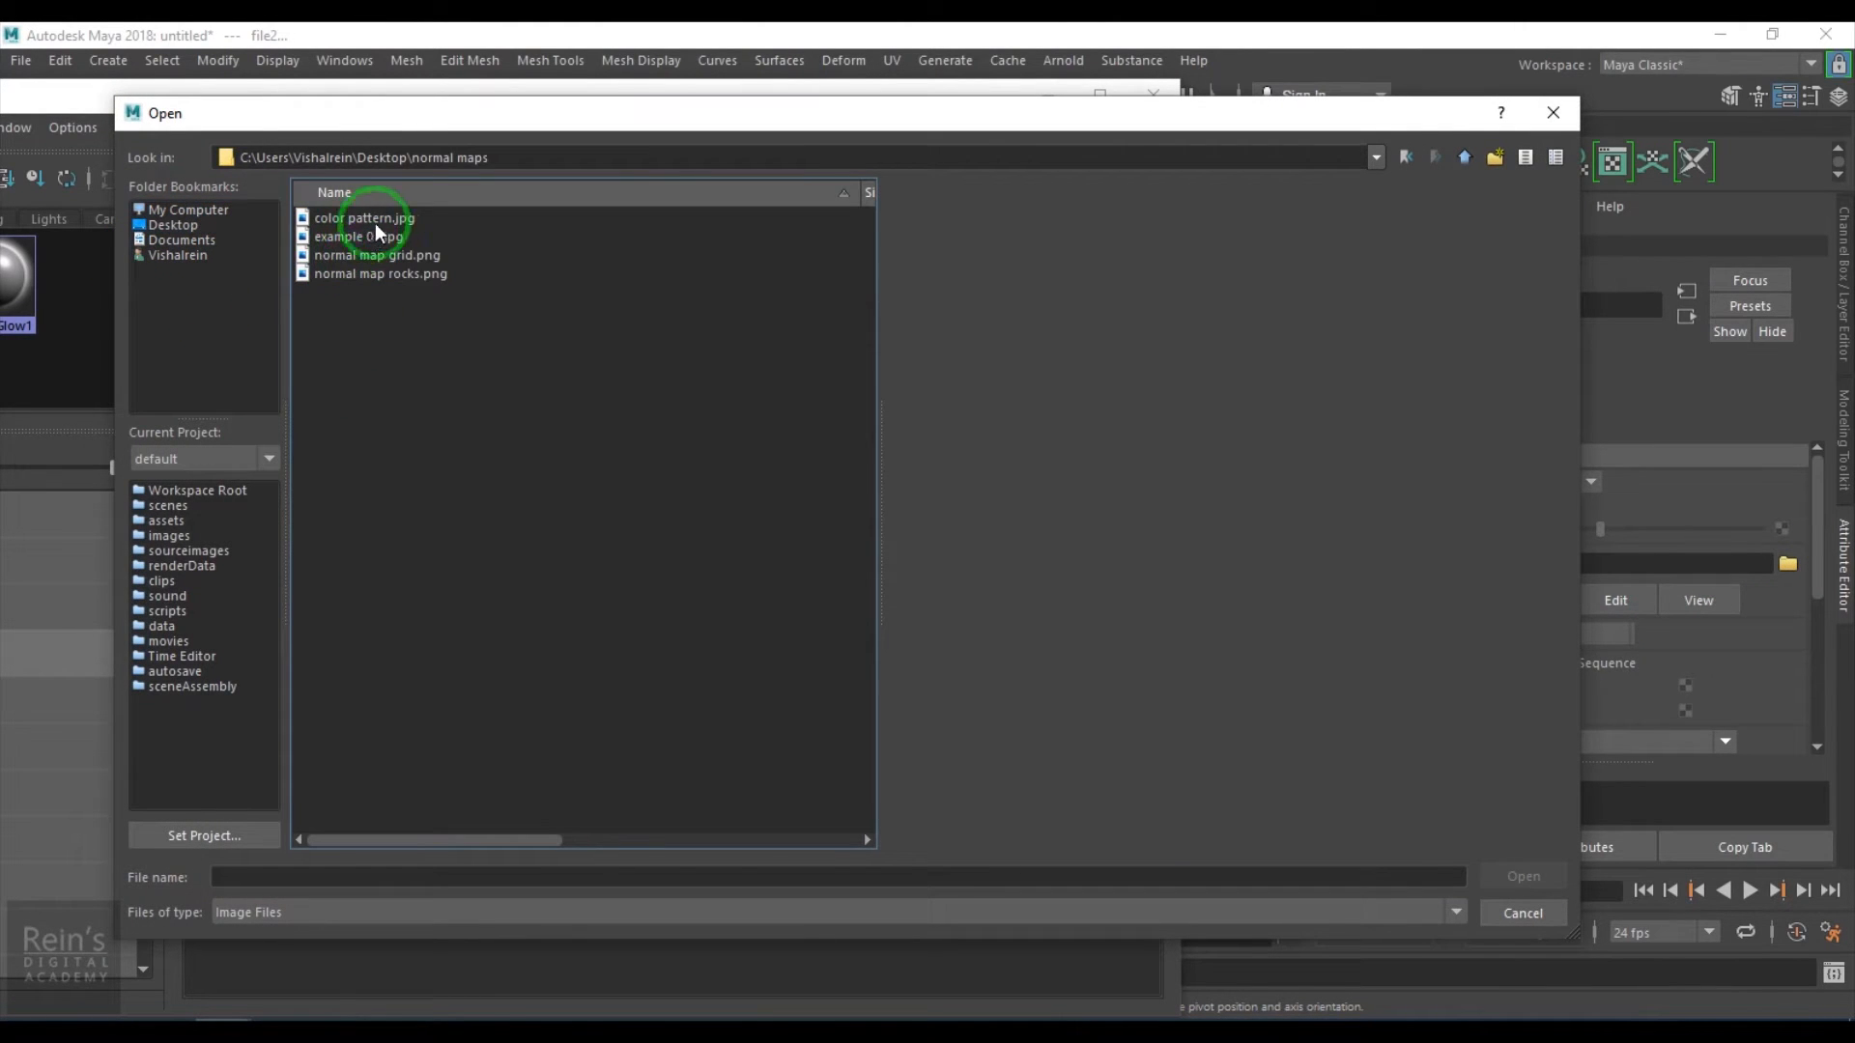
{"action": "left_click", "coordinate": [379, 218]}
{"action": "left_click", "coordinate": [1524, 874]}
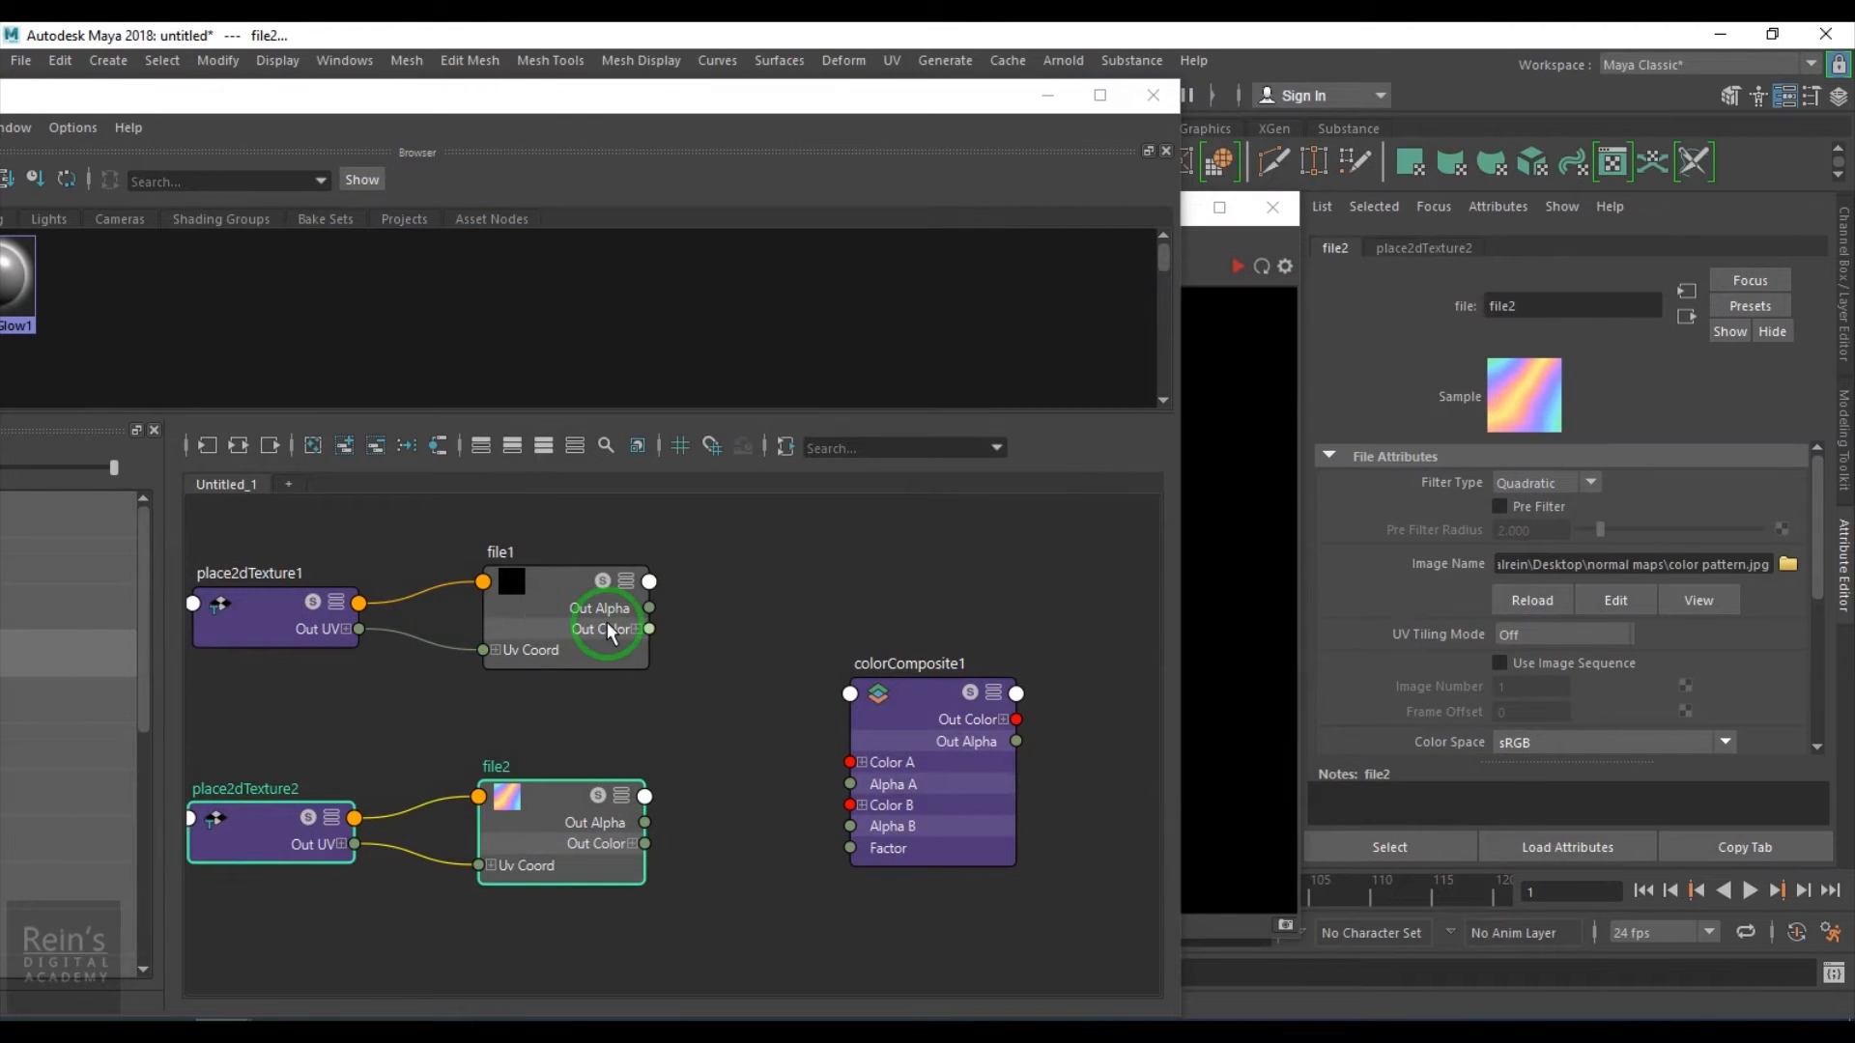
Load example 01.jpg from the normal maps folder as the image of the file1 texture node
{"action": "left_click", "coordinate": [518, 603]}
{"action": "left_click", "coordinate": [1788, 563]}
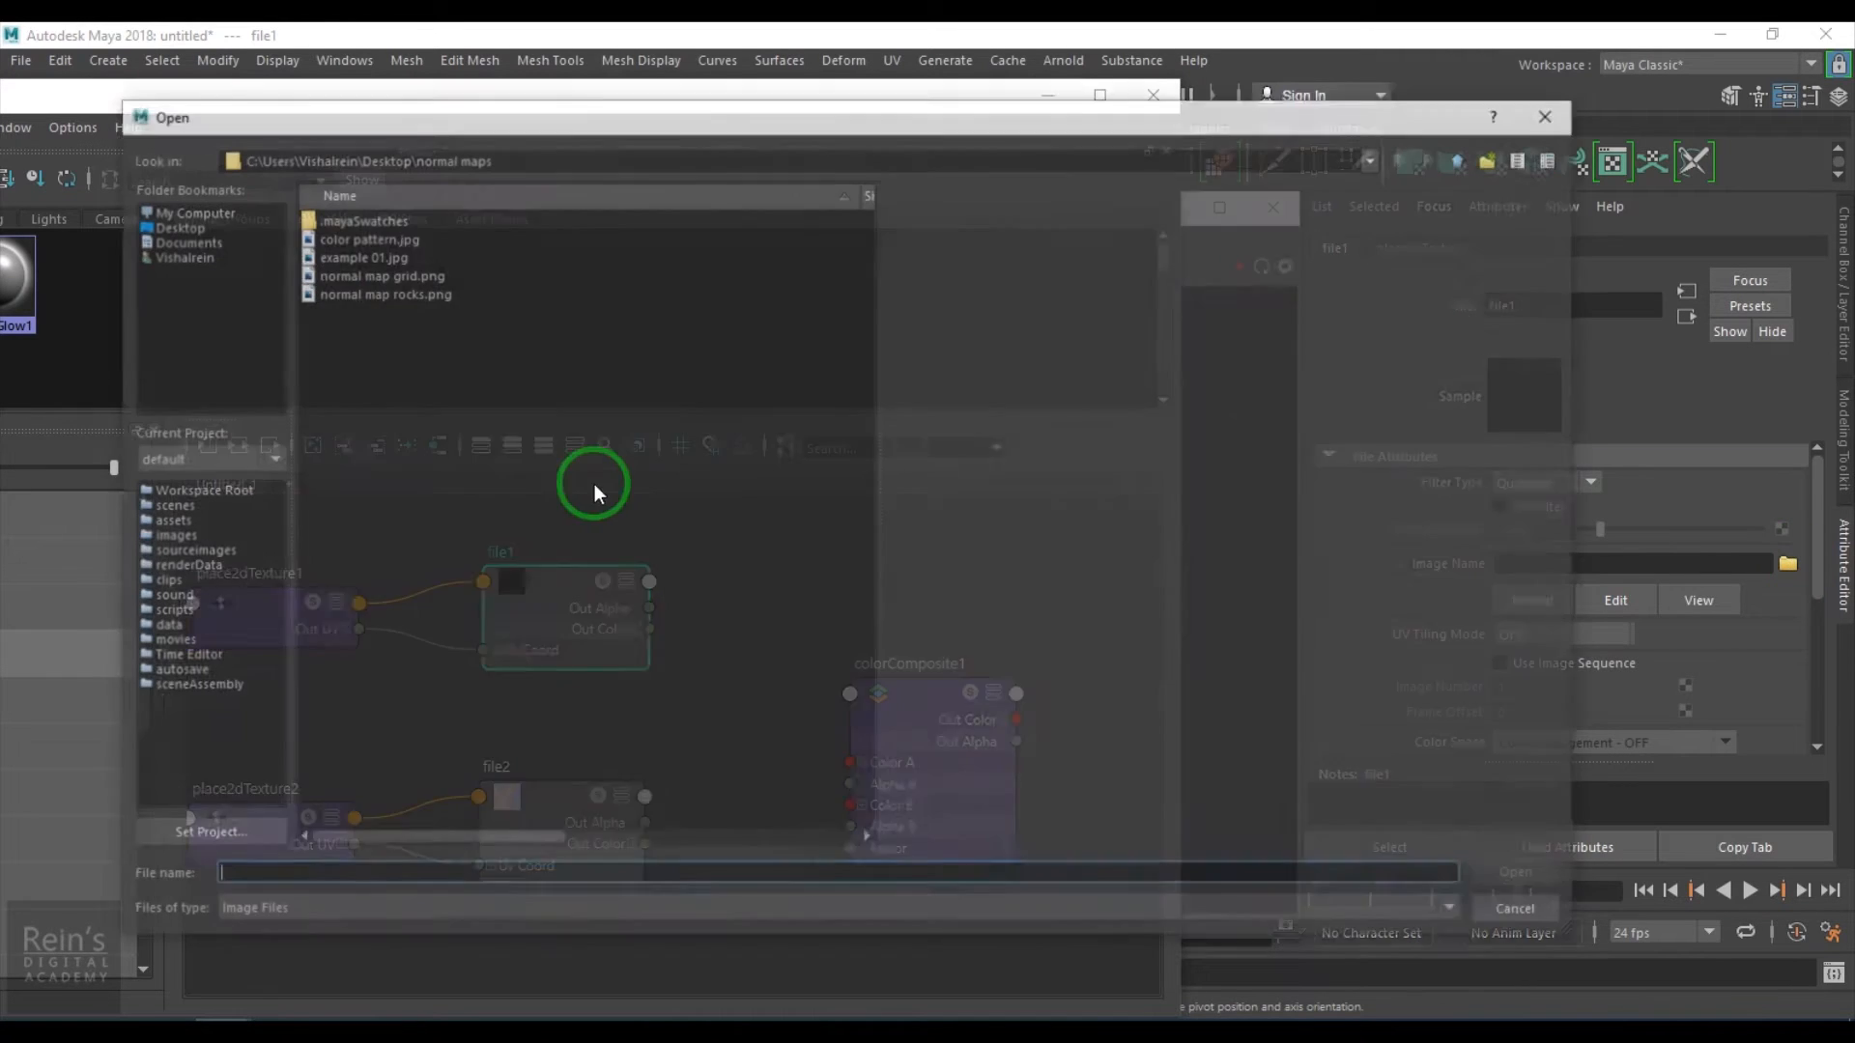
{"action": "left_click", "coordinate": [359, 255]}
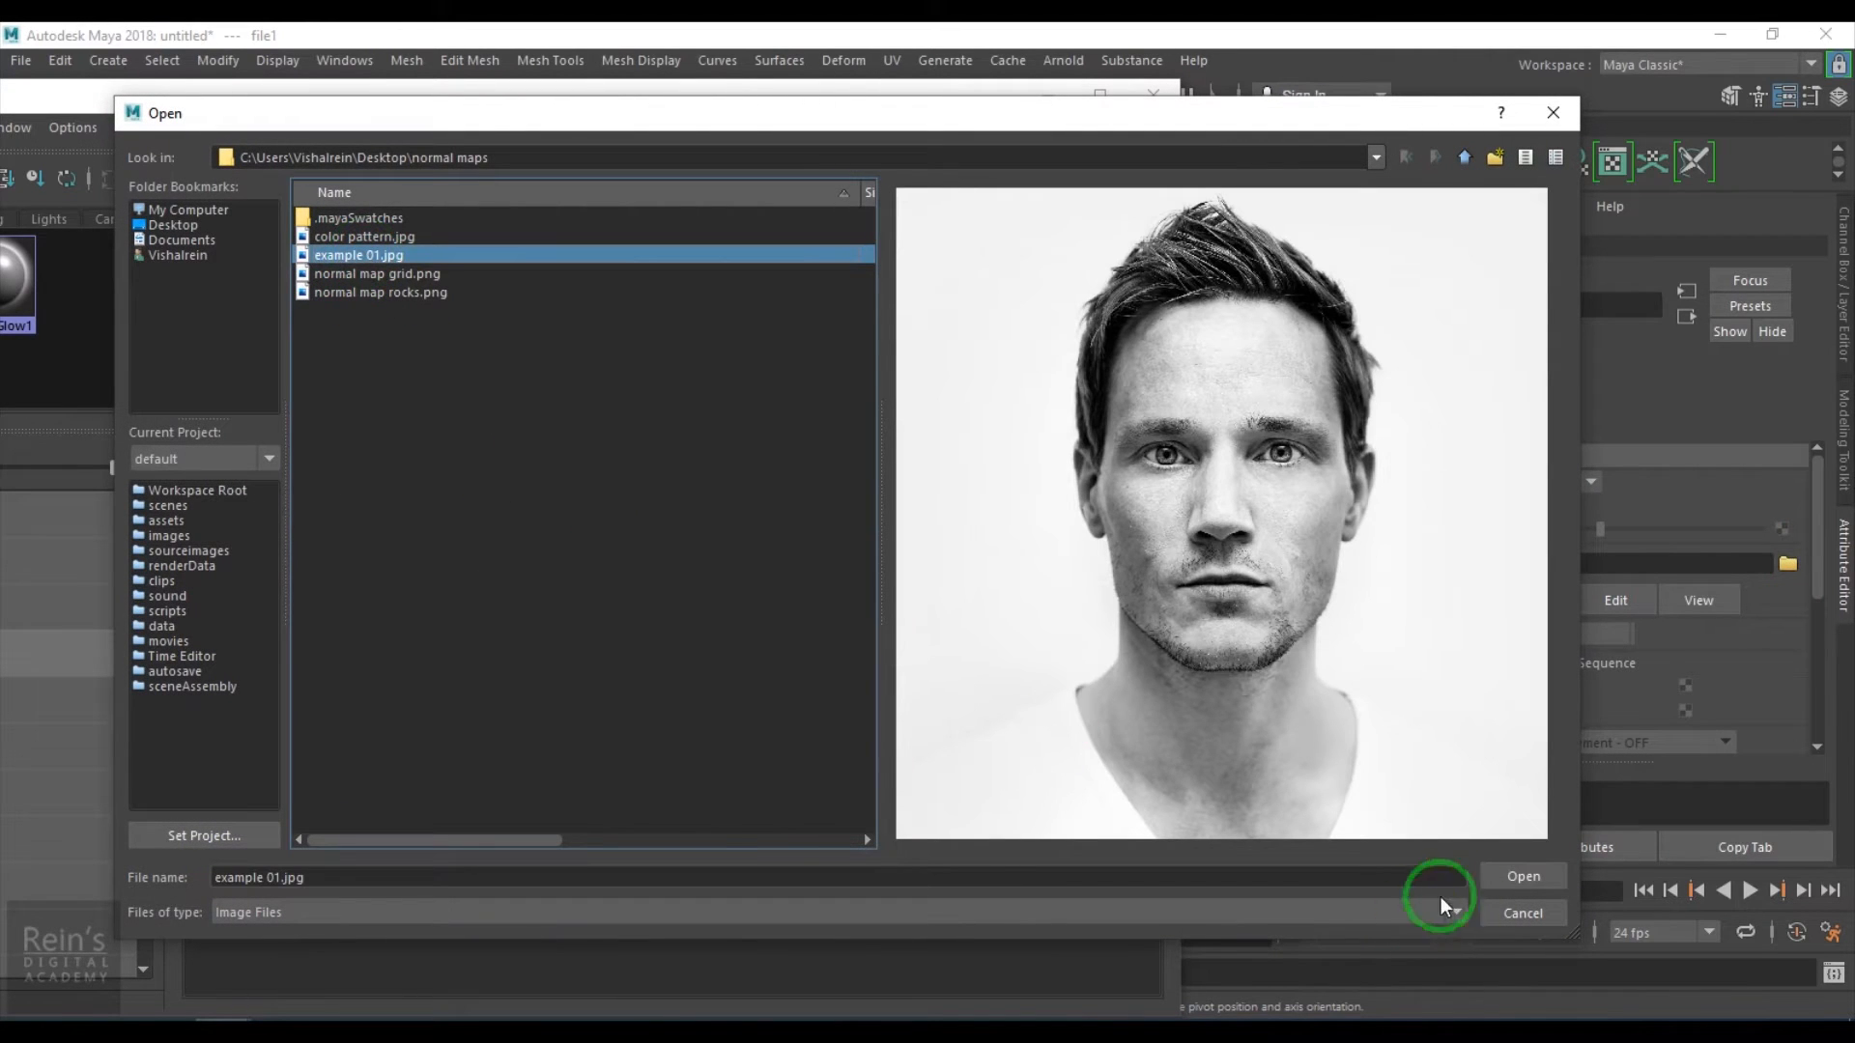
{"action": "left_click", "coordinate": [1483, 881]}
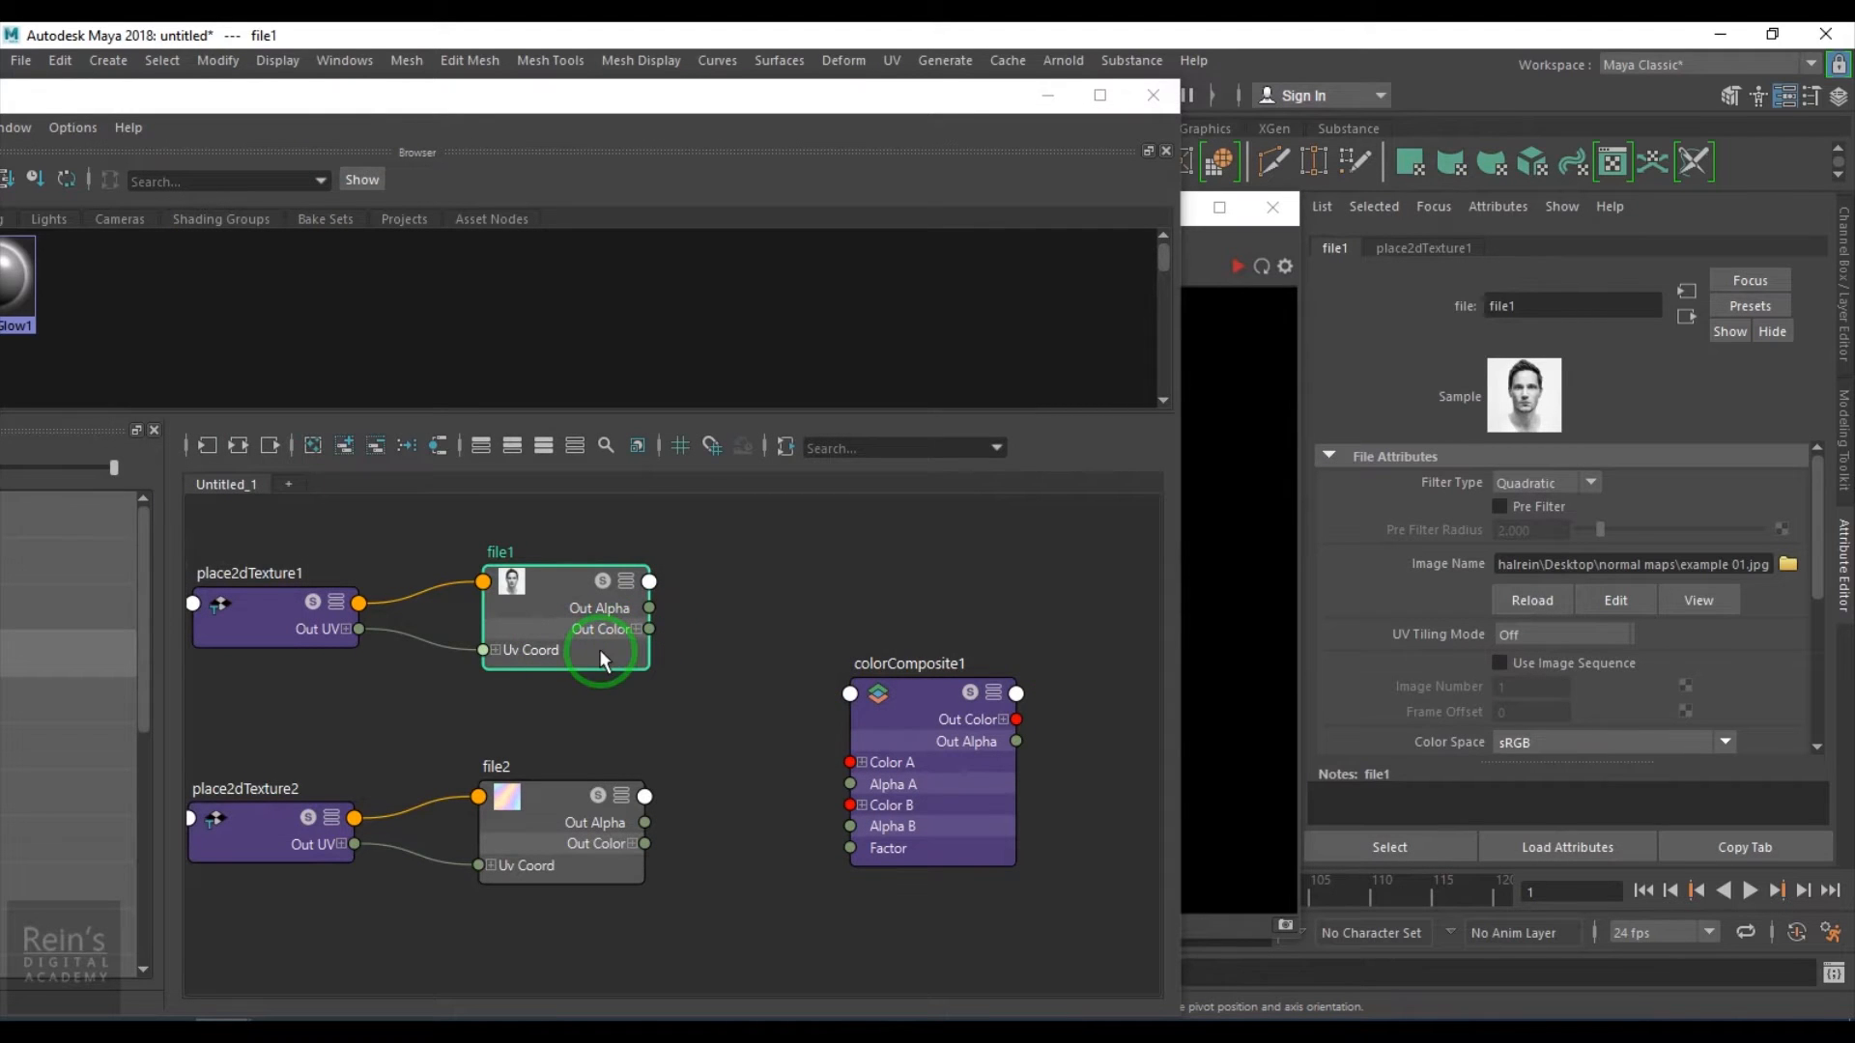
Connect colorComposite1's Out Color to aiStandardSurface1's Base Color, and feed Color A from file1's Out Color and Color B from file2's
{"action": "middle_click_drag", "start_coordinate": [960, 790], "coordinate": [815, 728], "text": "alt"}
{"action": "left_click_drag", "start_coordinate": [836, 686], "coordinate": [1007, 620]}
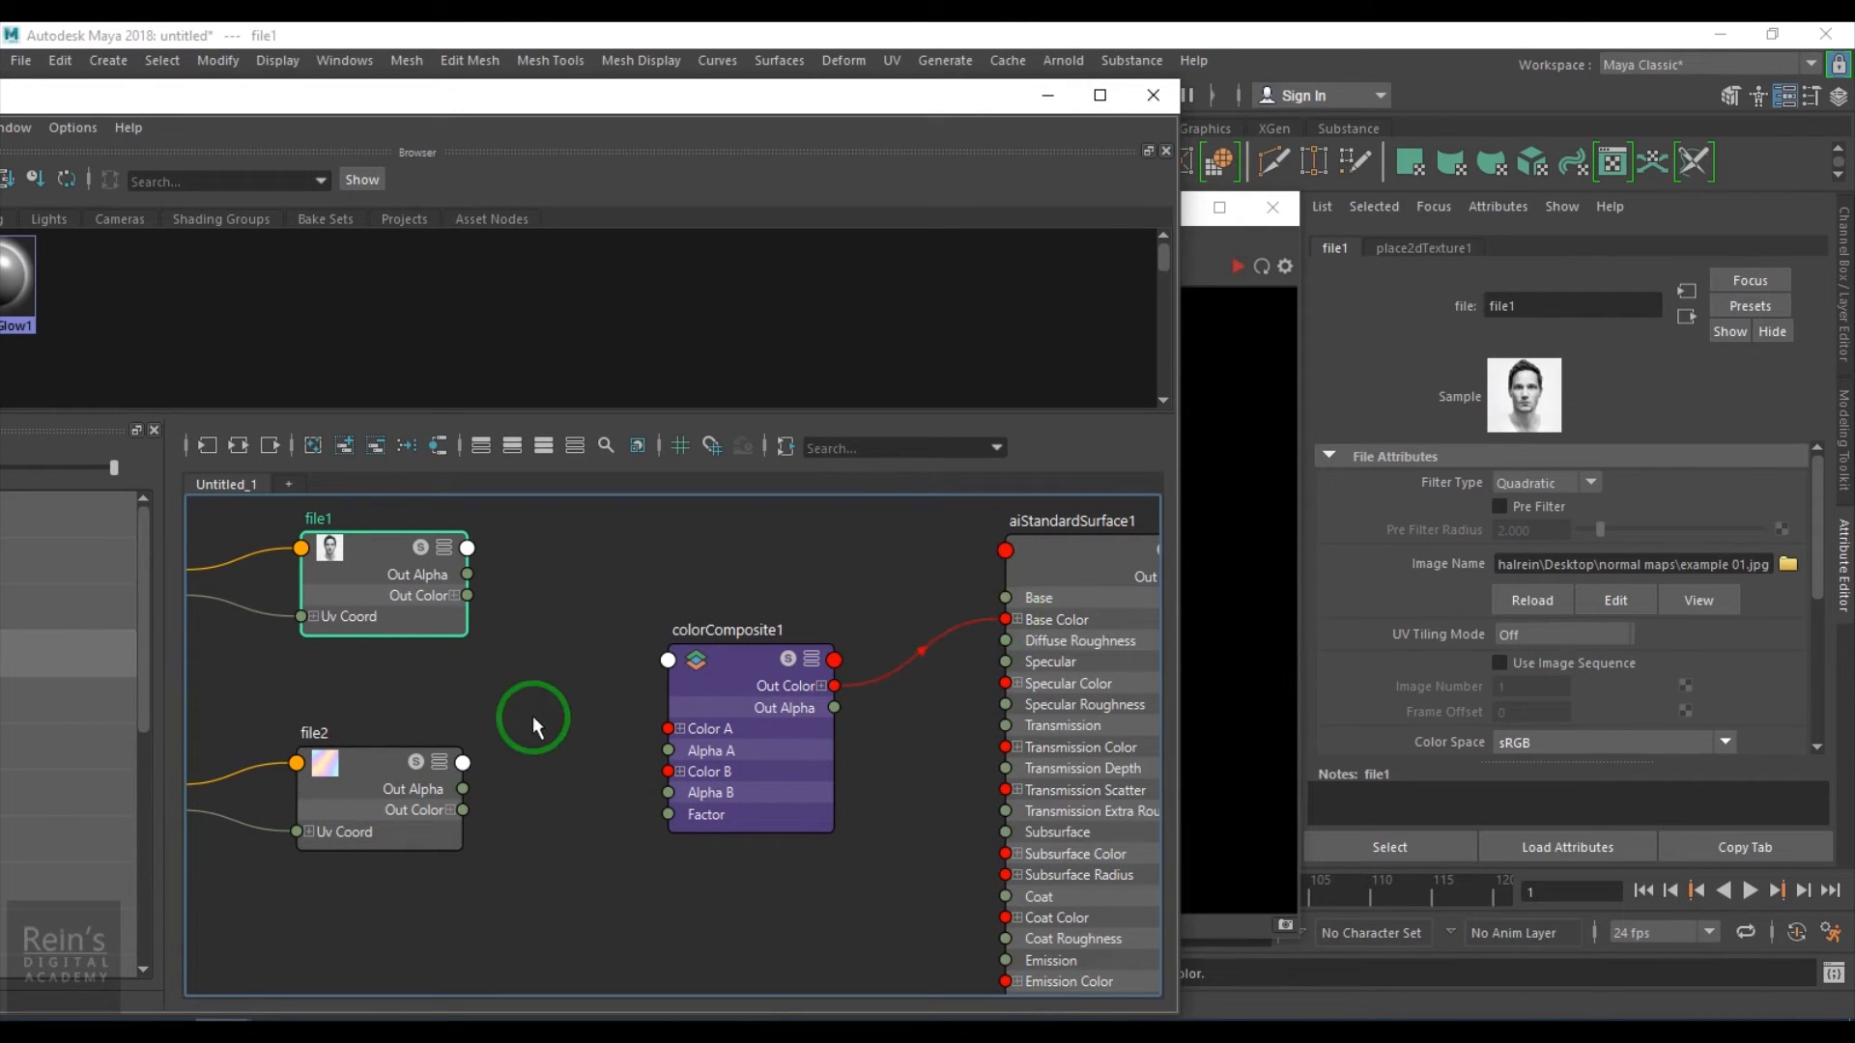
{"action": "left_click_drag", "start_coordinate": [468, 603], "coordinate": [667, 730]}
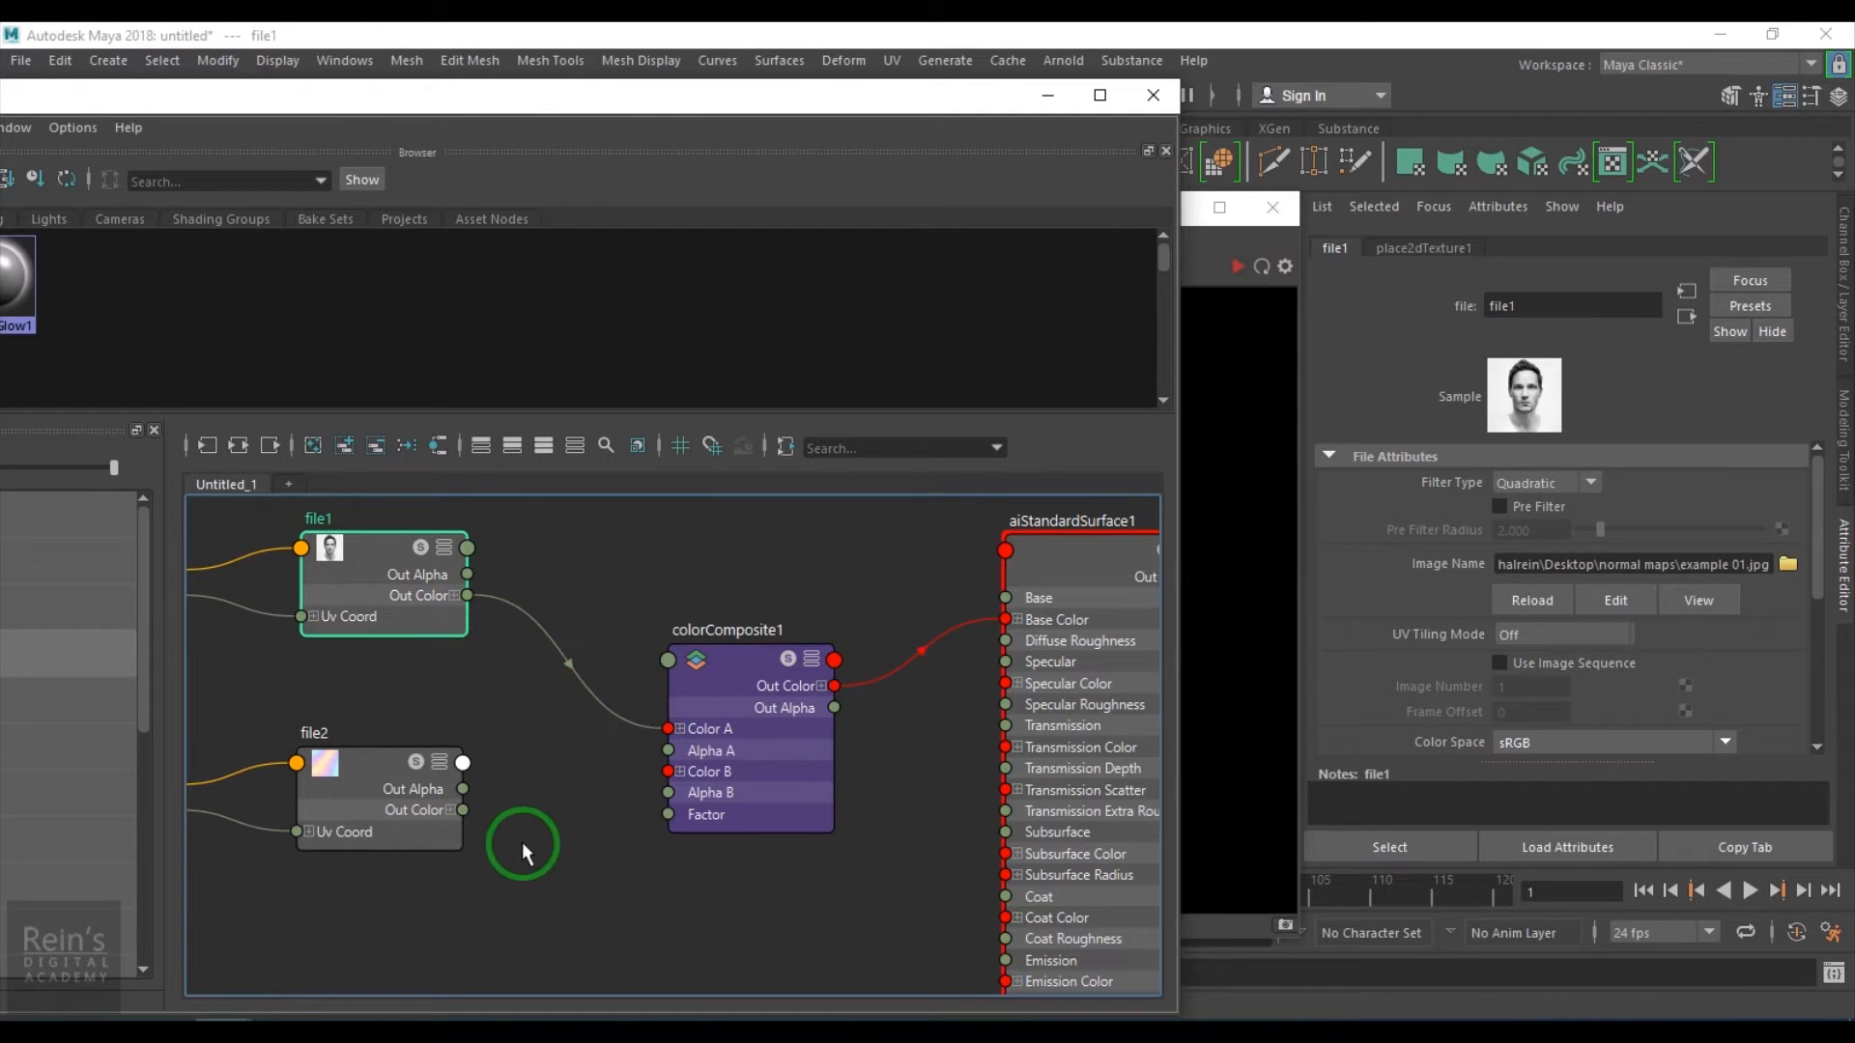
{"action": "left_click_drag", "start_coordinate": [463, 810], "coordinate": [662, 773]}
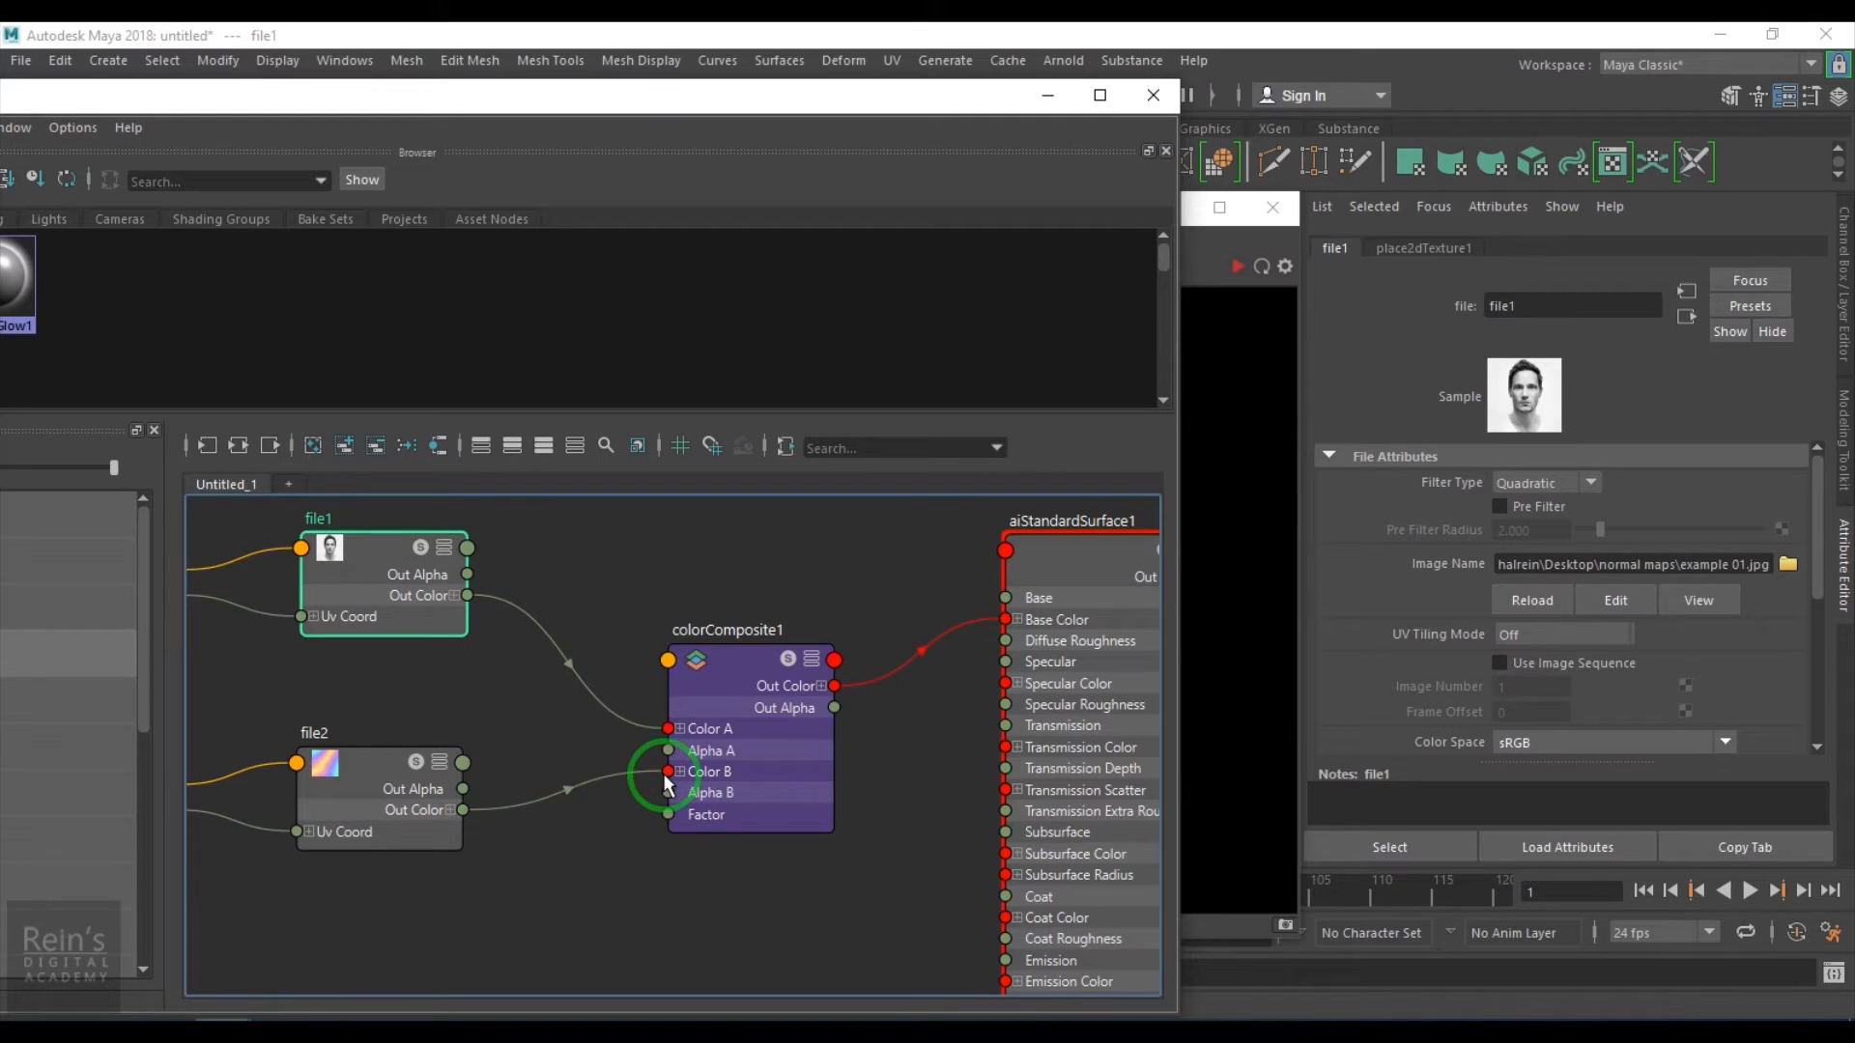
Select colorComposite1 to show its attributes and start the Arnold render of the plane
{"action": "left_click", "coordinate": [730, 678]}
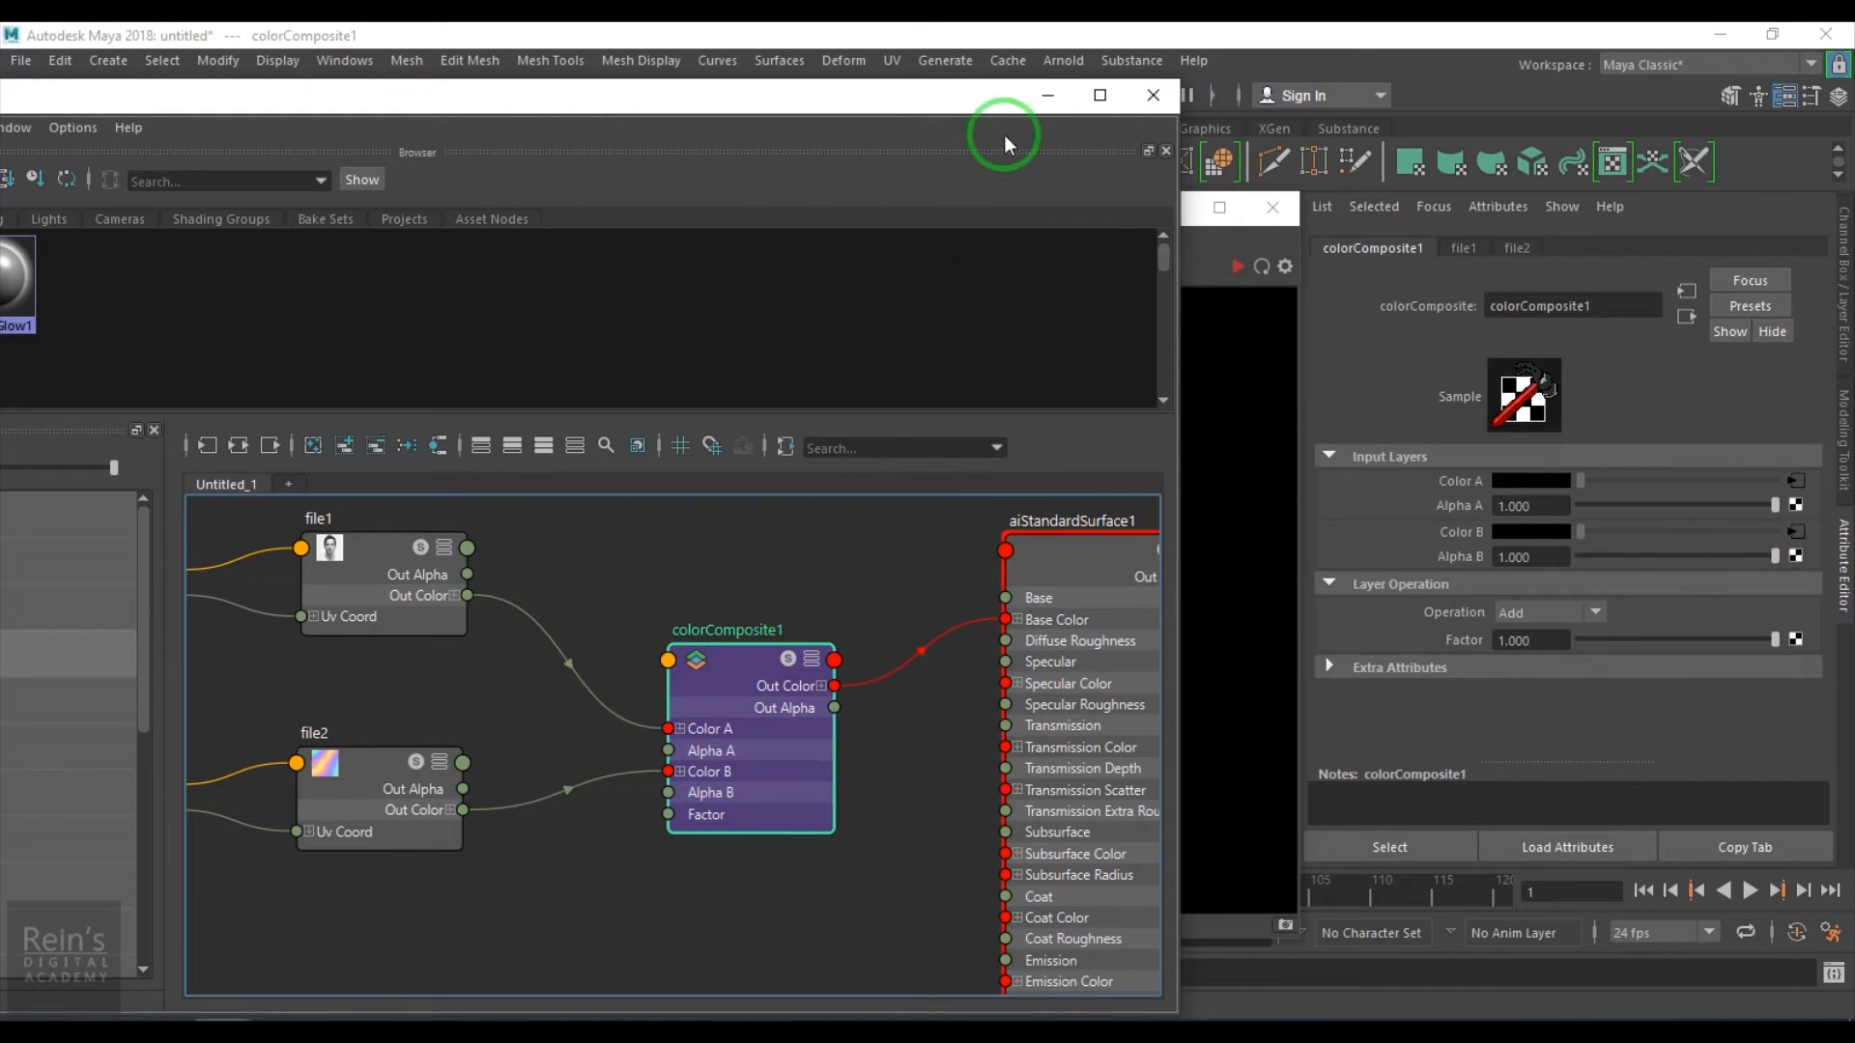
{"action": "left_click", "coordinate": [1046, 100]}
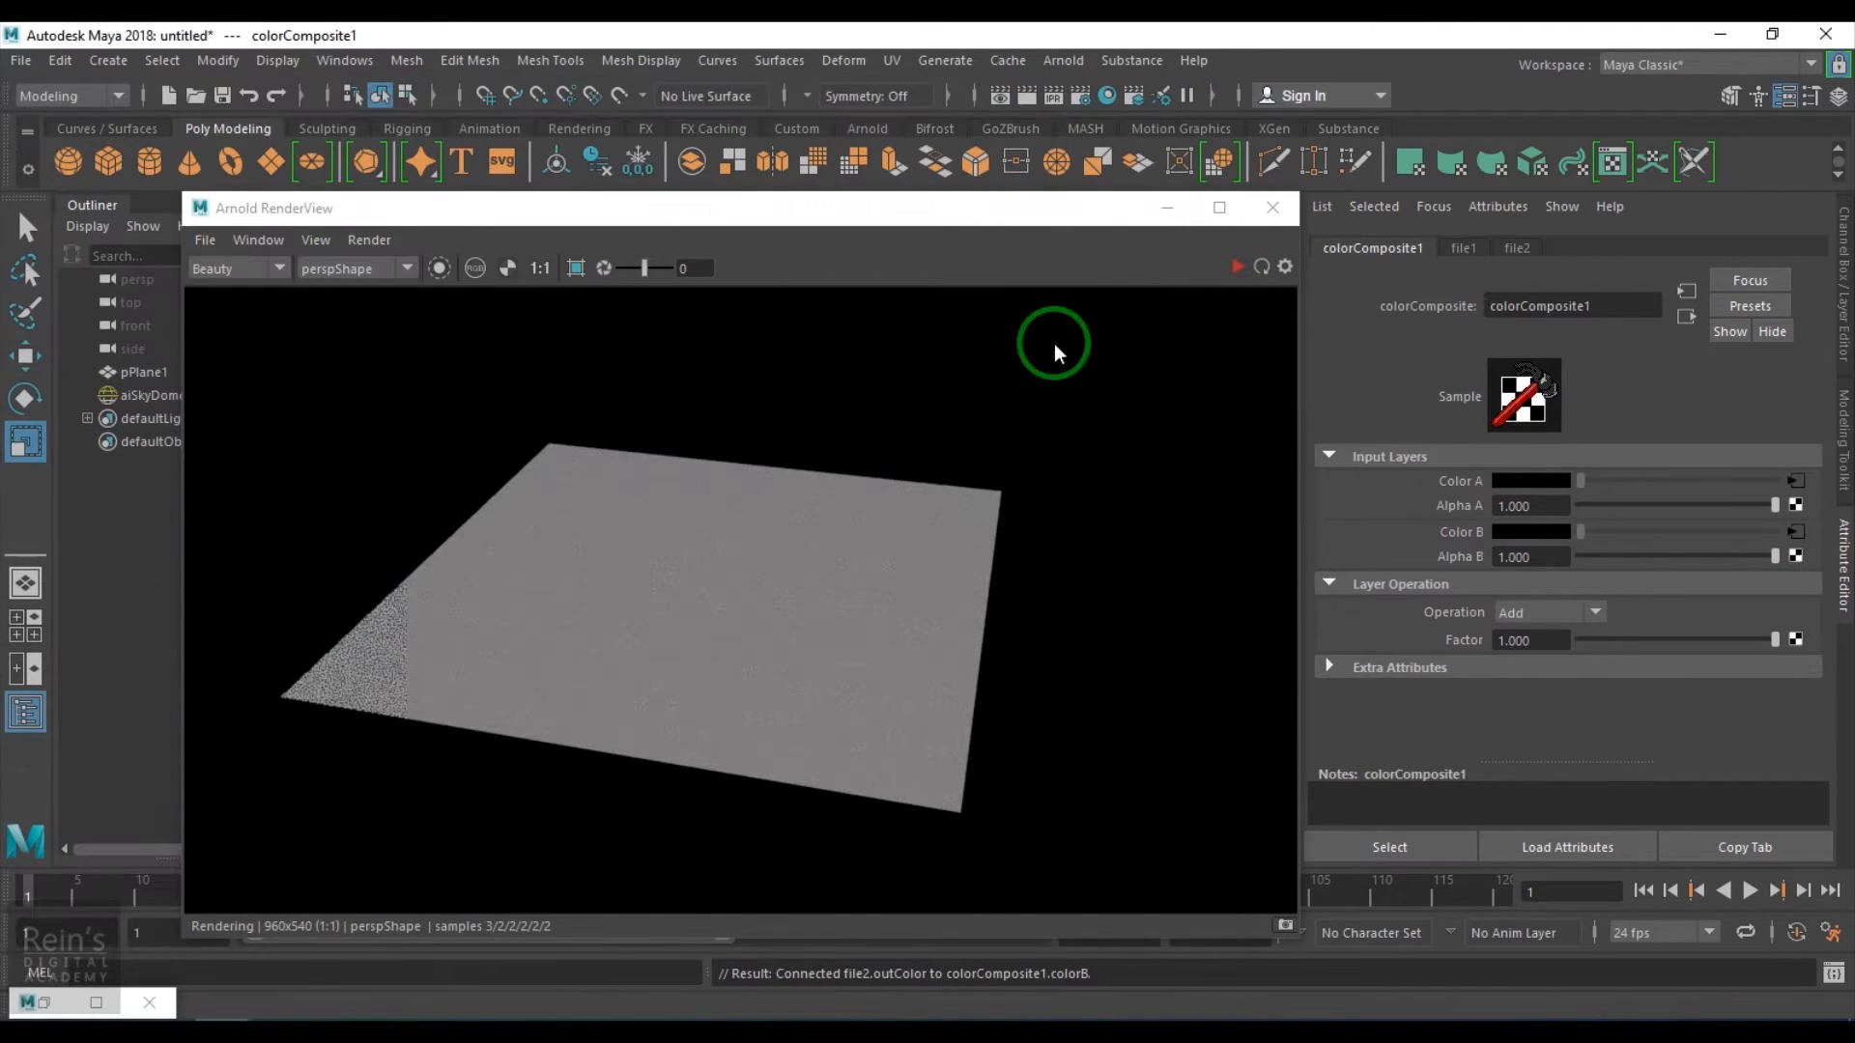
{"action": "left_click", "coordinate": [1237, 267]}
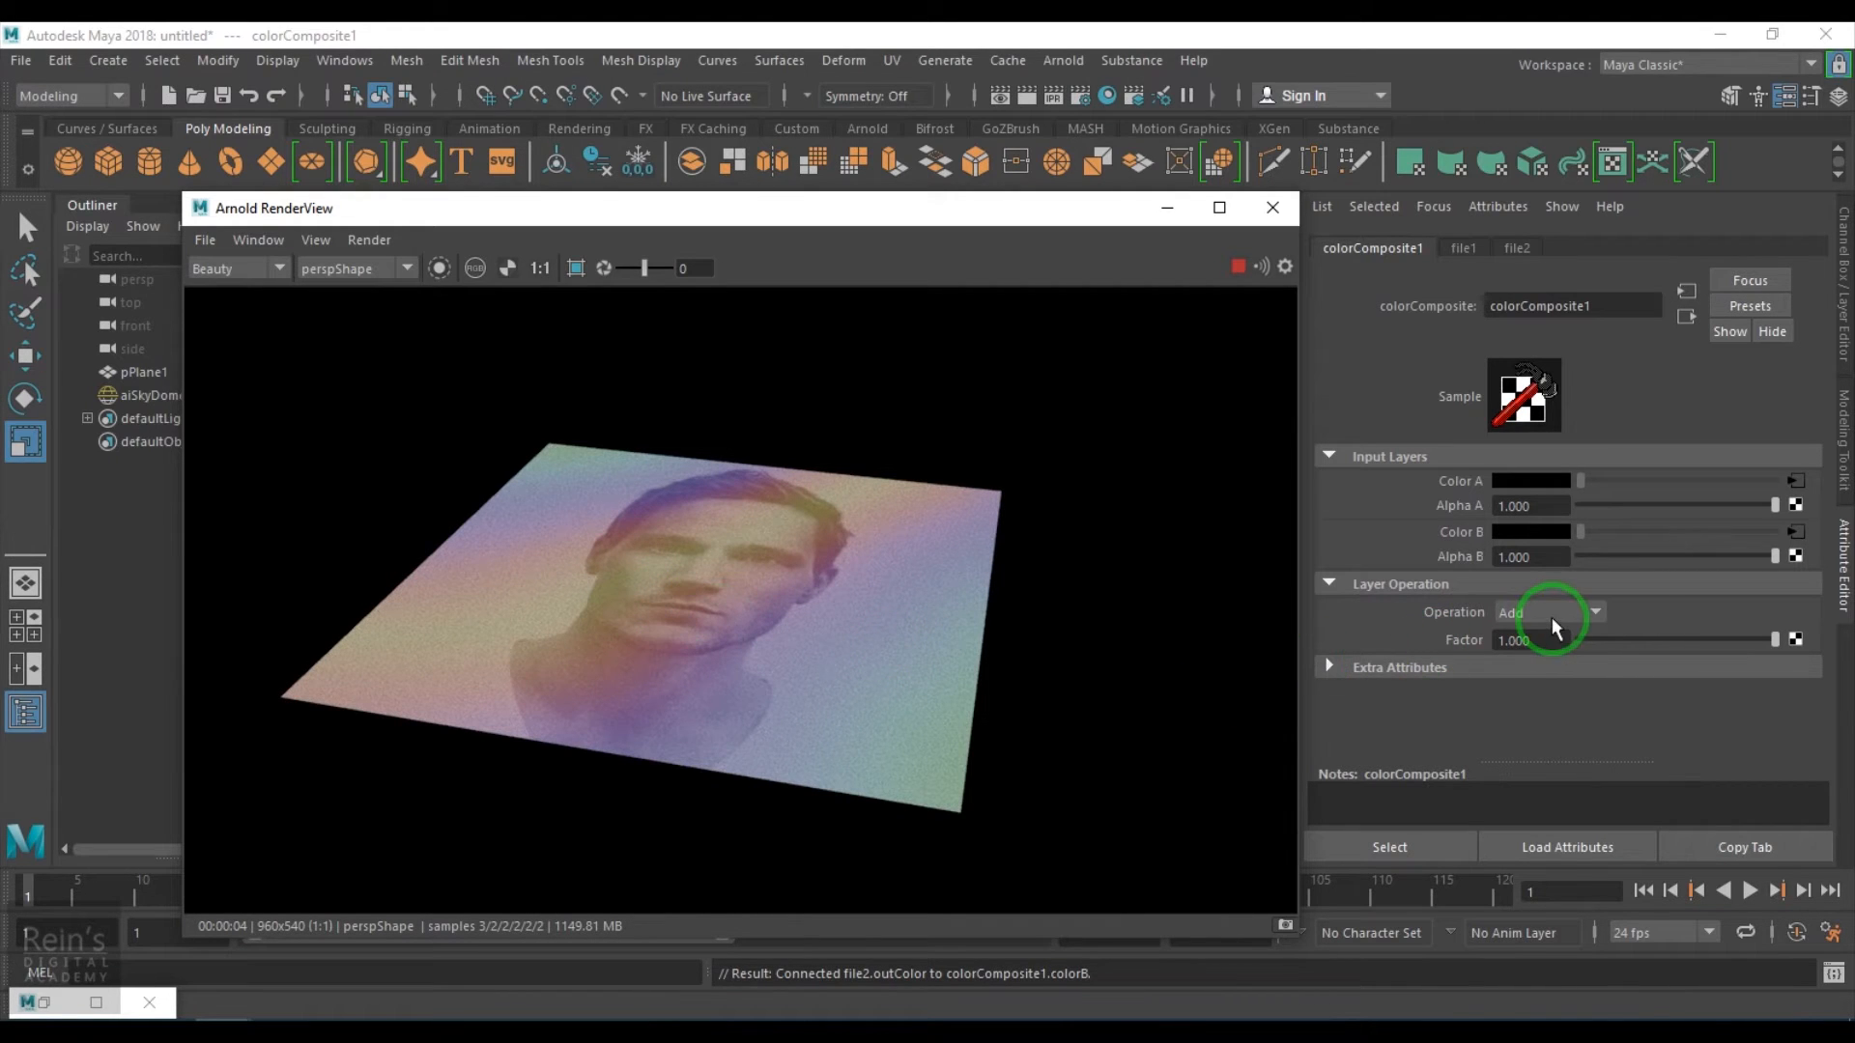
Lower colorComposite1's Factor to 0 to compare the render, and raise it back to 1
{"action": "left_click_drag", "start_coordinate": [1675, 637], "coordinate": [1555, 641]}
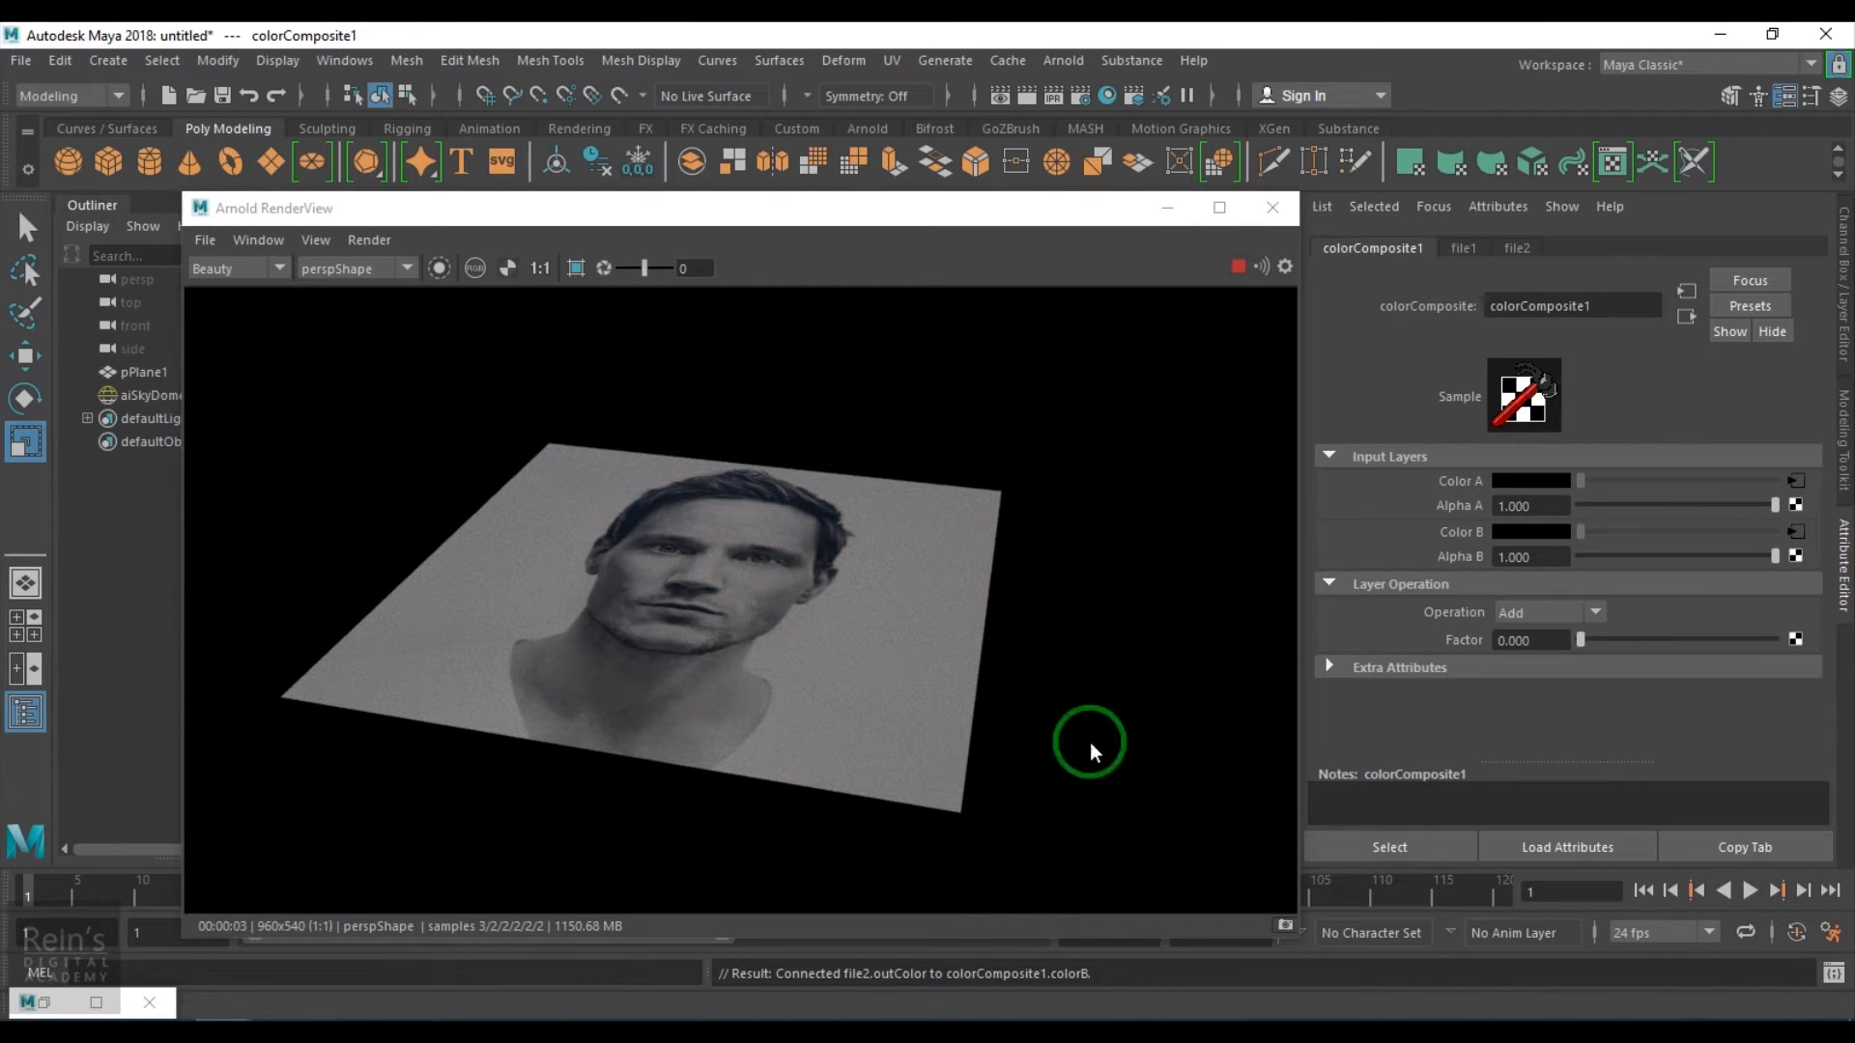
{"action": "left_click_drag", "start_coordinate": [1585, 642], "coordinate": [1731, 634]}
{"action": "mouse_move", "coordinate": [1752, 630]}
{"action": "left_mouse_down"}
{"action": "mouse_move", "coordinate": [1777, 629]}
{"action": "mouse_move", "coordinate": [1769, 655]}
{"action": "mouse_move", "coordinate": [1775, 638]}
{"action": "left_mouse_up"}
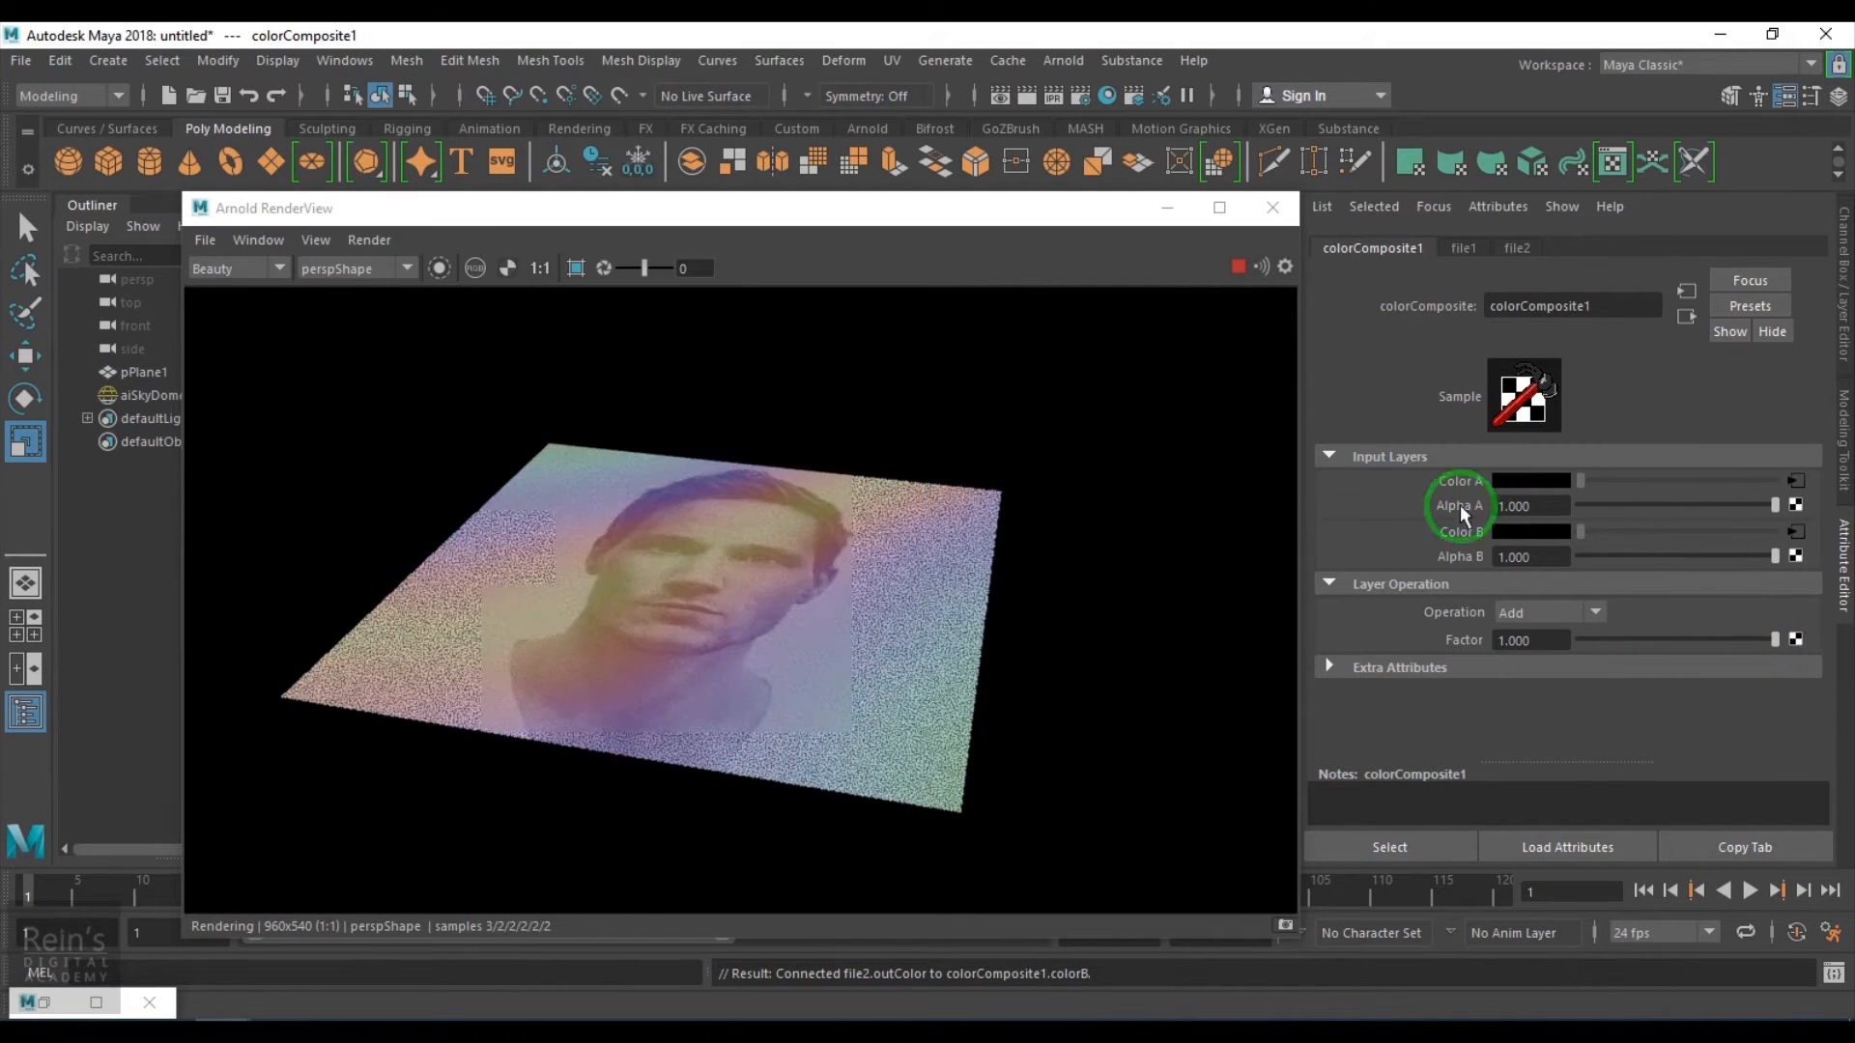
Inspect the file textures connected to colorComposite1's Color B and Color A inputs
{"action": "left_click", "coordinate": [1790, 536]}
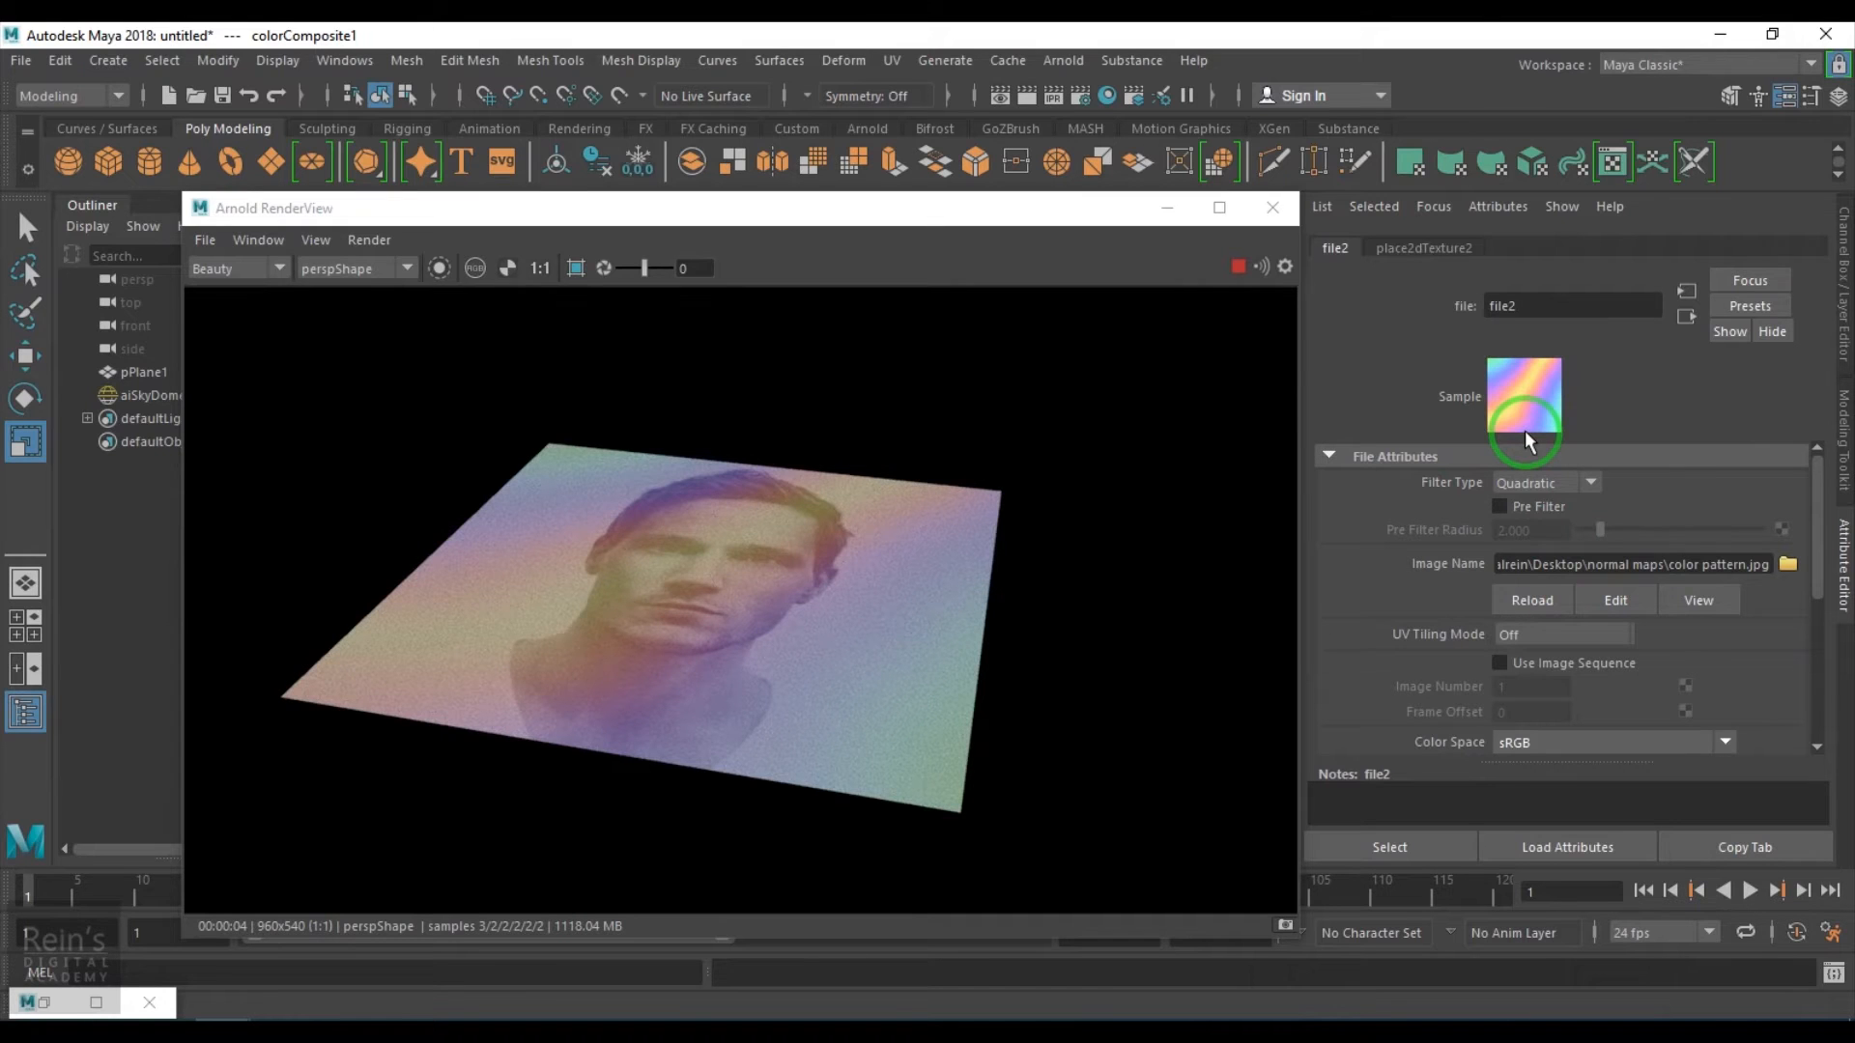
{"action": "left_click", "coordinate": [1688, 319]}
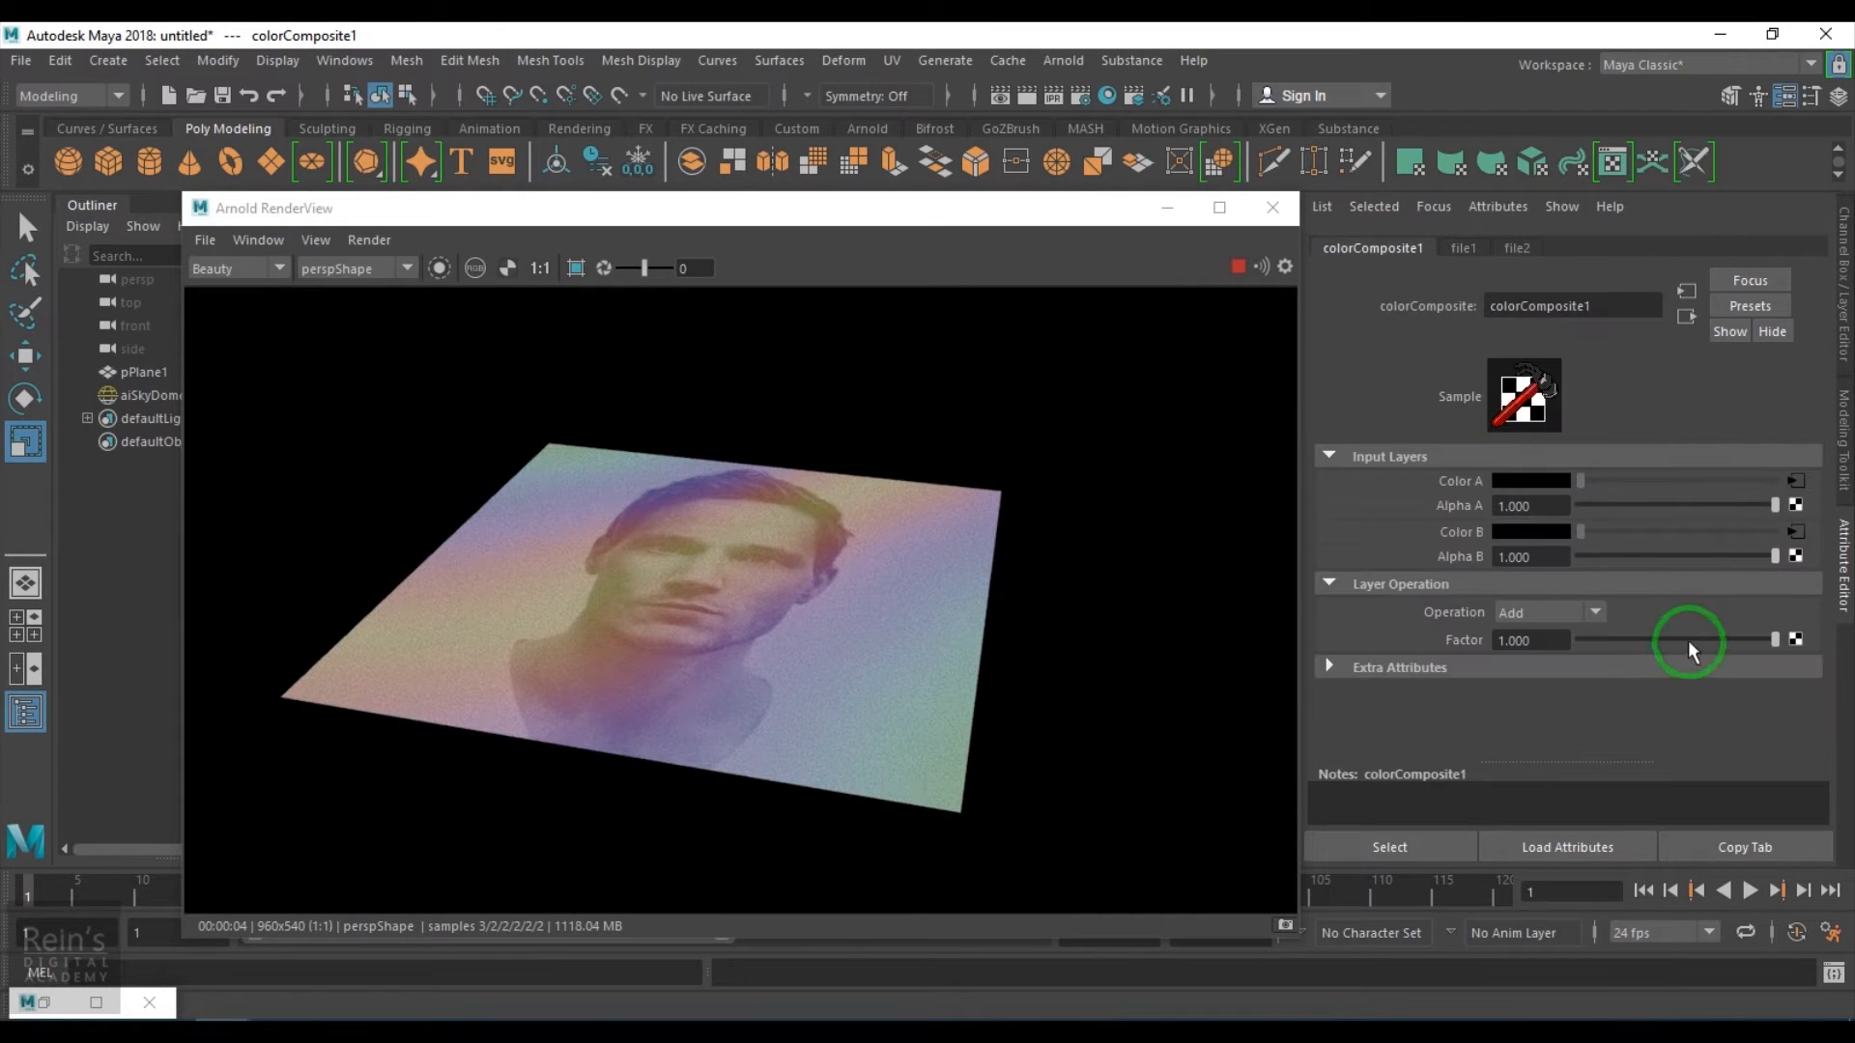
{"action": "left_click", "coordinate": [1797, 481]}
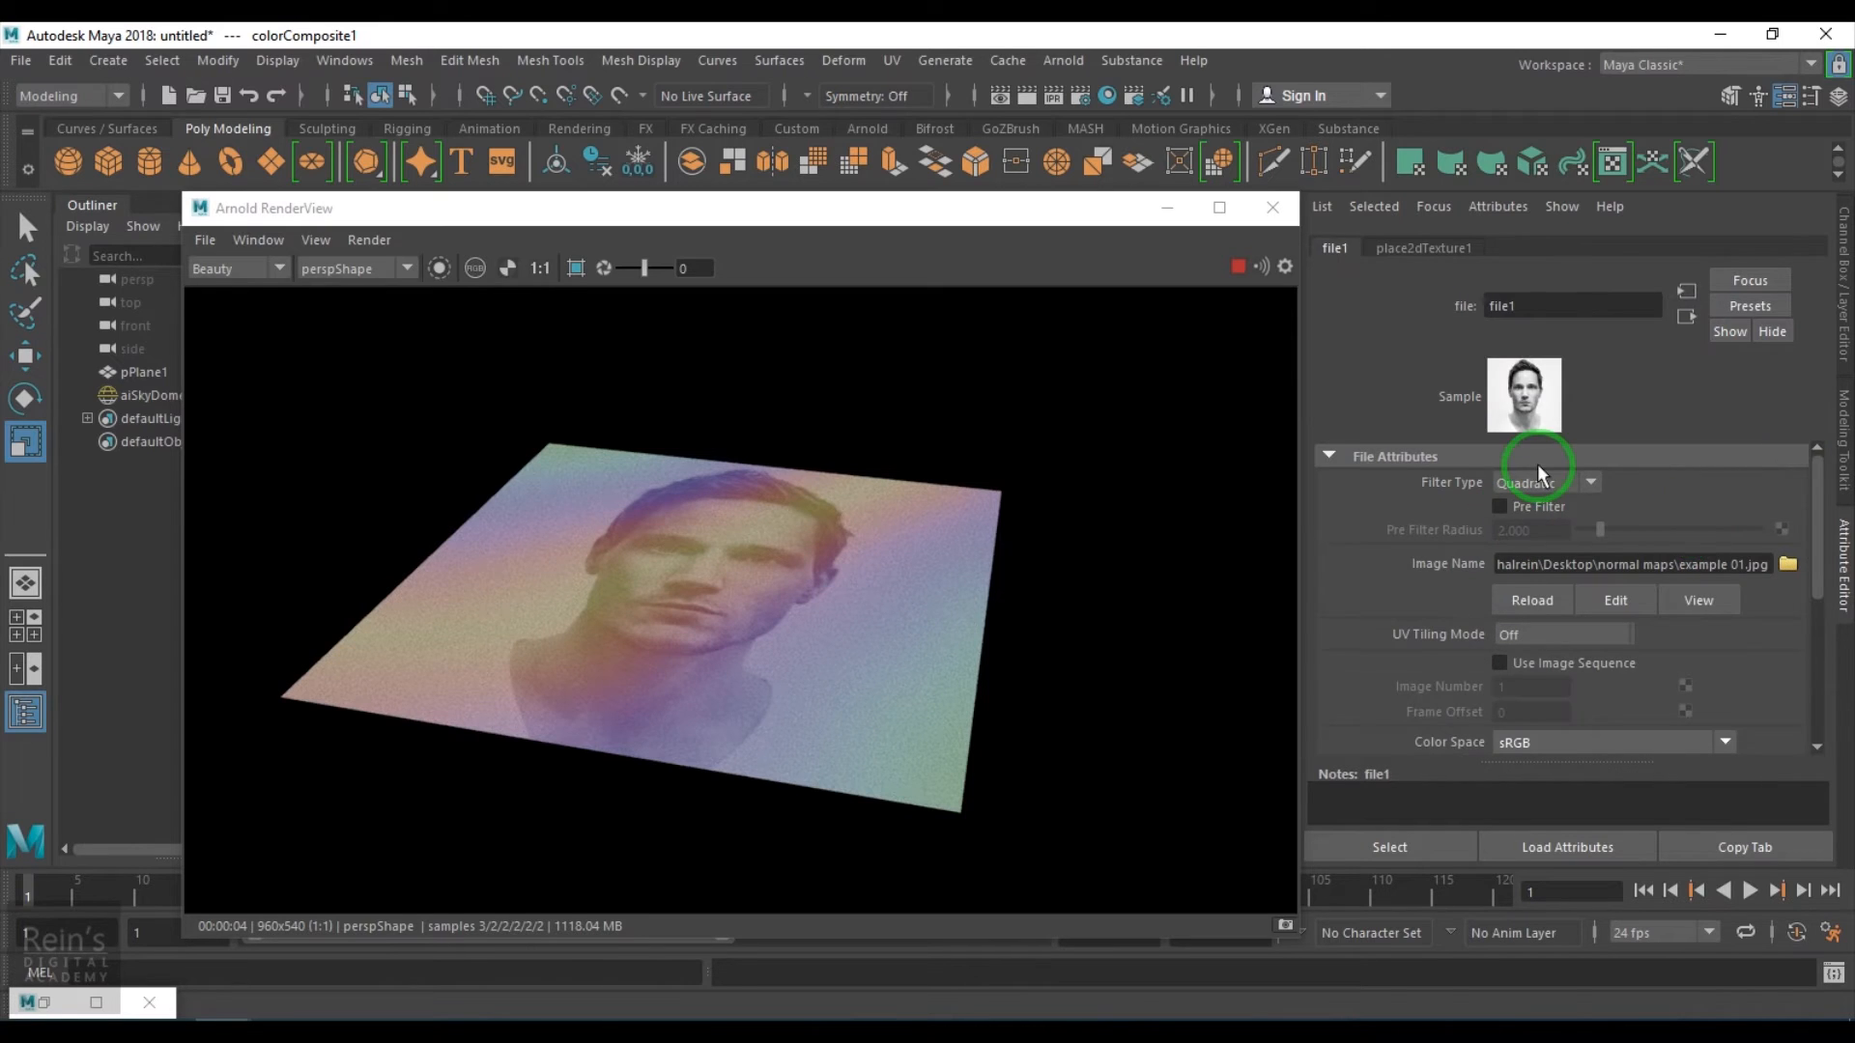
Swap the two textures by deleting their composite connections and linking file1's Out Color to Color B and file2's Out Color to Color A
{"action": "left_click", "coordinate": [65, 1002]}
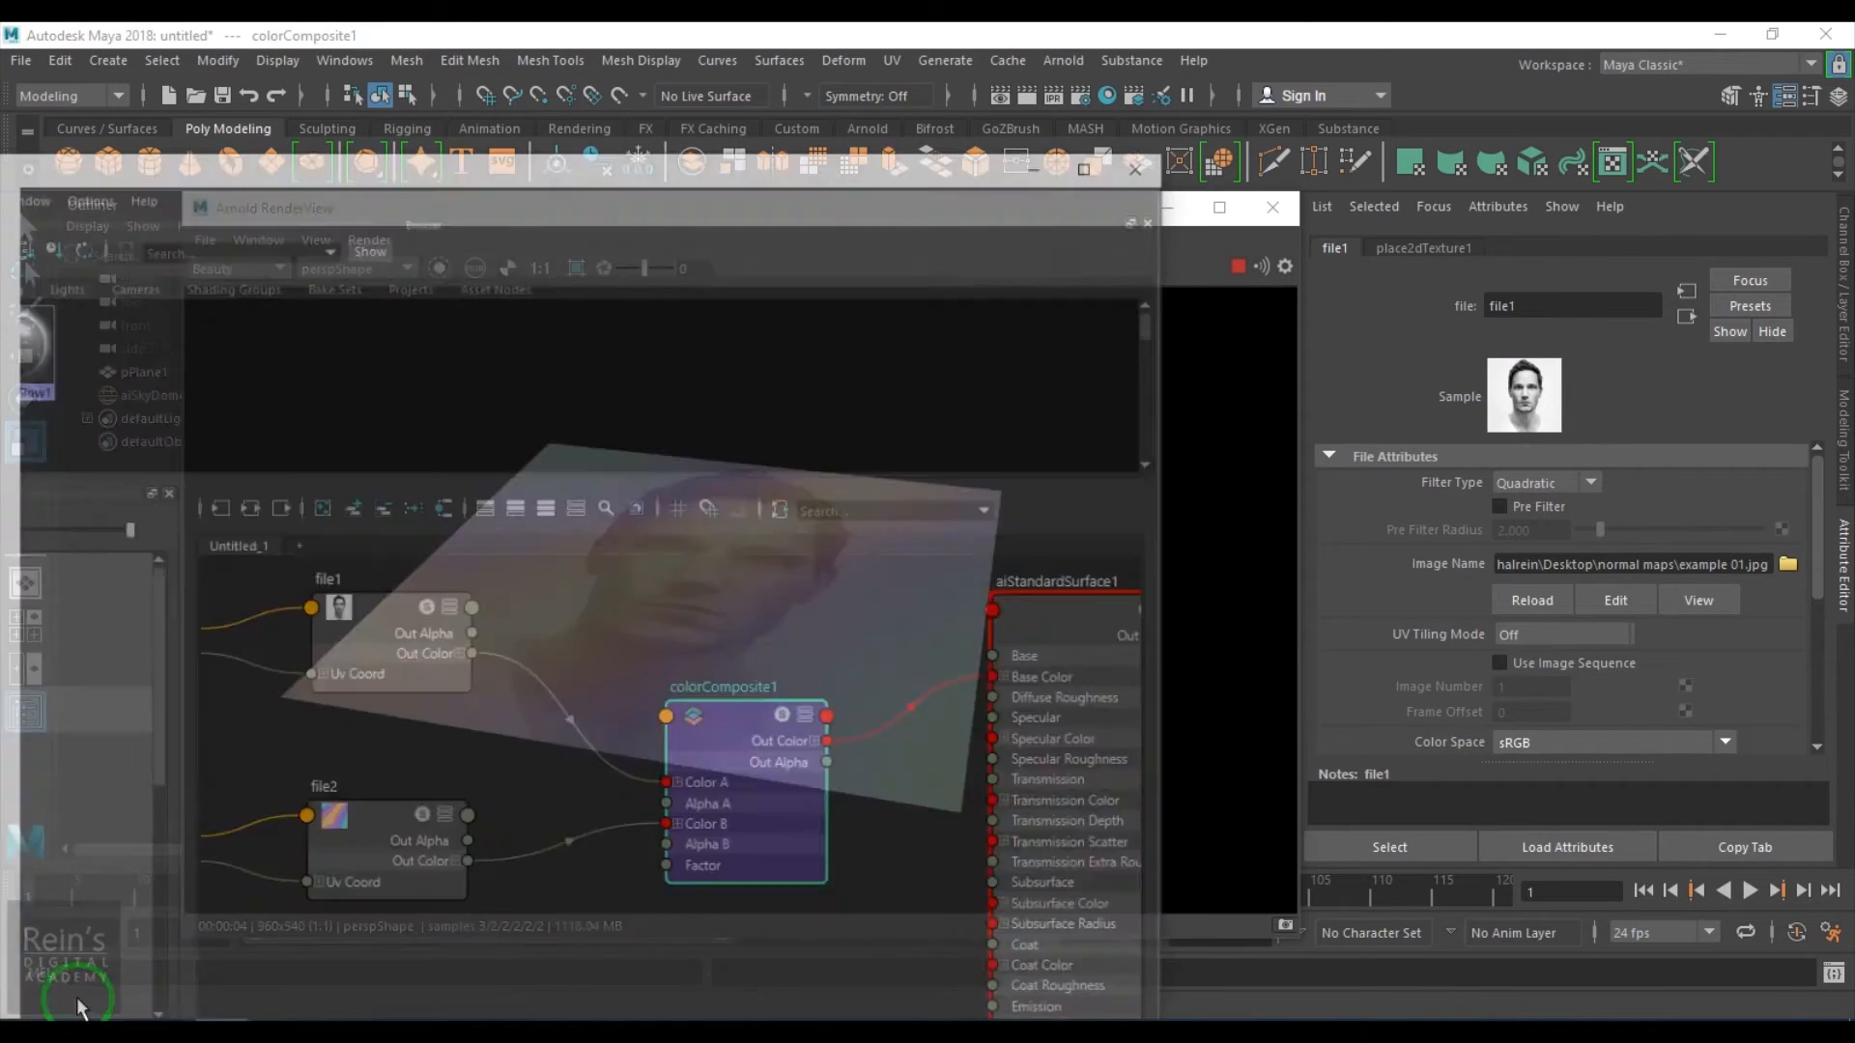
{"action": "middle_click_drag", "start_coordinate": [558, 807], "coordinate": [734, 775], "text": "alt"}
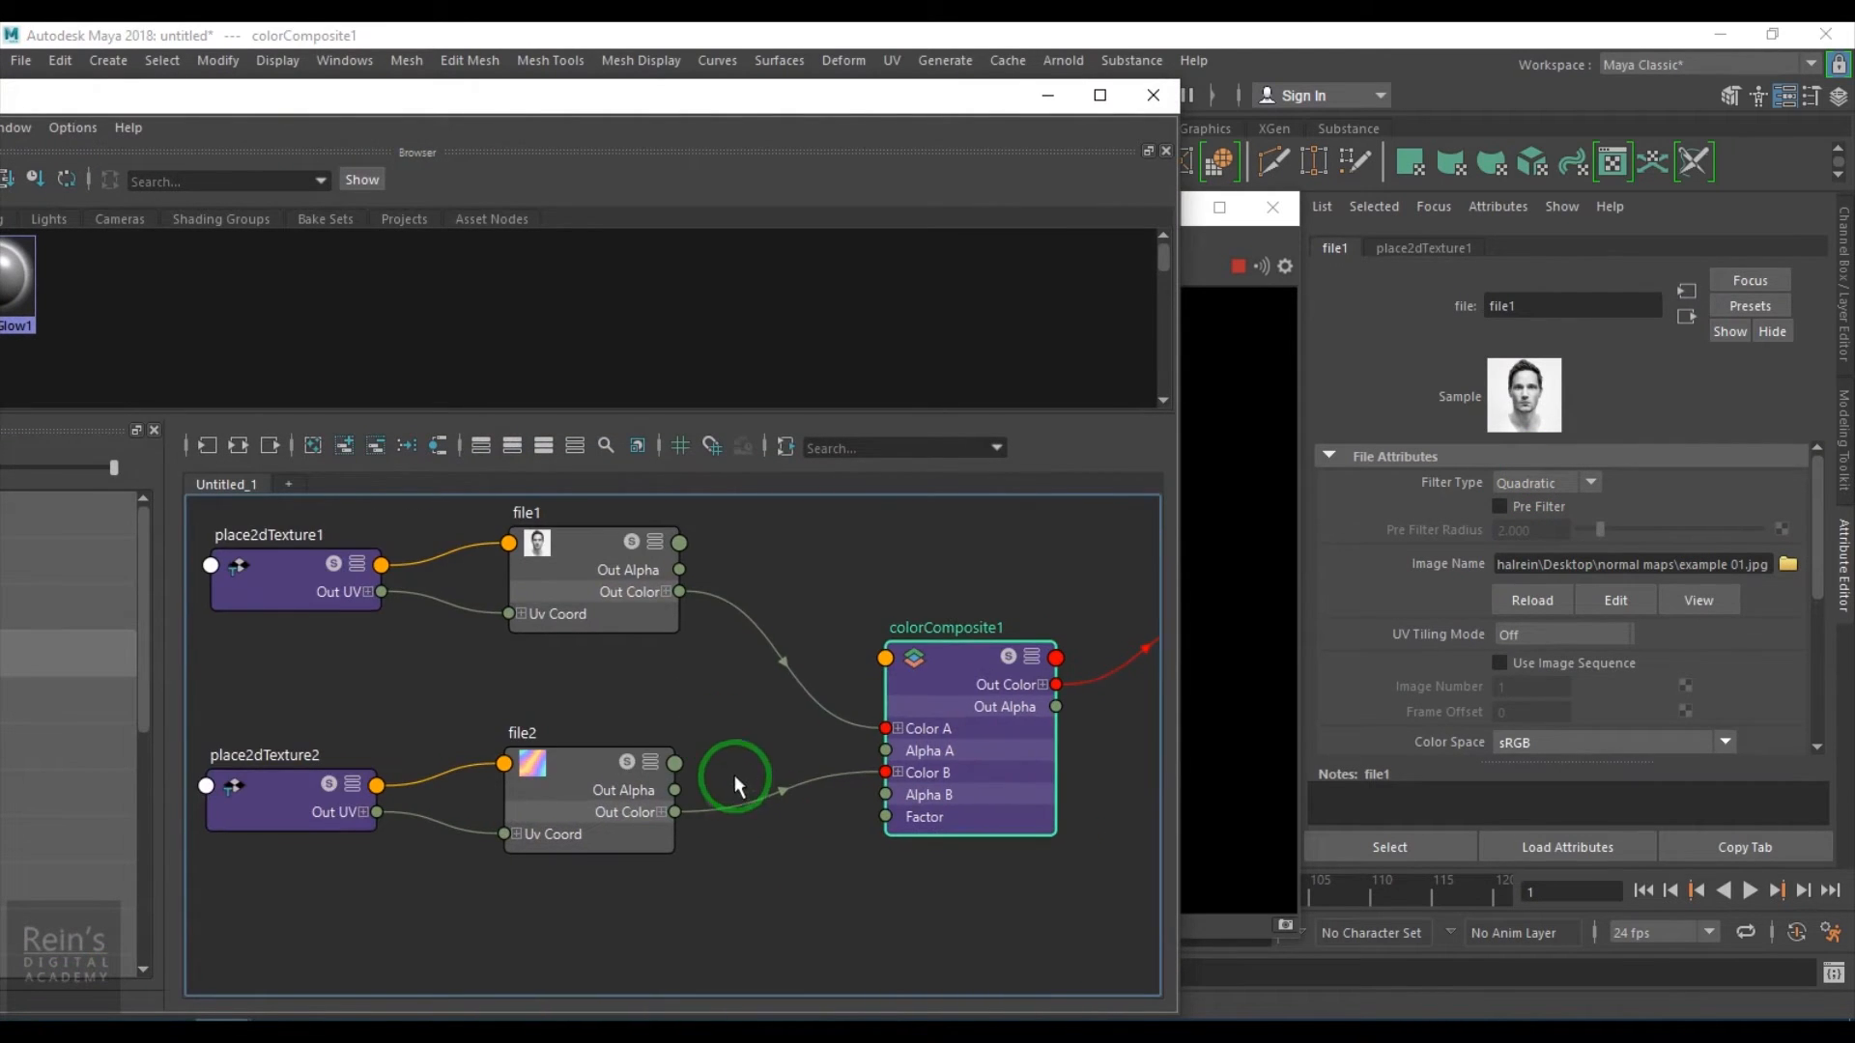
{"action": "left_click", "coordinate": [783, 649]}
{"action": "left_click", "coordinate": [792, 805], "text": "shift"}
{"action": "key", "text": "Delete"}
{"action": "left_click_drag", "start_coordinate": [680, 591], "coordinate": [885, 772]}
{"action": "left_click_drag", "start_coordinate": [675, 811], "coordinate": [867, 730]}
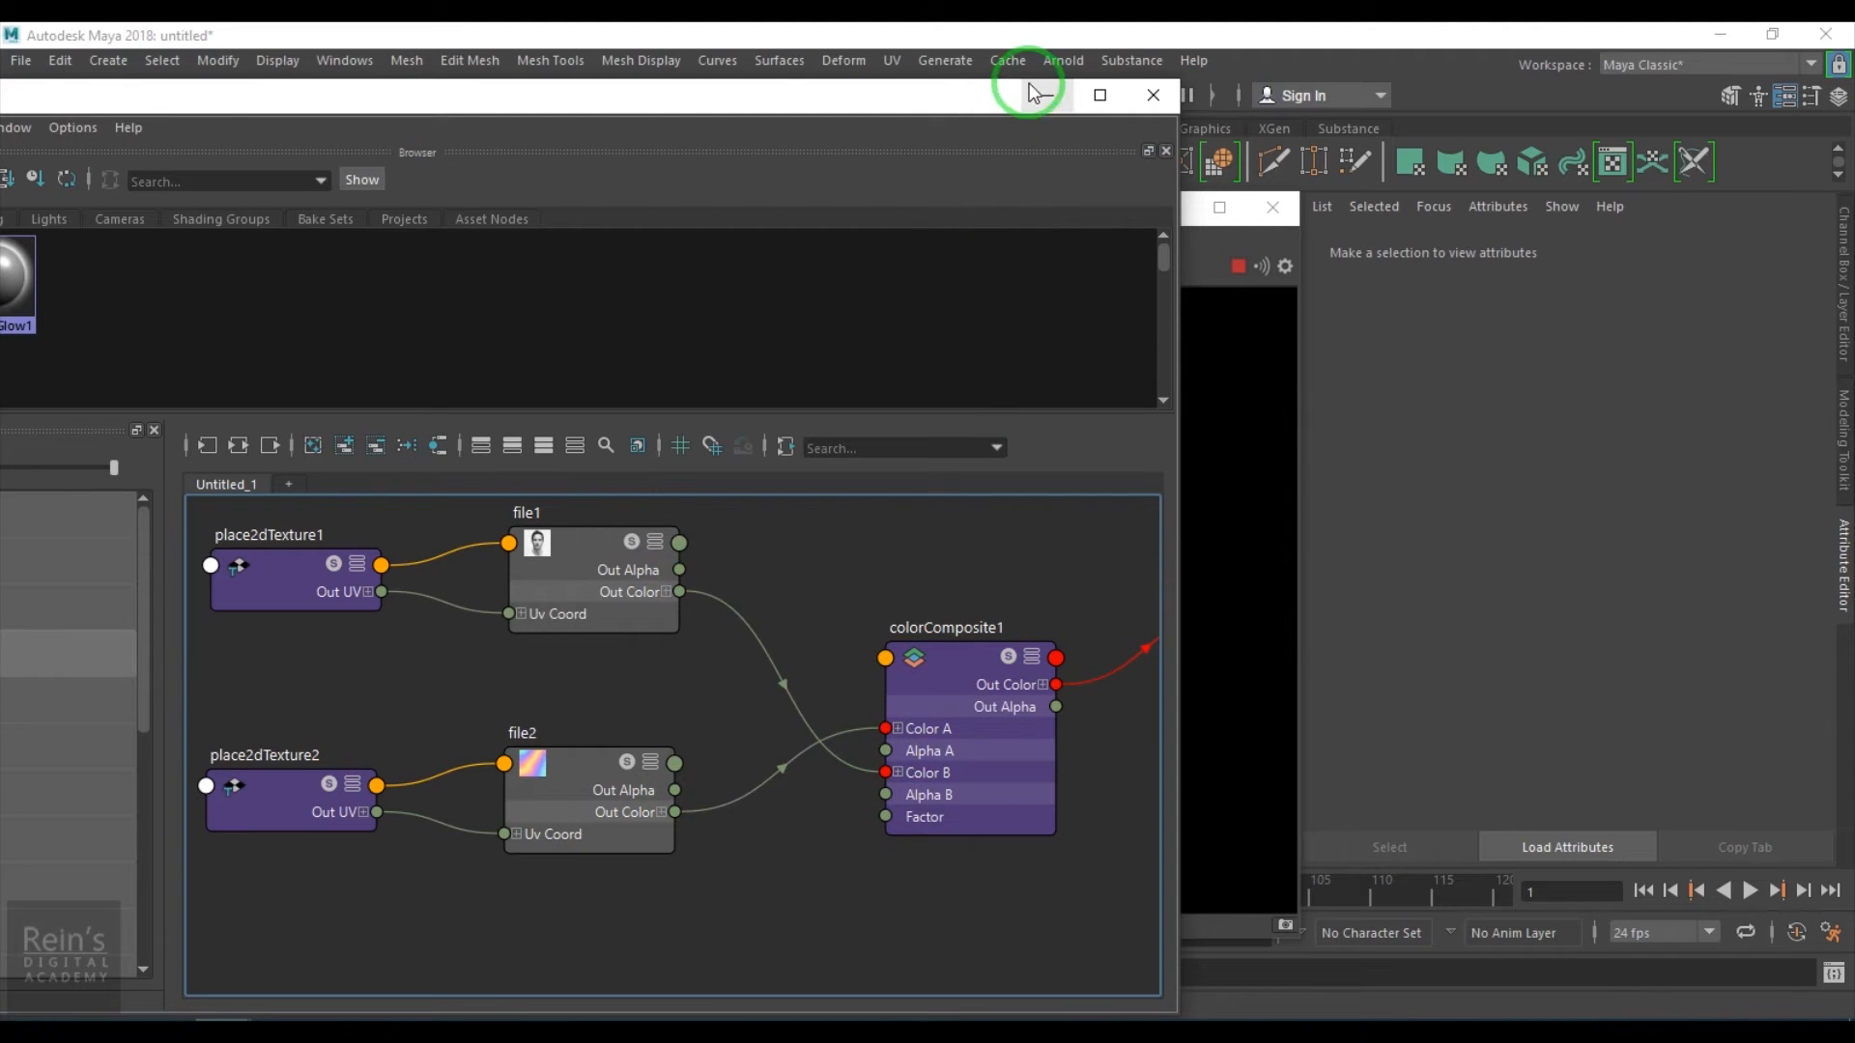
Show colorComposite1's attributes beside the updated Arnold render and set its Factor to 1
{"action": "left_click", "coordinate": [1033, 93]}
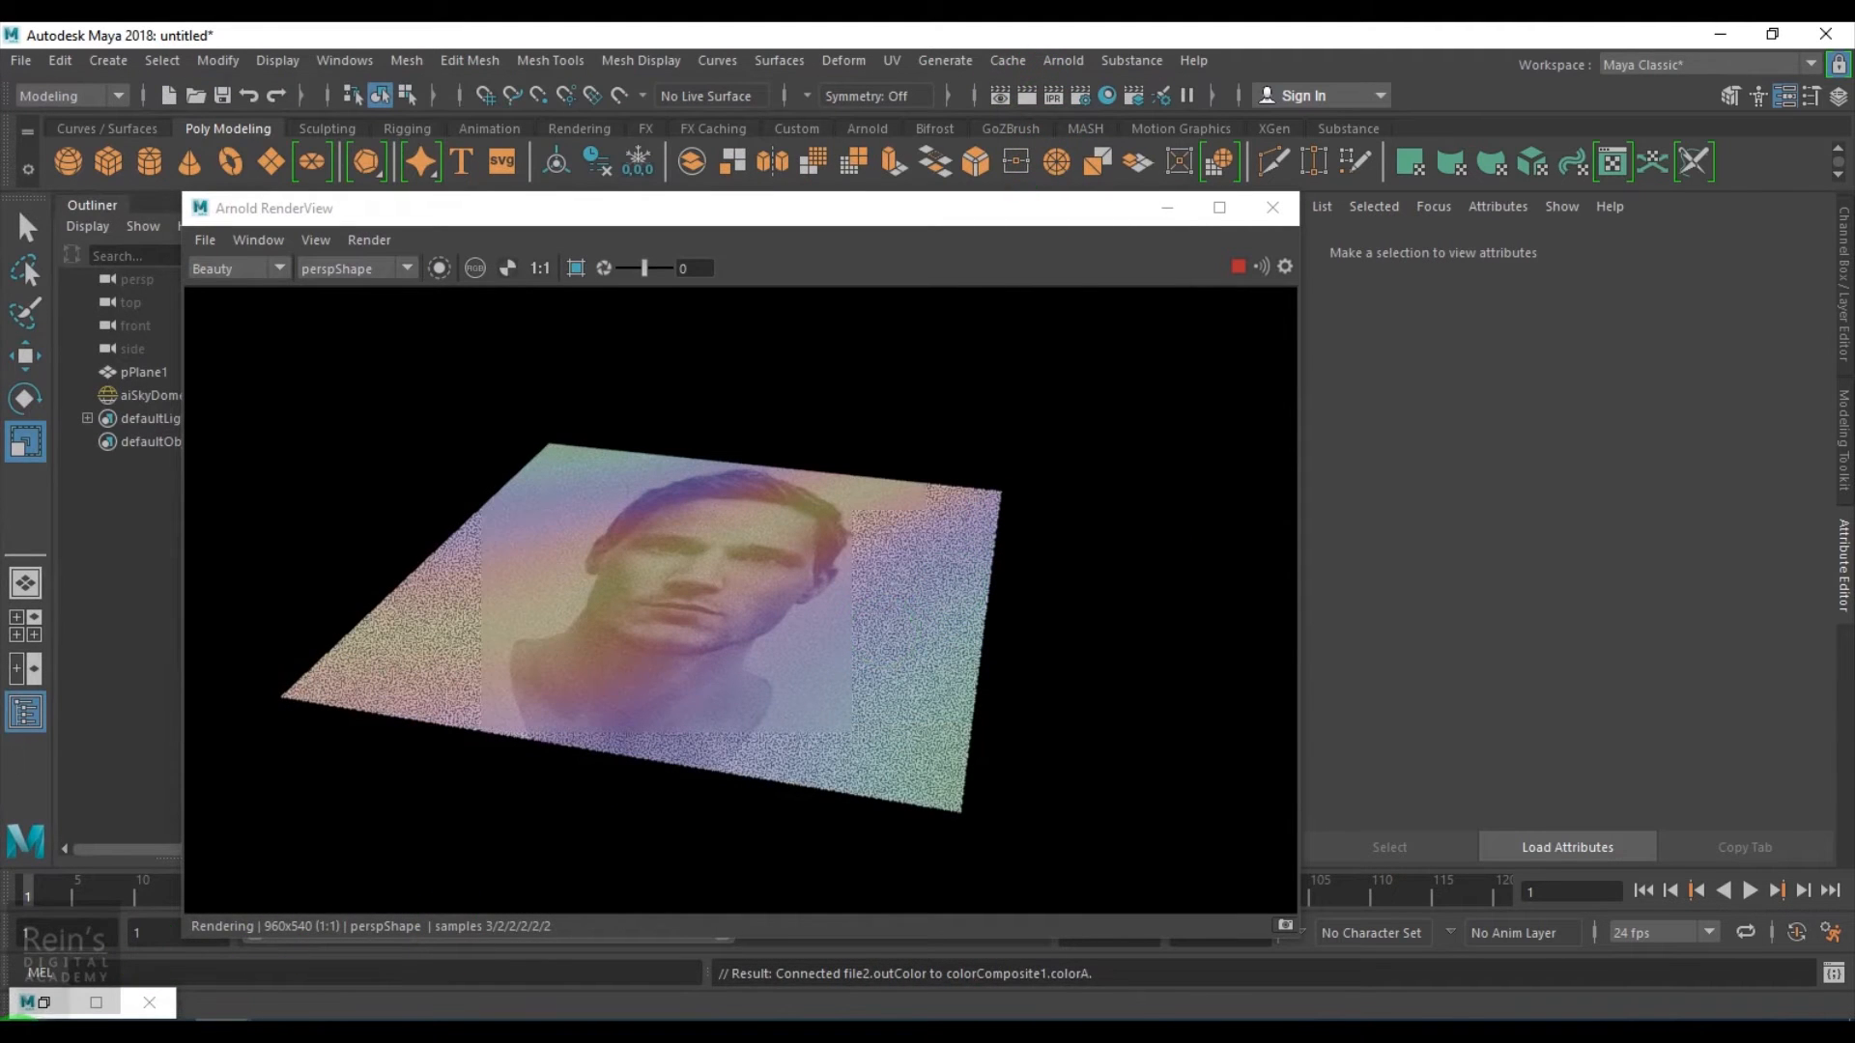
{"action": "left_click", "coordinate": [96, 1001]}
{"action": "left_click", "coordinate": [929, 657]}
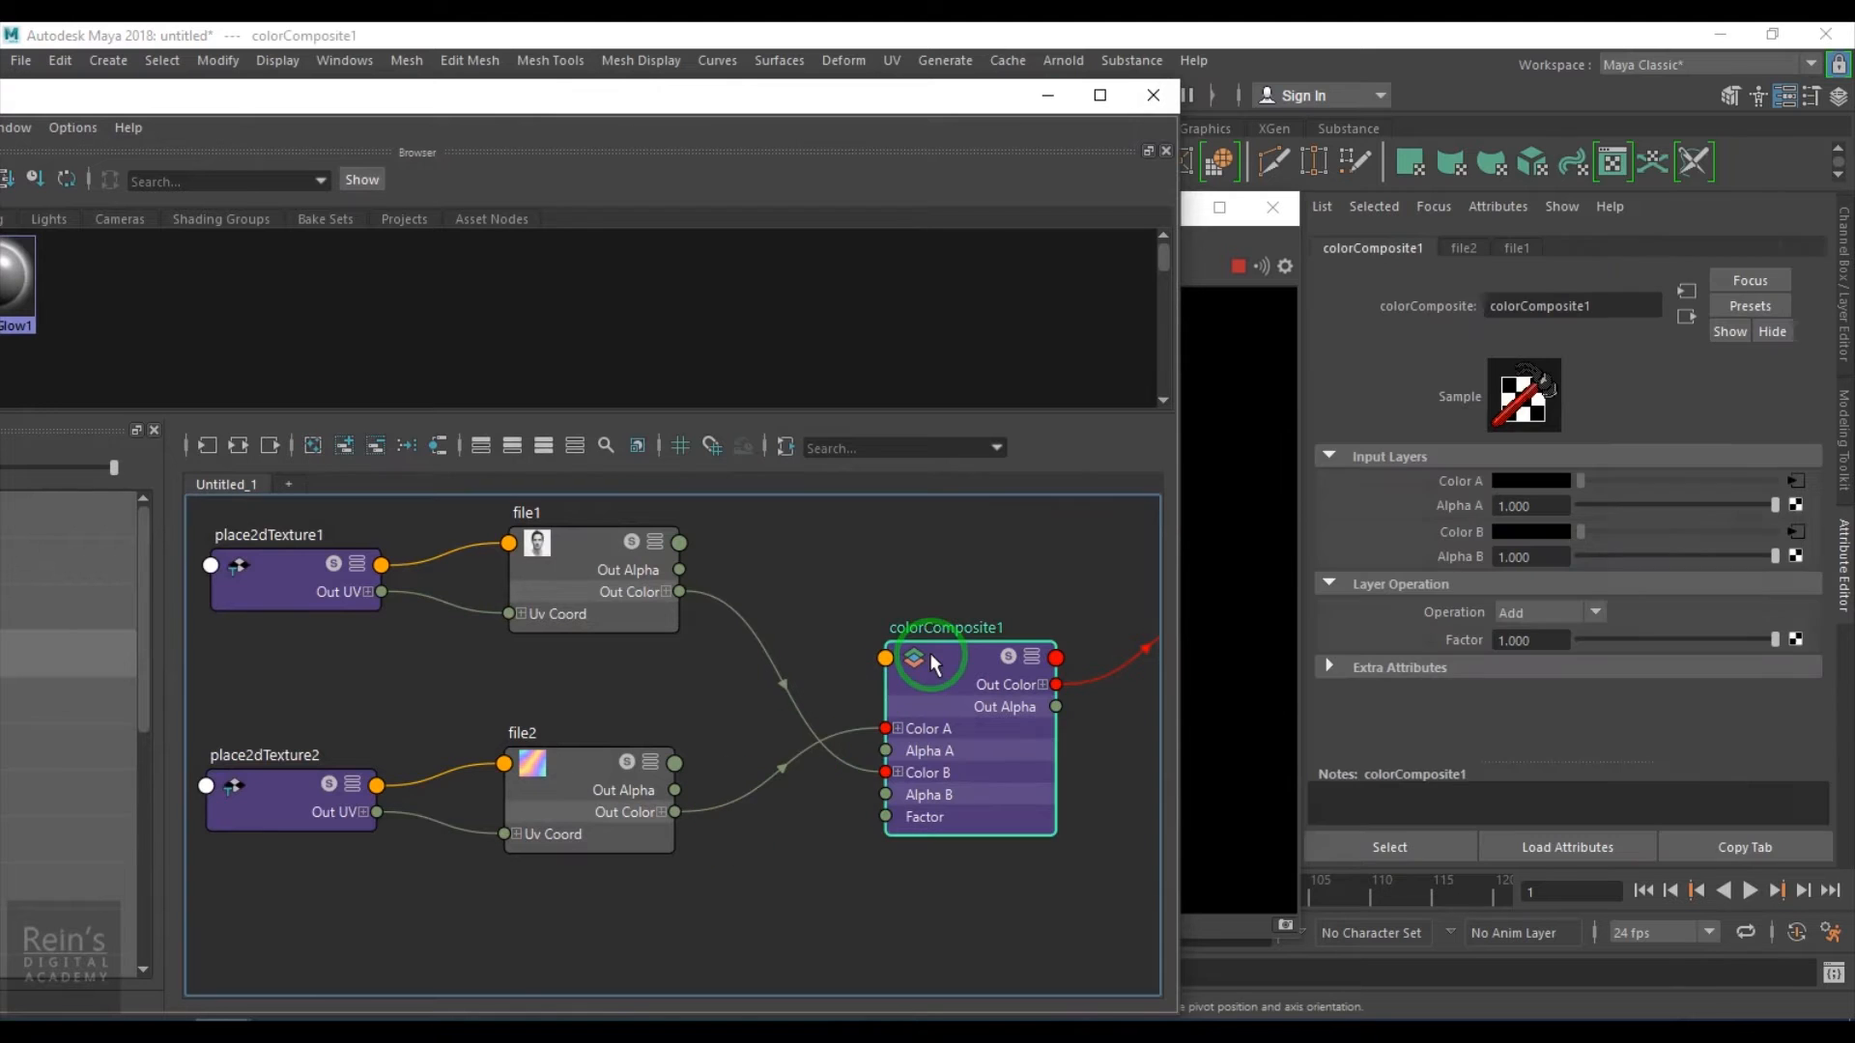
{"action": "left_click", "coordinate": [1046, 93]}
{"action": "left_click_drag", "start_coordinate": [1727, 635], "coordinate": [1846, 623]}
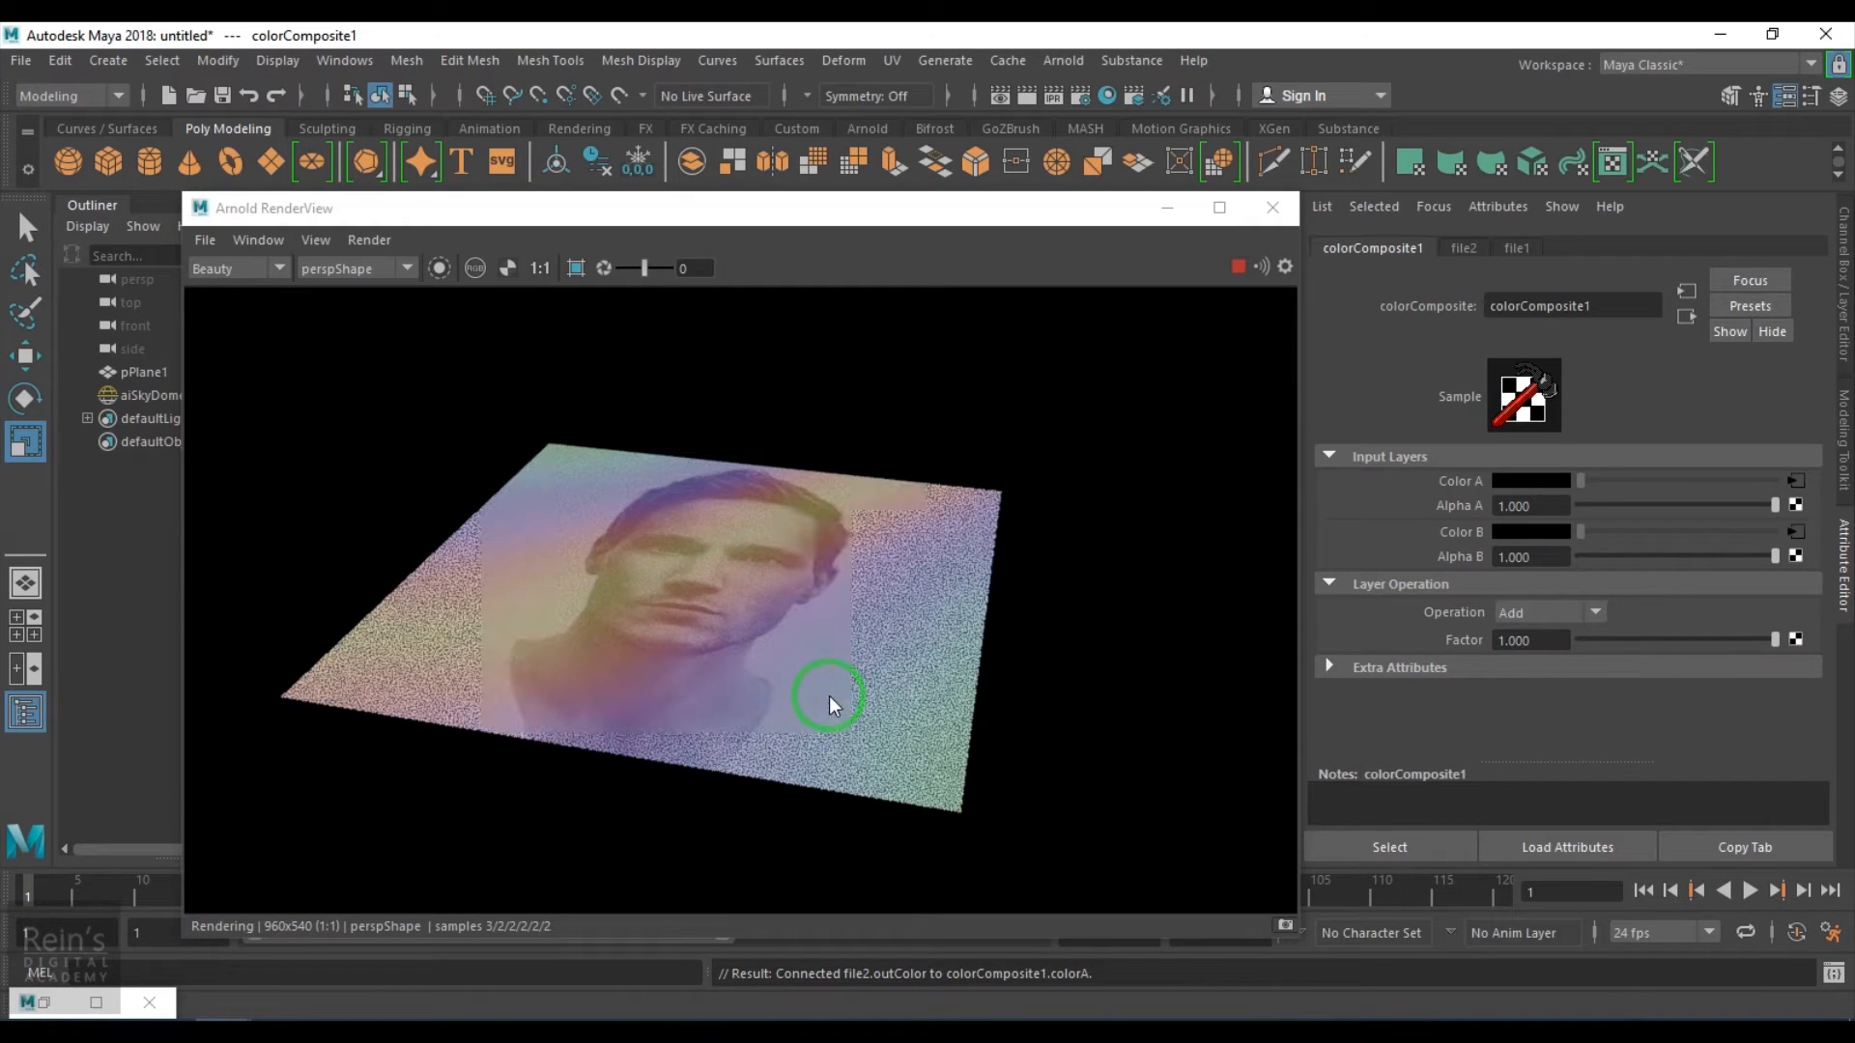
Try the Subtract, Mix and Multiply operations on colorComposite1 in turn, comparing each in the render
{"action": "left_click", "coordinate": [1545, 612]}
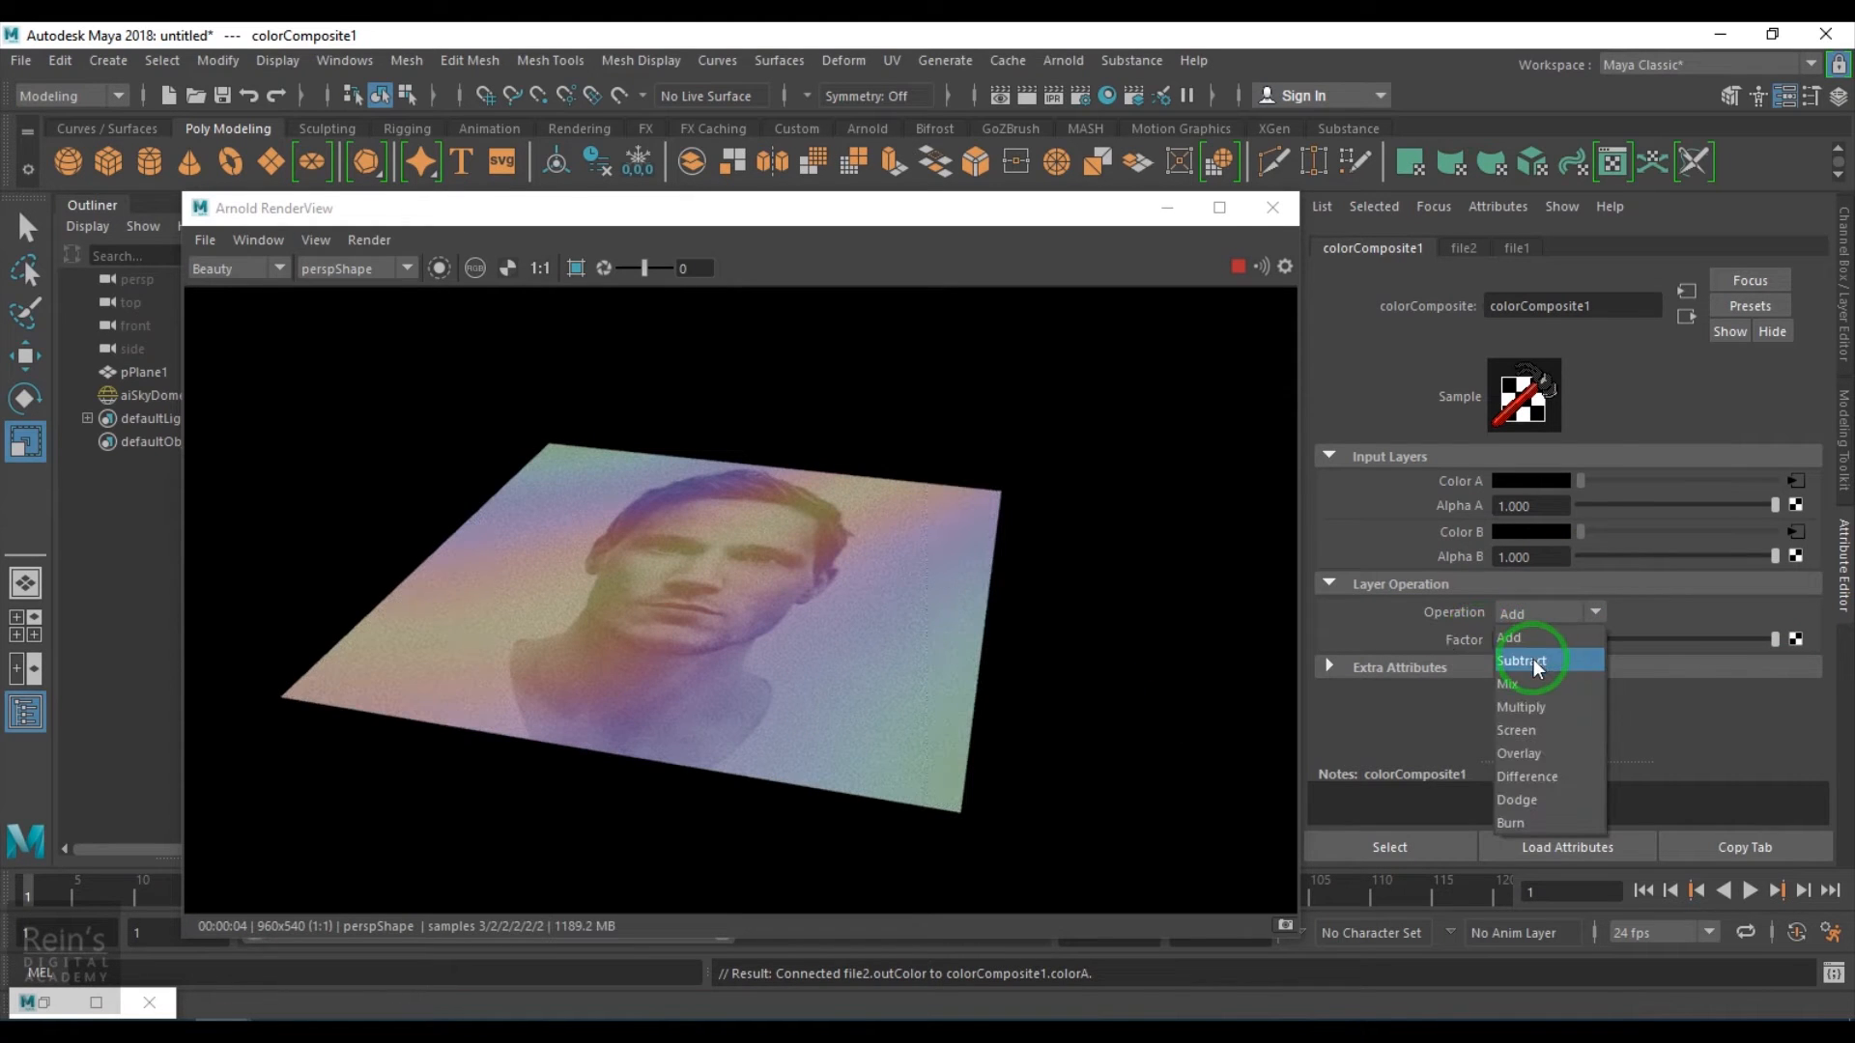
{"action": "left_click", "coordinate": [1533, 660]}
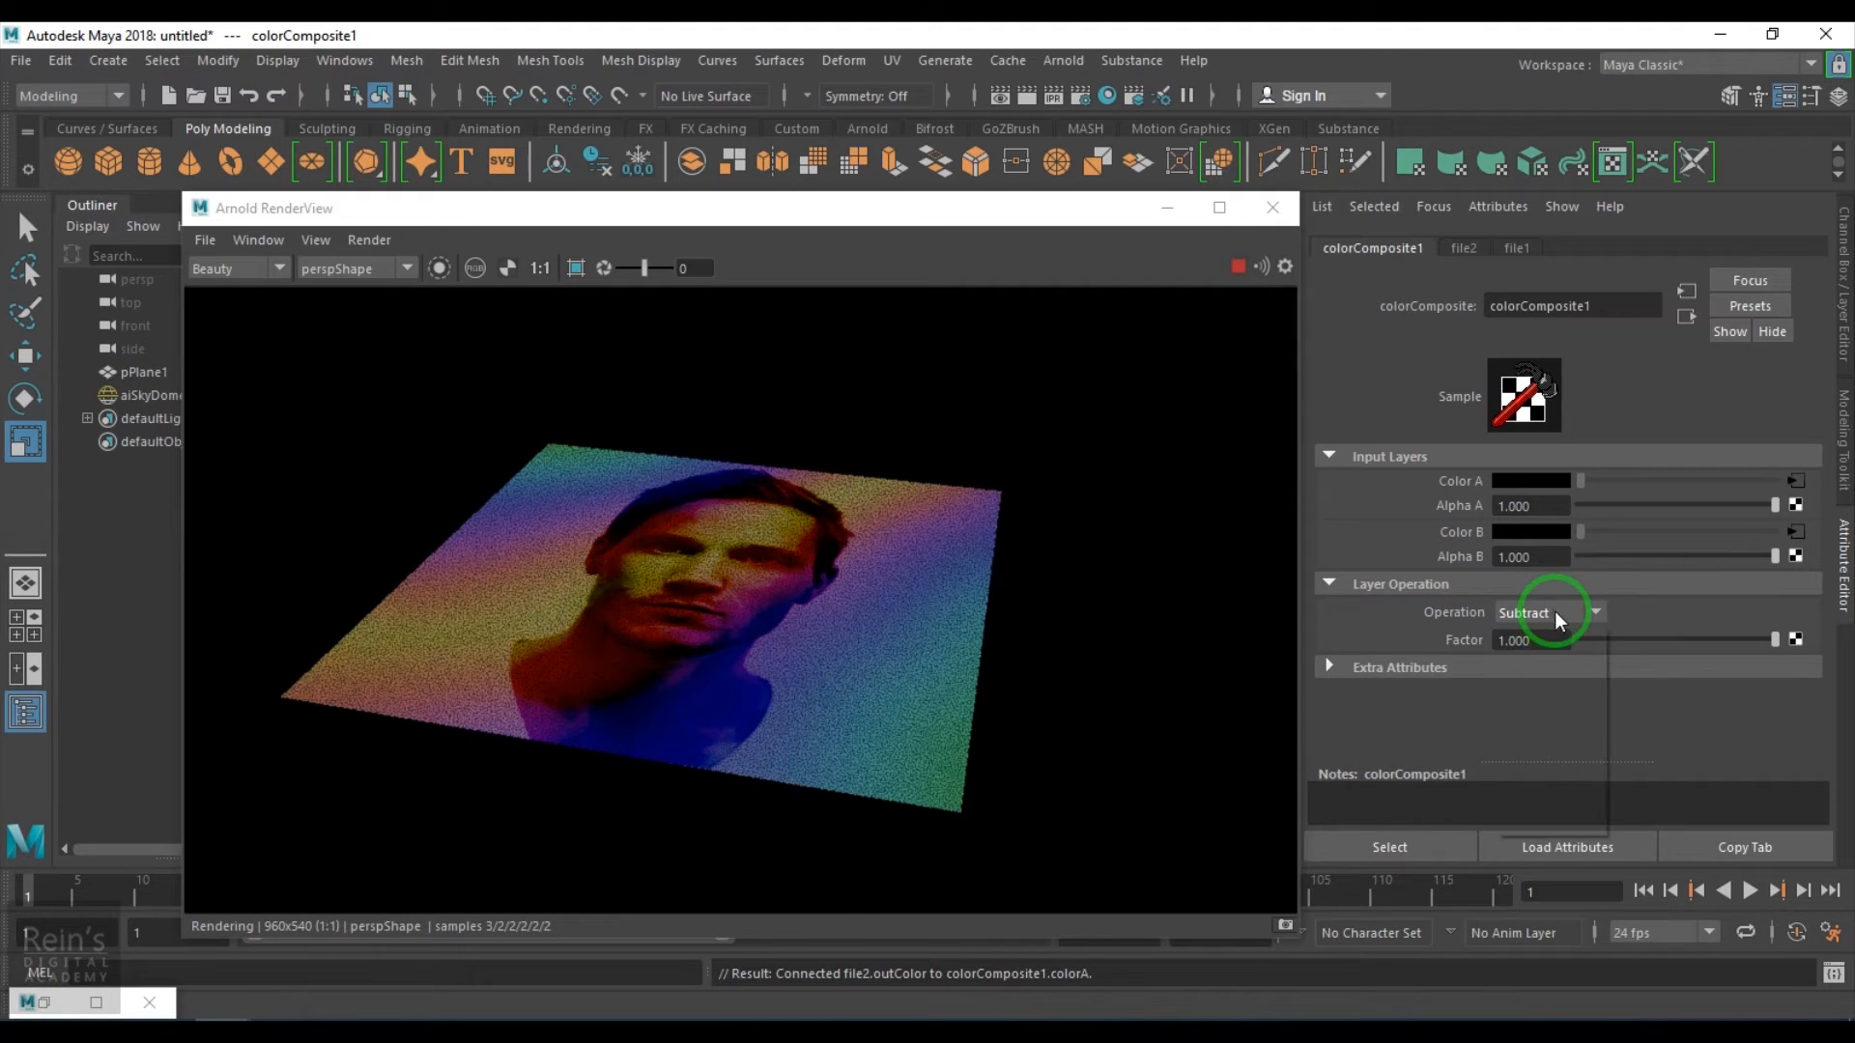
{"action": "left_click", "coordinate": [1555, 611]}
{"action": "left_click", "coordinate": [1535, 682]}
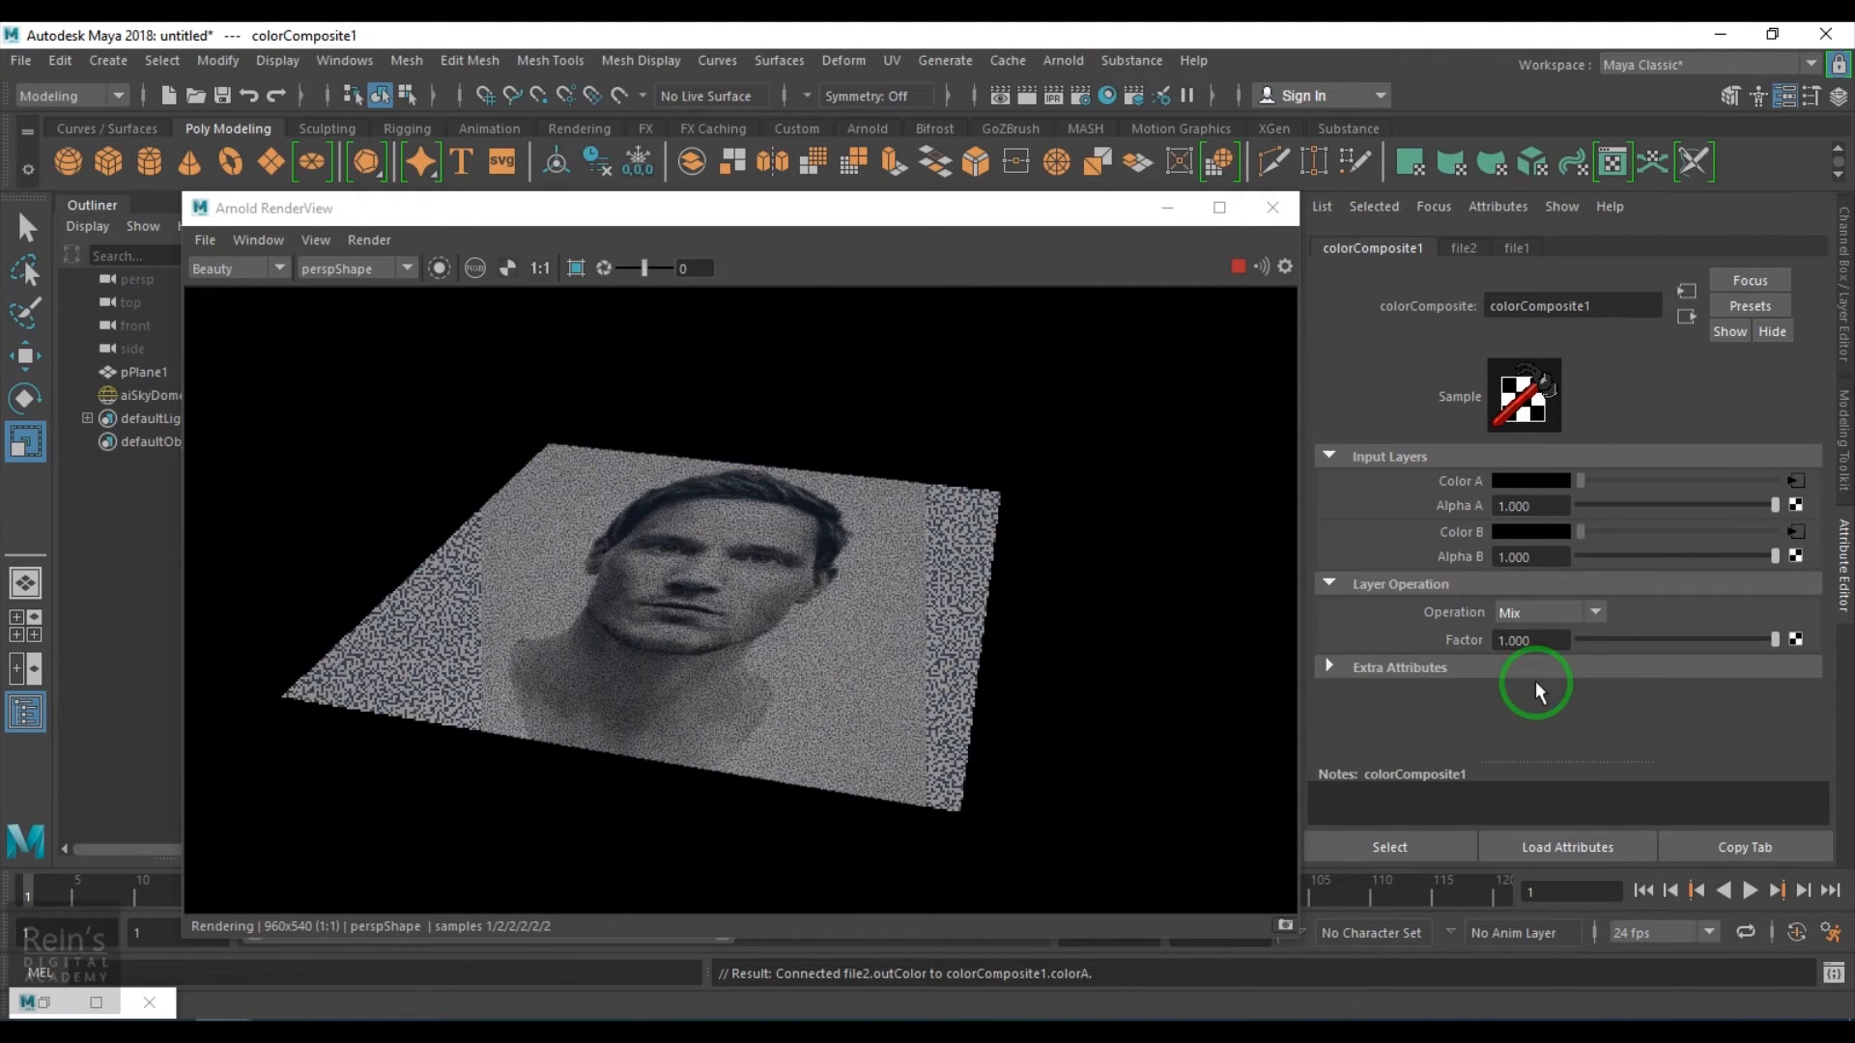
{"action": "left_click", "coordinate": [1573, 616]}
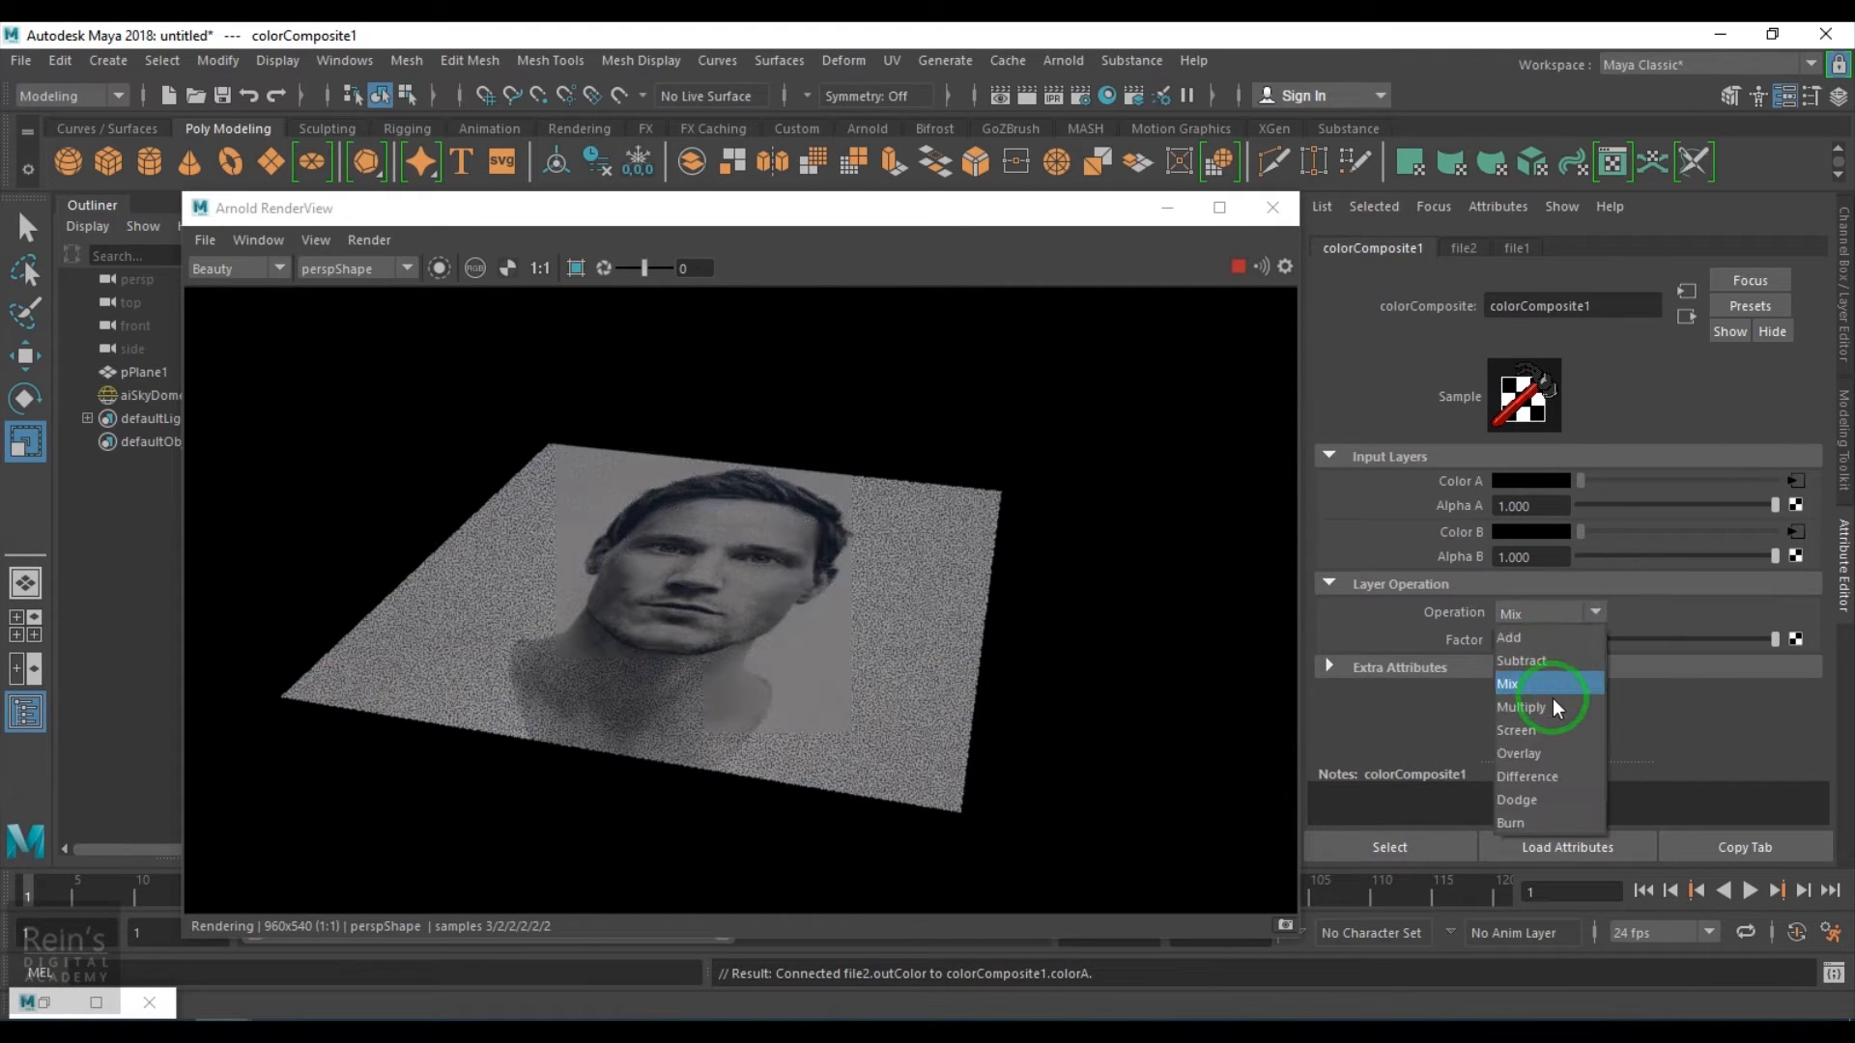
{"action": "left_click", "coordinate": [1551, 709]}
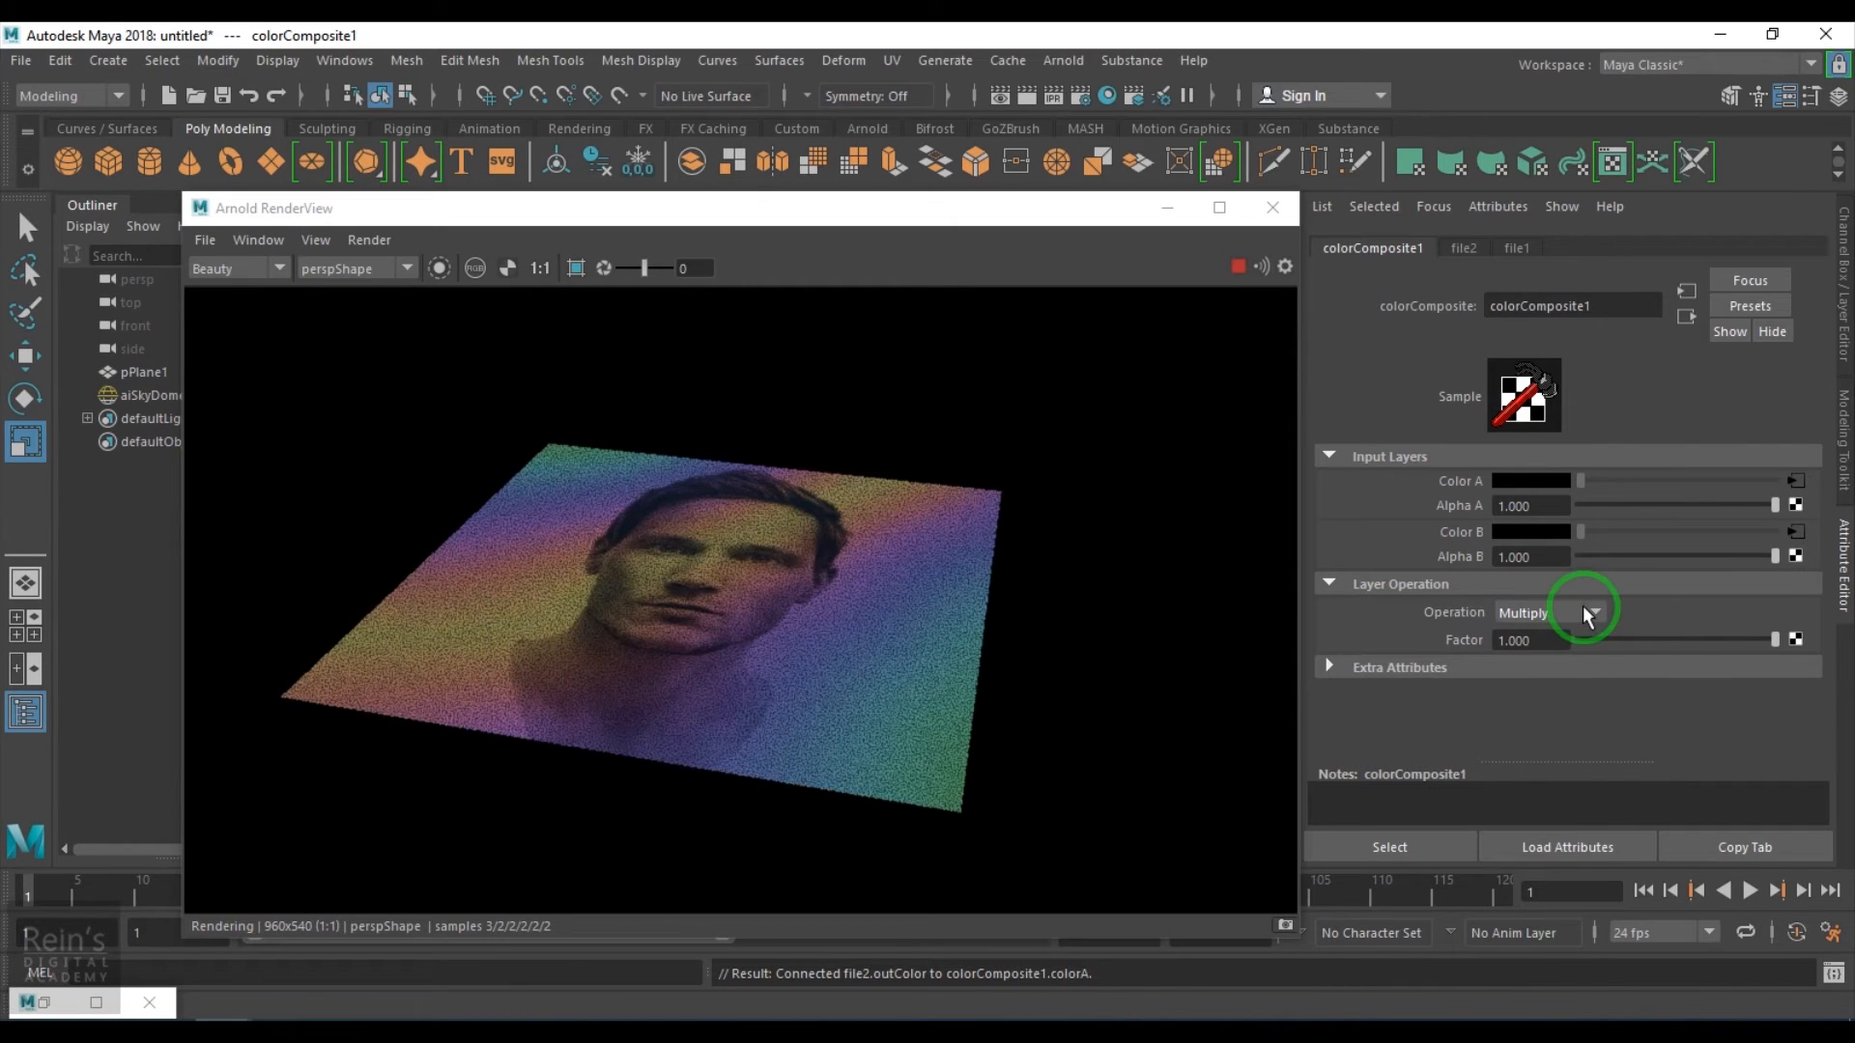
Try the Screen, Overlay and Difference operations on colorComposite1 in turn, comparing each in the render
{"action": "left_click", "coordinate": [1583, 608]}
{"action": "left_click", "coordinate": [1538, 732]}
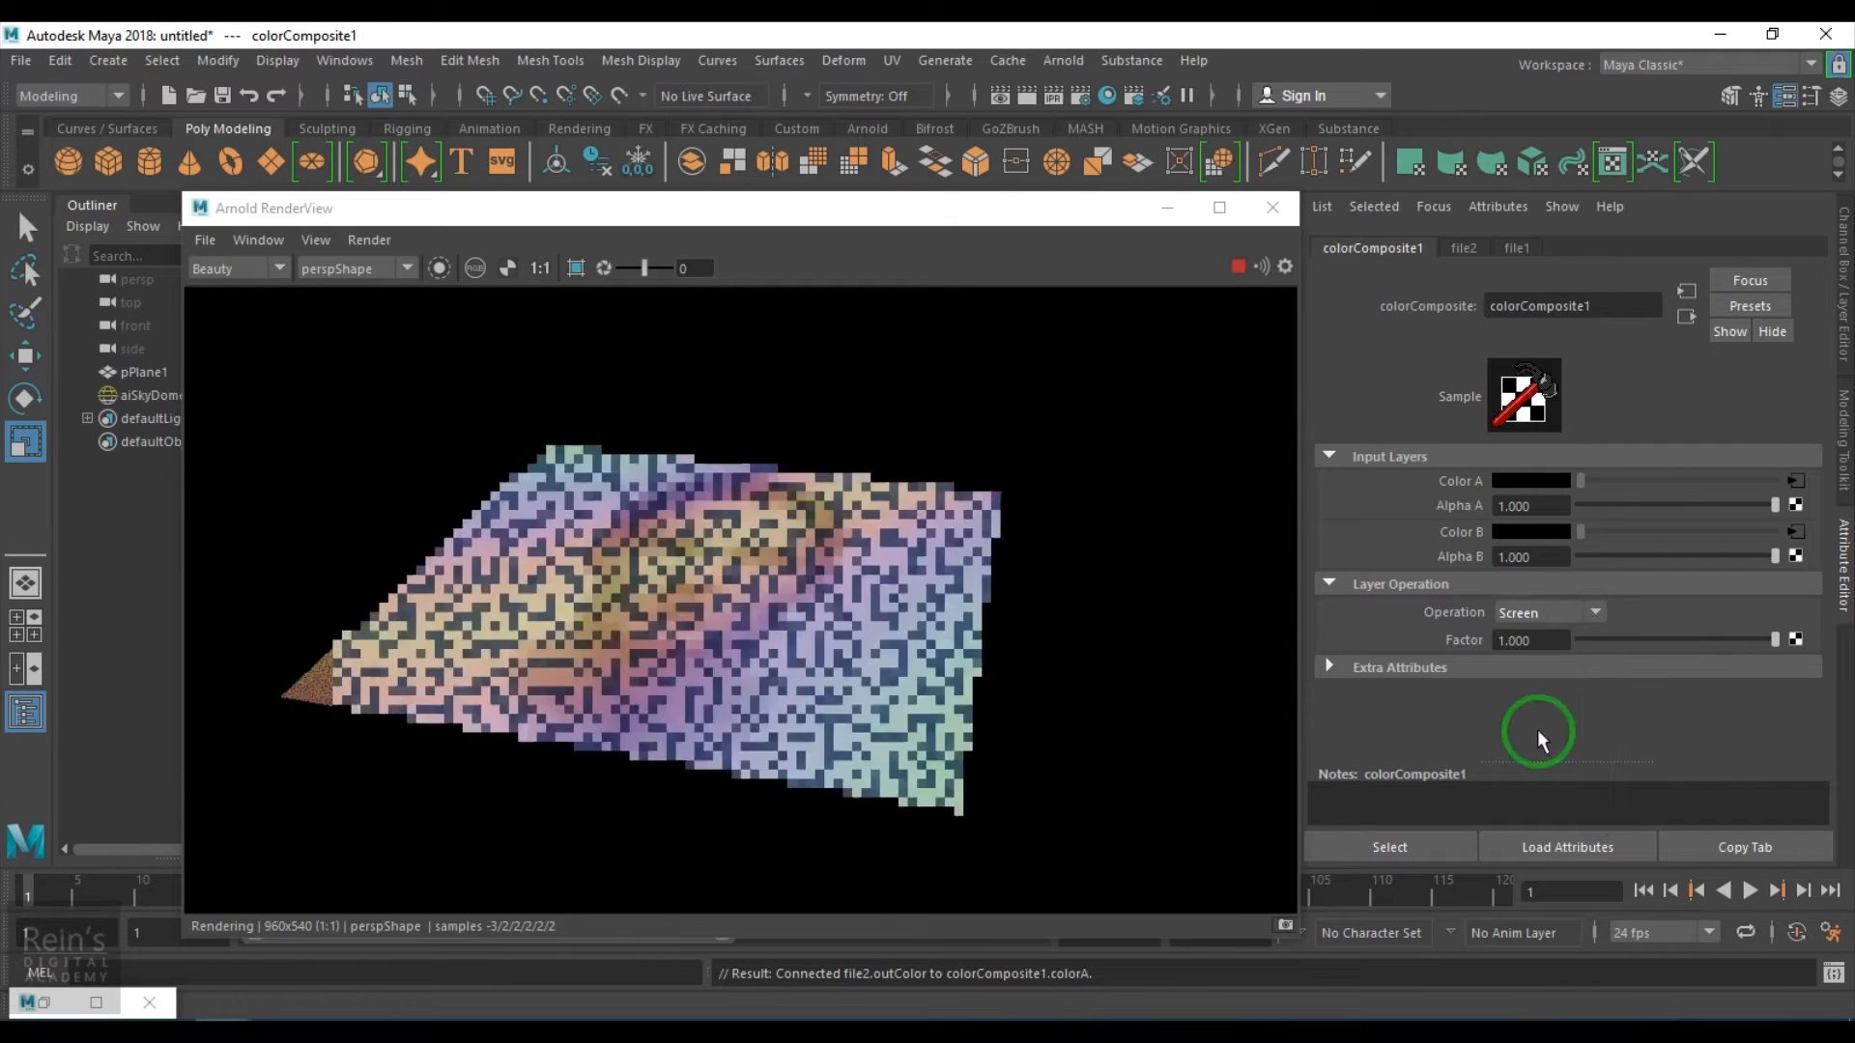
{"action": "left_click", "coordinate": [1574, 616]}
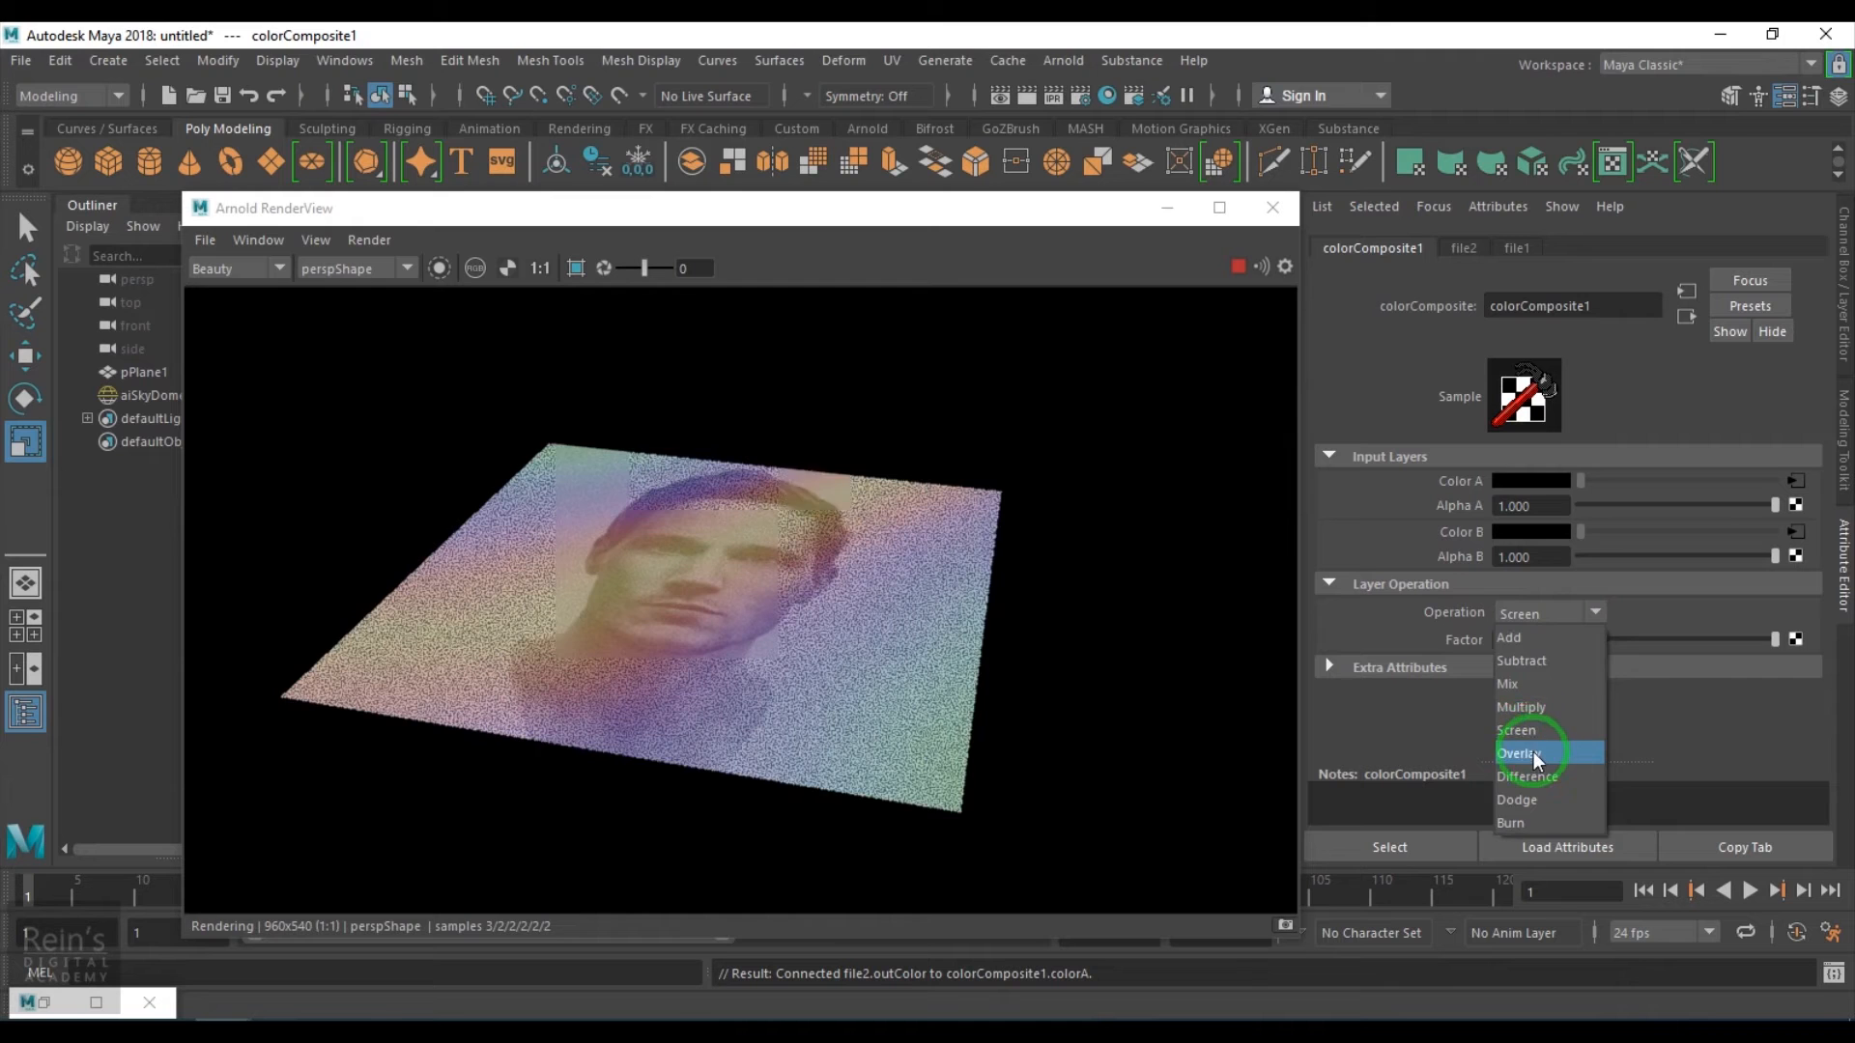
{"action": "left_click", "coordinate": [1532, 751]}
{"action": "left_click", "coordinate": [1572, 611]}
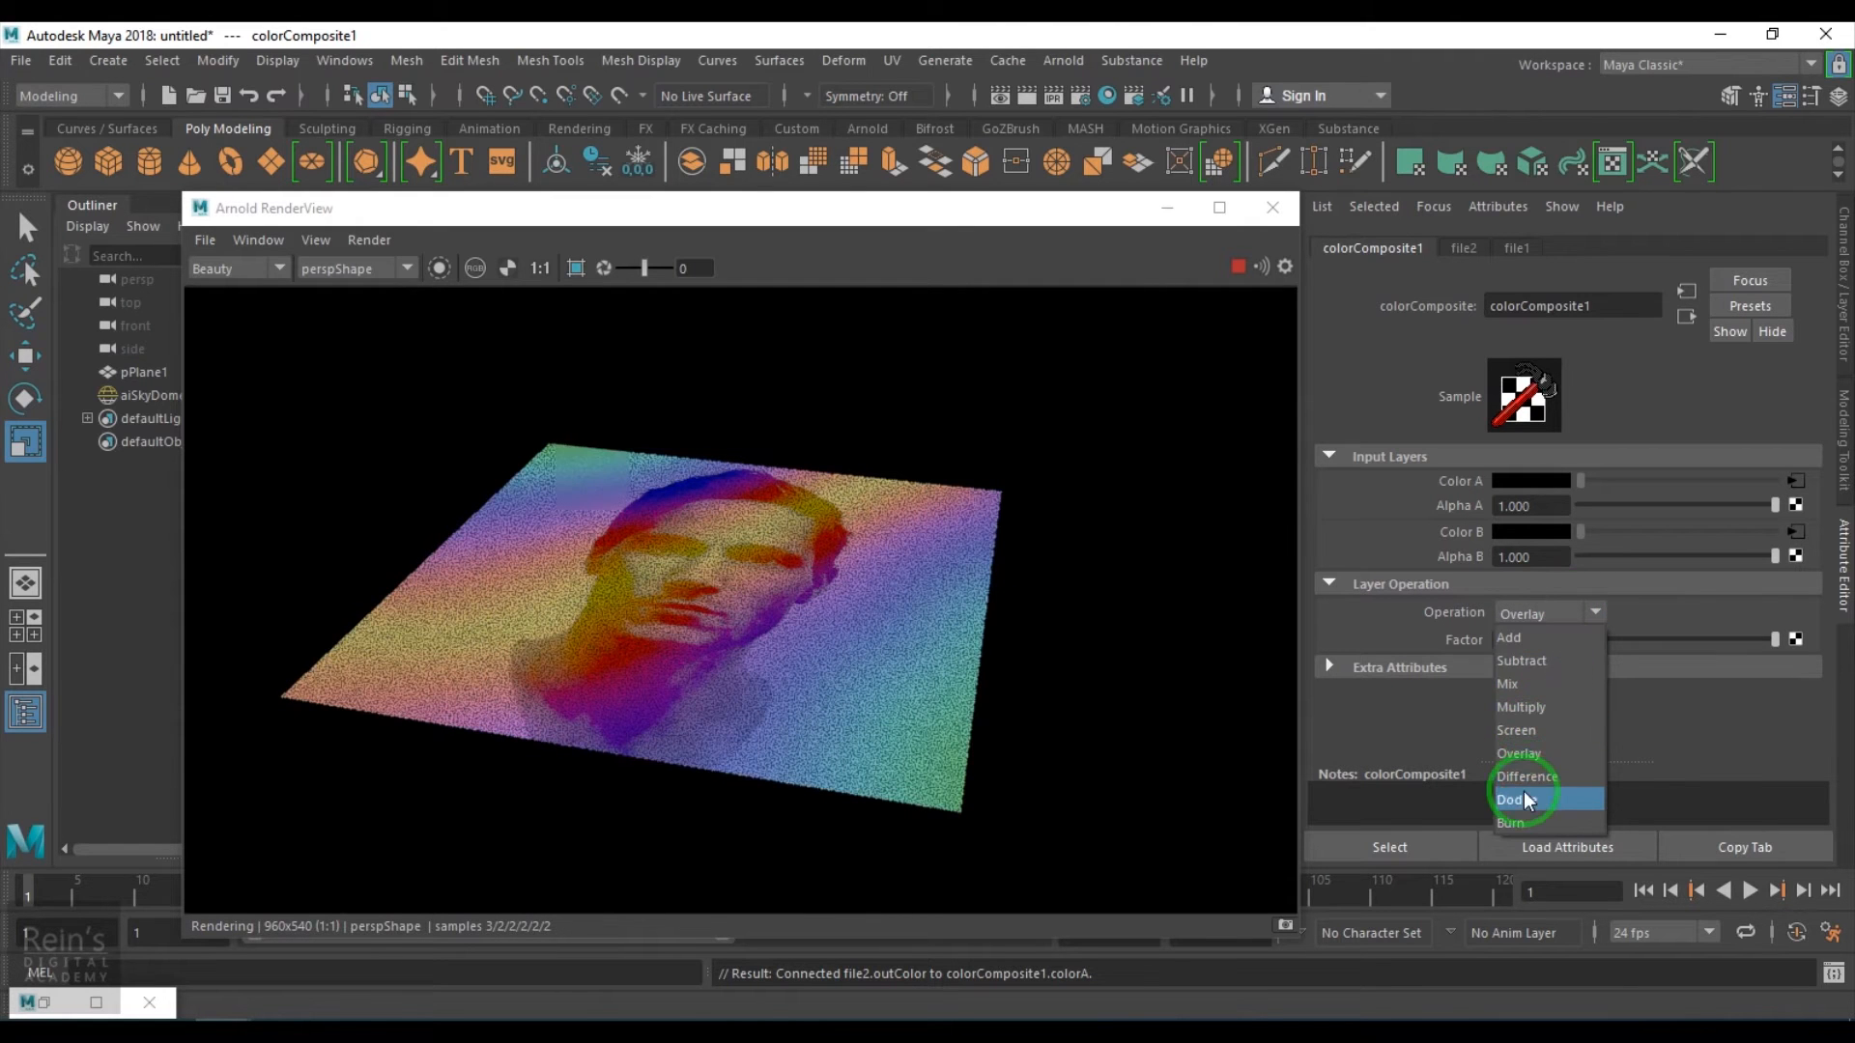
{"action": "left_click", "coordinate": [1526, 778]}
Try the Dodge and Burn operations on colorComposite1, comparing both in the render
{"action": "left_click", "coordinate": [1586, 610]}
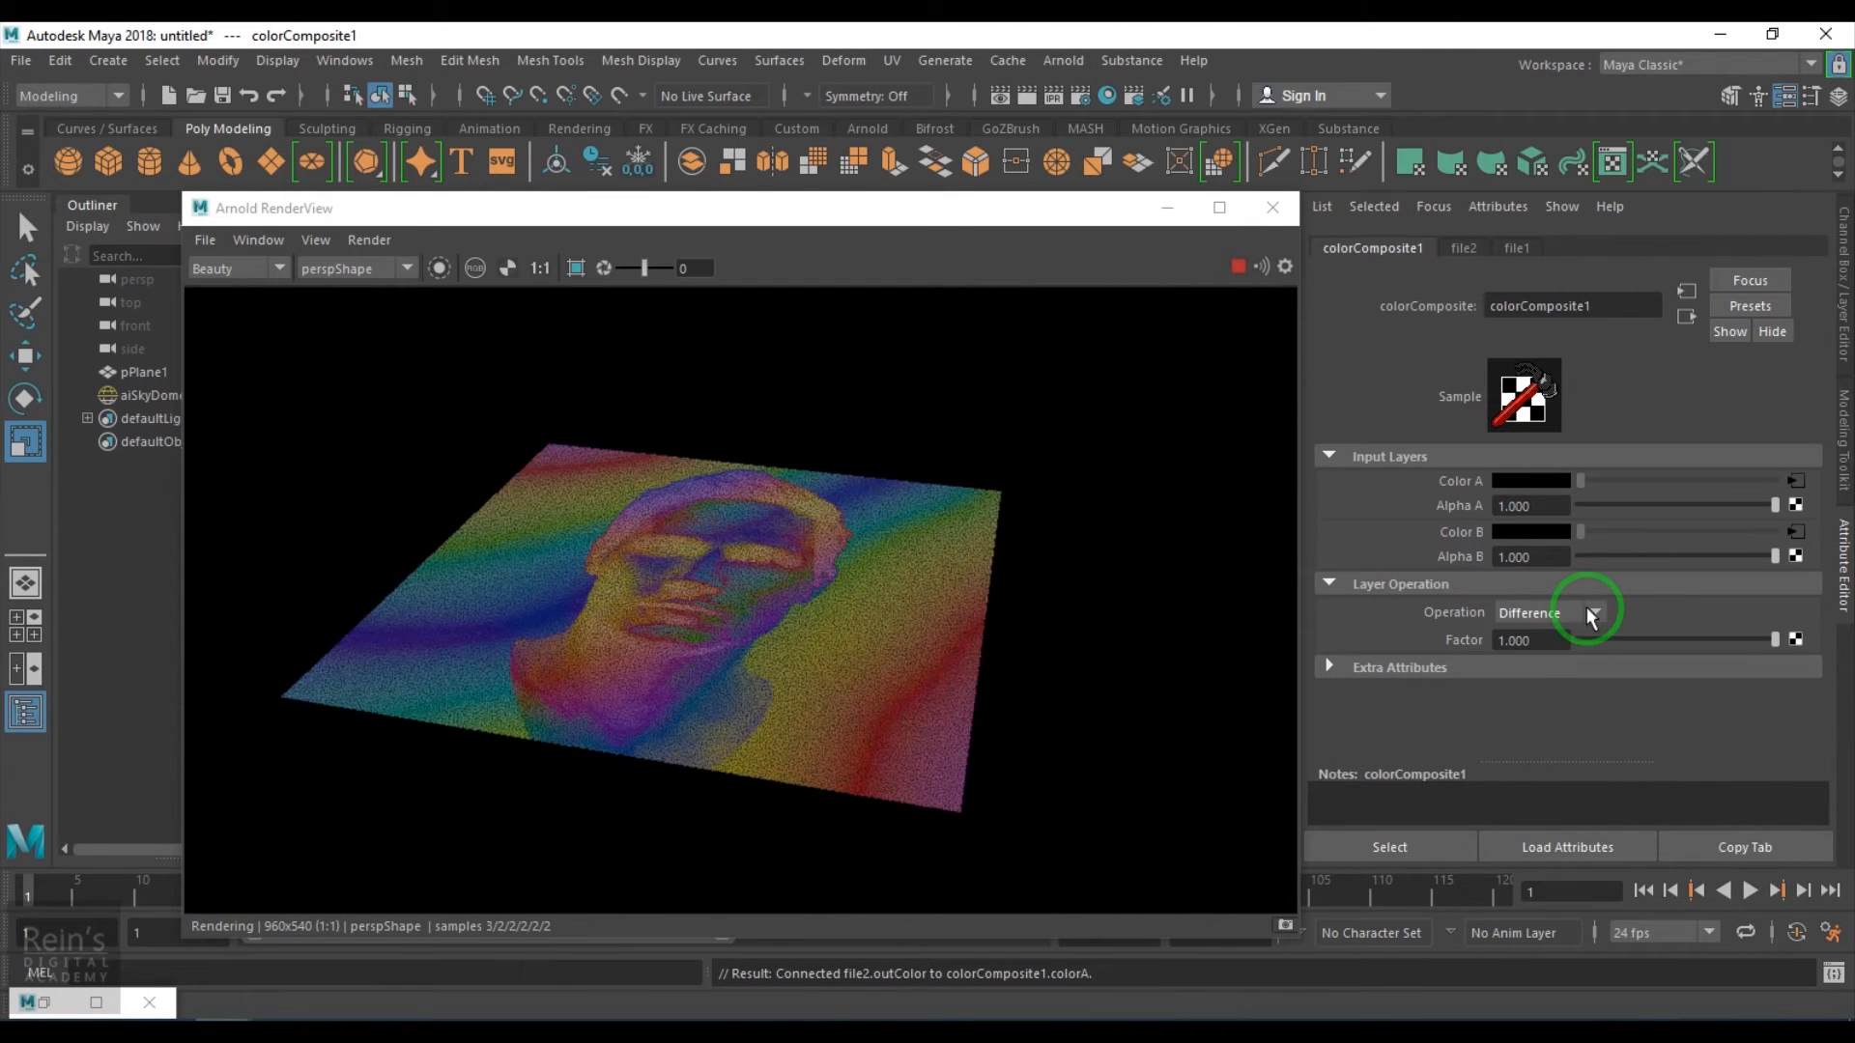
{"action": "left_click", "coordinate": [1536, 809]}
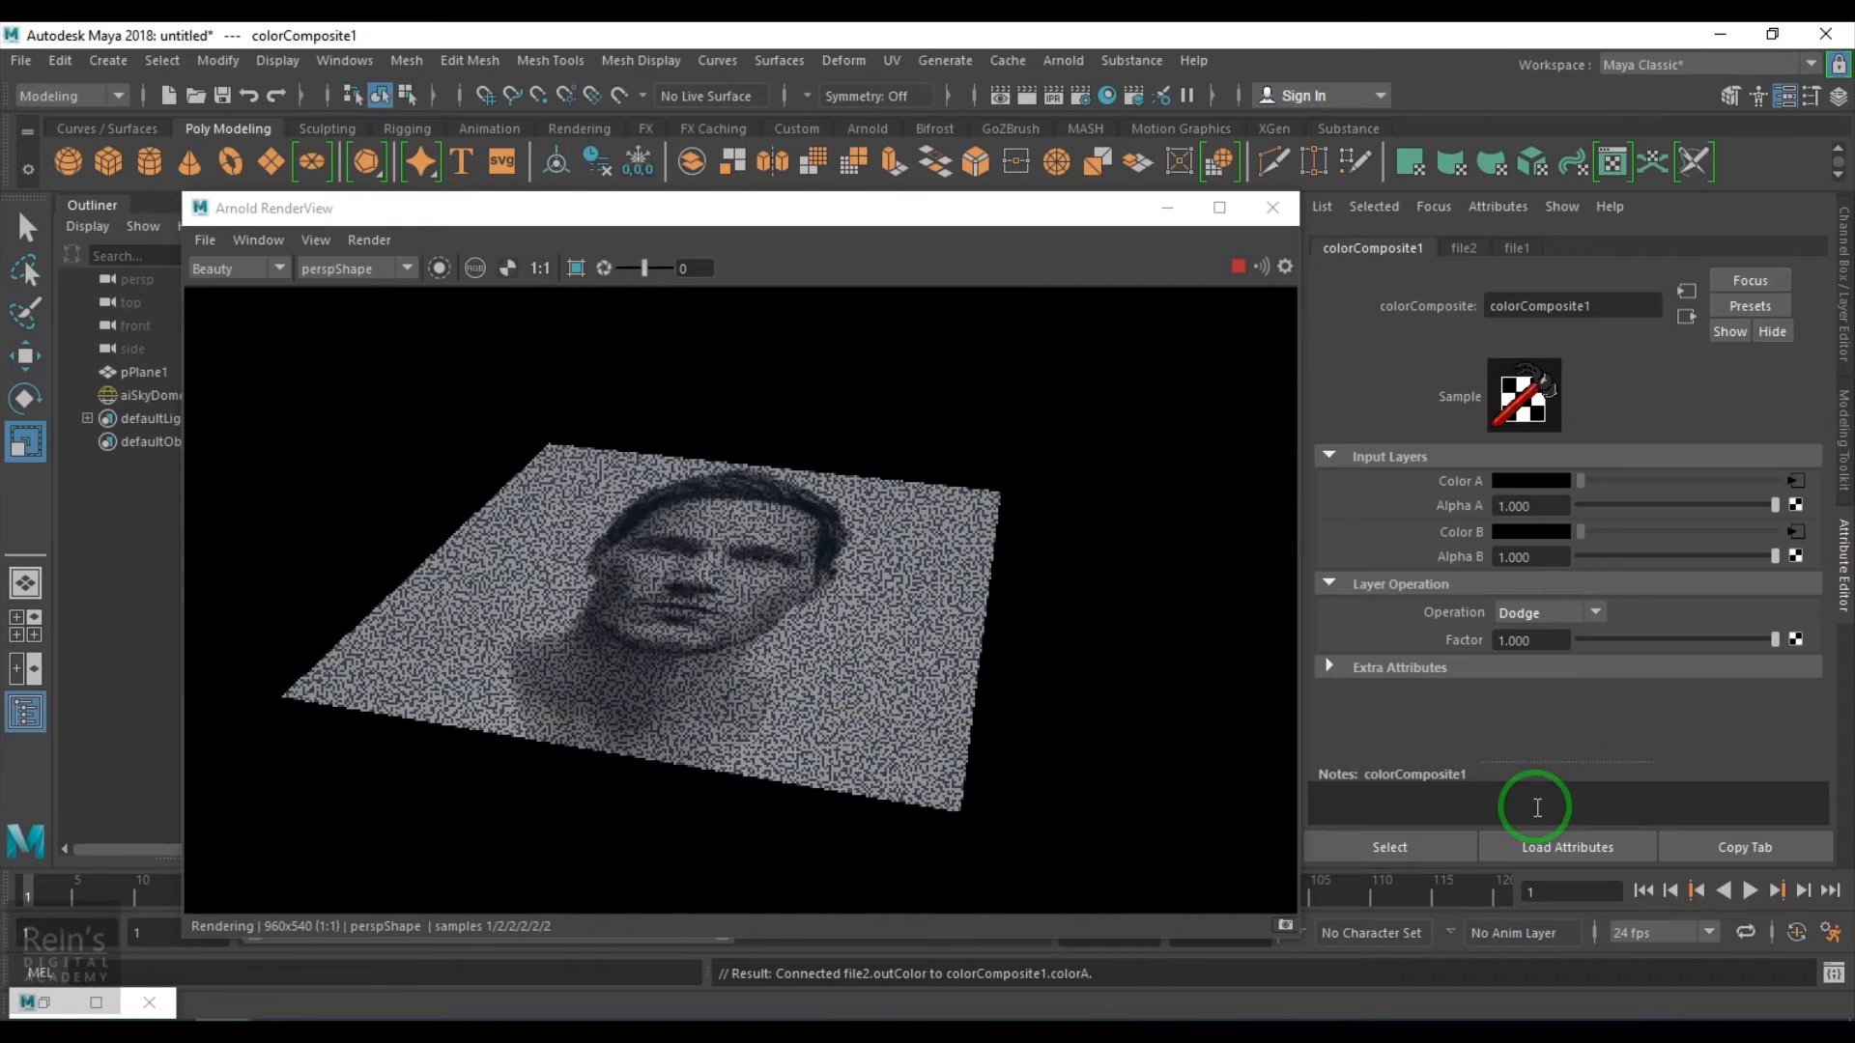
{"action": "left_click", "coordinate": [1580, 612]}
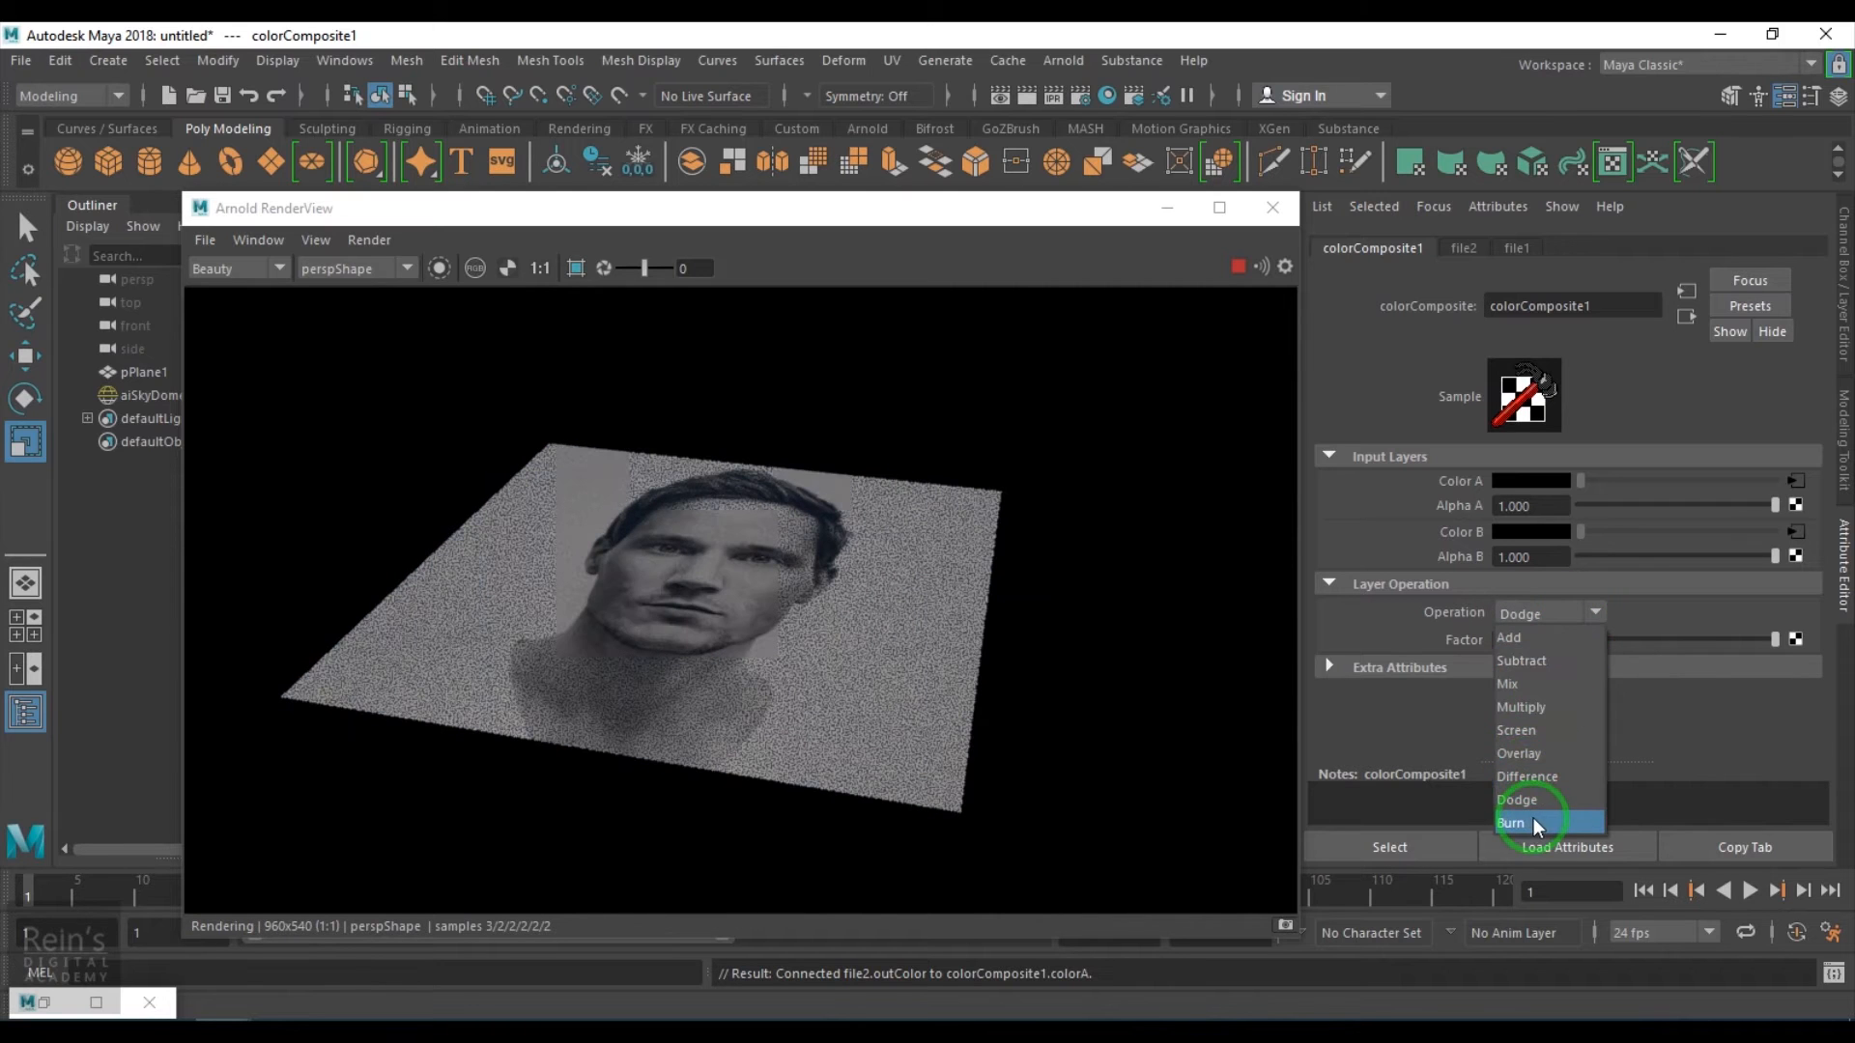
{"action": "left_click", "coordinate": [1526, 822]}
Compare the Multiply operation on colorComposite1 once more, and return the Operation to Add
{"action": "left_click", "coordinate": [1568, 621]}
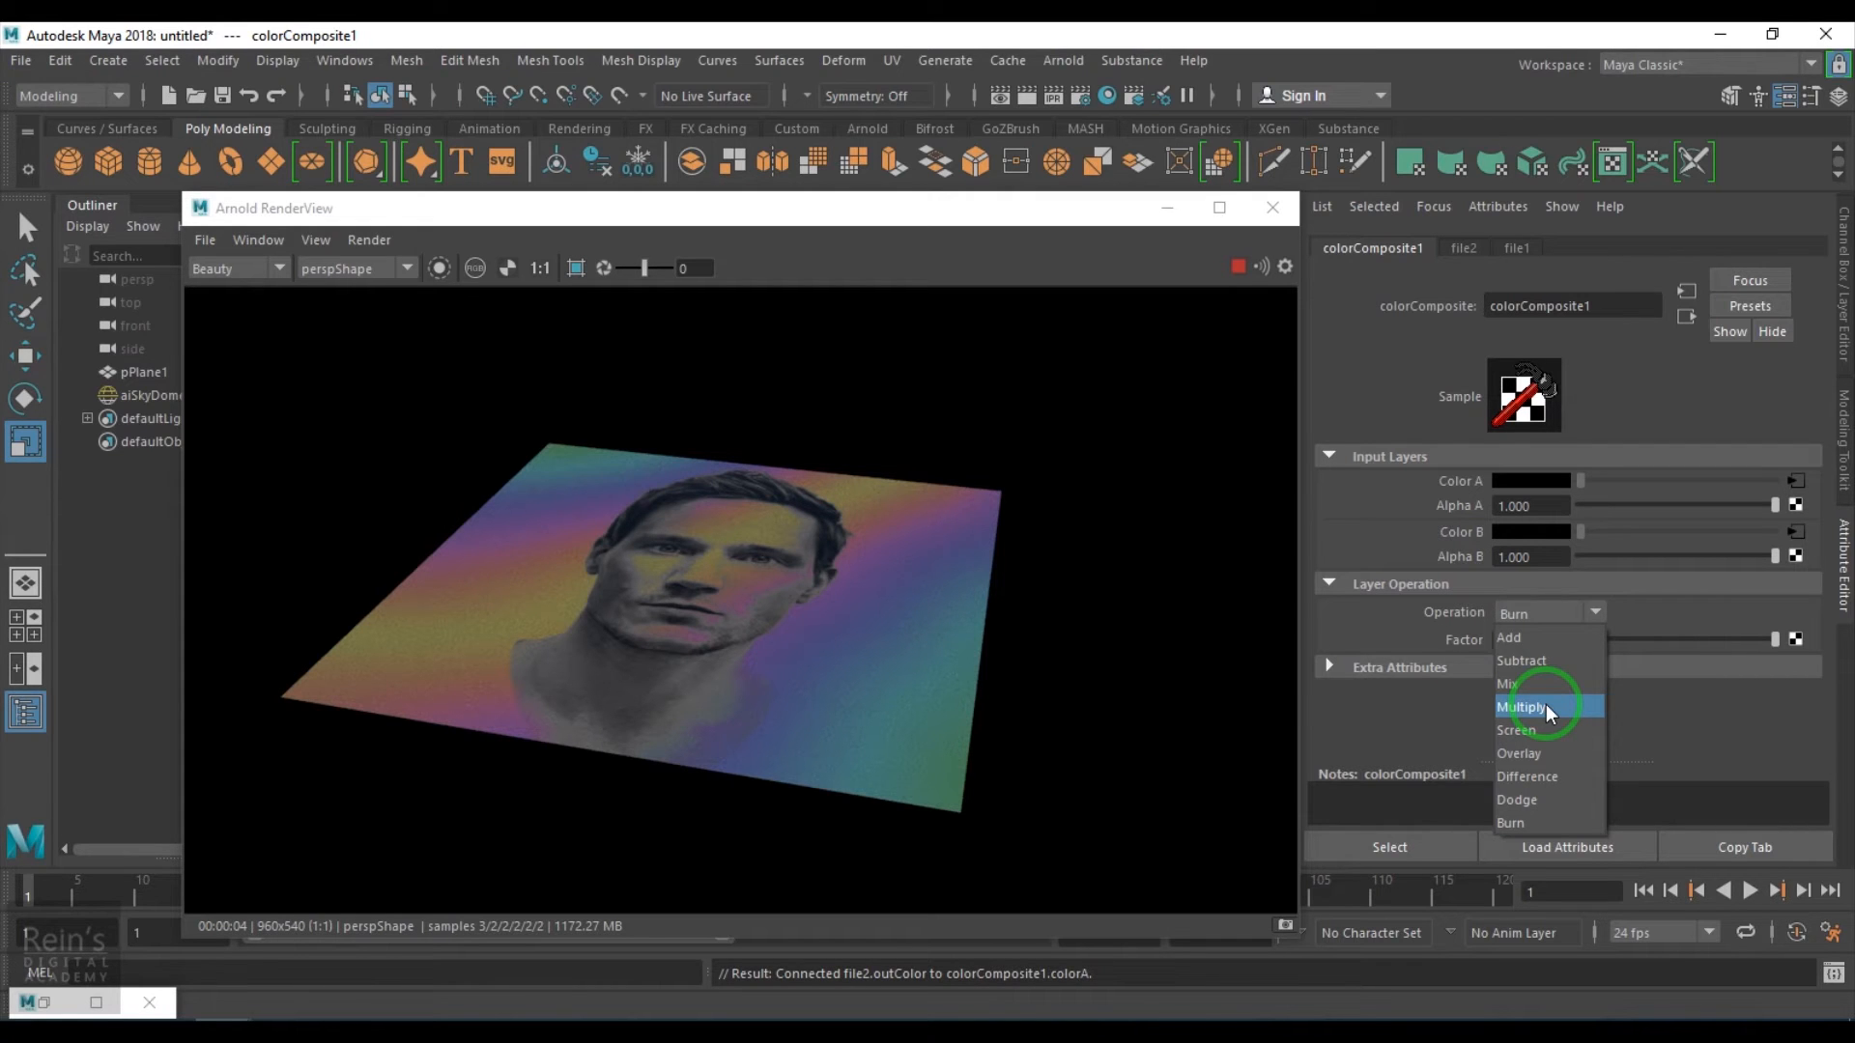
{"action": "left_click", "coordinate": [1546, 707]}
{"action": "left_click", "coordinate": [524, 575]}
{"action": "left_click", "coordinate": [1536, 619]}
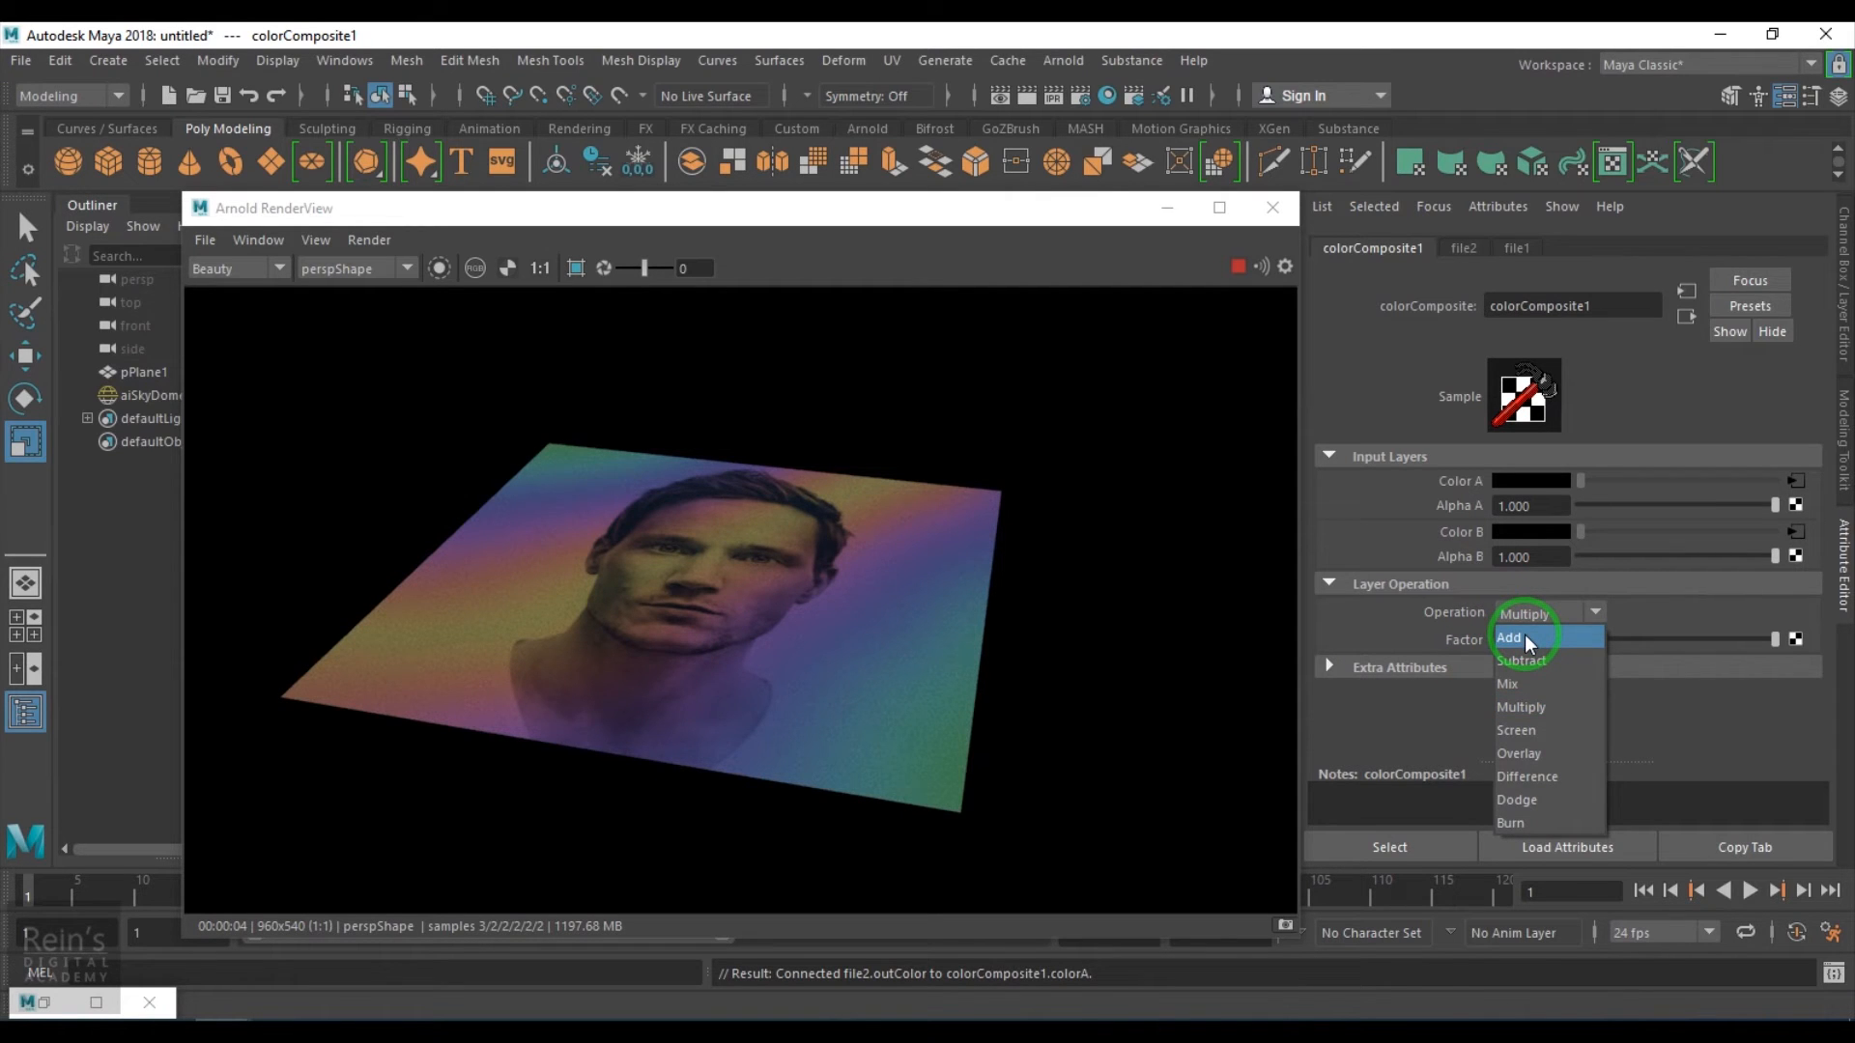
{"action": "left_click", "coordinate": [1526, 639]}
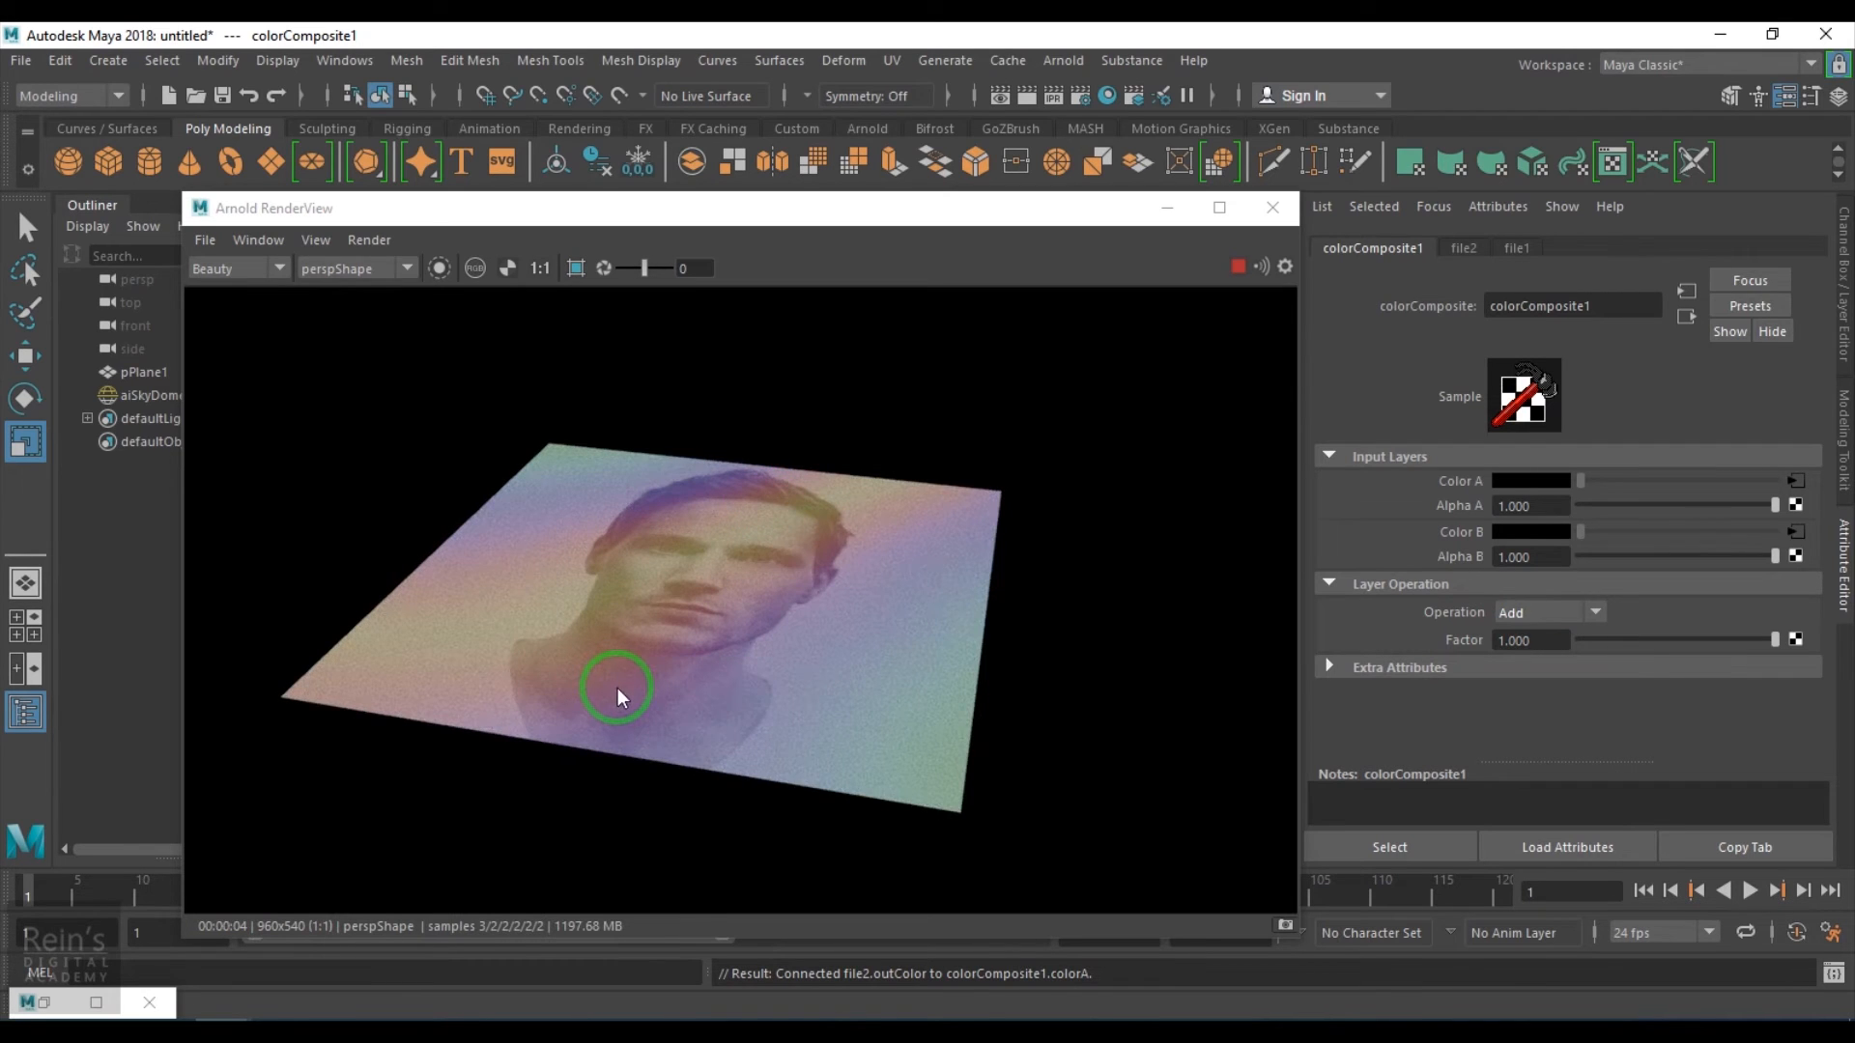
Set the Operation of colorComposite1 to Screen and stop the live render
{"action": "left_click", "coordinate": [1580, 619]}
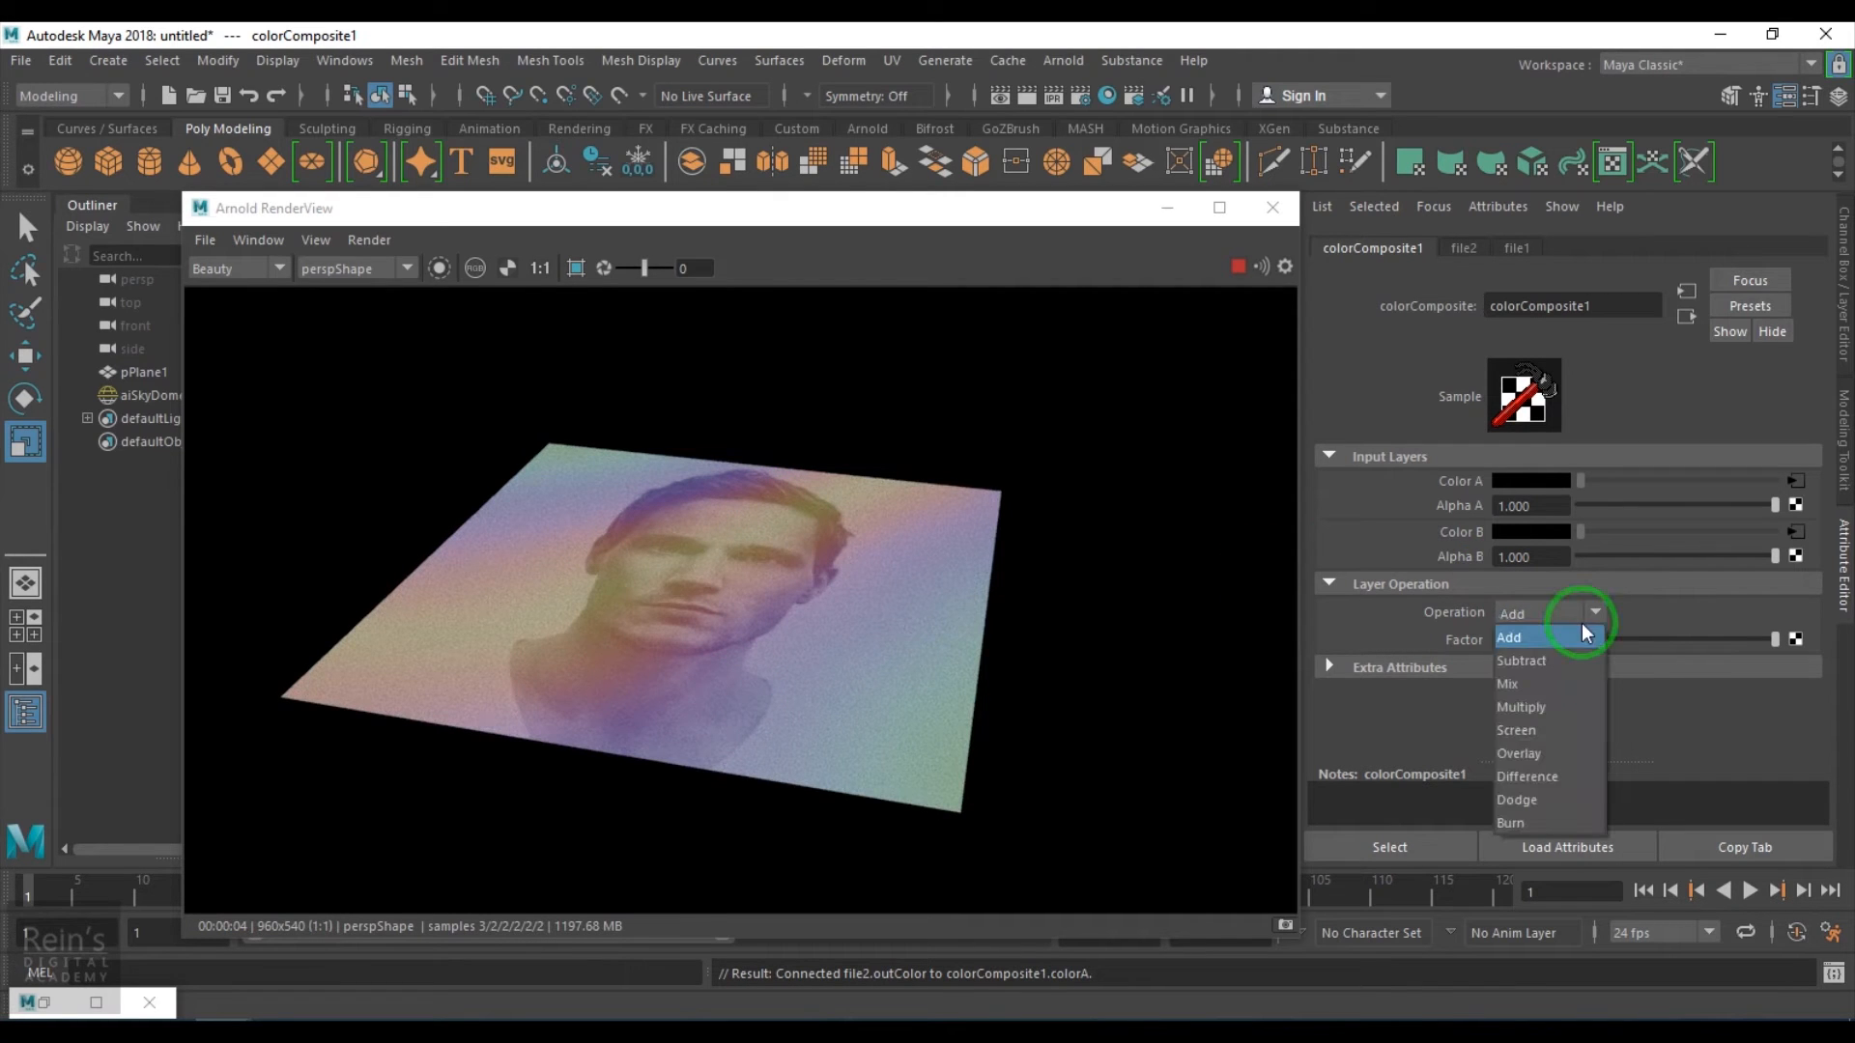
{"action": "left_click", "coordinate": [1555, 730]}
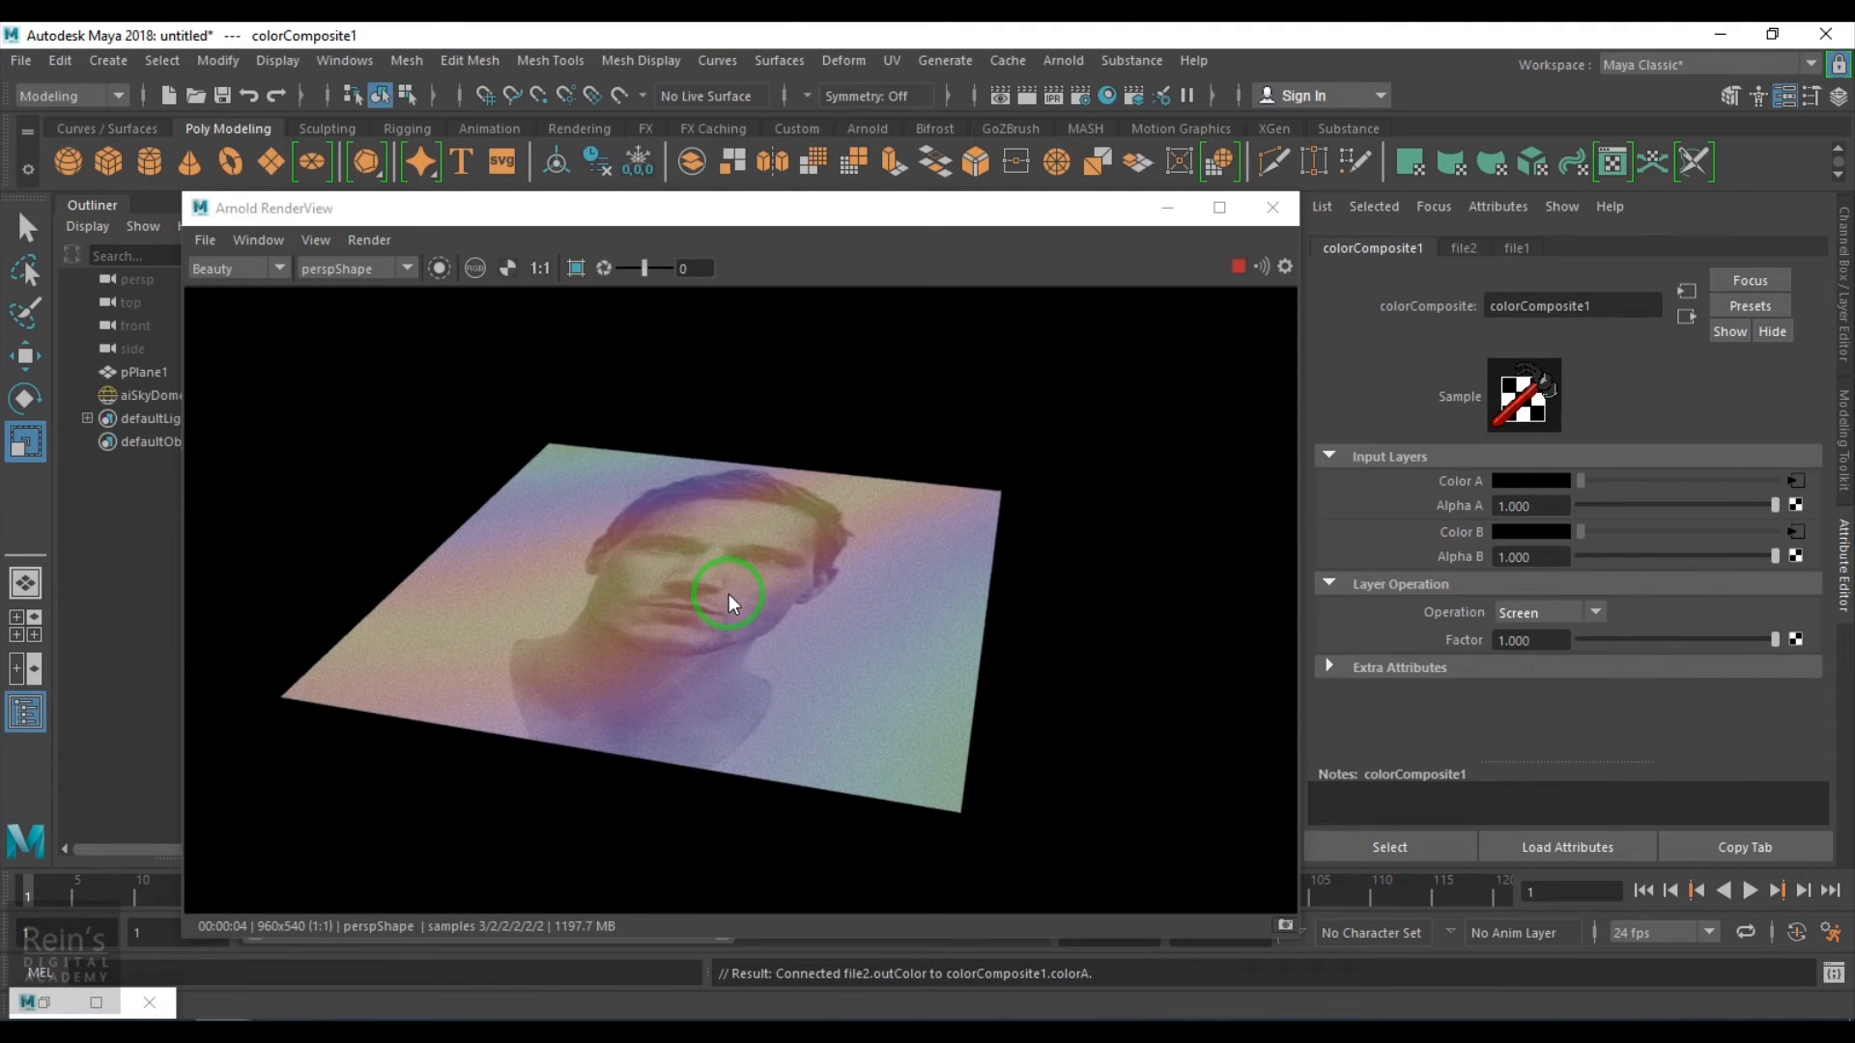
{"action": "left_click", "coordinate": [1238, 267]}
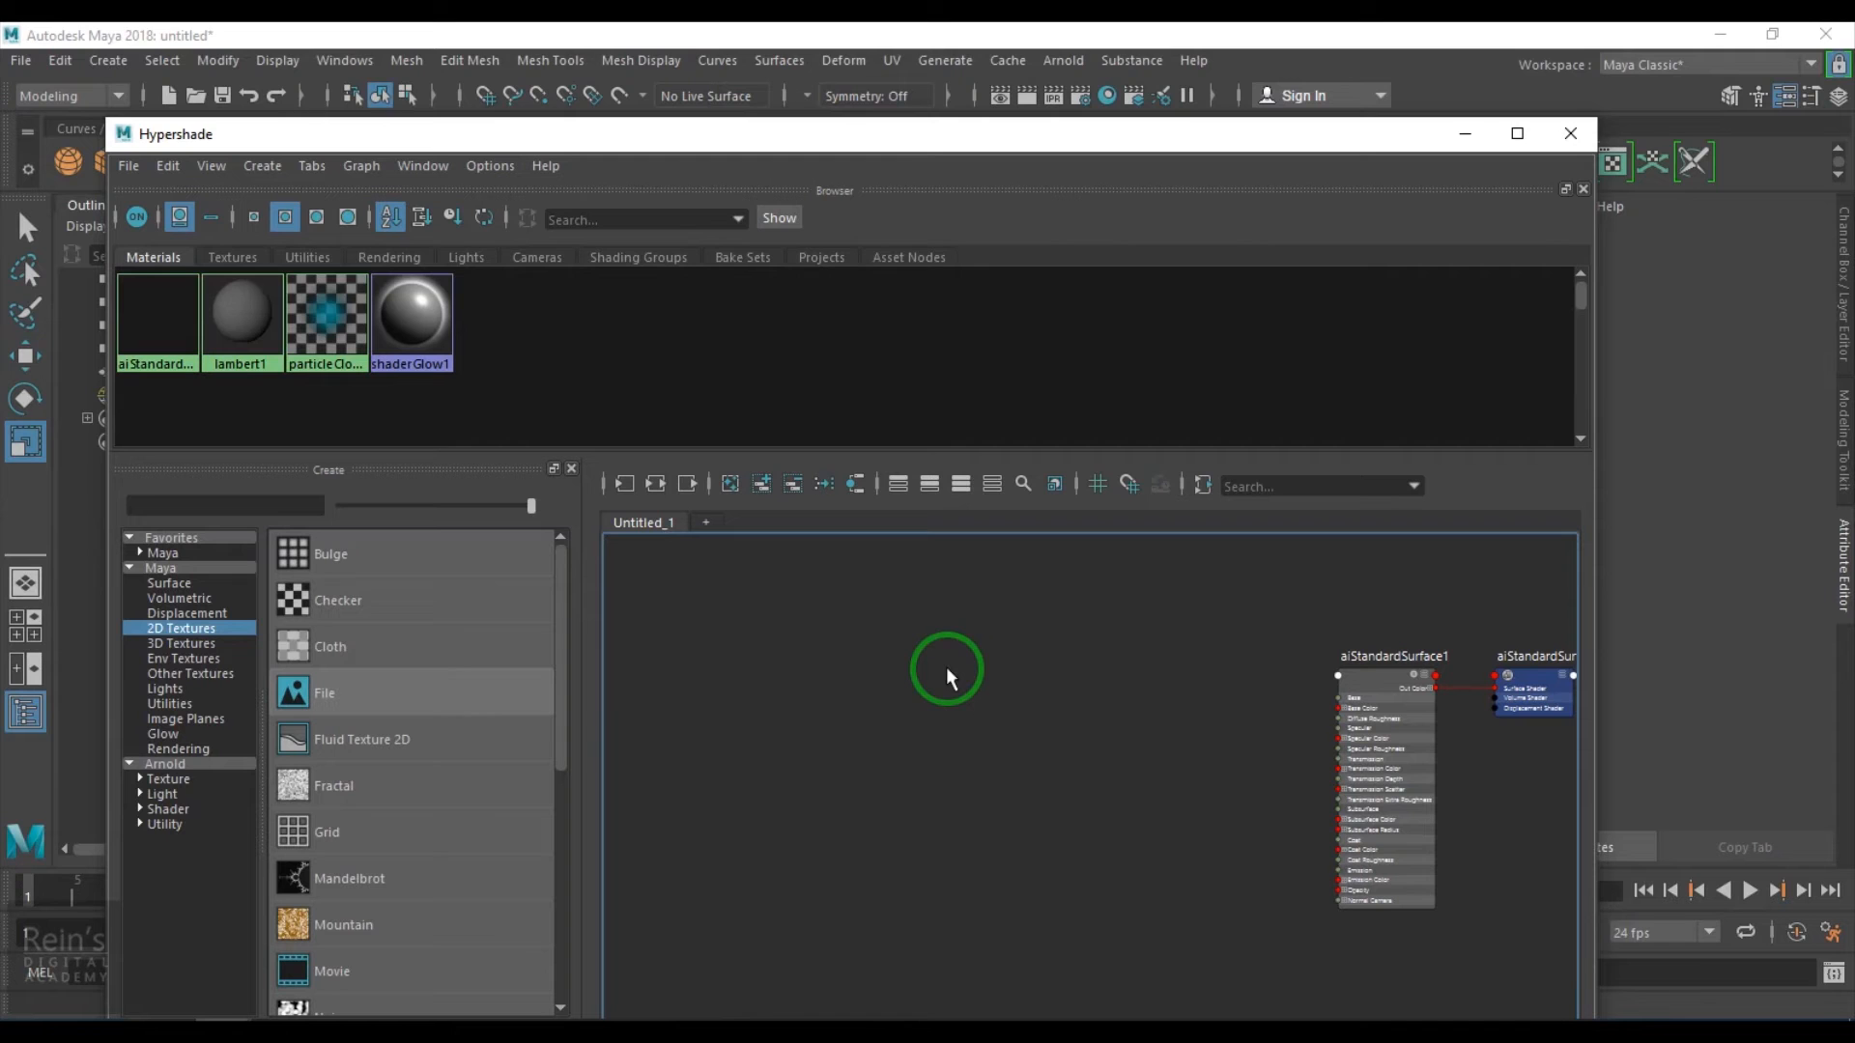
Create a File texture node in the Hypershade graph and load normal map grid.png as its image
{"action": "left_click", "coordinate": [321, 693]}
{"action": "left_click_drag", "start_coordinate": [918, 740], "coordinate": [890, 669]}
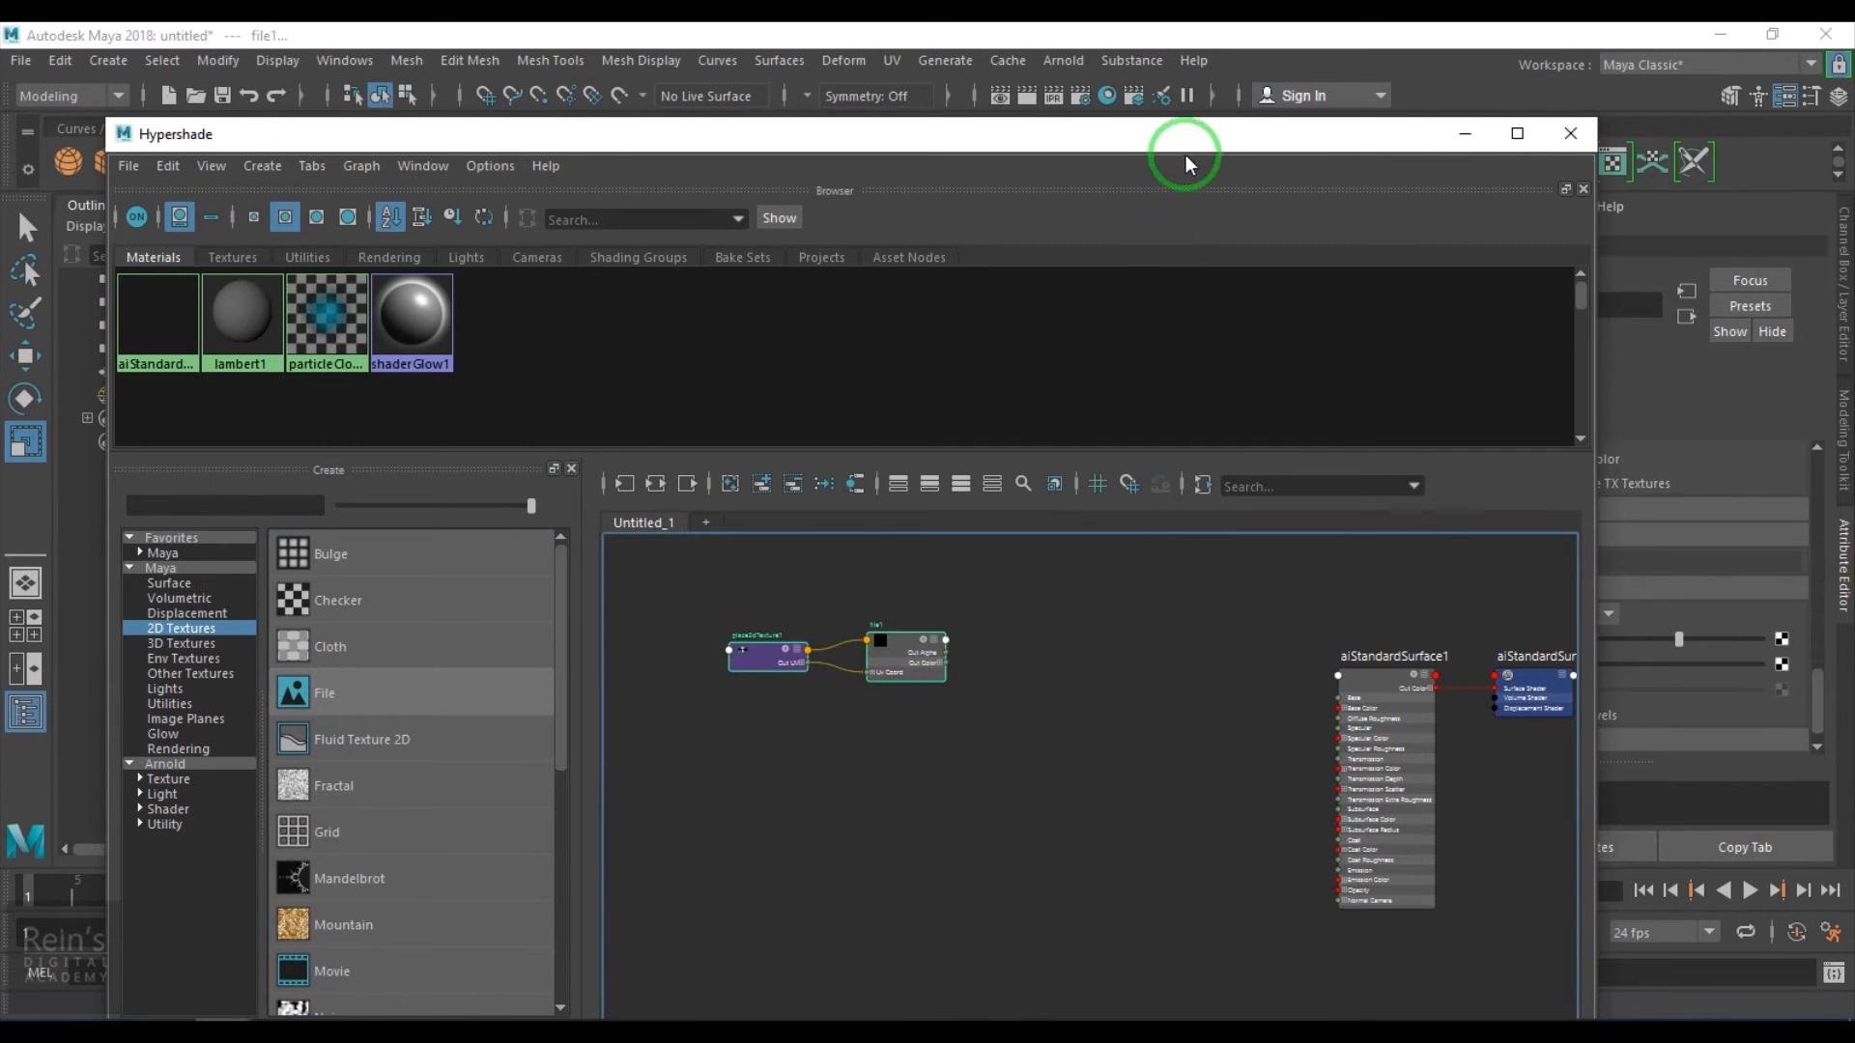
{"action": "left_click_drag", "start_coordinate": [1193, 141], "coordinate": [968, 129]}
{"action": "scroll", "coordinate": [1738, 567], "scroll_direction": "up", "scroll_amount": 8}
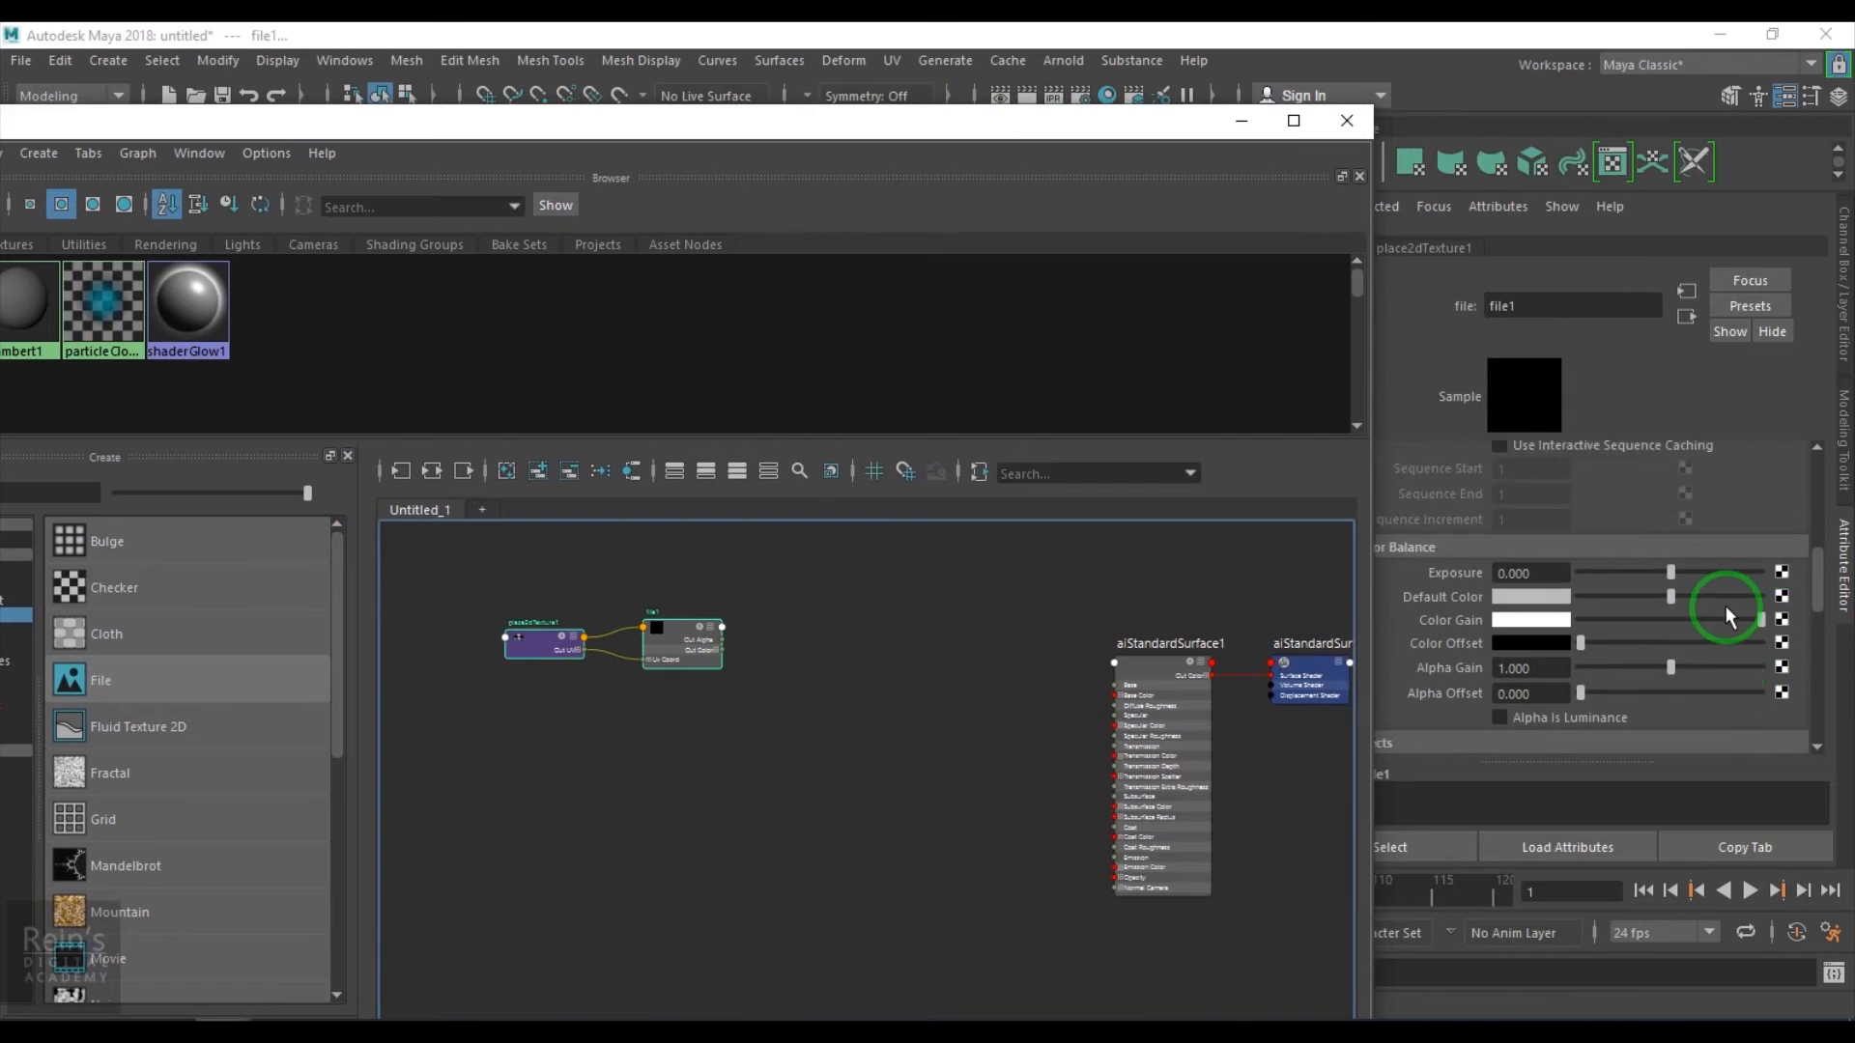
{"action": "scroll", "coordinate": [1729, 580], "scroll_direction": "up", "scroll_amount": 5}
{"action": "left_click", "coordinate": [1788, 564]}
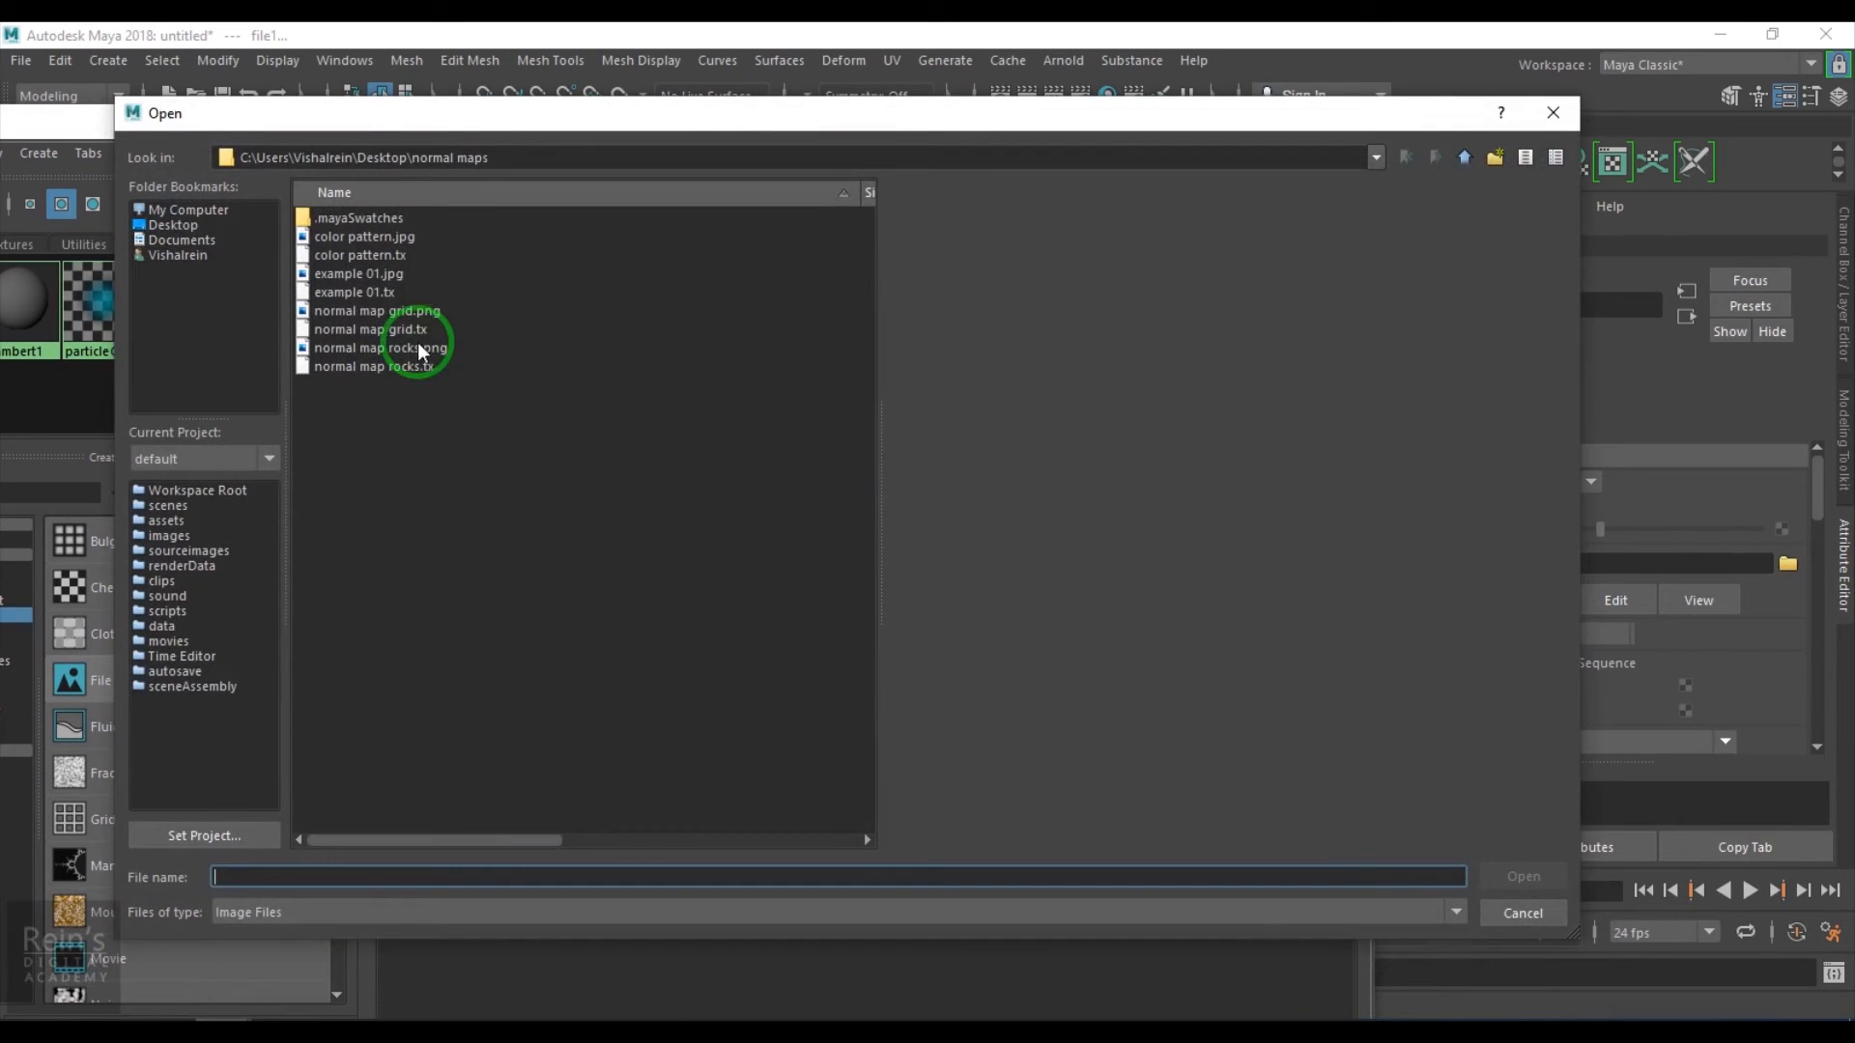
{"action": "left_click", "coordinate": [410, 311]}
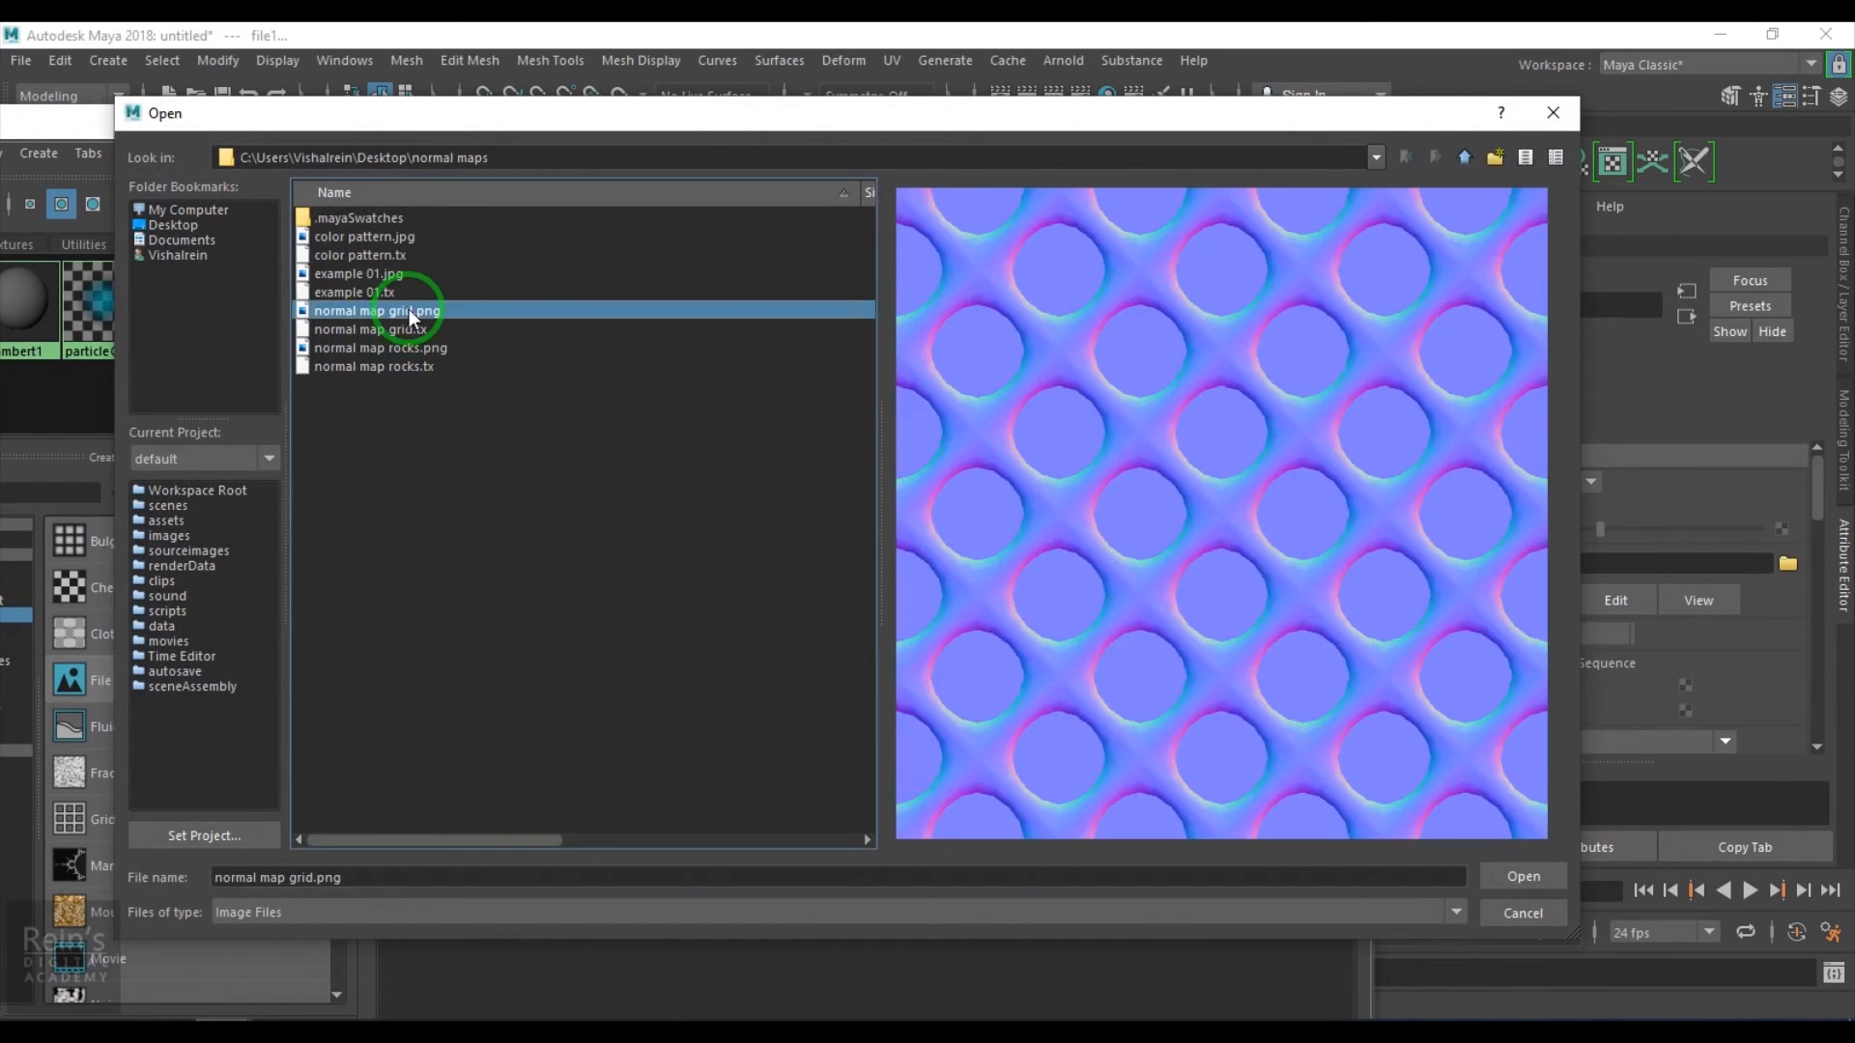
{"action": "left_click", "coordinate": [1523, 876]}
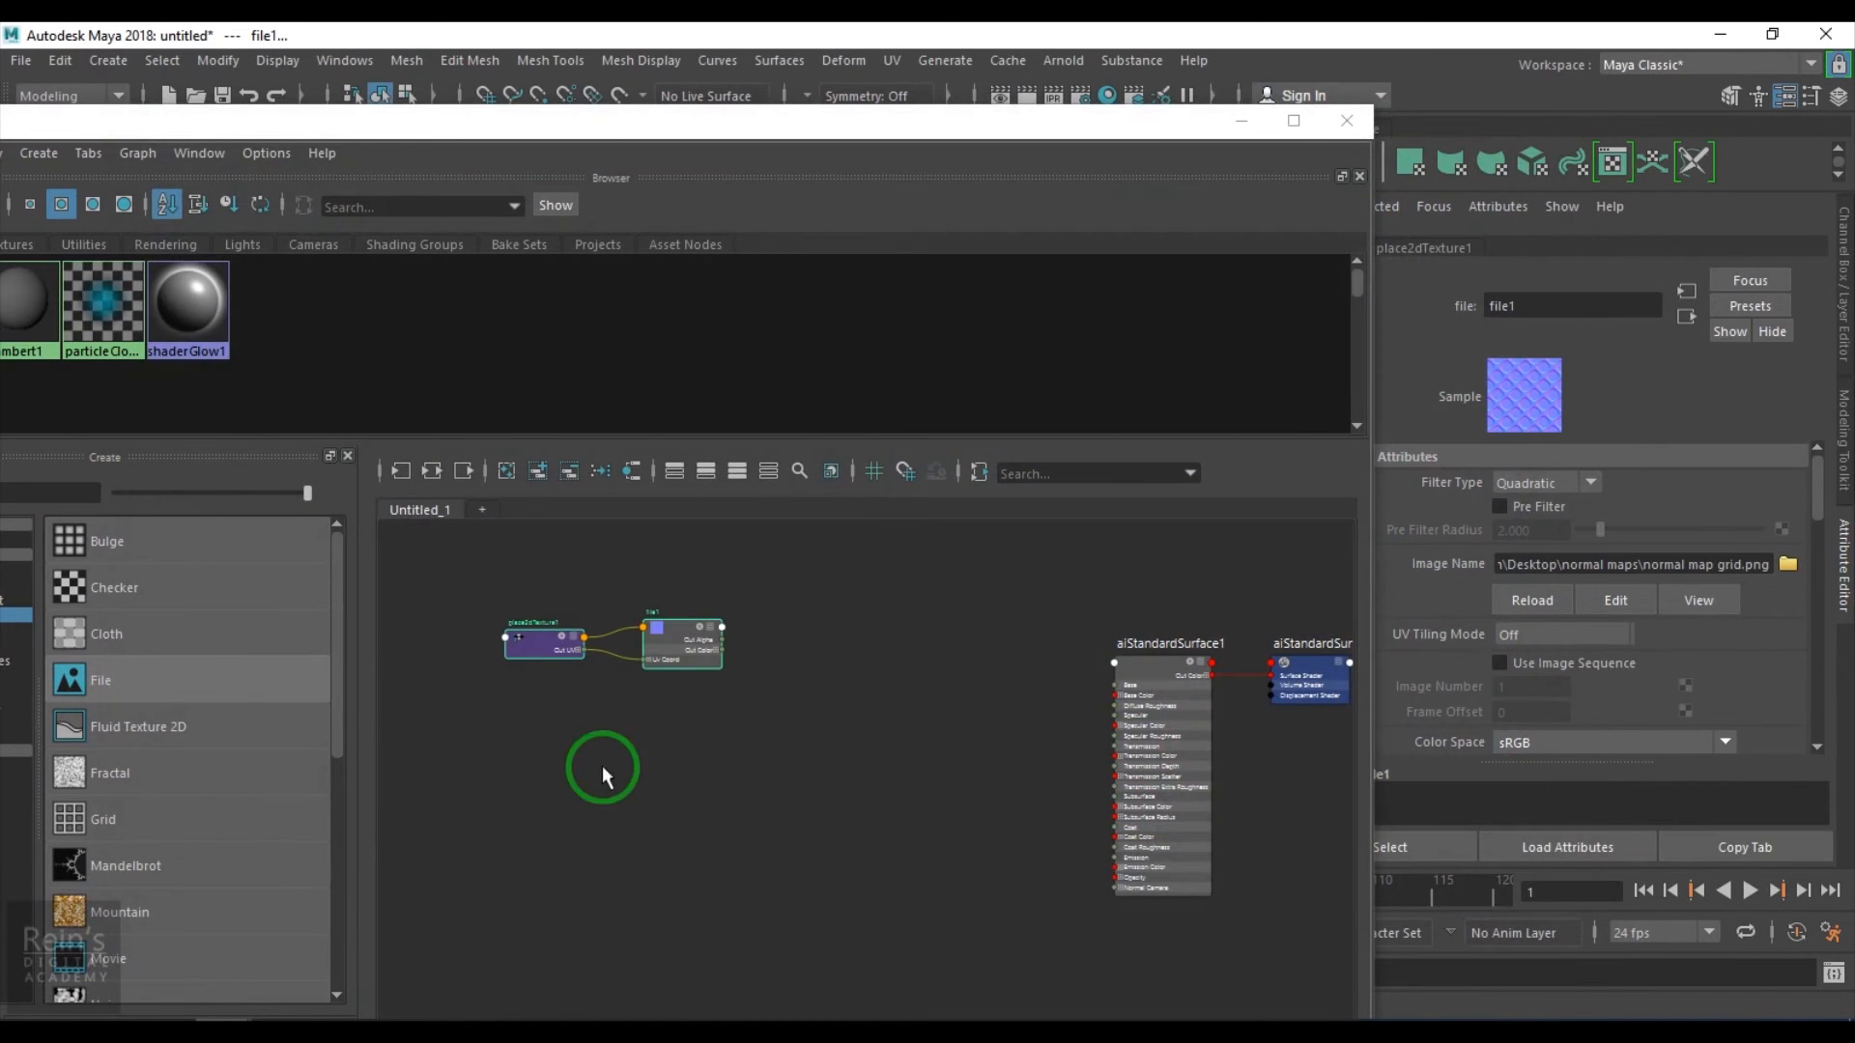
Create a second File texture node below the first and load normal map rocks.png as its image
{"action": "left_click", "coordinate": [204, 687]}
{"action": "left_click_drag", "start_coordinate": [507, 729], "coordinate": [650, 756]}
{"action": "left_click", "coordinate": [811, 821]}
{"action": "left_click", "coordinate": [642, 763]}
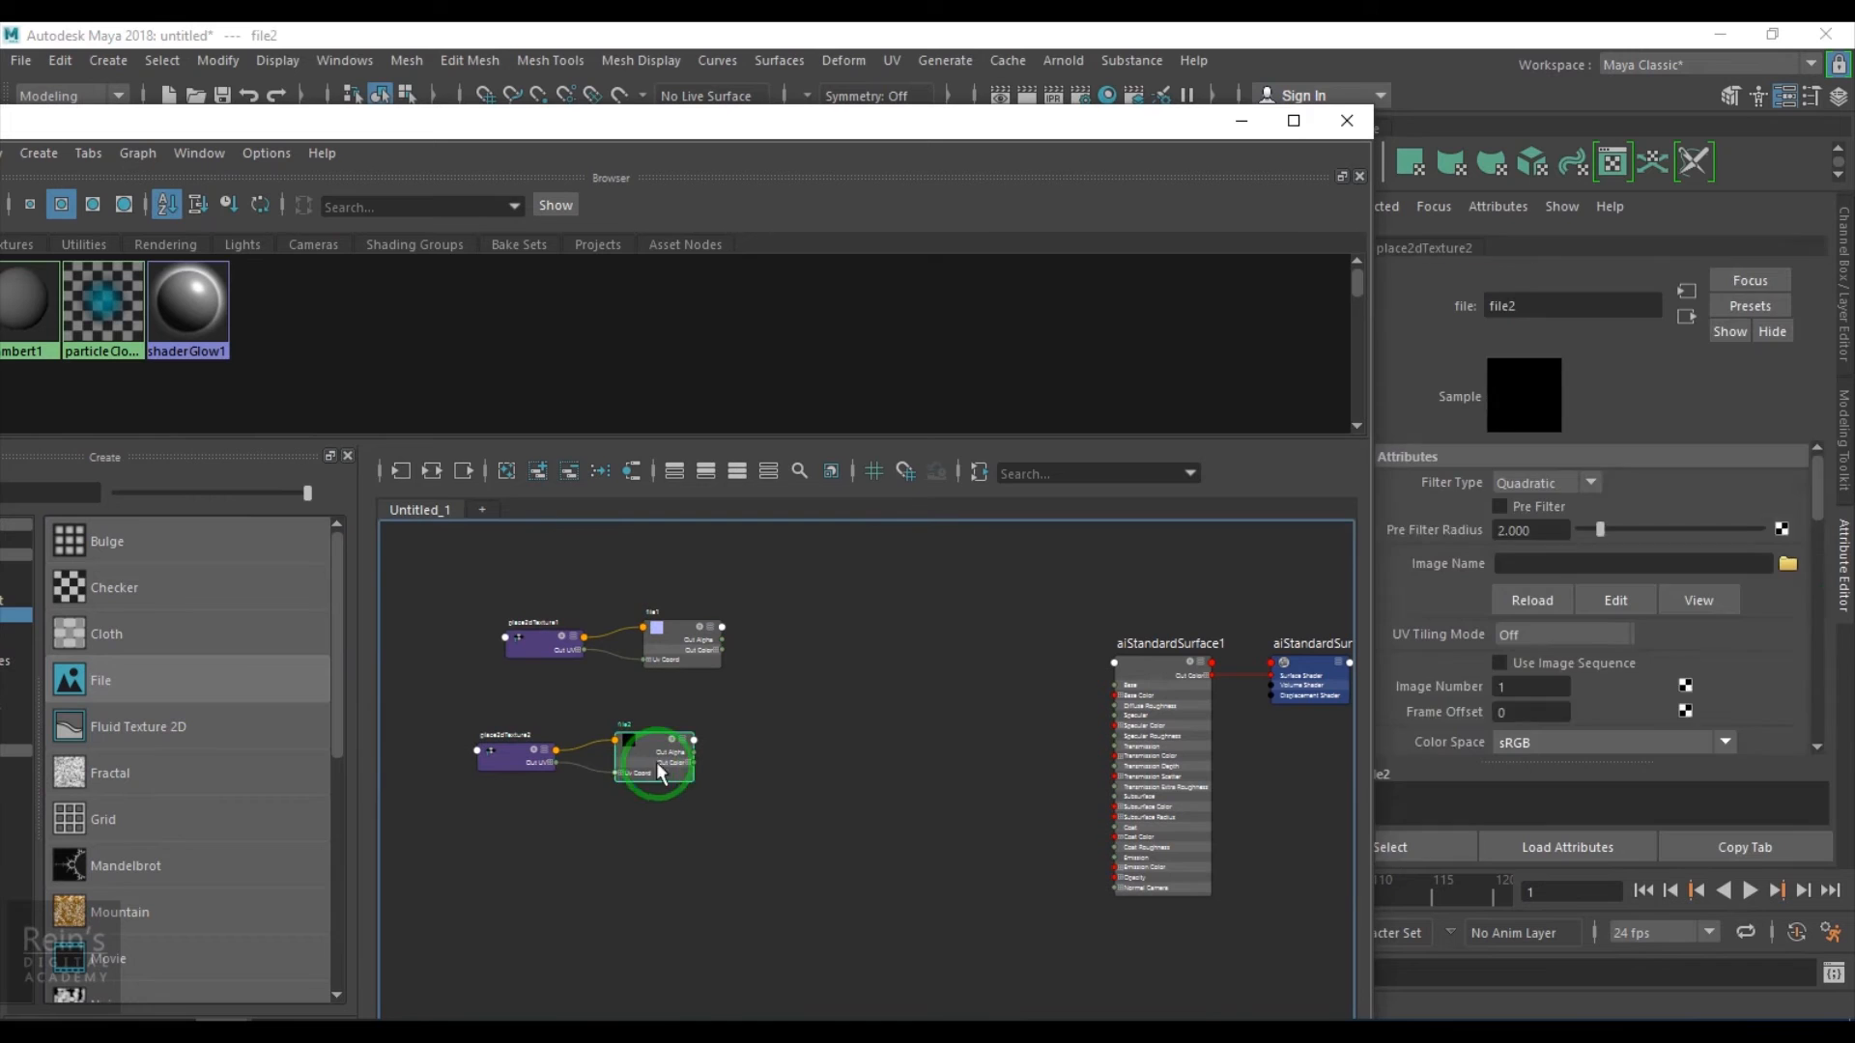
{"action": "left_click", "coordinate": [1787, 566]}
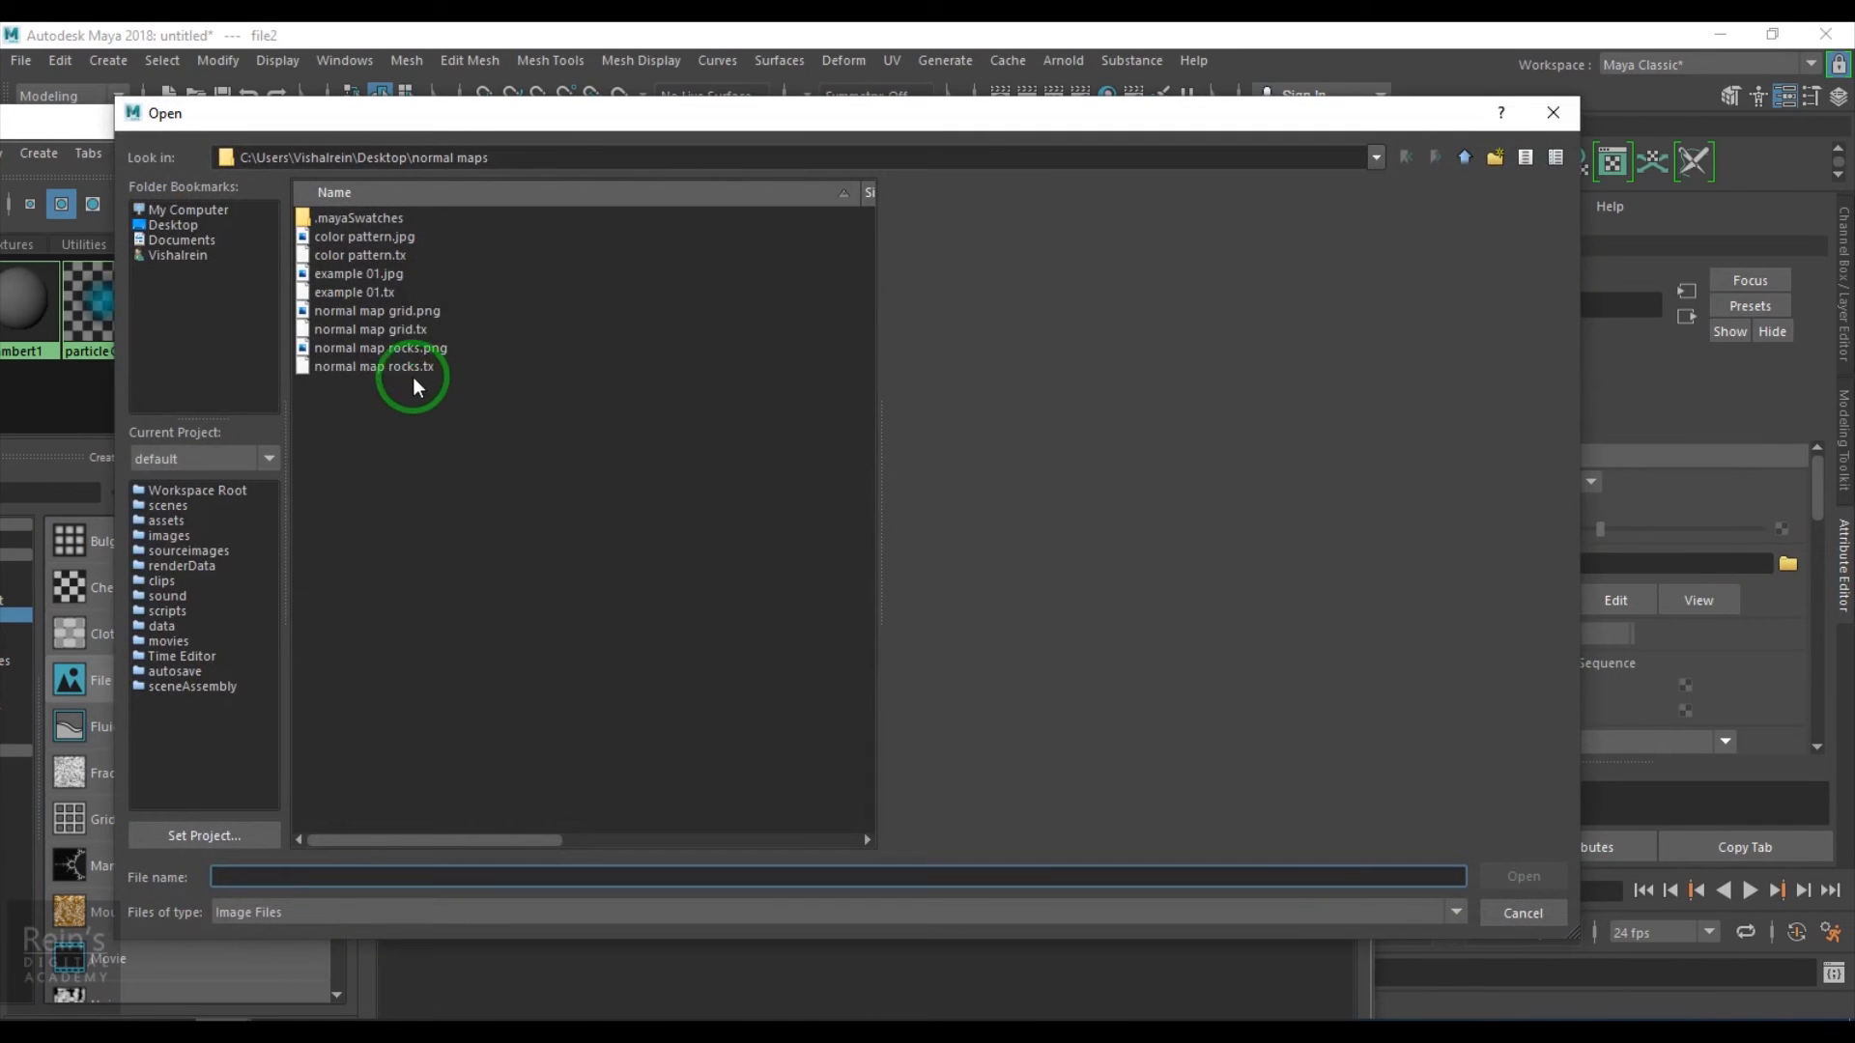
{"action": "double_click", "coordinate": [432, 347]}
Move the file2 and place2dTexture2 nodes together closer to aiStandardSurface1
{"action": "scroll", "coordinate": [734, 758], "scroll_direction": "up", "scroll_amount": 2}
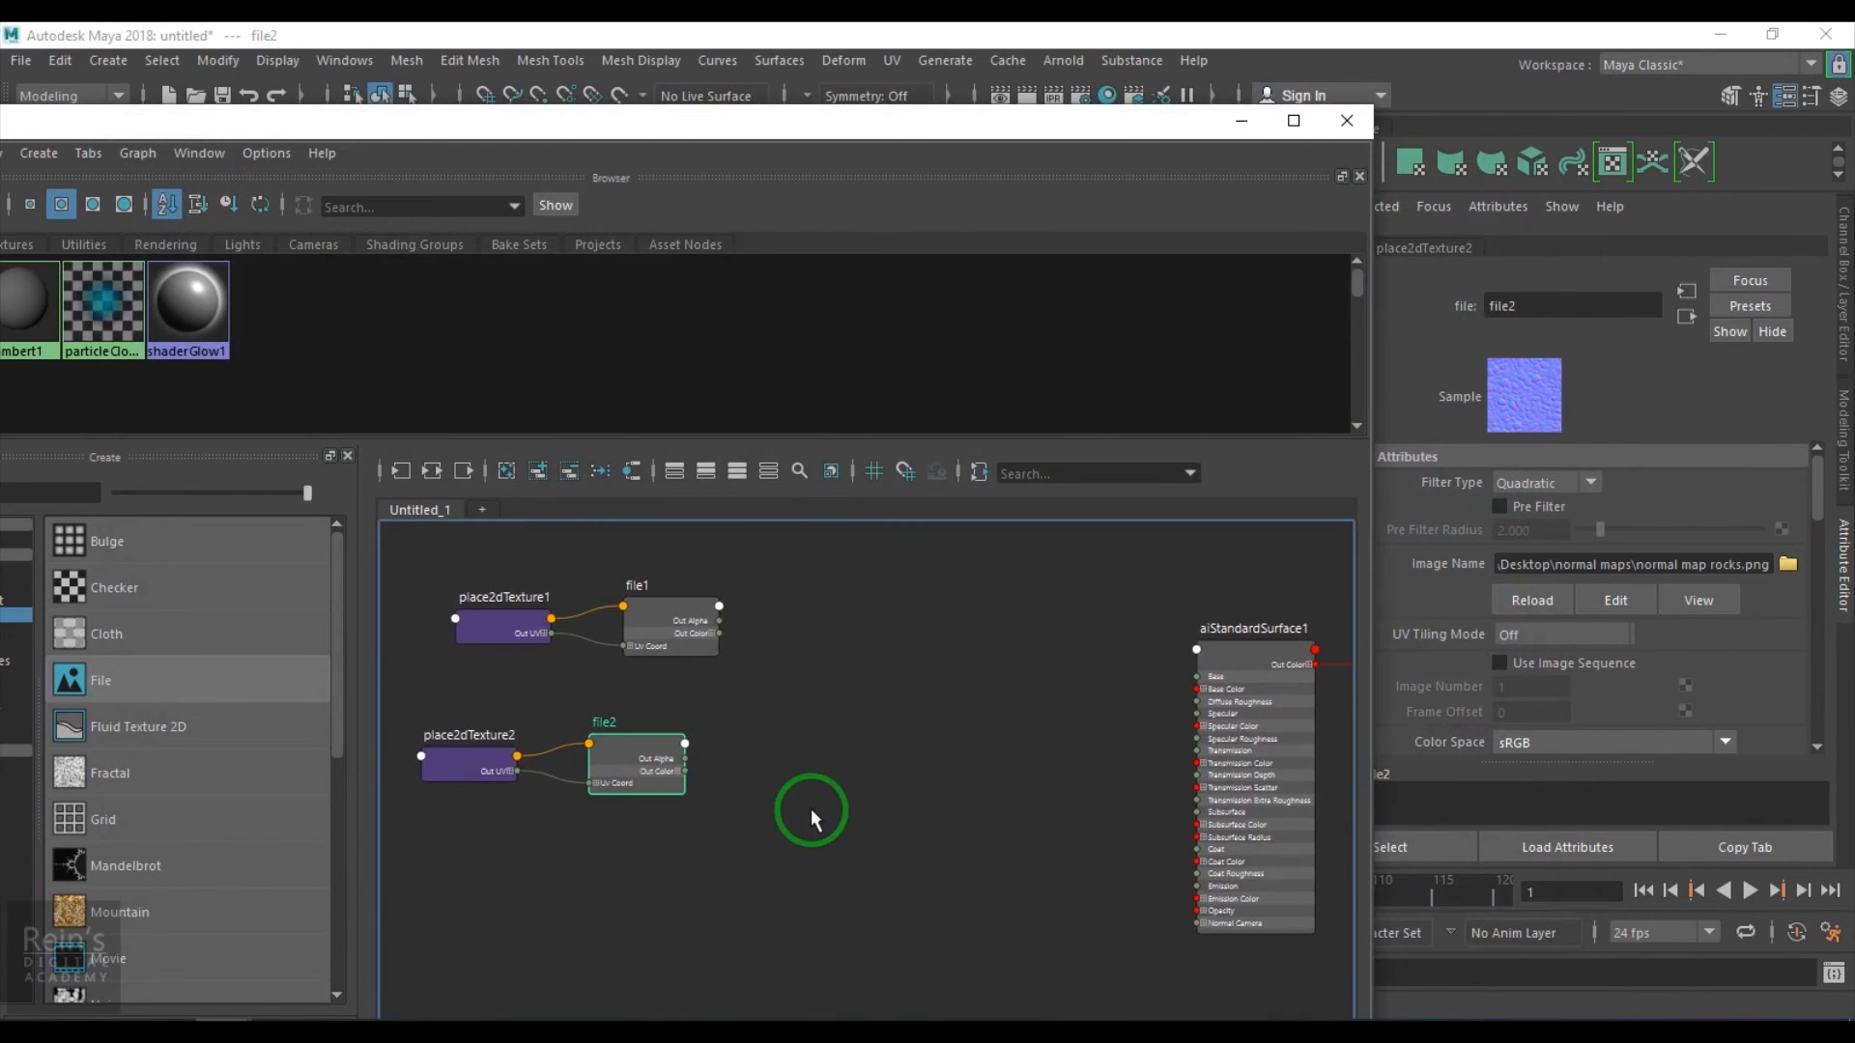
{"action": "left_click_drag", "start_coordinate": [477, 703], "coordinate": [914, 856]}
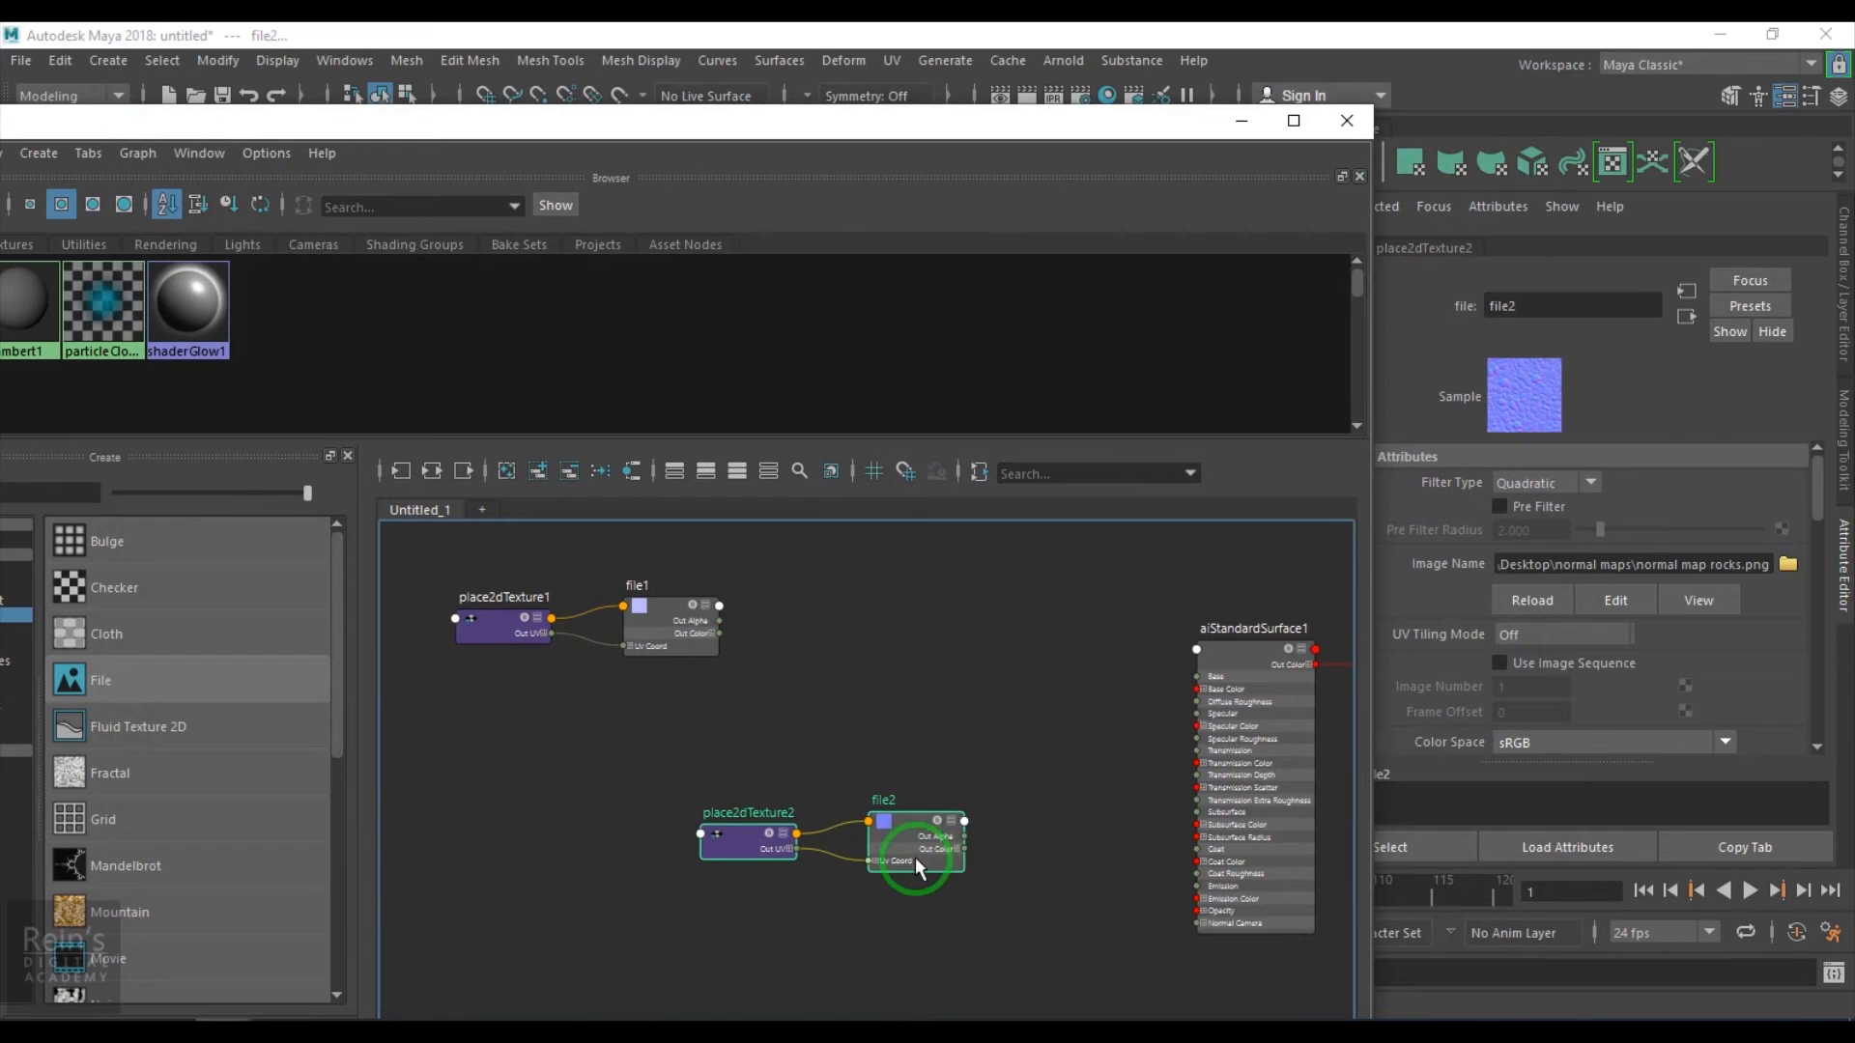
{"action": "middle_click_drag", "start_coordinate": [919, 898], "coordinate": [862, 884], "text": "alt"}
{"action": "right_click_drag", "start_coordinate": [864, 886], "coordinate": [1018, 1016], "text": "alt"}
{"action": "middle_click_drag", "start_coordinate": [952, 943], "coordinate": [908, 922], "text": "alt"}
{"action": "right_click_drag", "start_coordinate": [906, 920], "coordinate": [949, 973], "text": "alt"}
Add an aiNormalMap node between file2 and aiStandardSurface1
{"action": "left_click", "coordinate": [940, 731]}
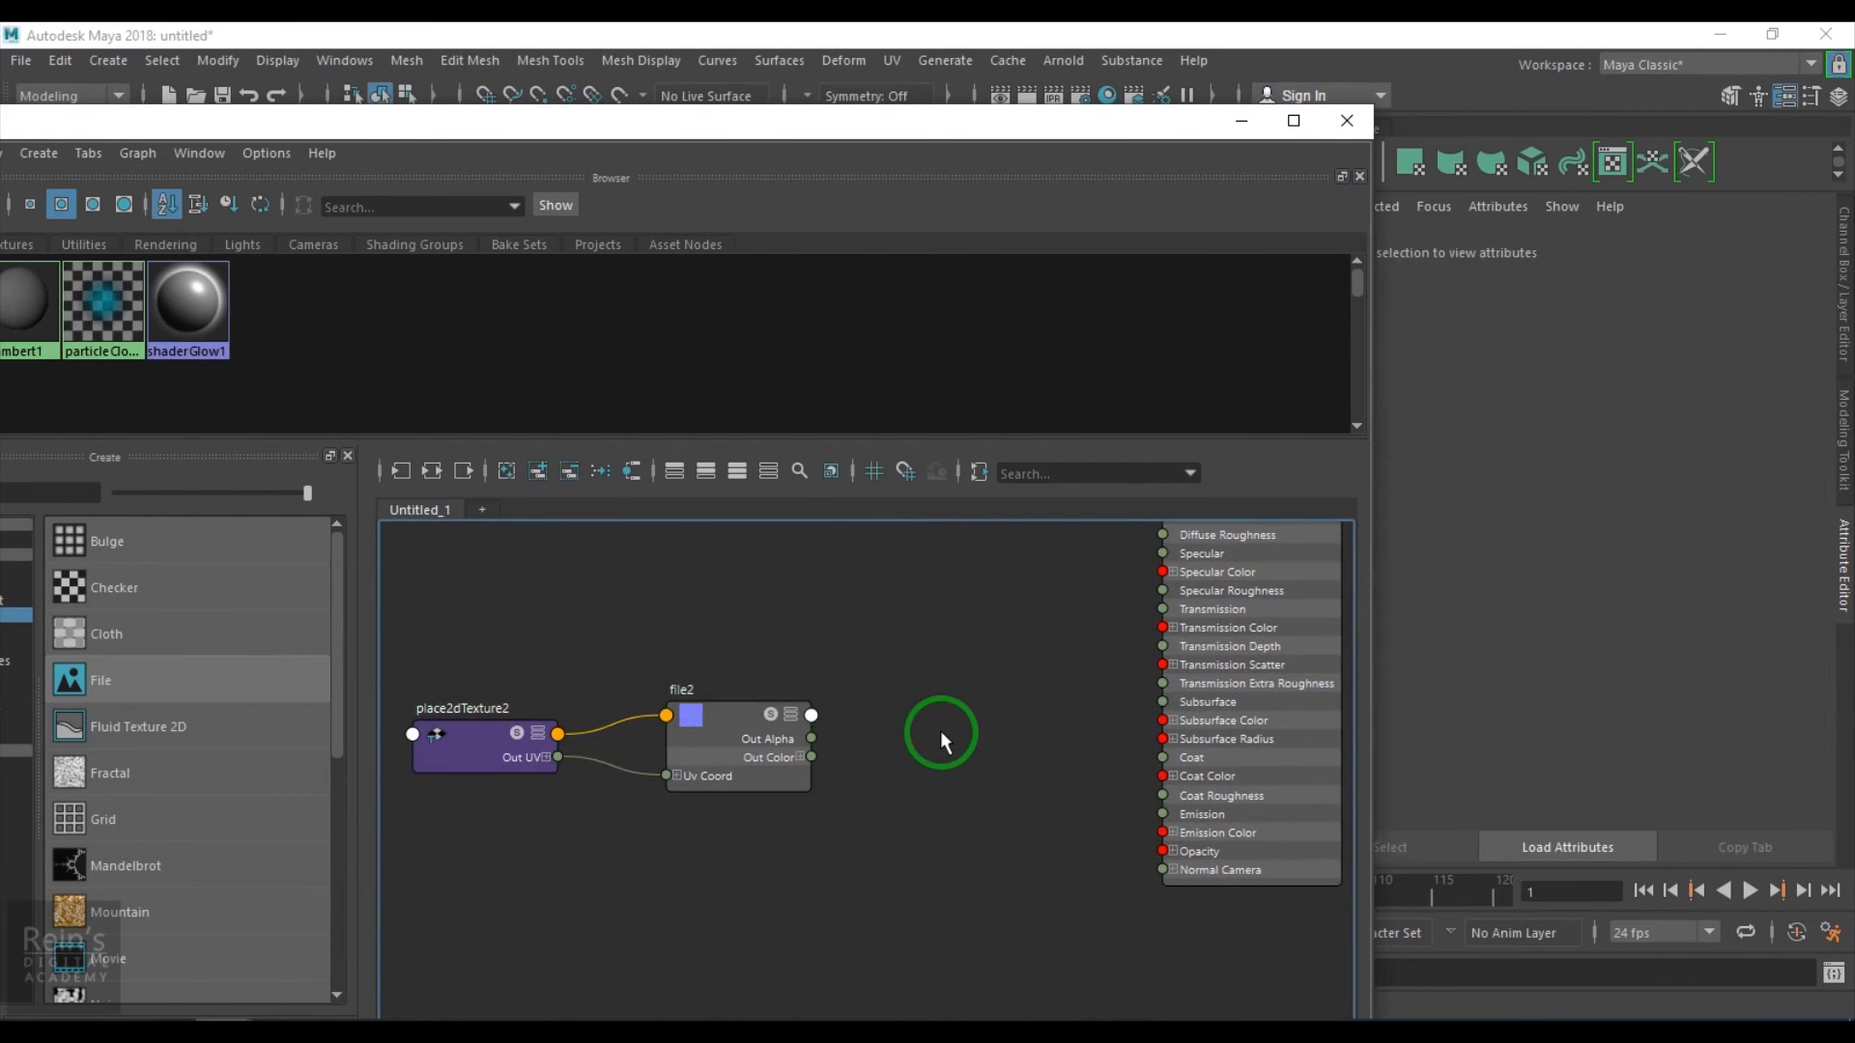
{"action": "key", "text": "Tab"}
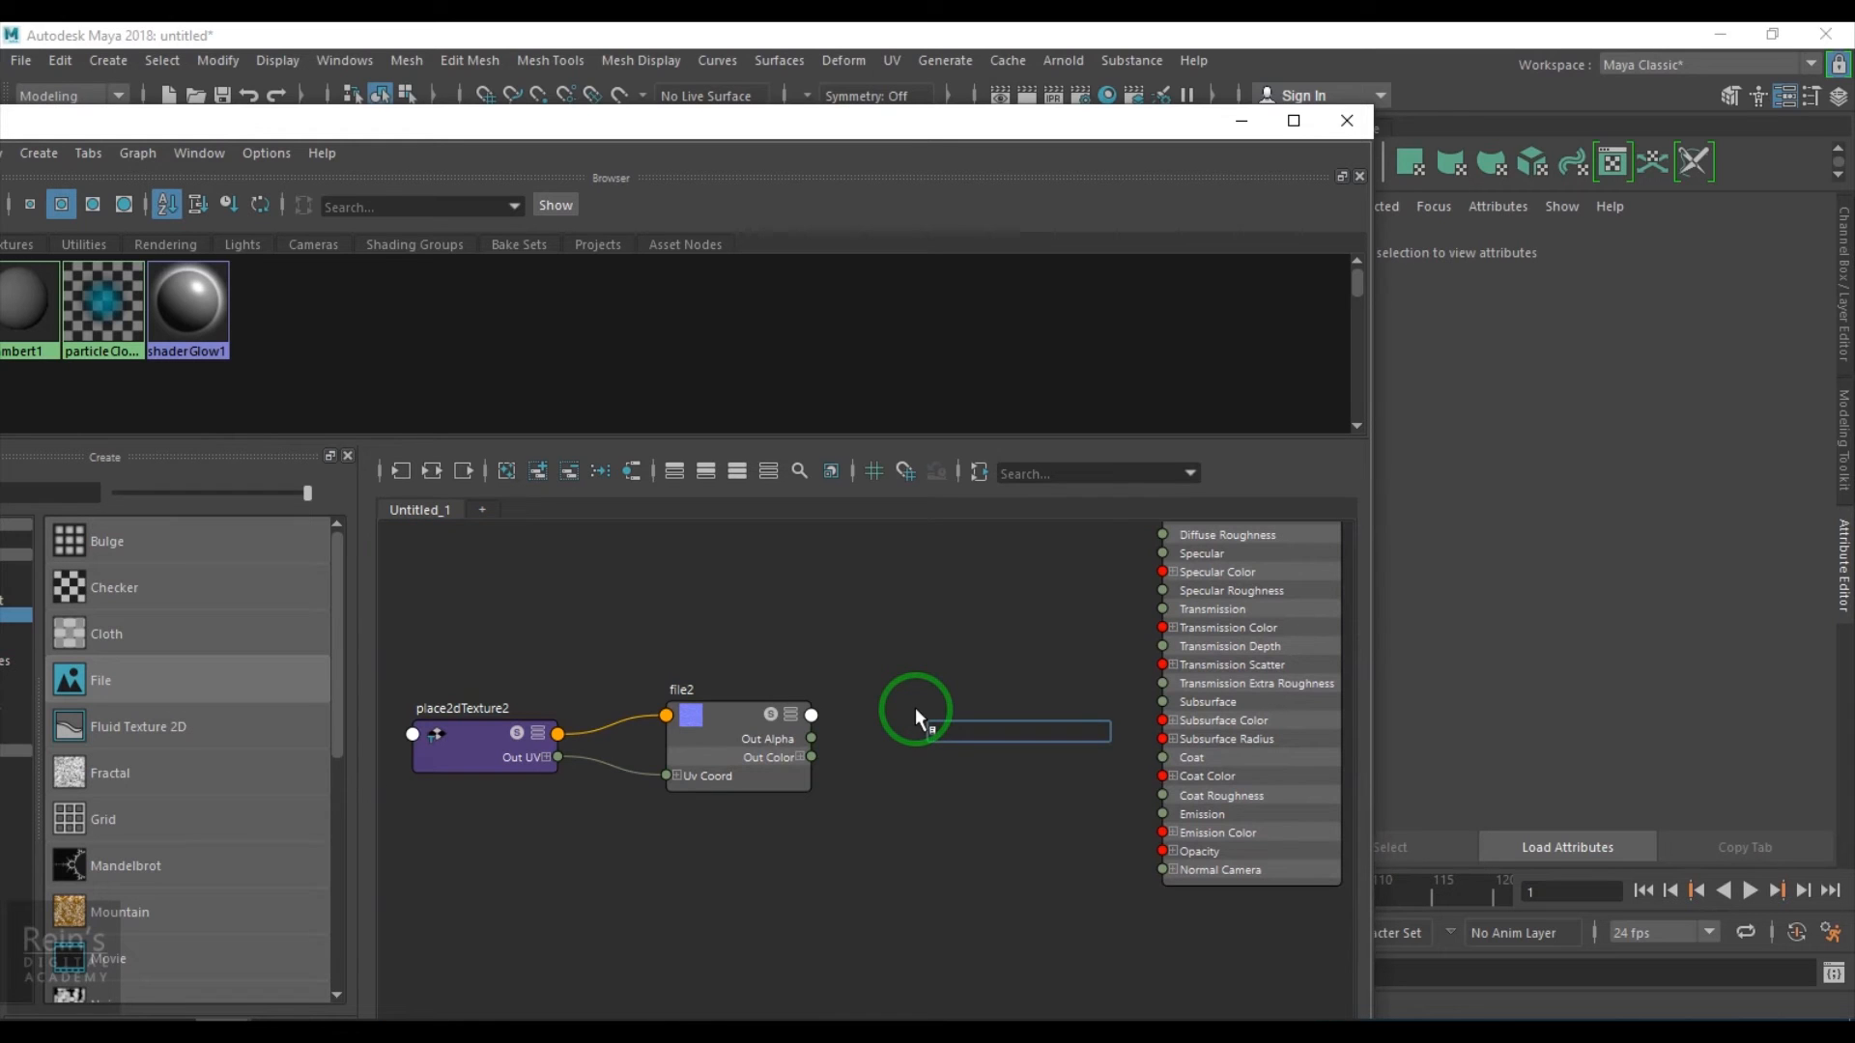
{"action": "type", "text": "no"}
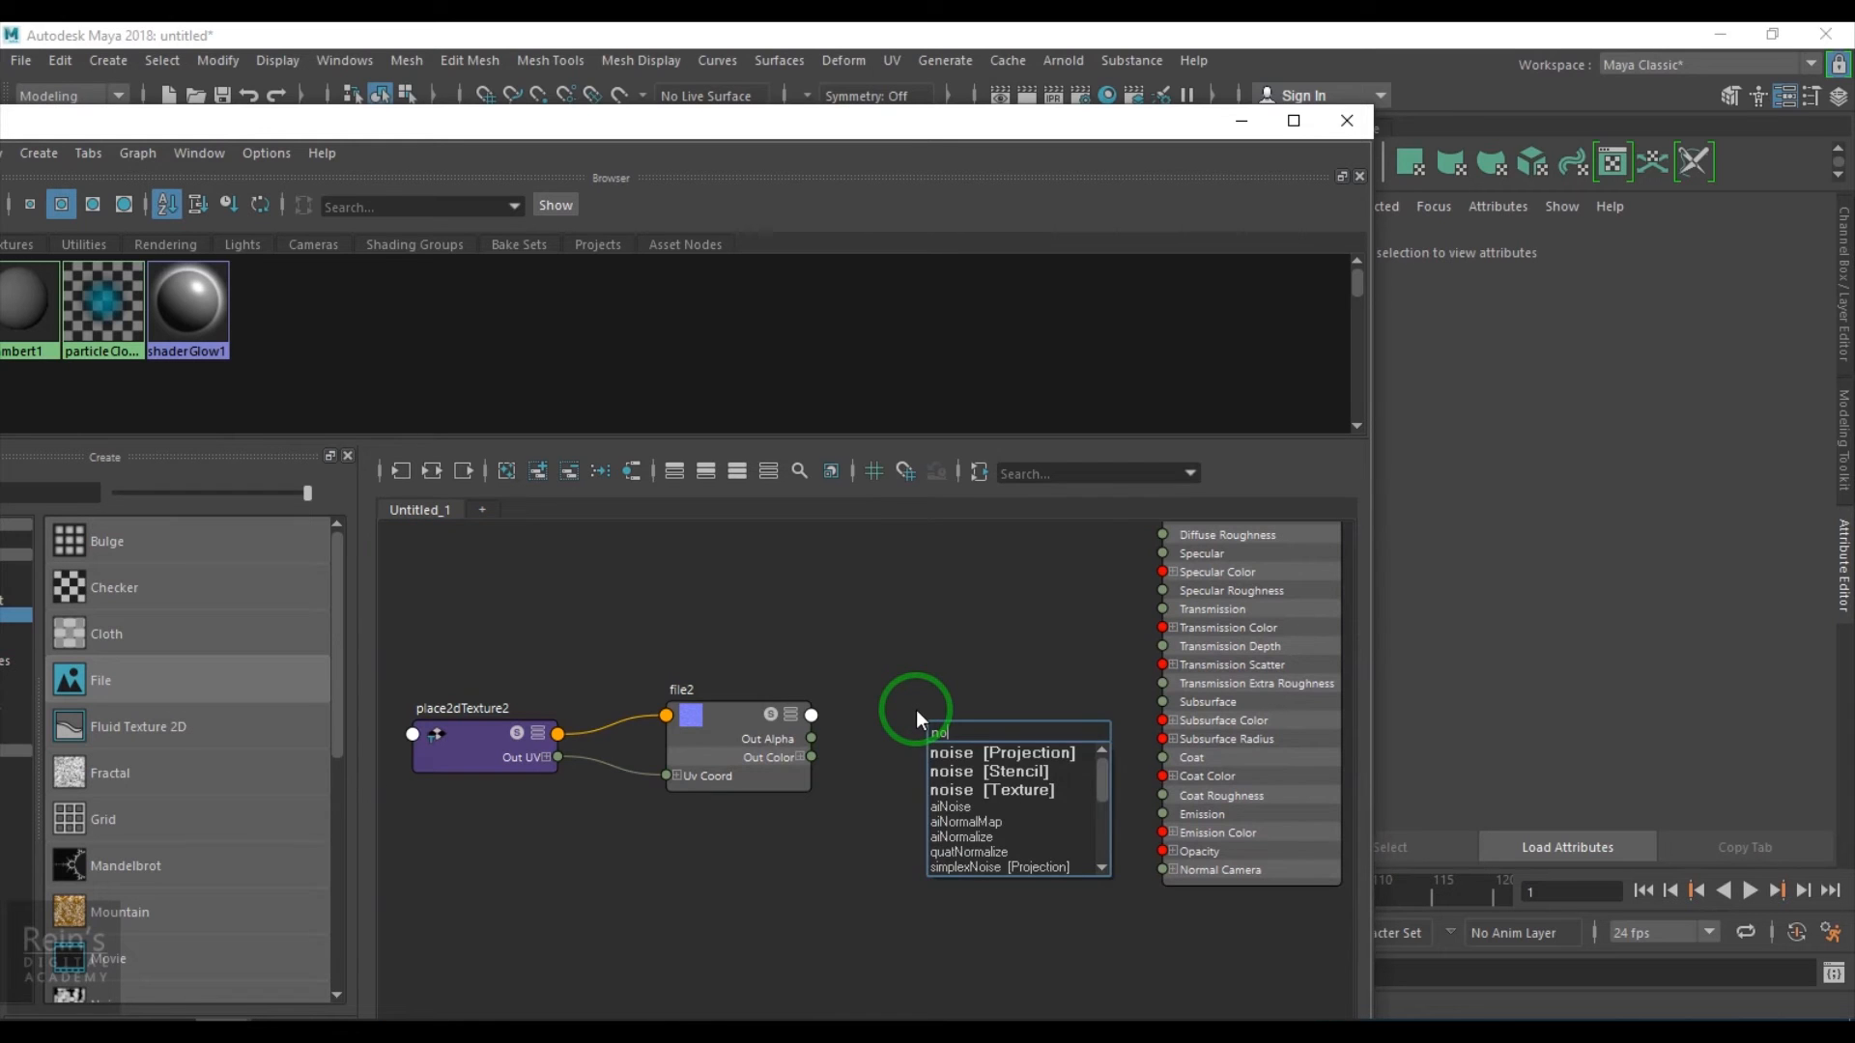
{"action": "type", "text": "m"}
{"action": "key", "text": "BackSpace"}
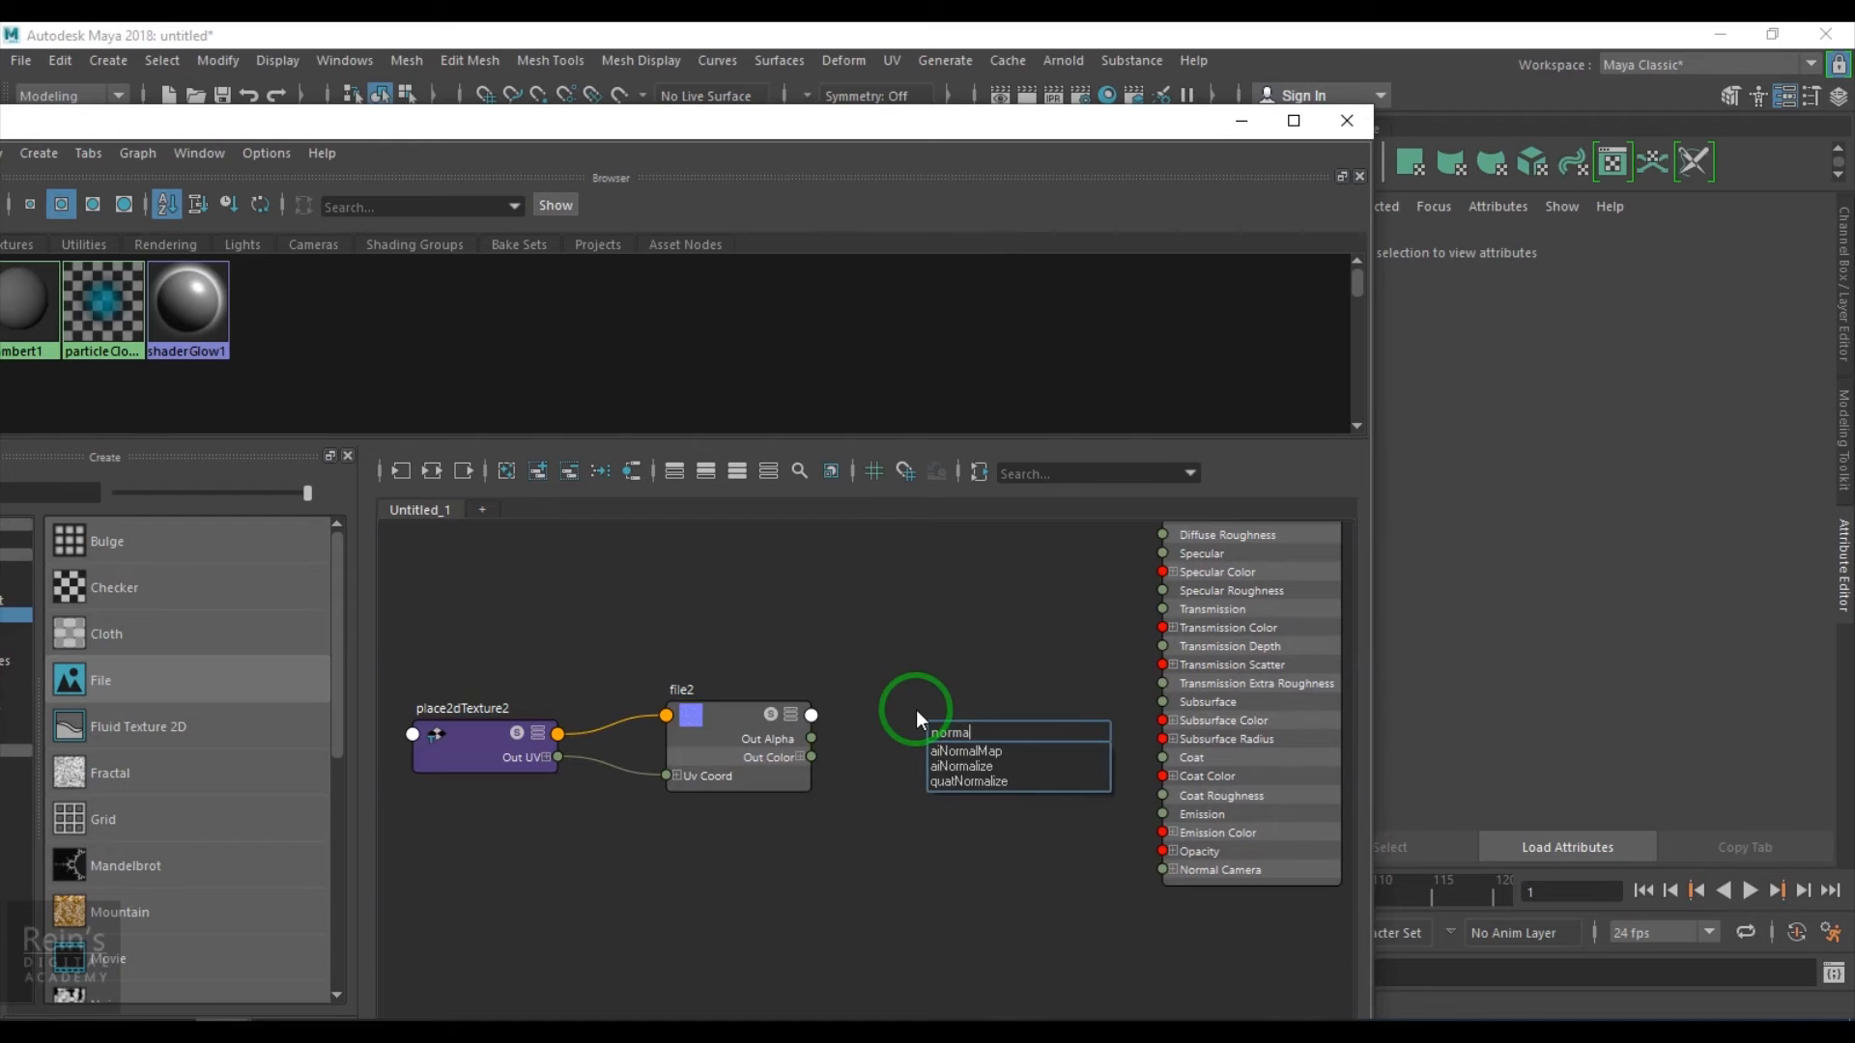
{"action": "left_click", "coordinate": [966, 750]}
{"action": "left_click_drag", "start_coordinate": [978, 768], "coordinate": [987, 743]}
Connect file2's Out Color to the aiNormalMap1 Input, and its Out Value to aiStandardSurface1's Normal Camera
{"action": "middle_click_drag", "start_coordinate": [995, 941], "coordinate": [882, 933], "text": "alt"}
{"action": "scroll", "coordinate": [882, 933], "scroll_direction": "up", "scroll_amount": 3}
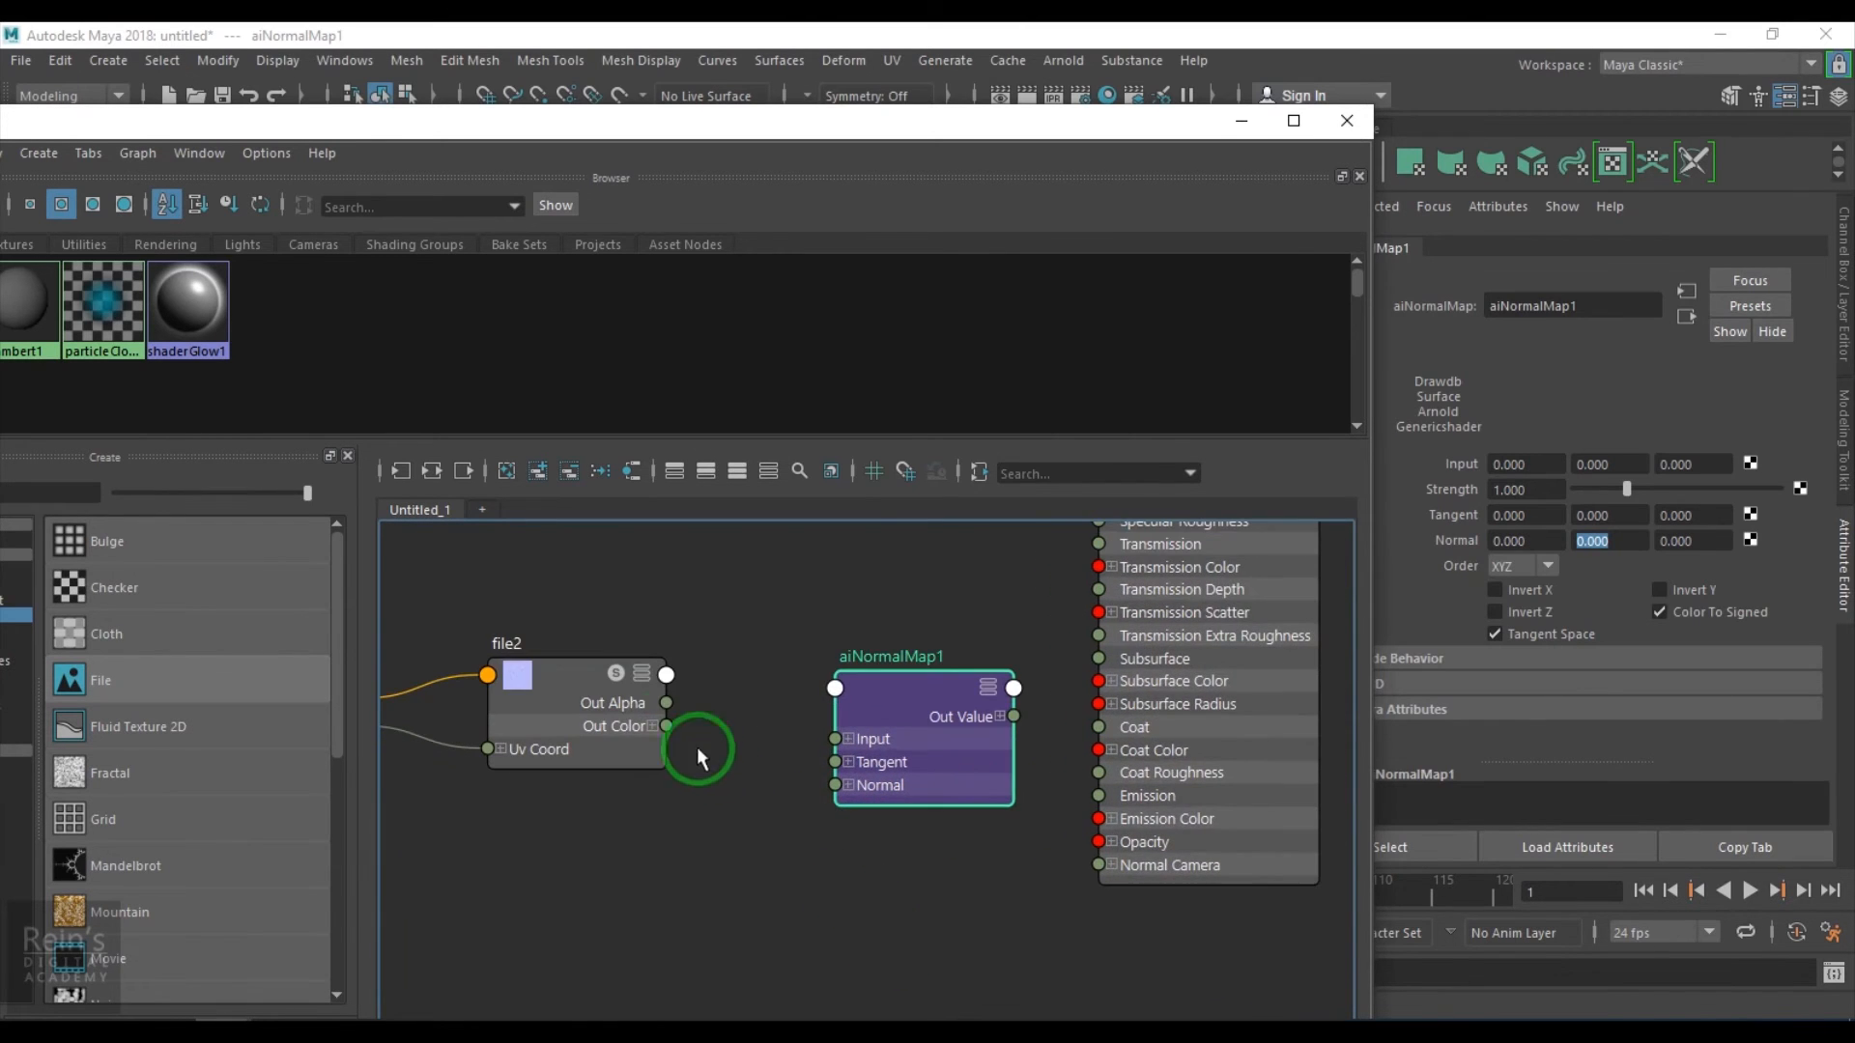
{"action": "left_click_drag", "start_coordinate": [744, 641], "coordinate": [836, 744]}
{"action": "left_click_drag", "start_coordinate": [936, 695], "coordinate": [835, 703]}
{"action": "middle_click_drag", "start_coordinate": [919, 808], "coordinate": [734, 826], "text": "alt"}
{"action": "right_click_drag", "start_coordinate": [734, 821], "coordinate": [754, 836], "text": "alt"}
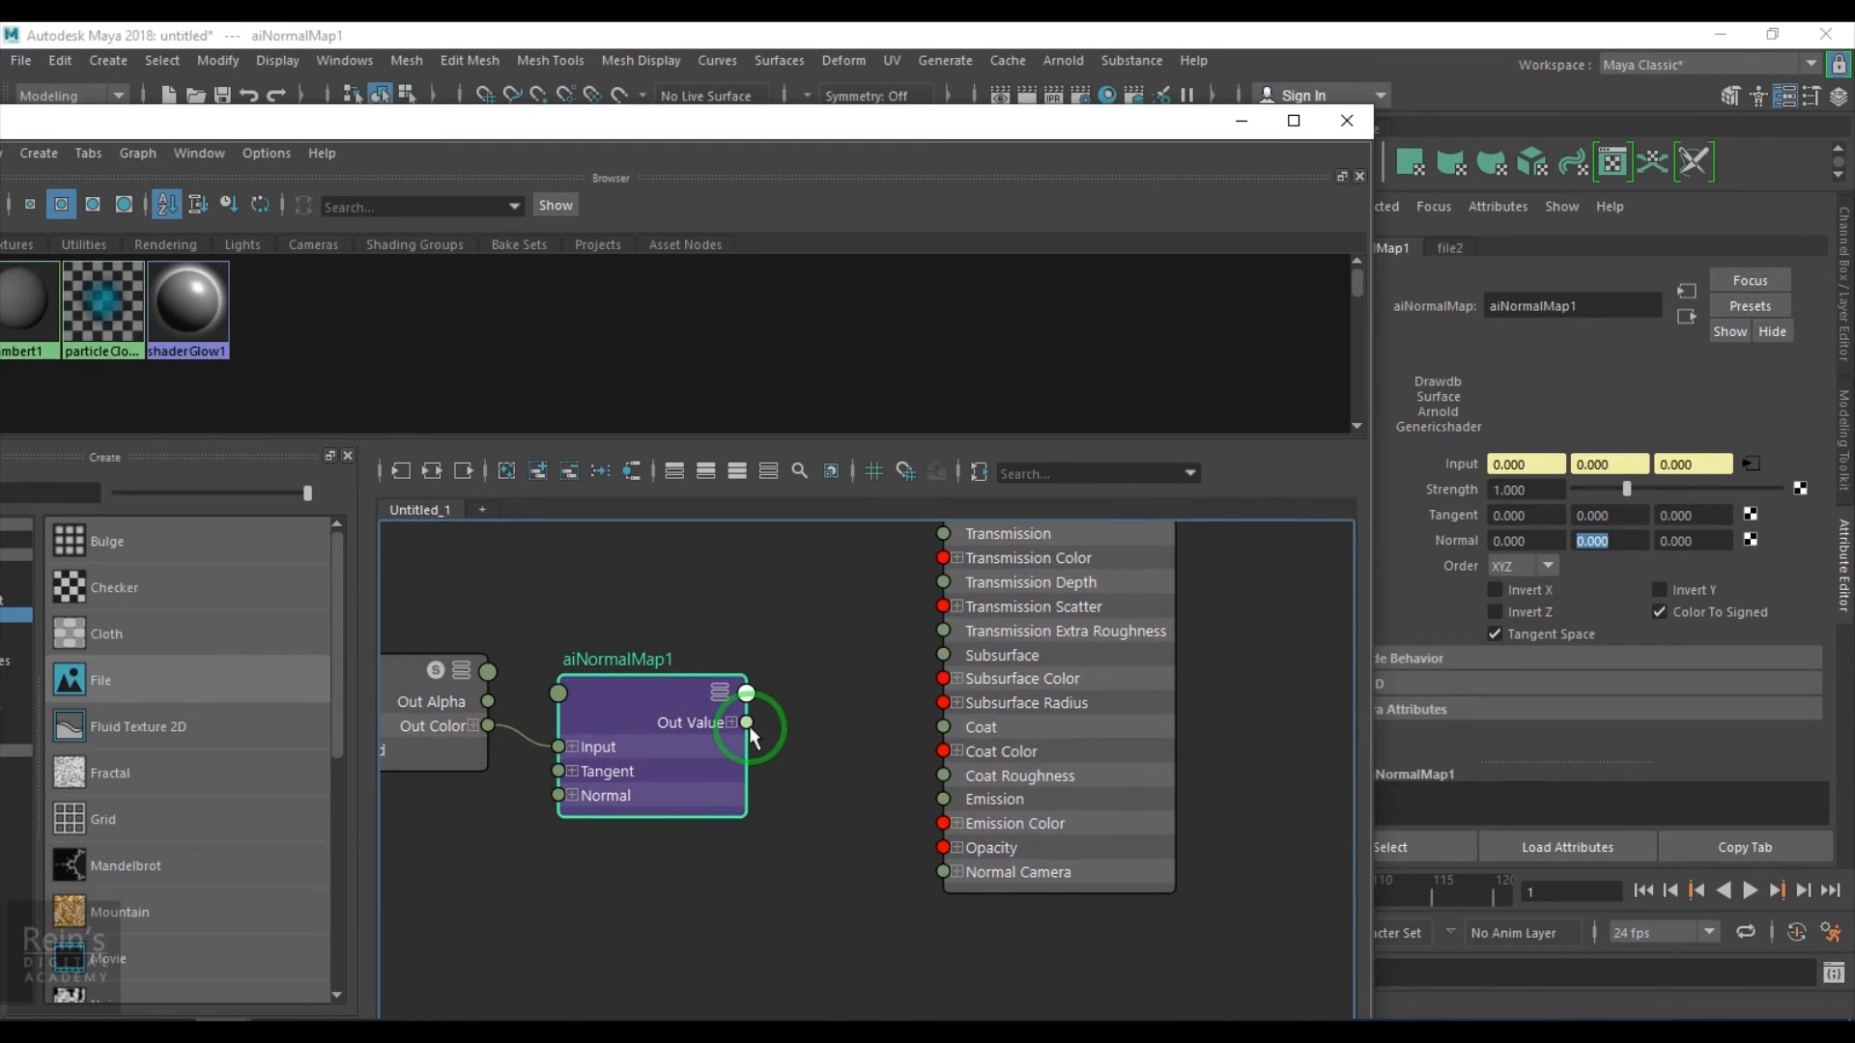
{"action": "left_click_drag", "start_coordinate": [828, 732], "coordinate": [942, 871]}
Reopen the Arnold RenderView and run a live IPR render to inspect the rocks normal map on the plane
{"action": "left_click_drag", "start_coordinate": [909, 132], "coordinate": [942, 843]}
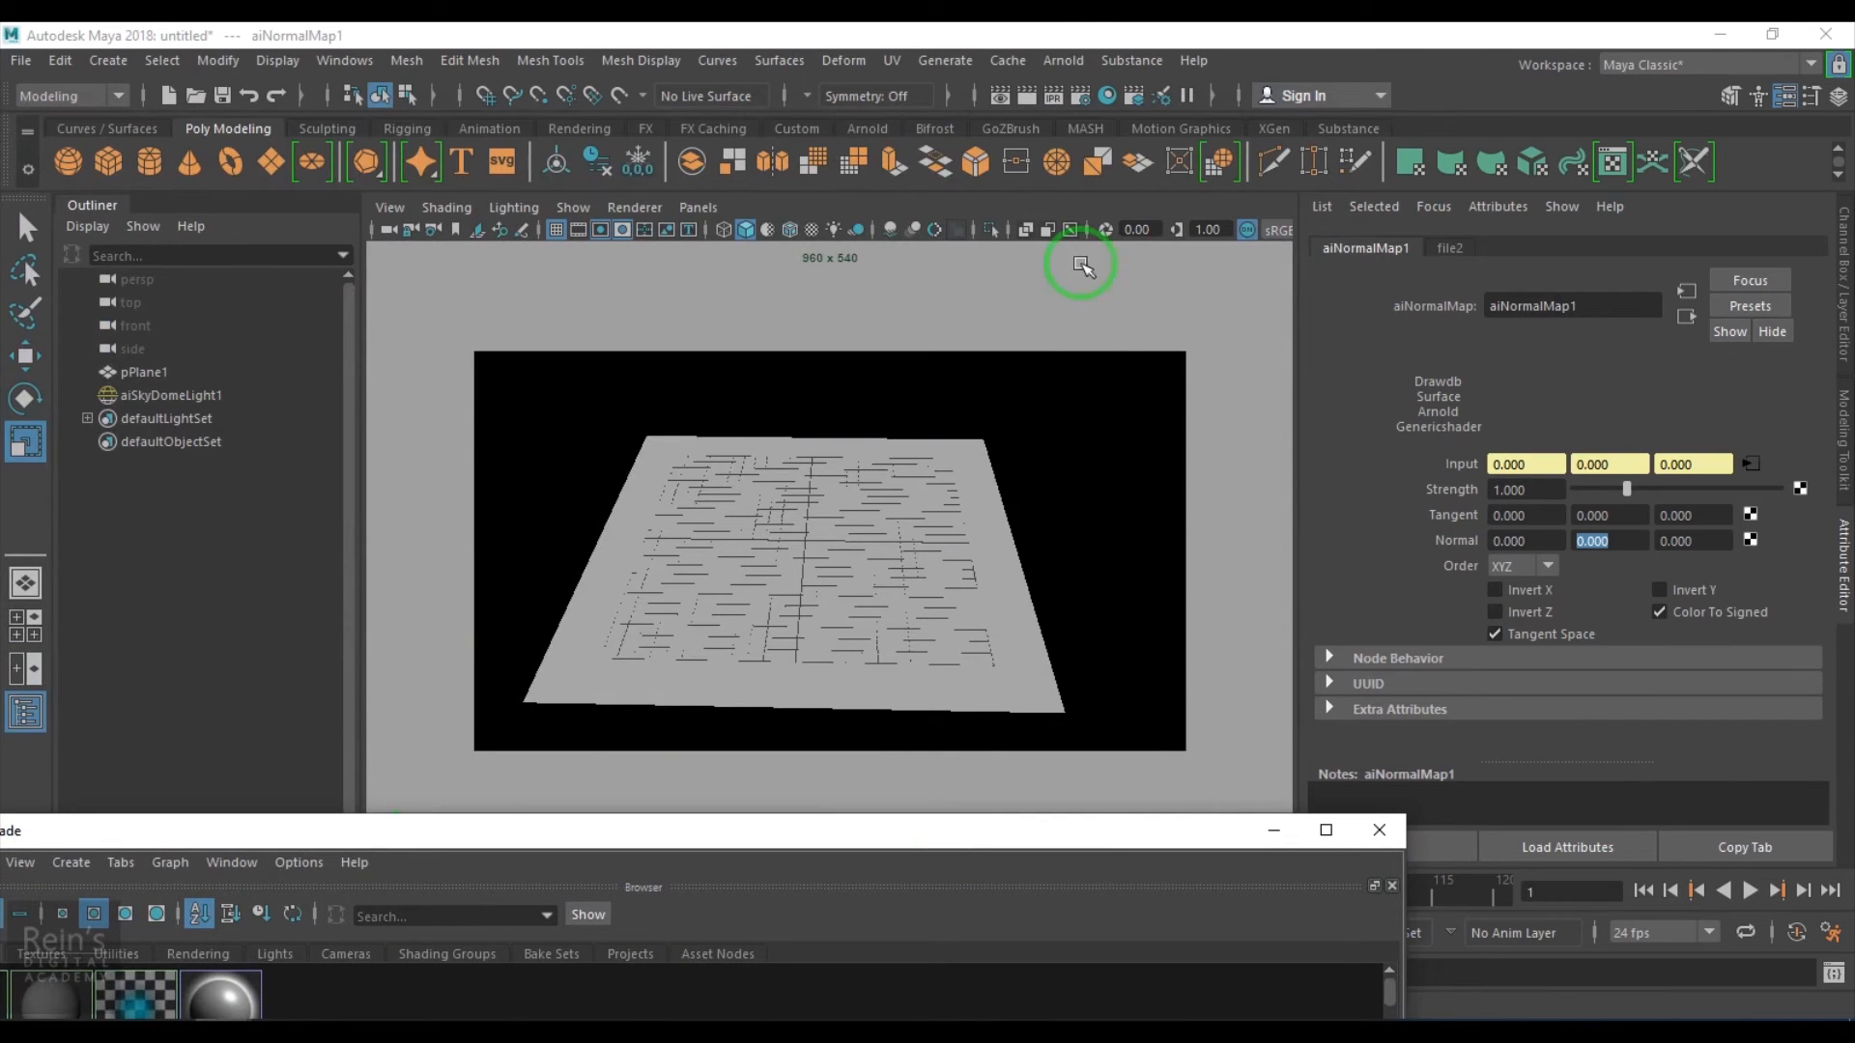
{"action": "left_click", "coordinate": [1062, 60]}
{"action": "left_click", "coordinate": [1077, 129]}
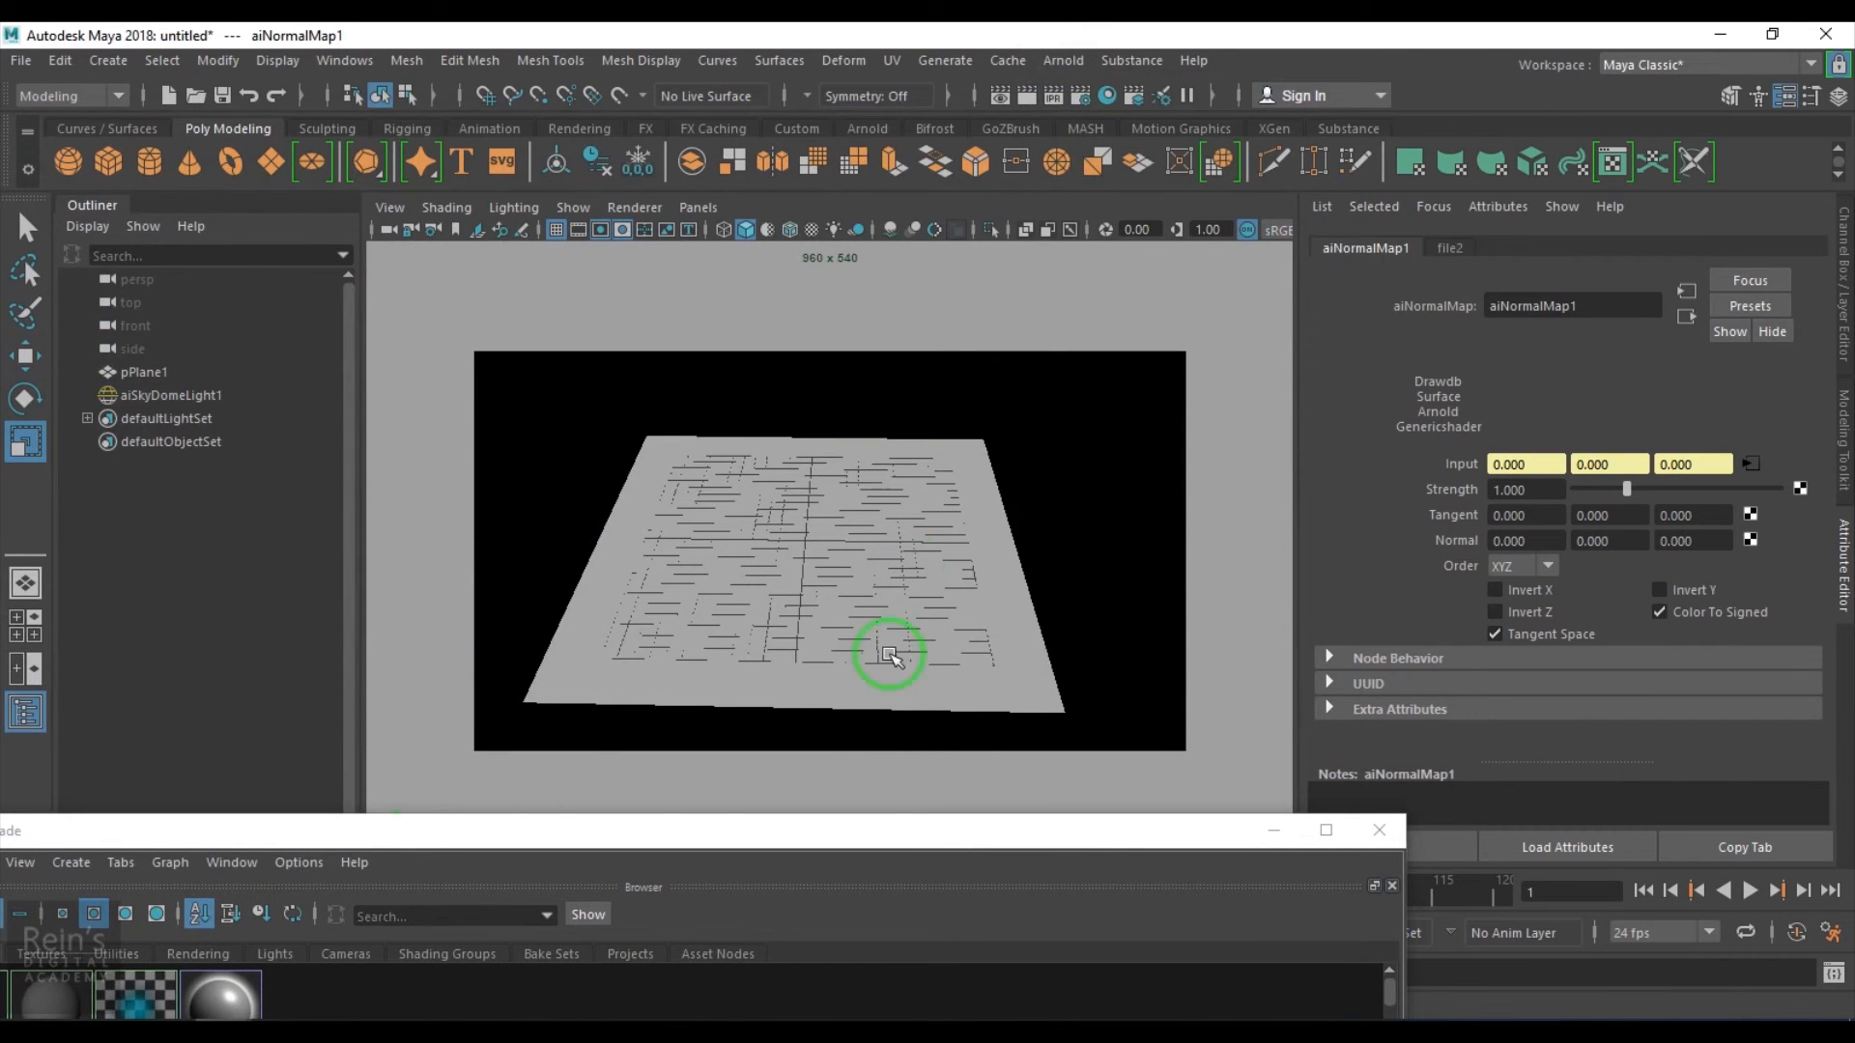
{"action": "left_click_drag", "start_coordinate": [664, 836], "coordinate": [1340, 620]}
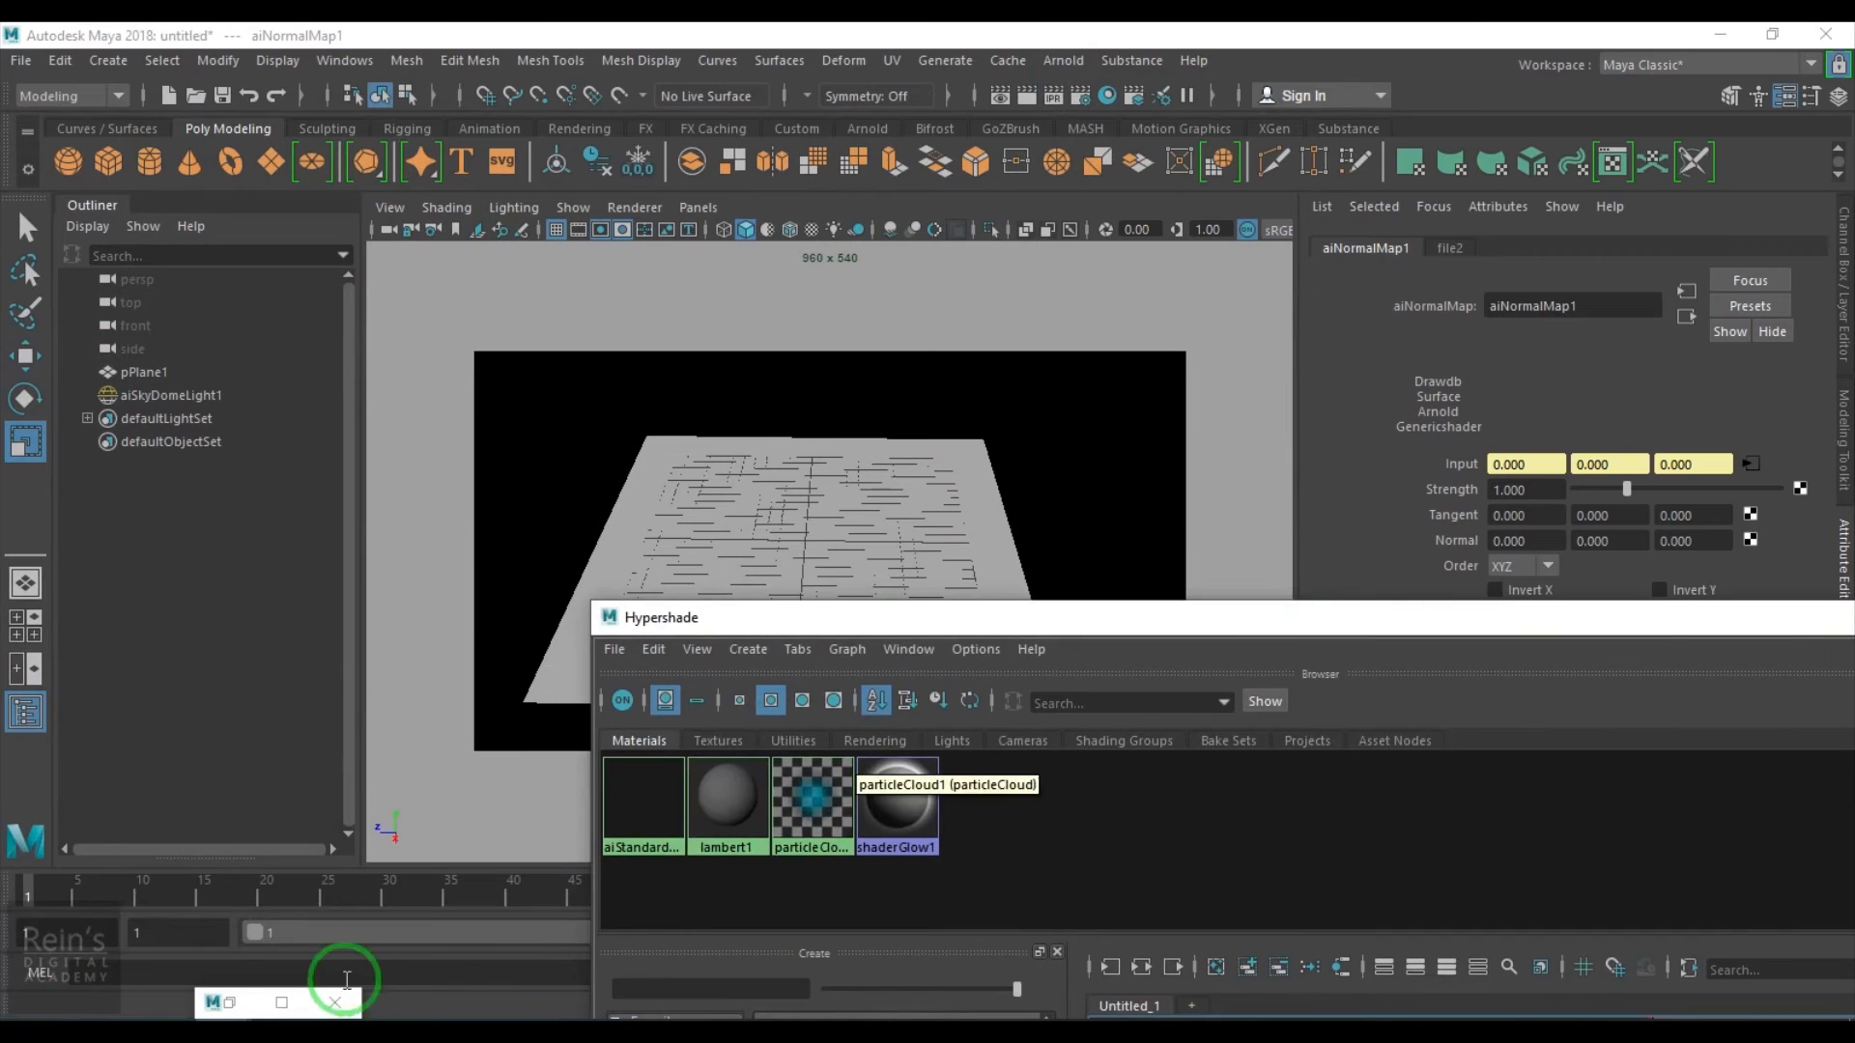
{"action": "left_click", "coordinate": [244, 1007]}
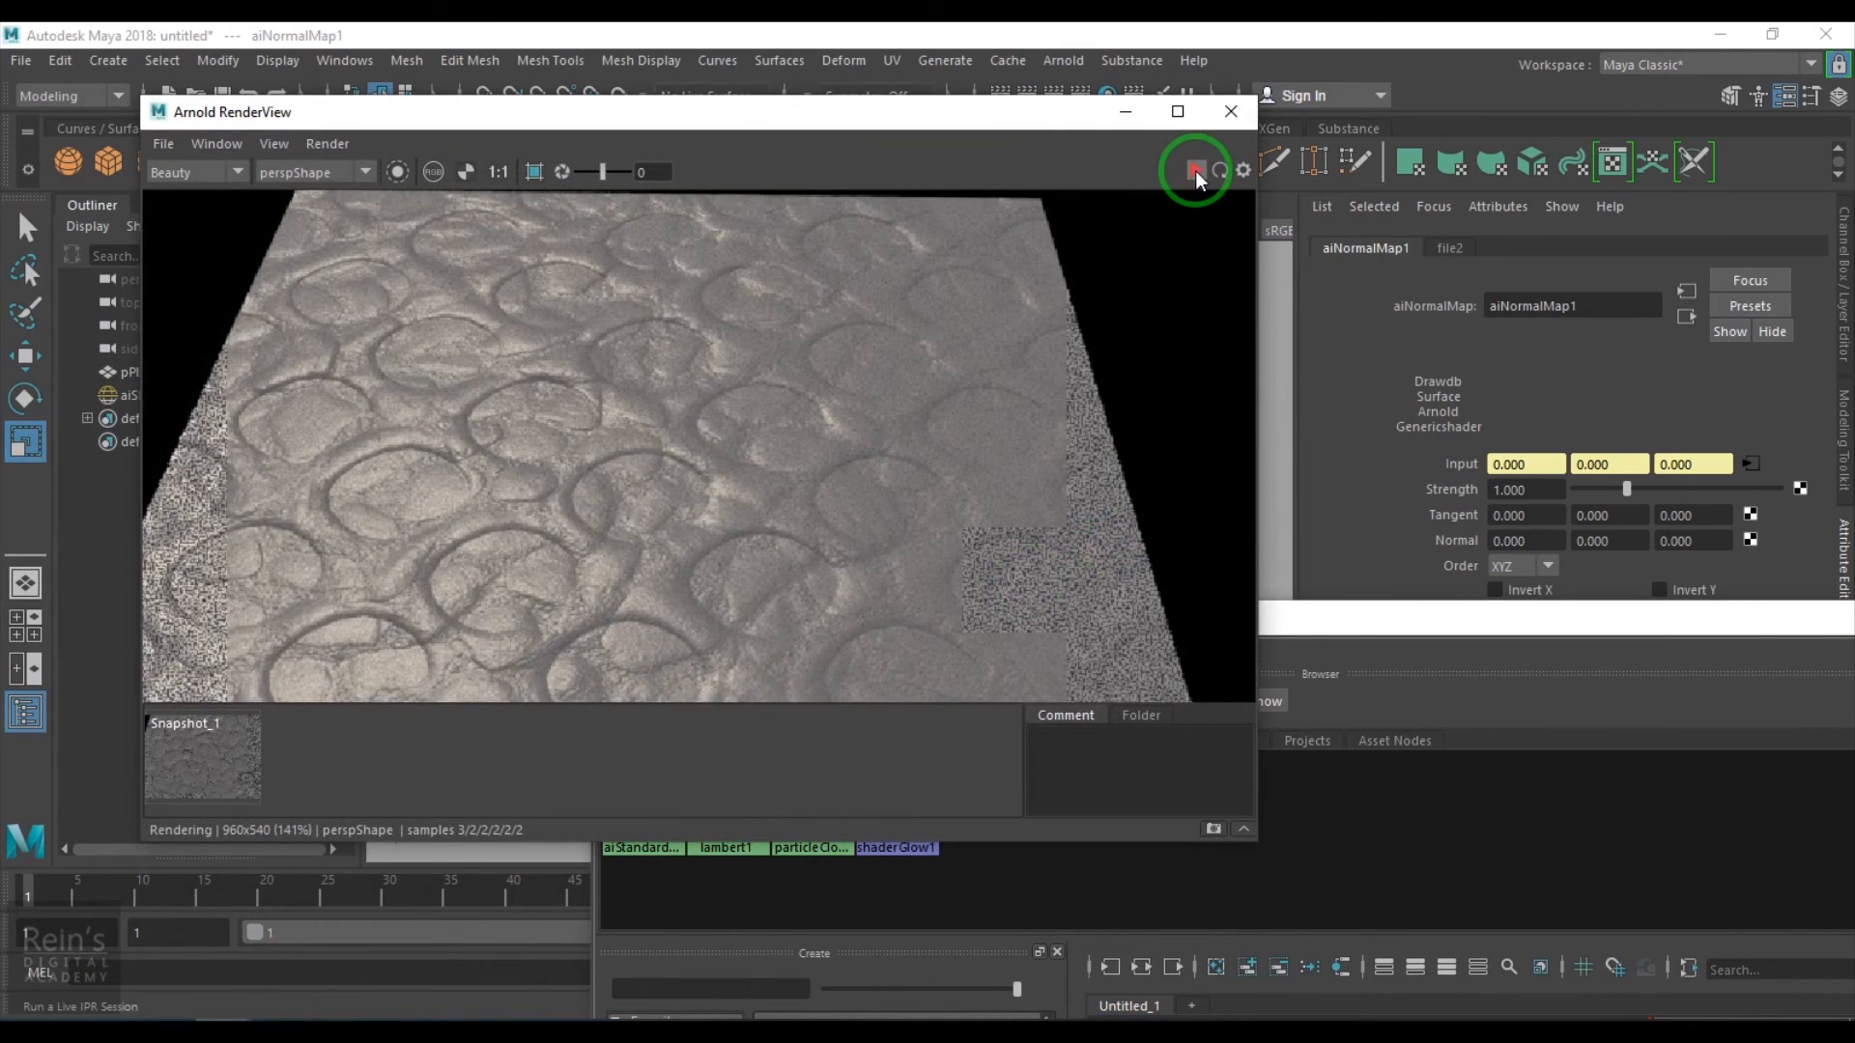
{"action": "left_click", "coordinate": [1196, 170]}
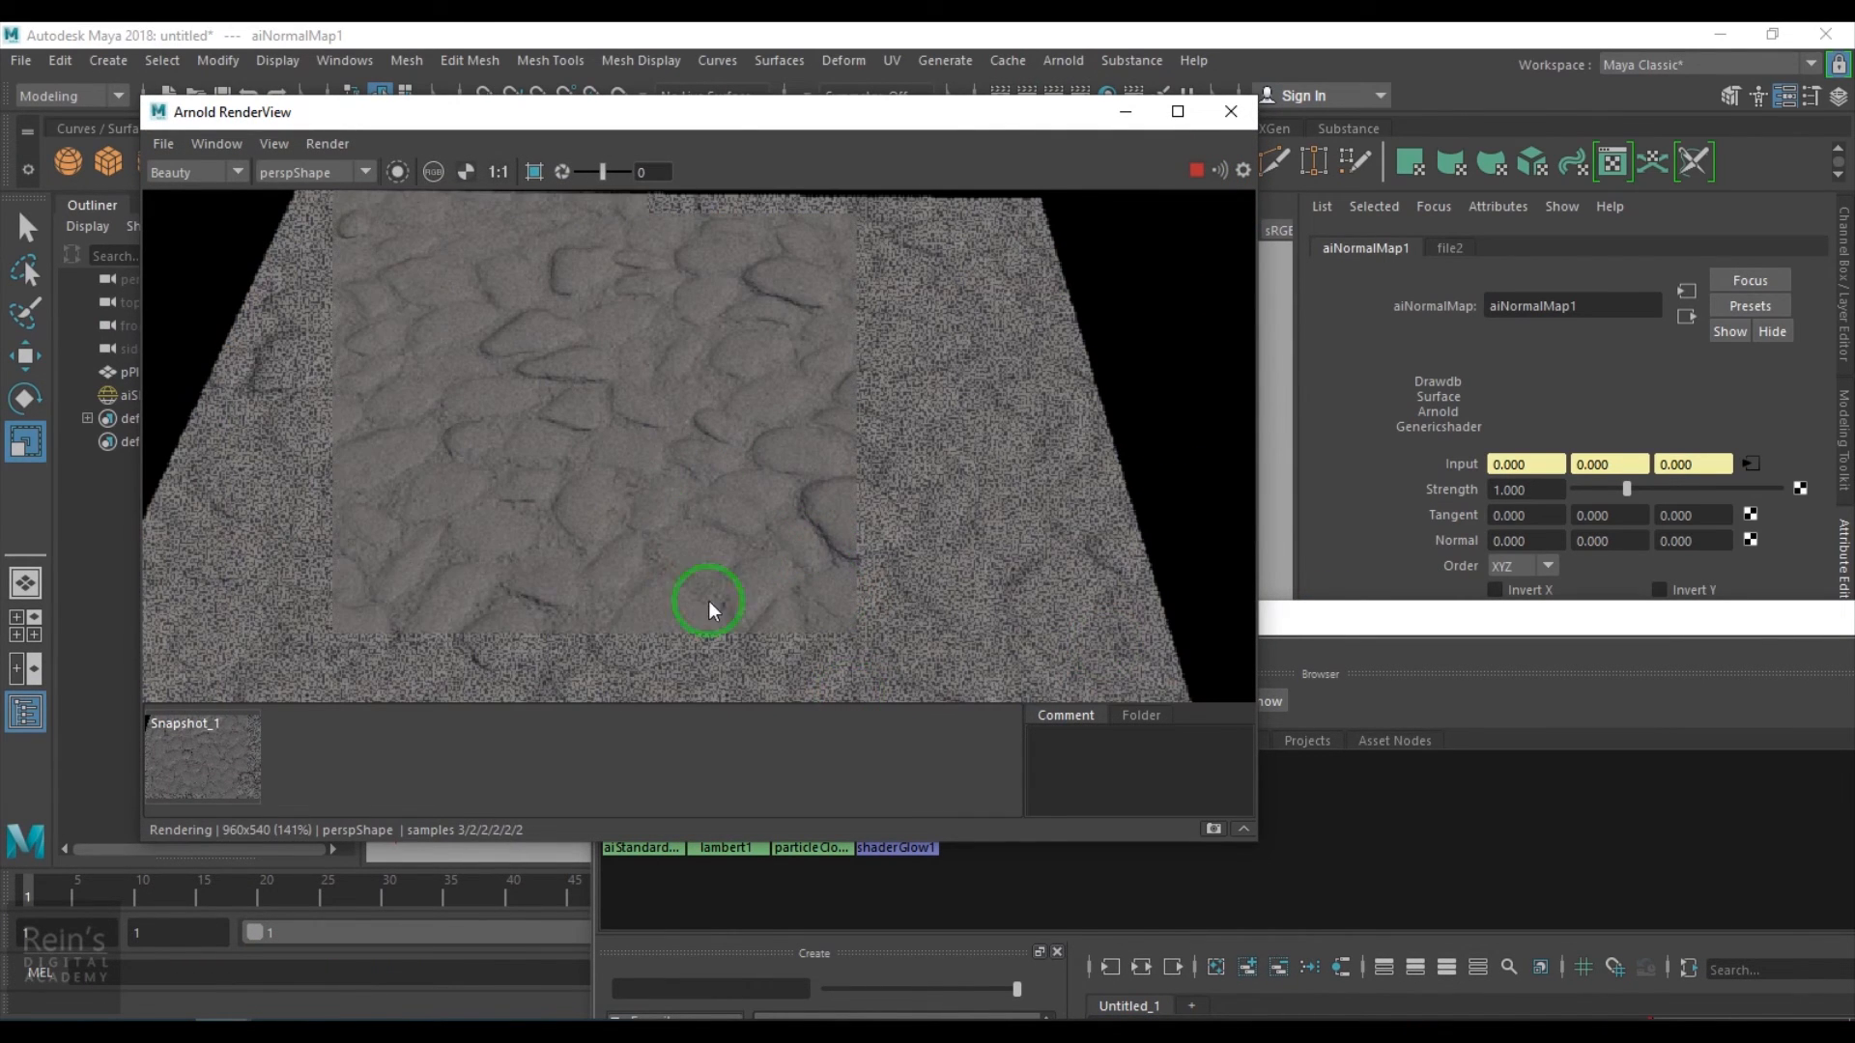
{"action": "scroll", "coordinate": [811, 576], "scroll_direction": "up", "scroll_amount": 2}
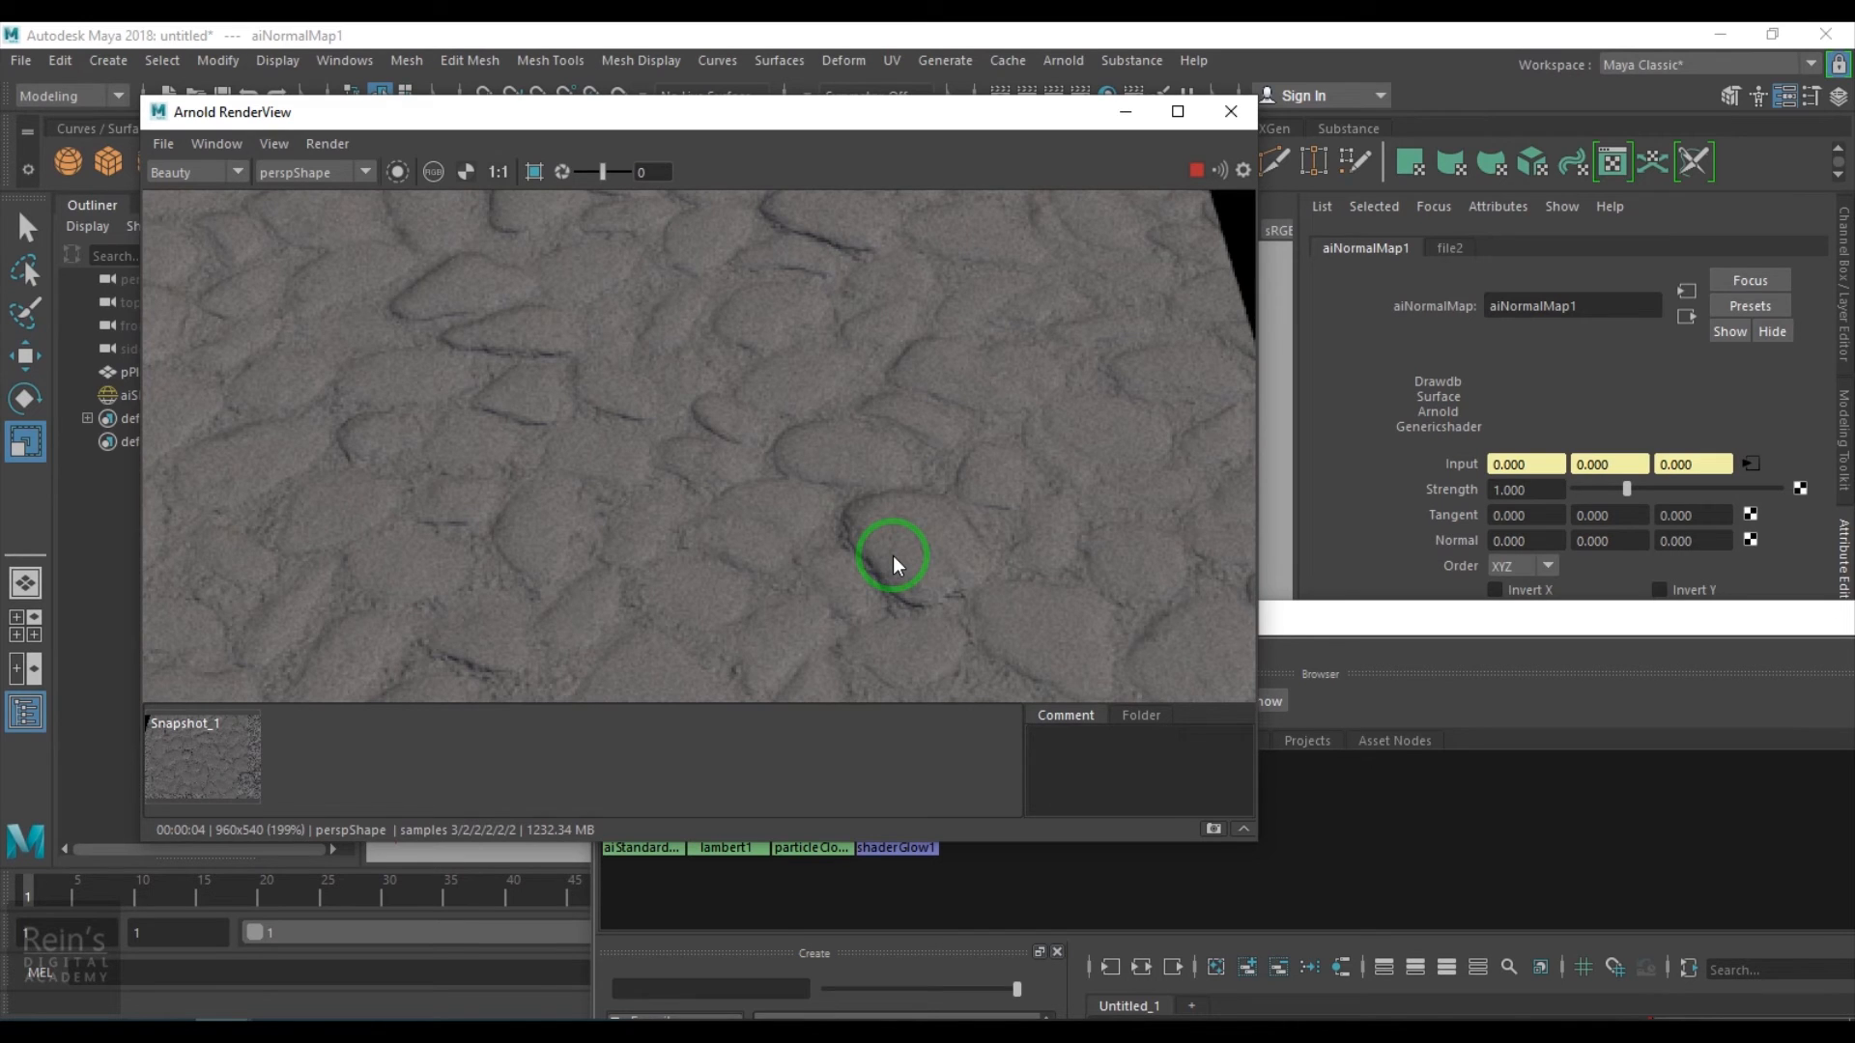
Turn off Color To Signed on aiNormalMap1, check the result in the render, and stop the live render
{"action": "left_click_drag", "start_coordinate": [1324, 626], "coordinate": [859, 236]}
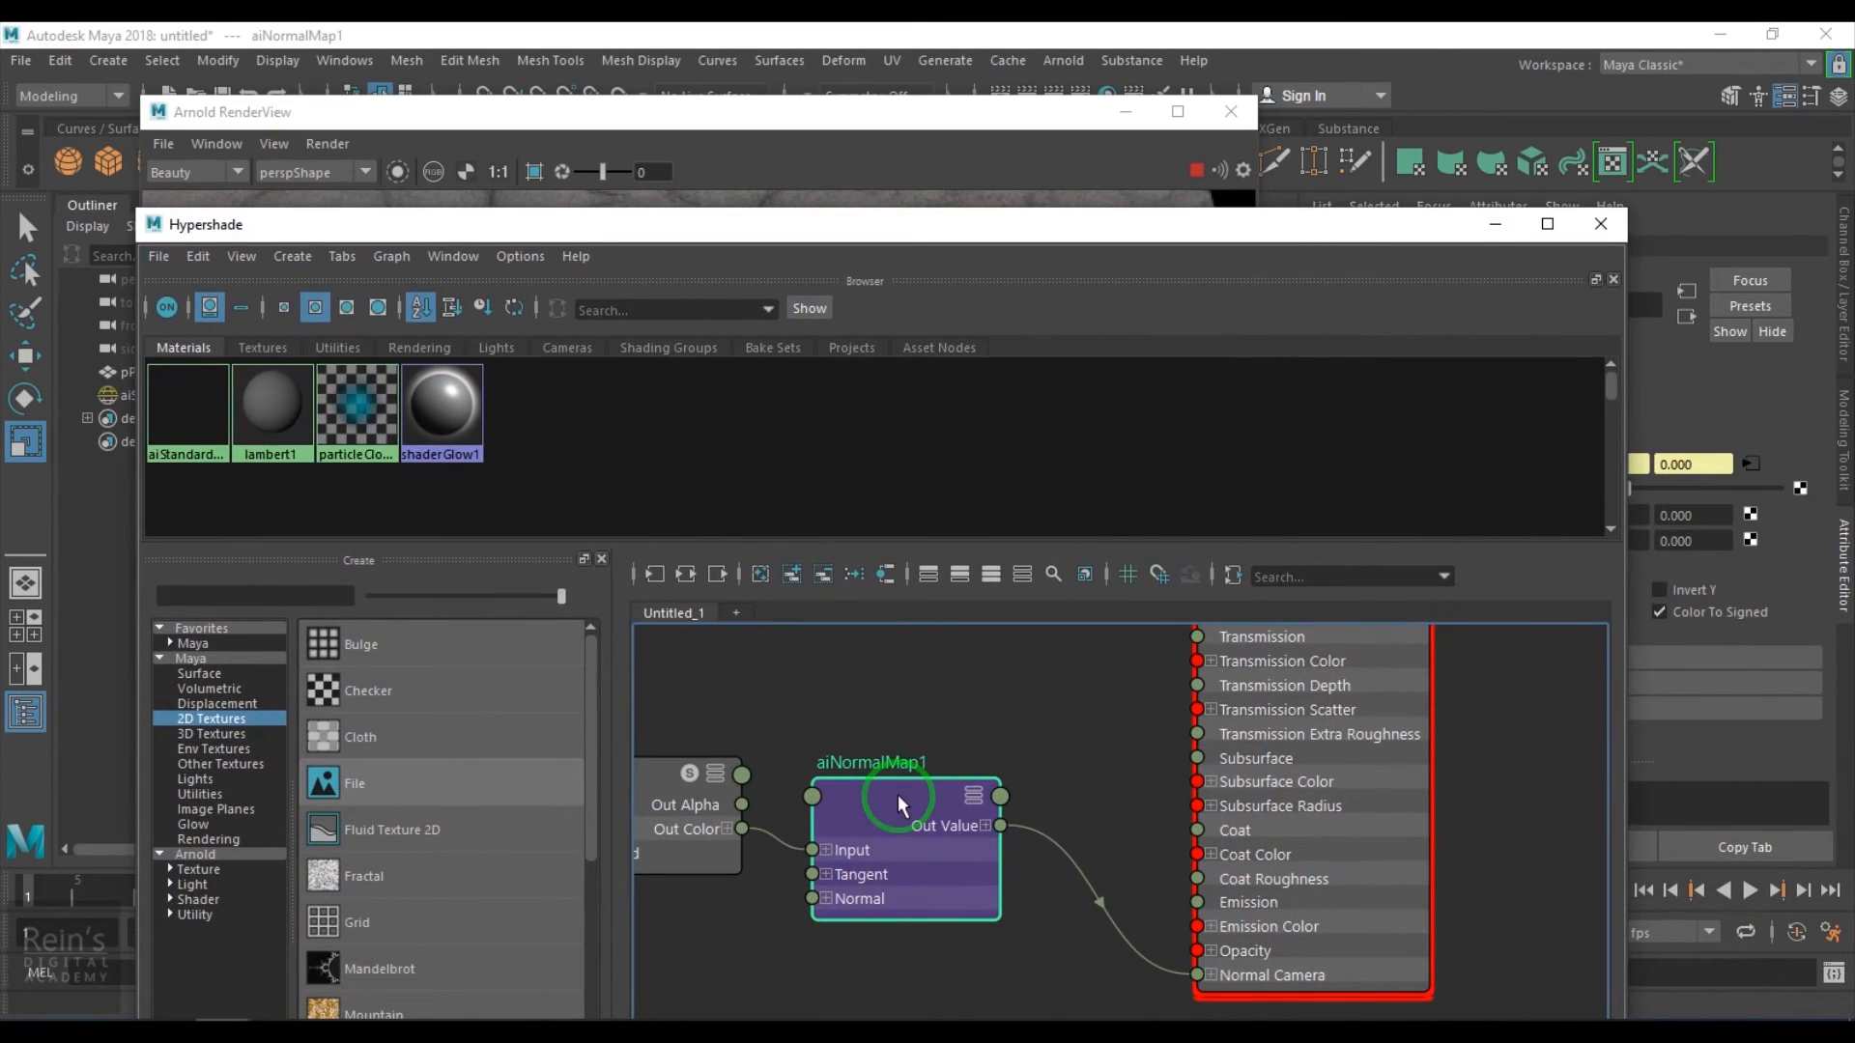
{"action": "left_click_drag", "start_coordinate": [1200, 237], "coordinate": [988, 802]}
{"action": "left_click", "coordinate": [1686, 727]}
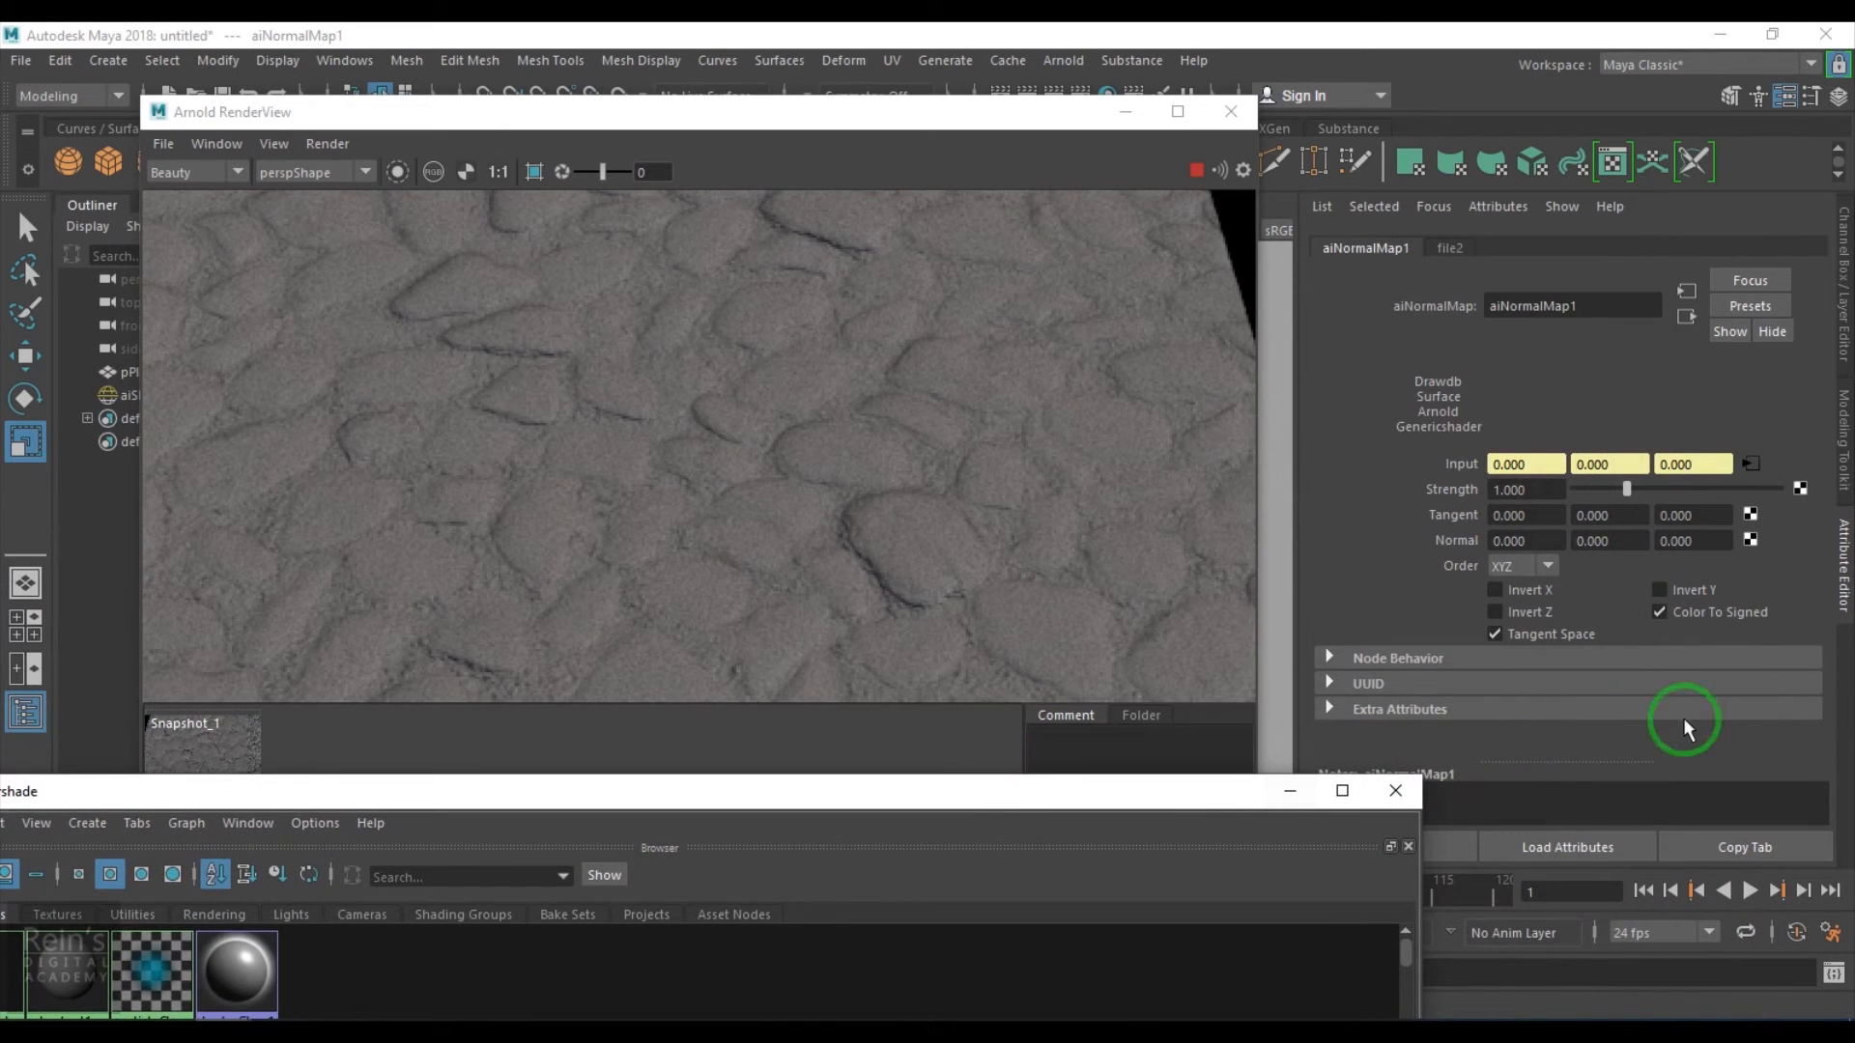
{"action": "left_click", "coordinate": [1714, 612]}
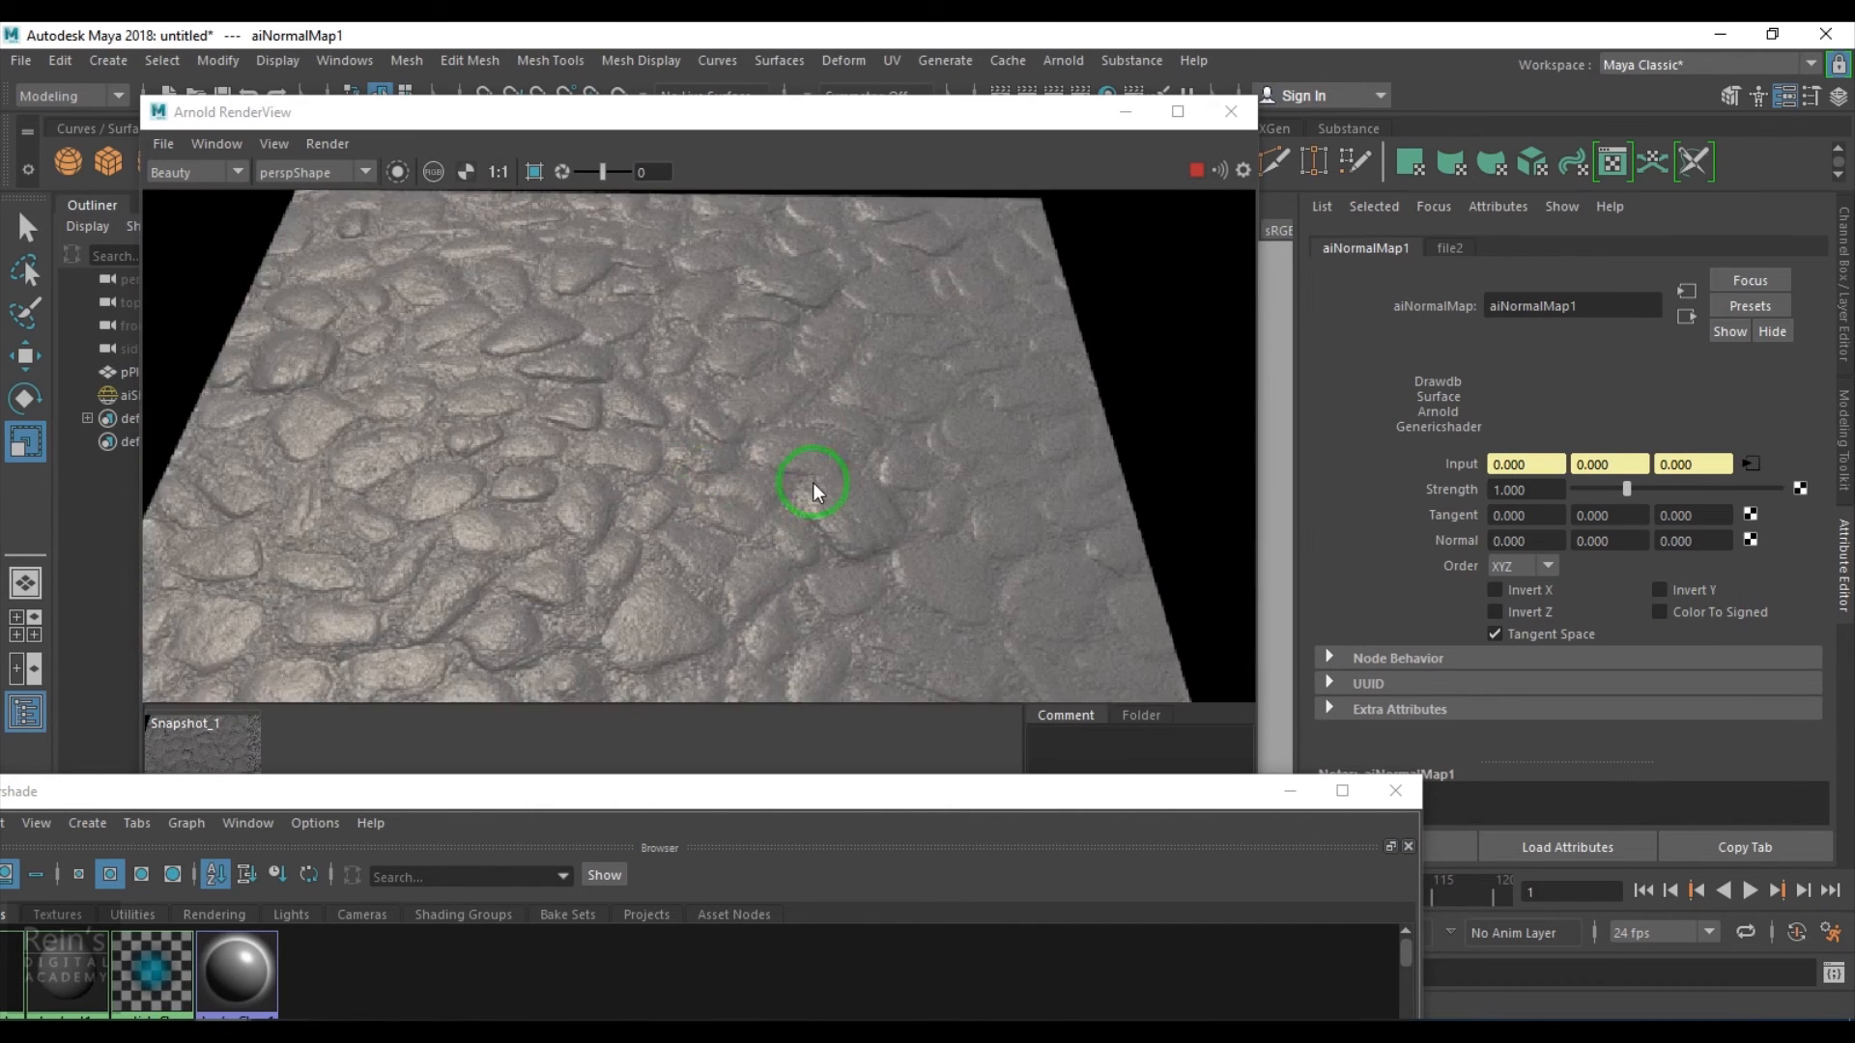
{"action": "scroll", "coordinate": [812, 483], "scroll_direction": "down", "scroll_amount": 2}
{"action": "scroll", "coordinate": [811, 483], "scroll_direction": "up", "scroll_amount": 2}
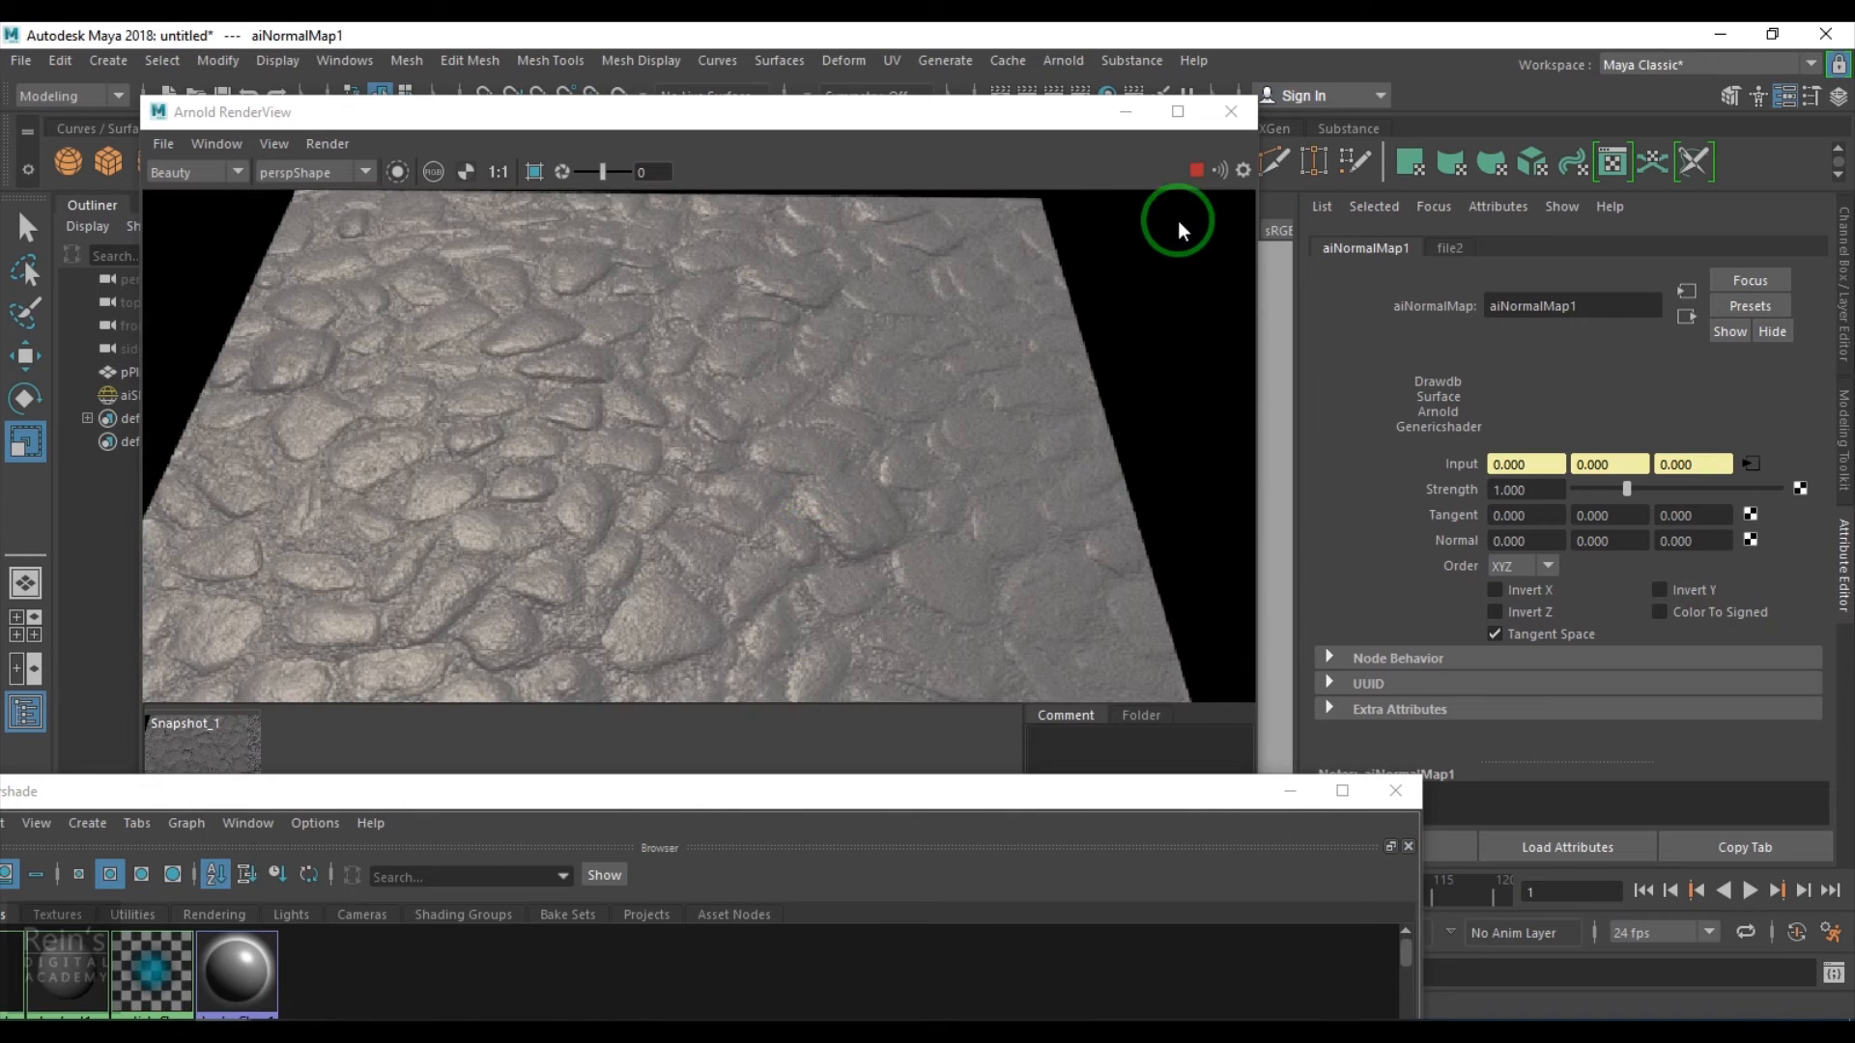
{"action": "left_click", "coordinate": [1195, 171]}
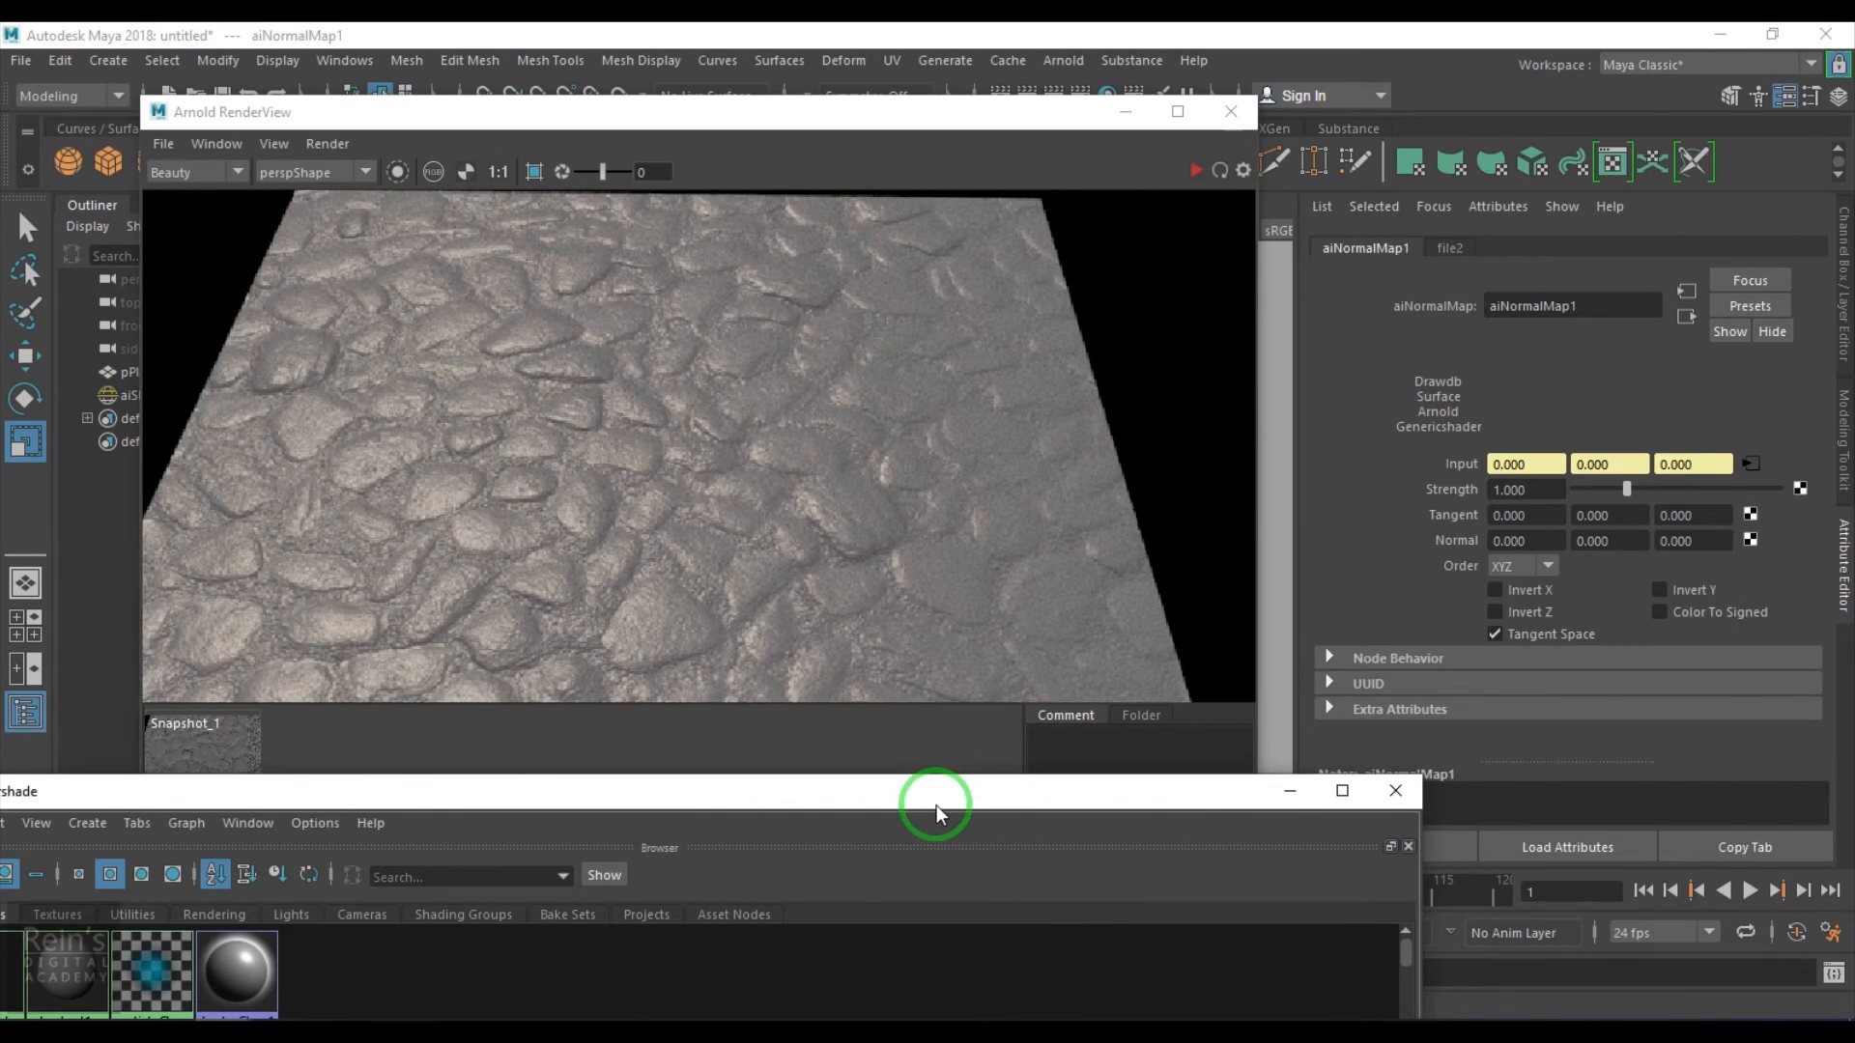
Add a second aiNormalMap node and place it next to file1
{"action": "left_click_drag", "start_coordinate": [936, 804], "coordinate": [1305, 103]}
{"action": "scroll", "coordinate": [1088, 726], "scroll_direction": "down", "scroll_amount": 3}
{"action": "middle_click_drag", "start_coordinate": [1080, 761], "coordinate": [1422, 921], "text": "alt"}
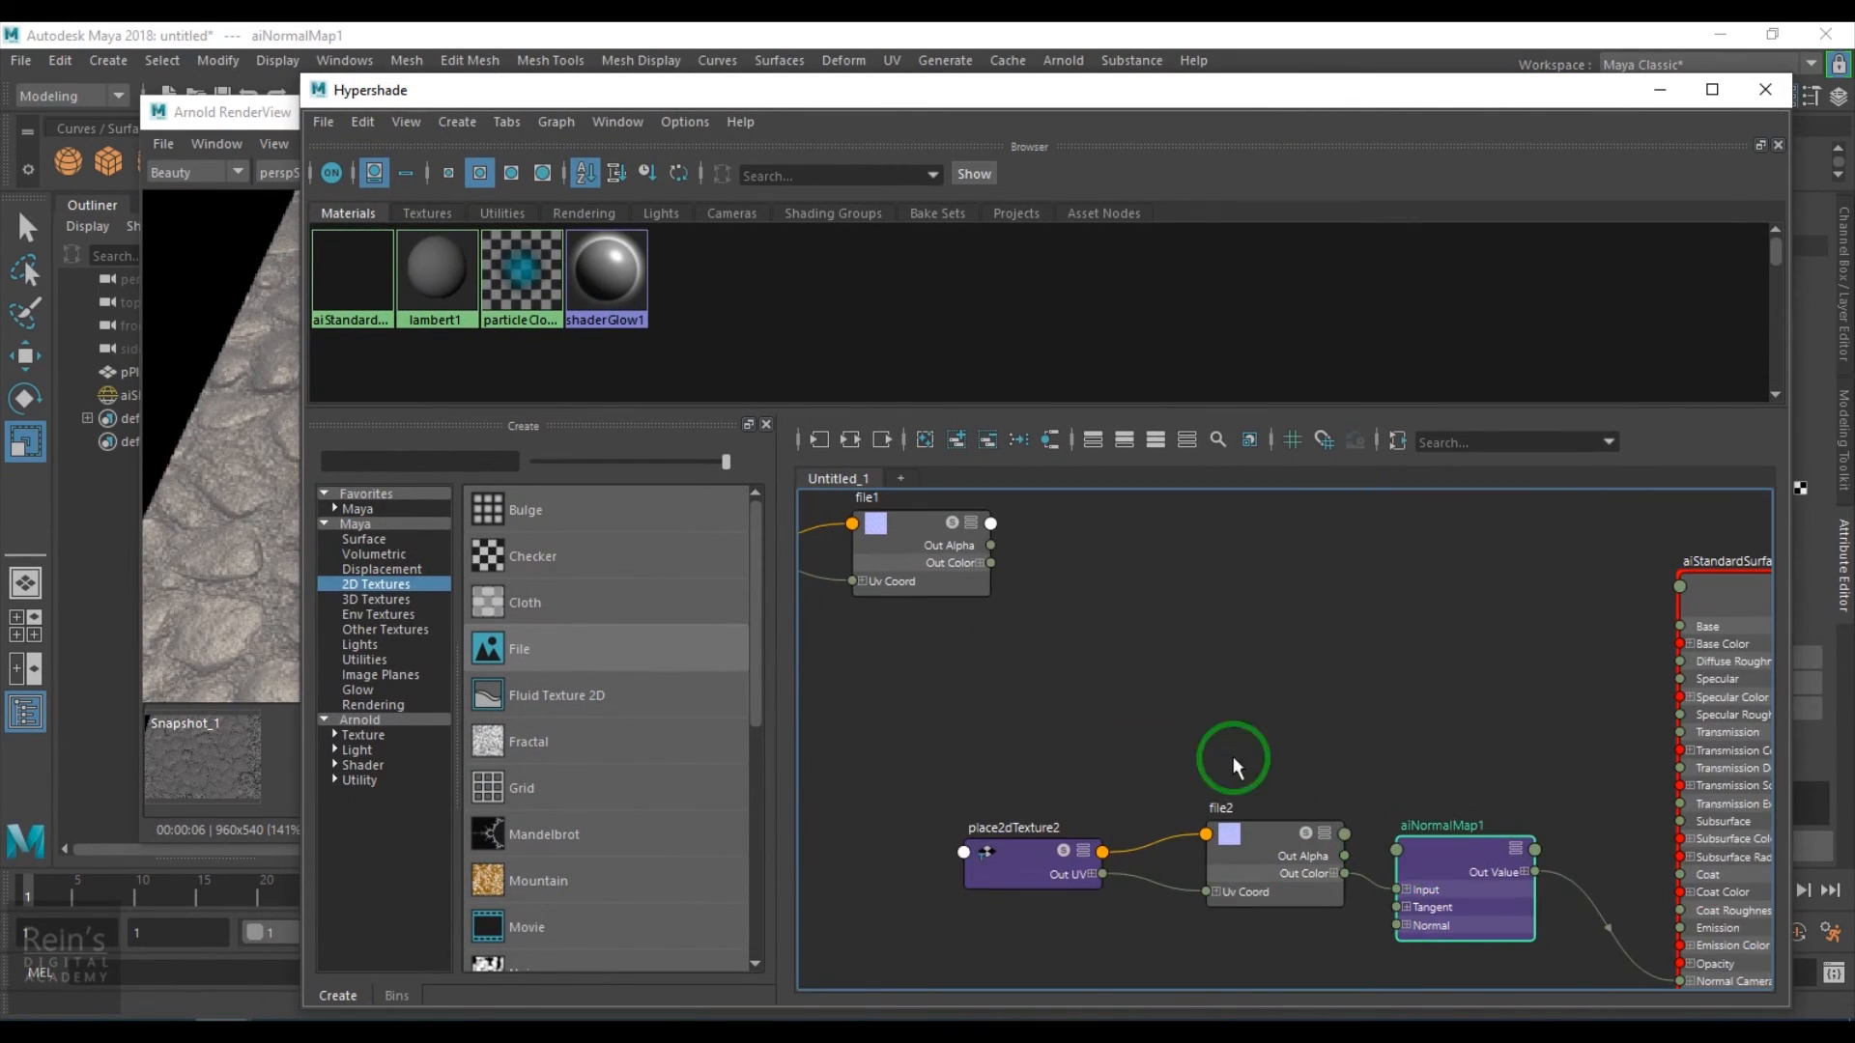
{"action": "left_click", "coordinate": [1242, 580]}
{"action": "key", "text": "Tab"}
{"action": "type", "text": "ai"}
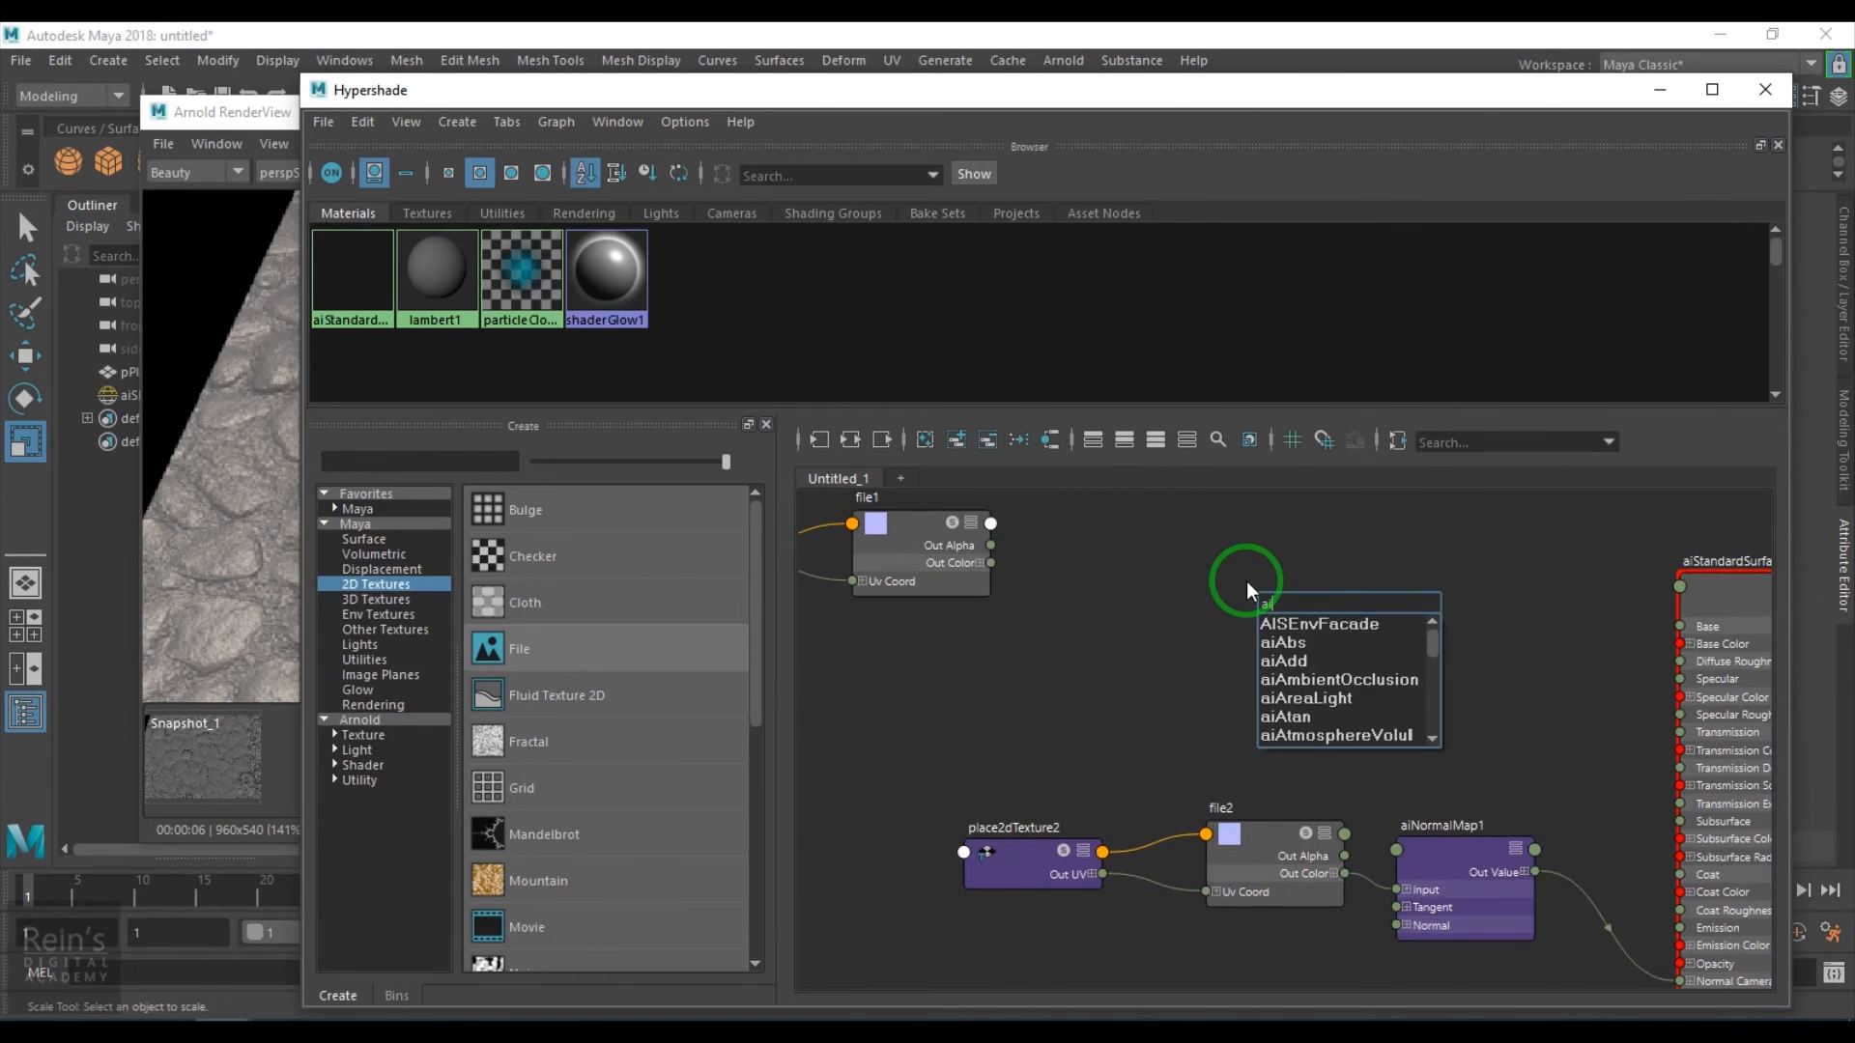
{"action": "type", "text": "norm"}
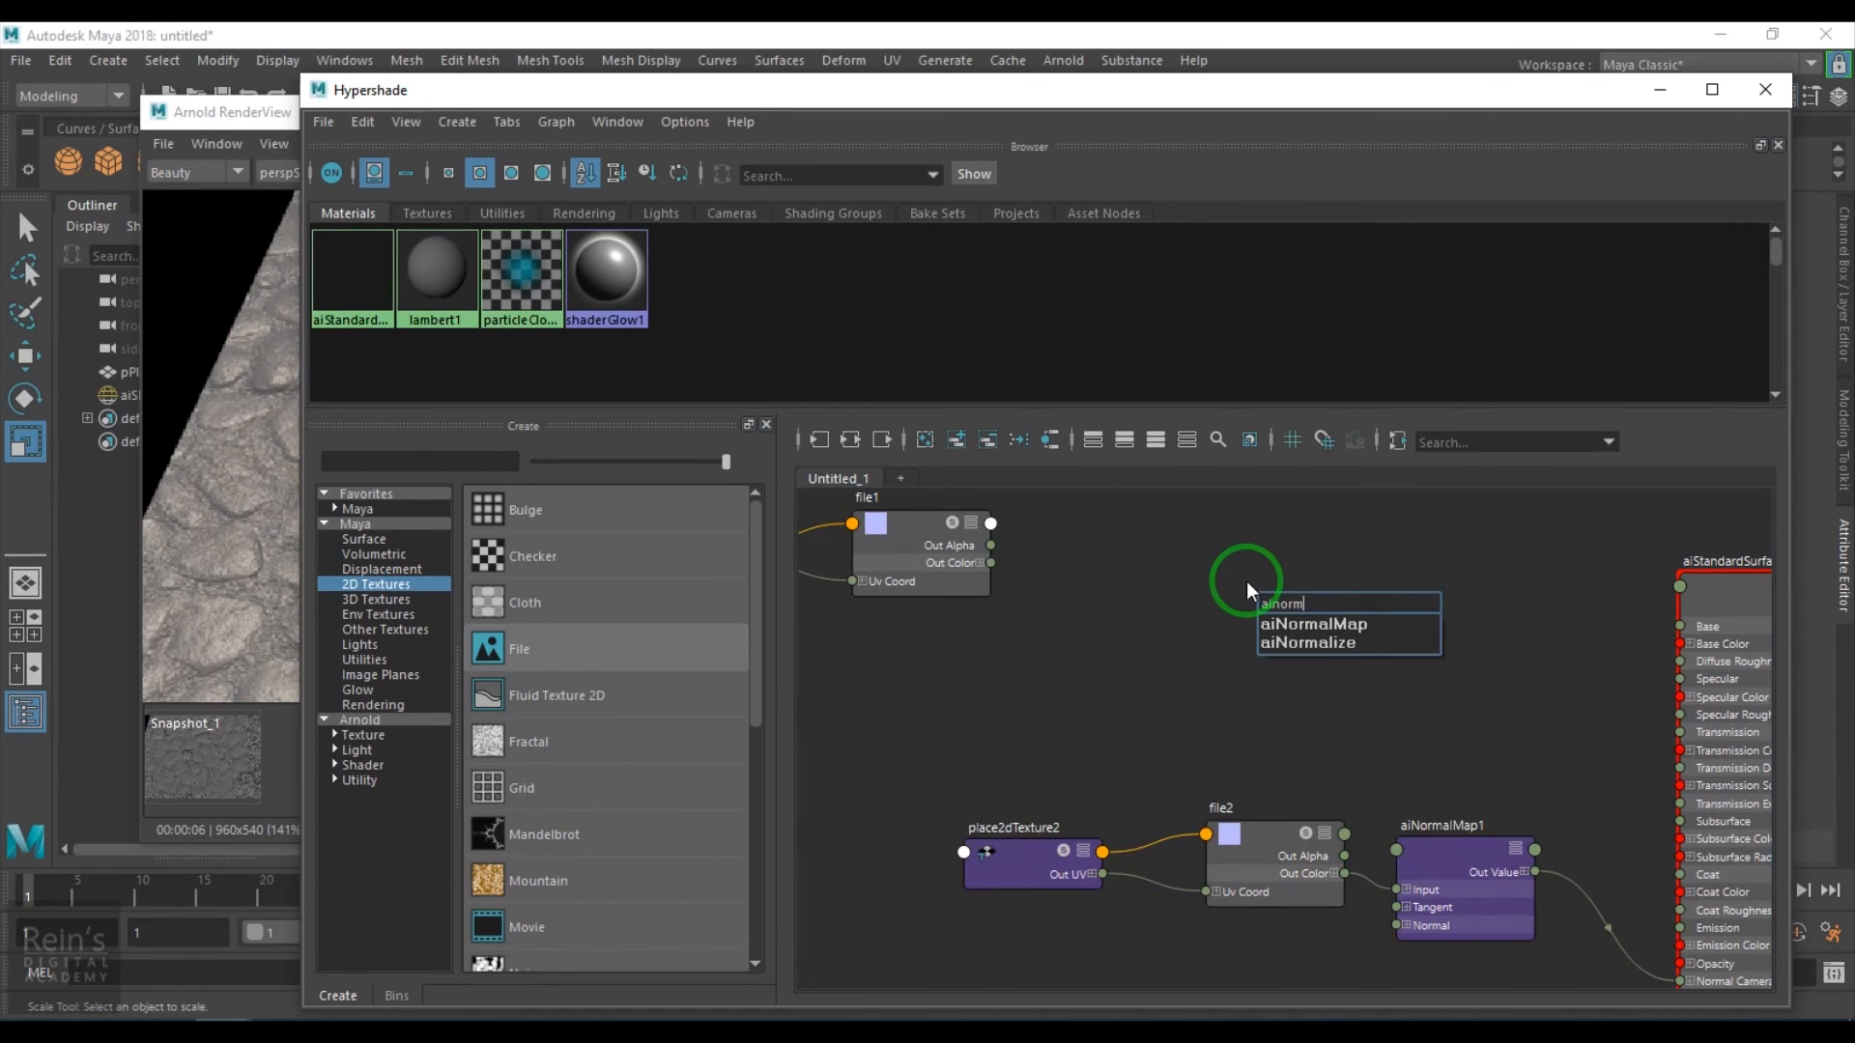
{"action": "key", "text": "Down"}
{"action": "key", "text": "Return"}
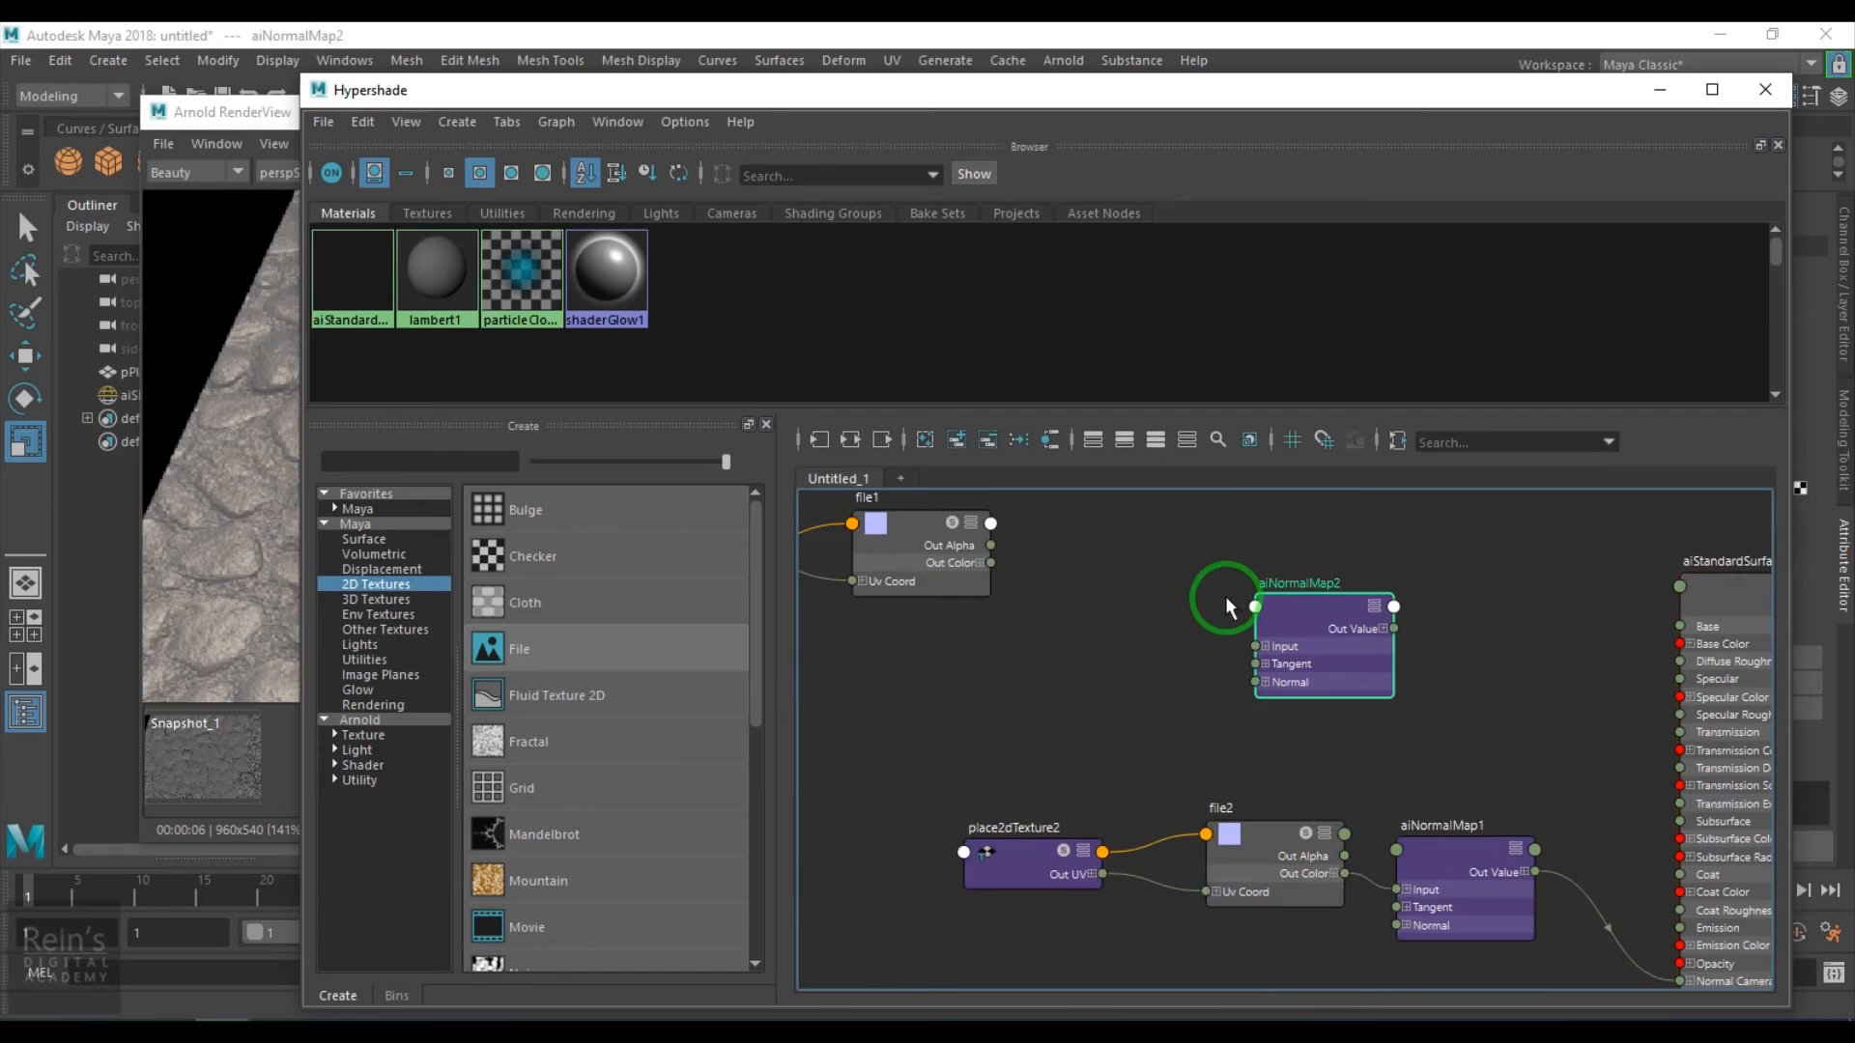
{"action": "middle_click_drag", "start_coordinate": [1226, 596], "coordinate": [1384, 732], "text": "alt"}
{"action": "left_click_drag", "start_coordinate": [1466, 758], "coordinate": [1332, 658]}
Connect the Out Color of file1 to the Input of aiNormalMap2
{"action": "scroll", "coordinate": [1256, 723], "scroll_direction": "up", "scroll_amount": 2}
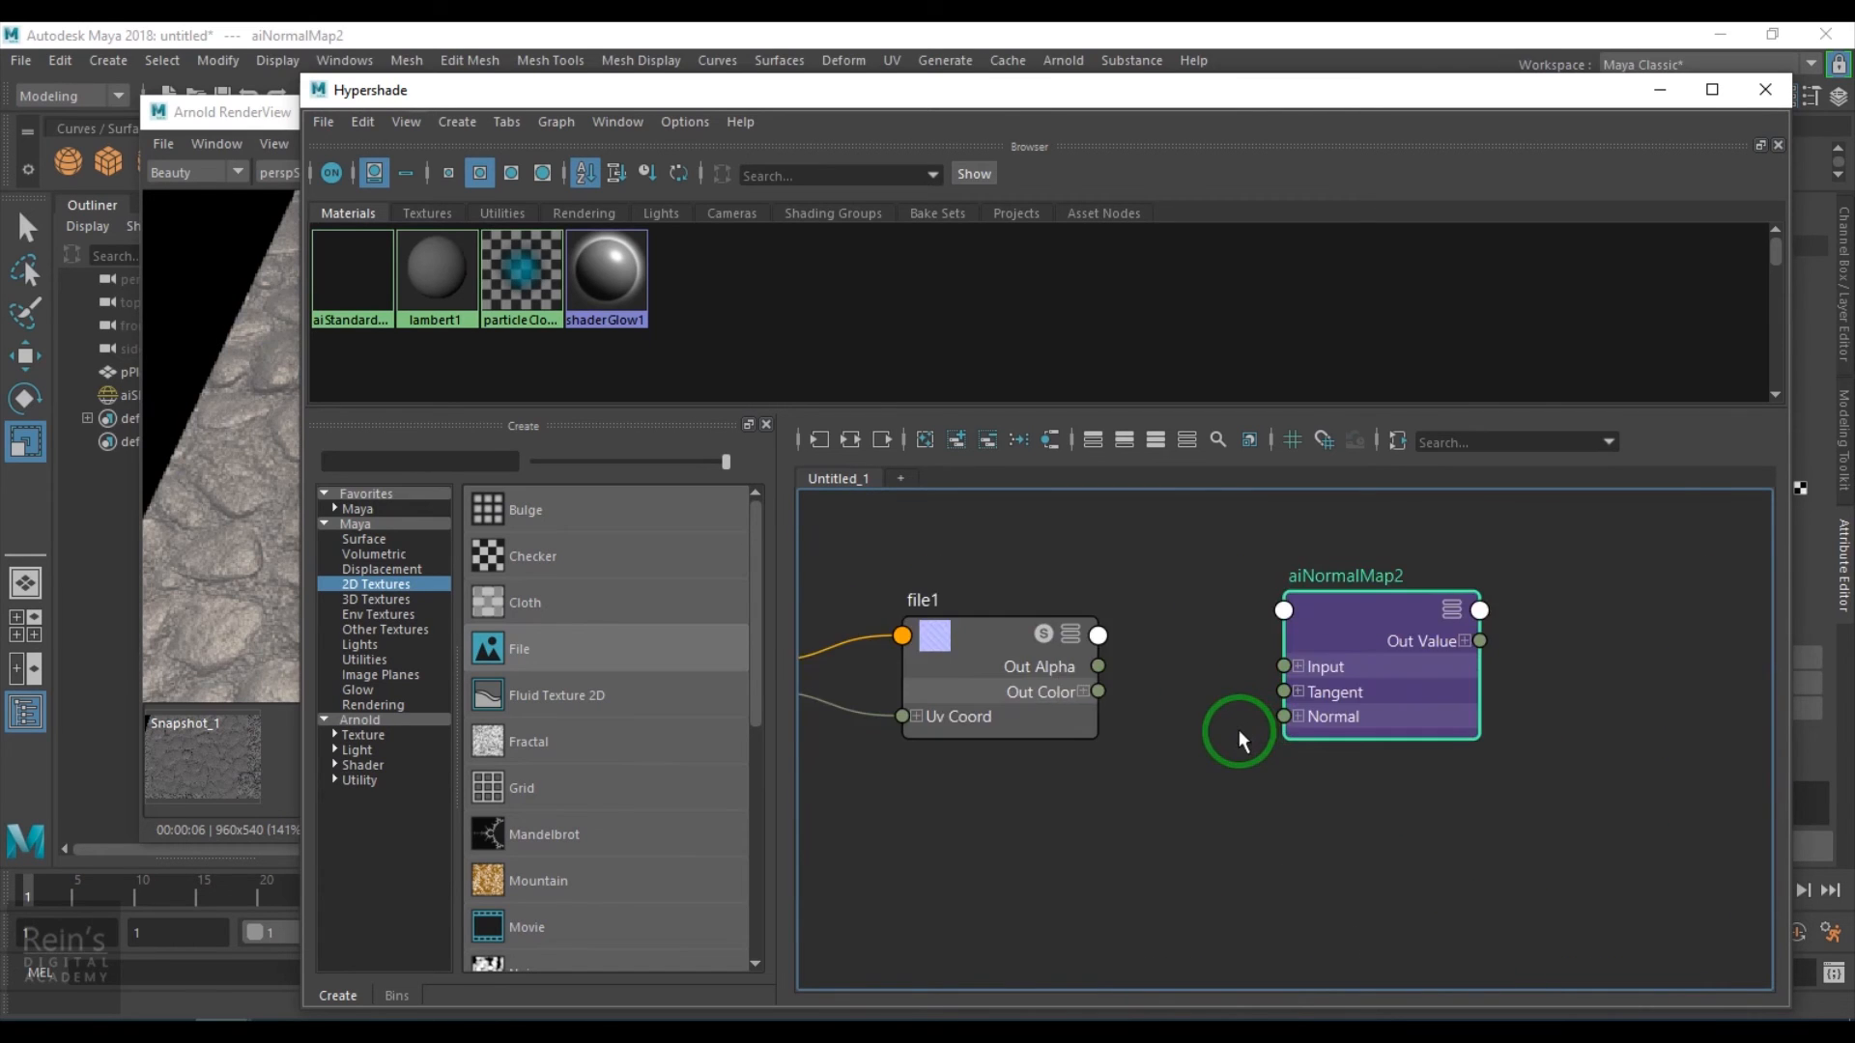
{"action": "scroll", "coordinate": [1241, 736], "scroll_direction": "up", "scroll_amount": 3}
{"action": "left_click_drag", "start_coordinate": [959, 647], "coordinate": [1328, 596]}
{"action": "scroll", "coordinate": [1230, 791], "scroll_direction": "down", "scroll_amount": 5}
{"action": "middle_click_drag", "start_coordinate": [1324, 769], "coordinate": [1182, 681], "text": "alt"}
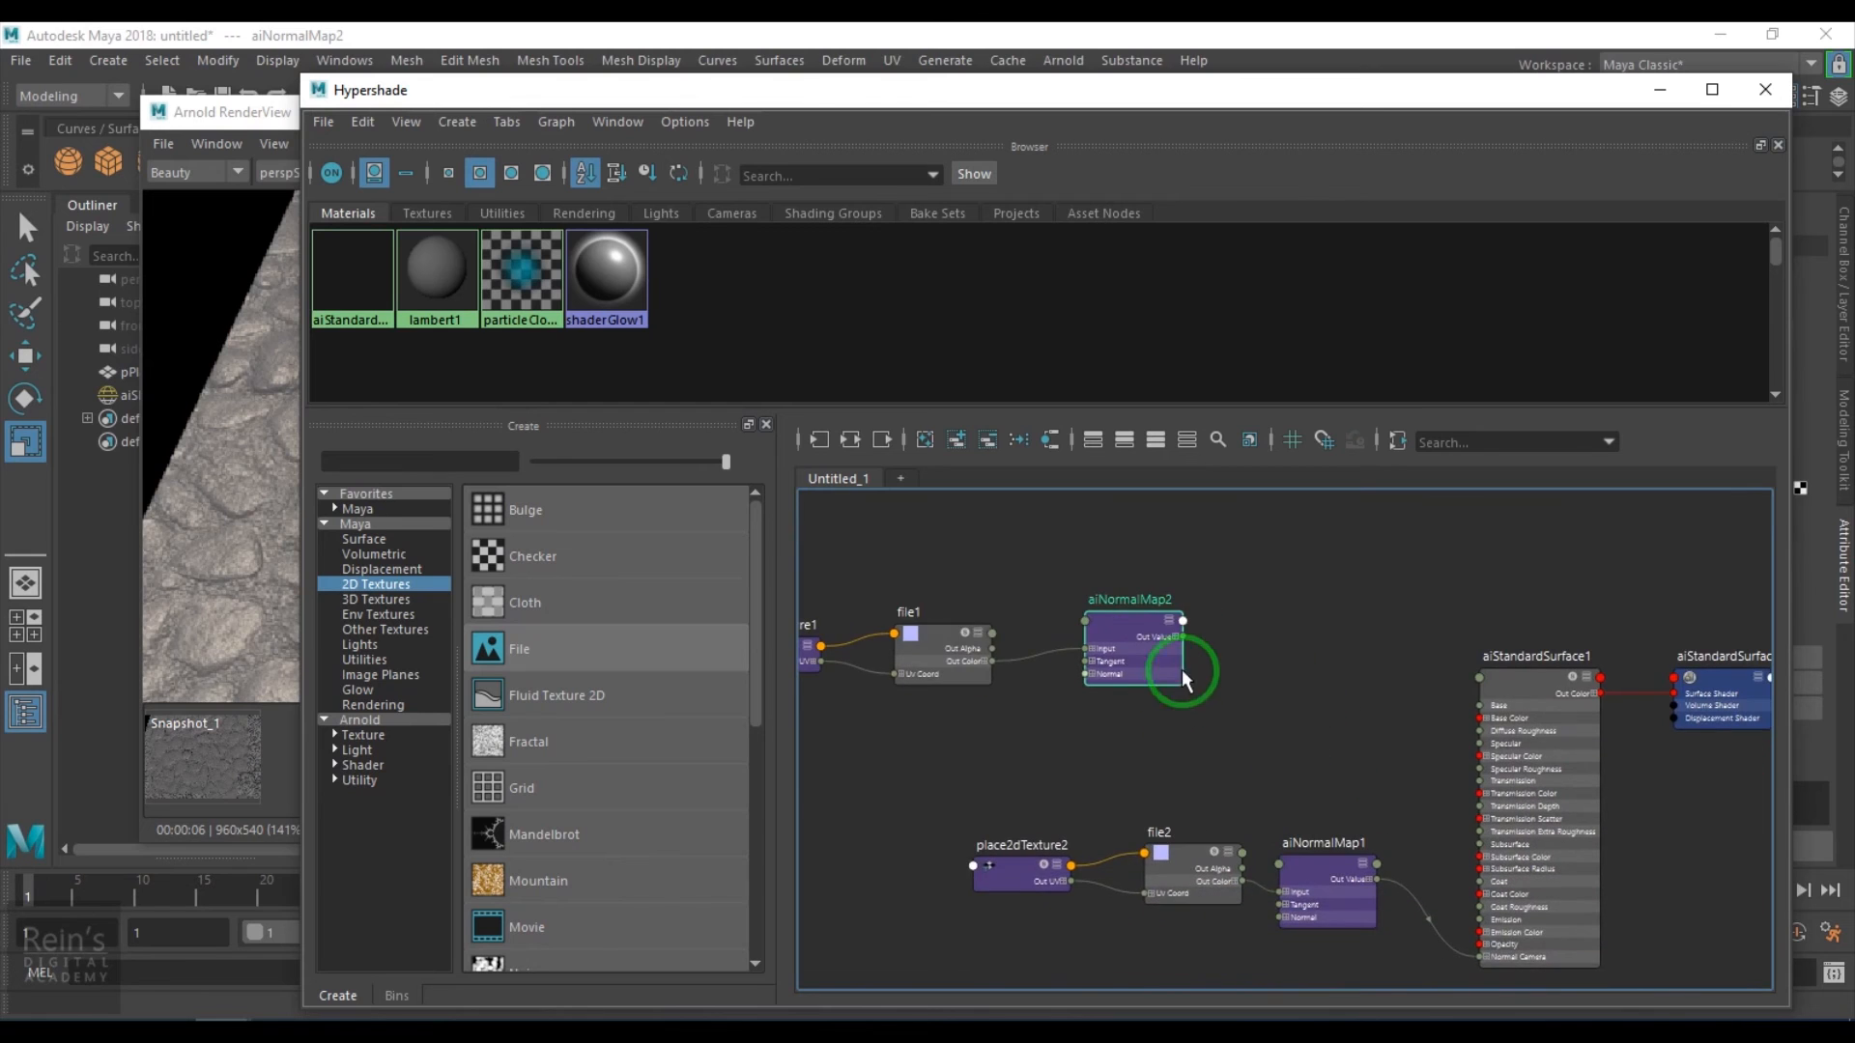
Rearrange the texture and normal map nodes and connect aiNormalMap2's Out Value to the Normal Camera of aiStandardSurface1
{"action": "scroll", "coordinate": [1042, 669], "scroll_direction": "down", "scroll_amount": 2}
{"action": "left_click_drag", "start_coordinate": [843, 585], "coordinate": [1240, 738]}
{"action": "left_click_drag", "start_coordinate": [1305, 924], "coordinate": [967, 806]}
{"action": "left_click_drag", "start_coordinate": [1246, 844], "coordinate": [1207, 1002]}
{"action": "left_click_drag", "start_coordinate": [919, 621], "coordinate": [1271, 776]}
{"action": "left_click_drag", "start_coordinate": [1245, 736], "coordinate": [1279, 850]}
{"action": "scroll", "coordinate": [1281, 850], "scroll_direction": "up", "scroll_amount": 6}
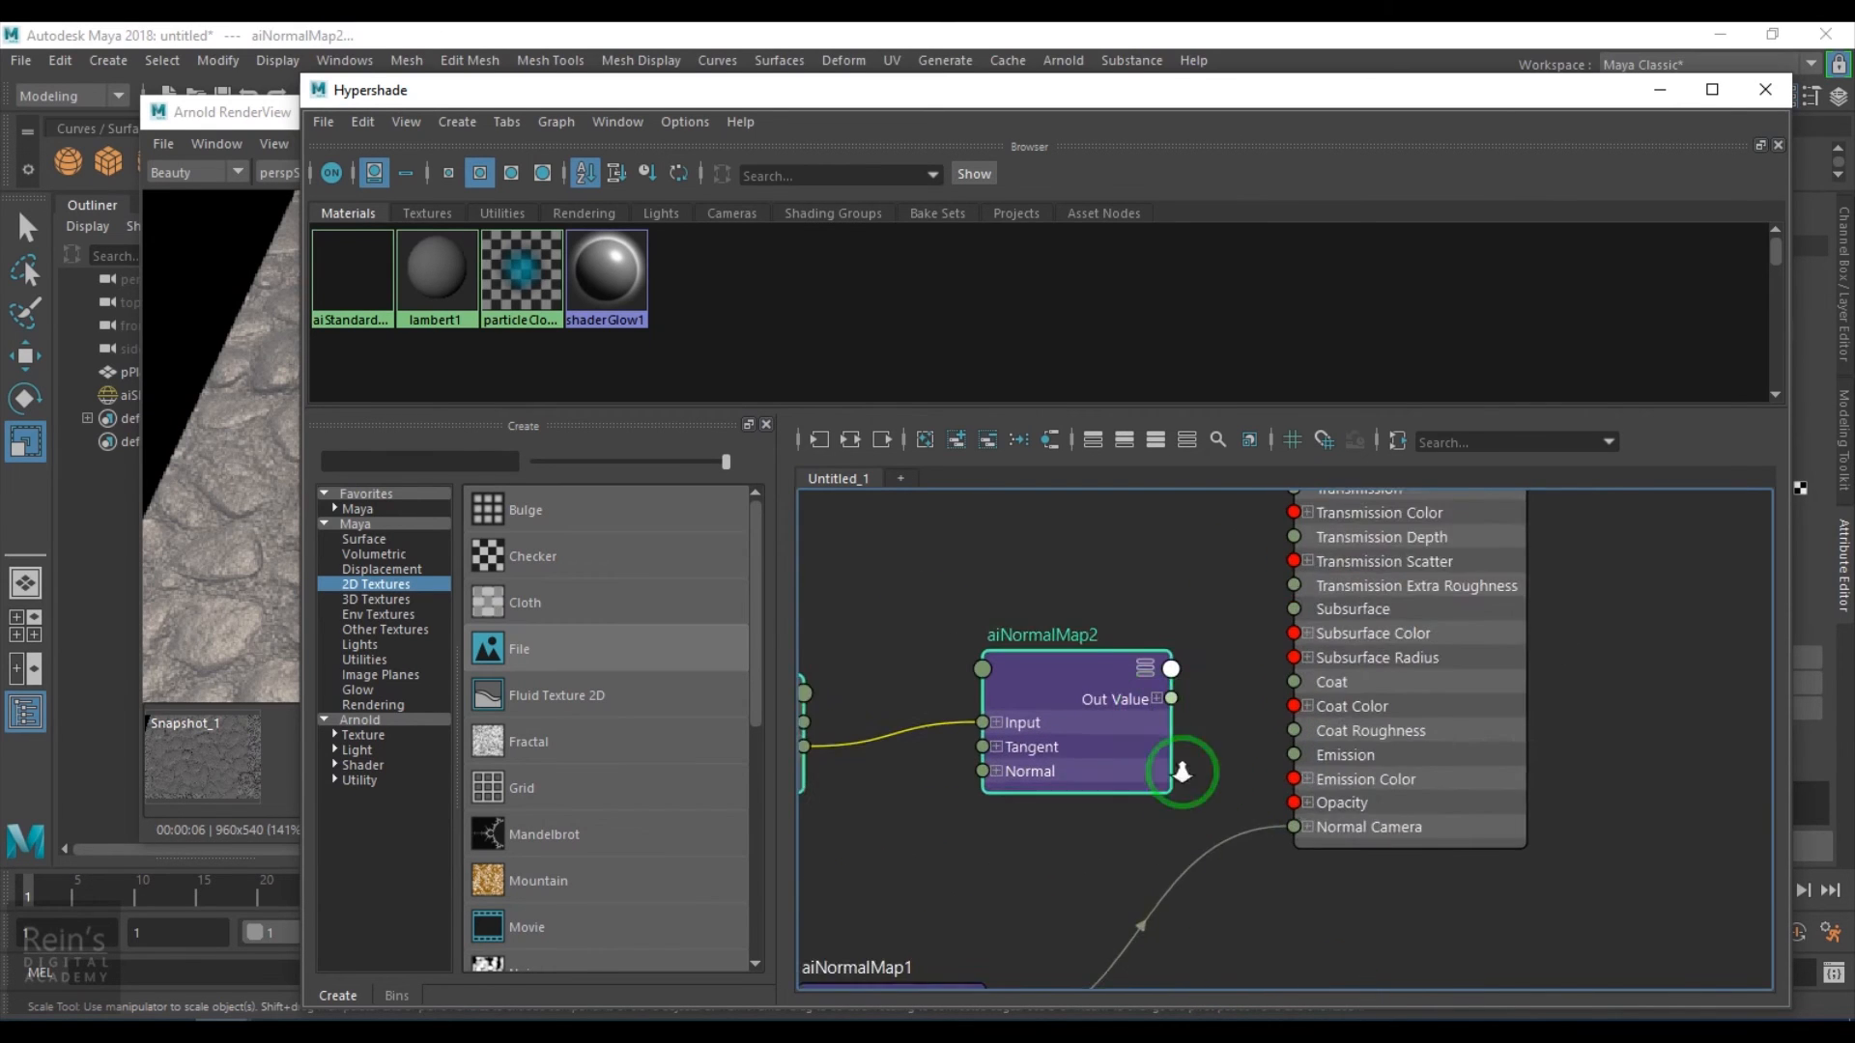
{"action": "left_click_drag", "start_coordinate": [1175, 692], "coordinate": [1325, 850]}
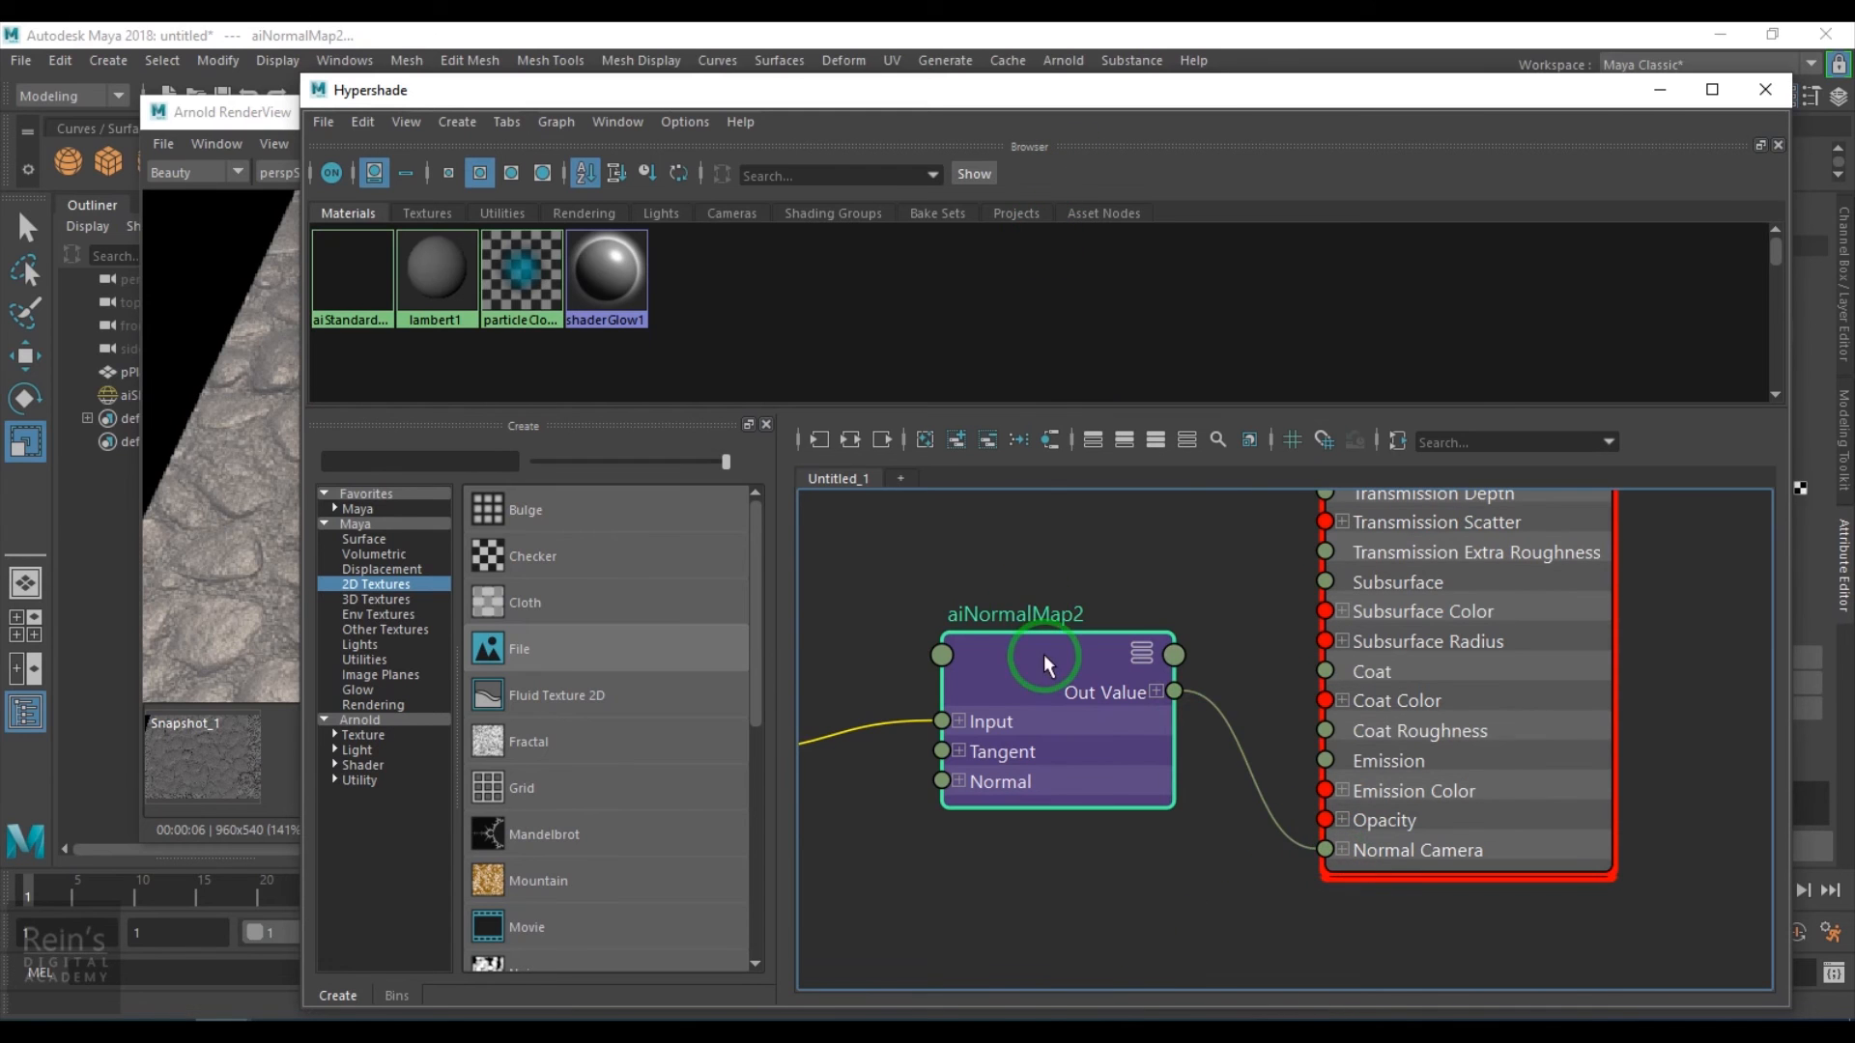
Run the live Arnold render, turn off Color To Signed on aiNormalMap2, and stop the render after checking the result
{"action": "left_click", "coordinate": [1660, 90]}
{"action": "left_click", "coordinate": [1196, 171]}
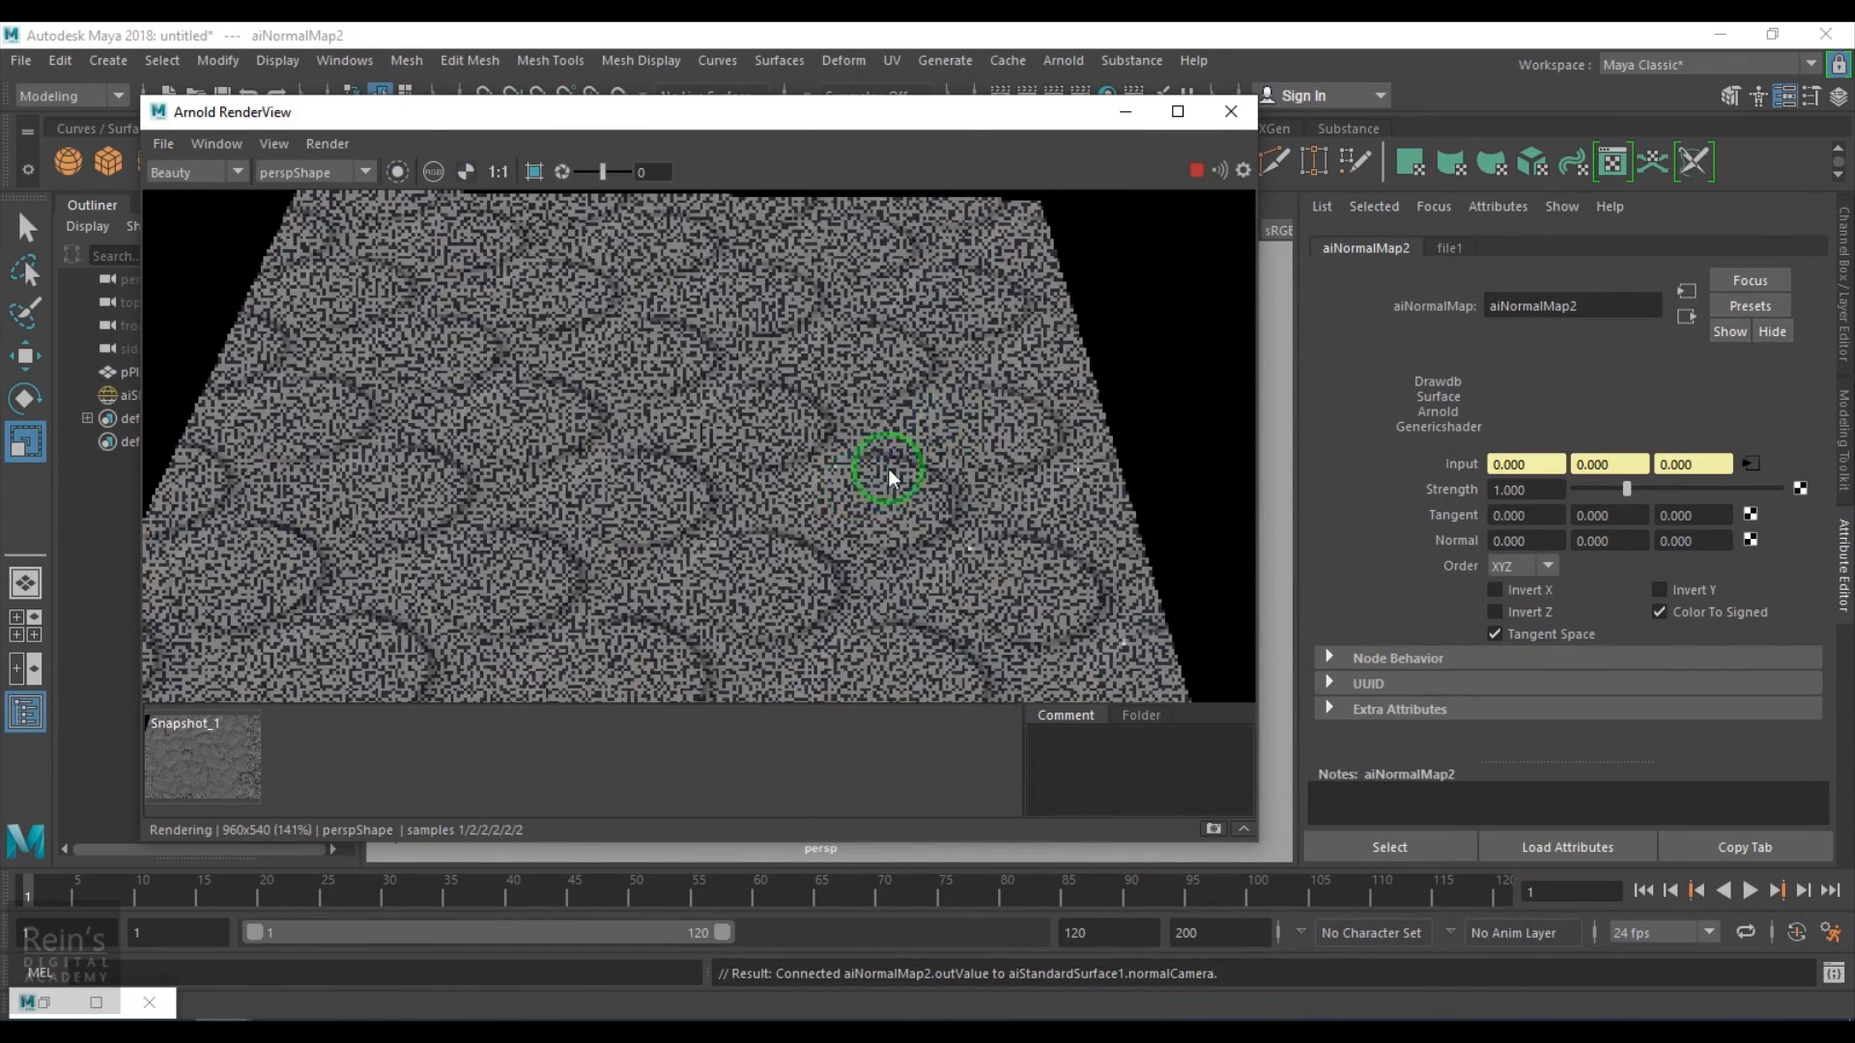
{"action": "left_click", "coordinate": [1712, 616]}
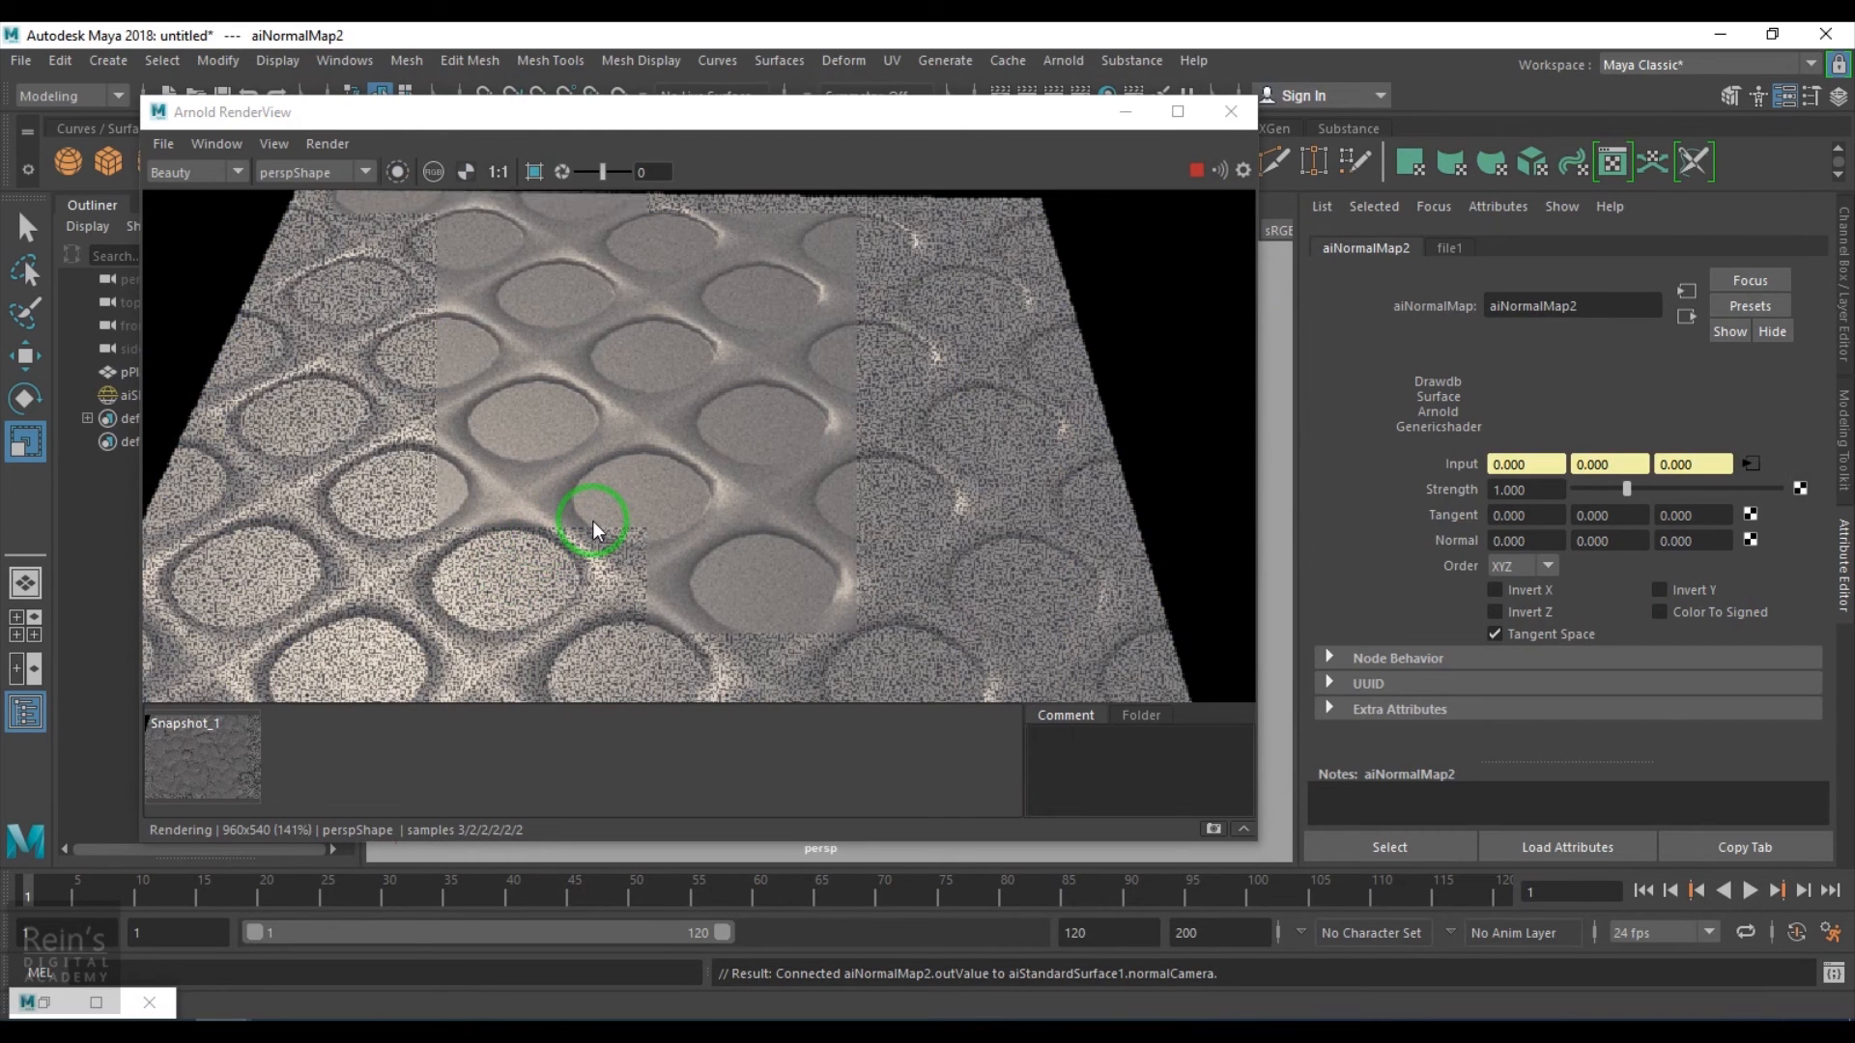
{"action": "left_click", "coordinate": [1197, 171]}
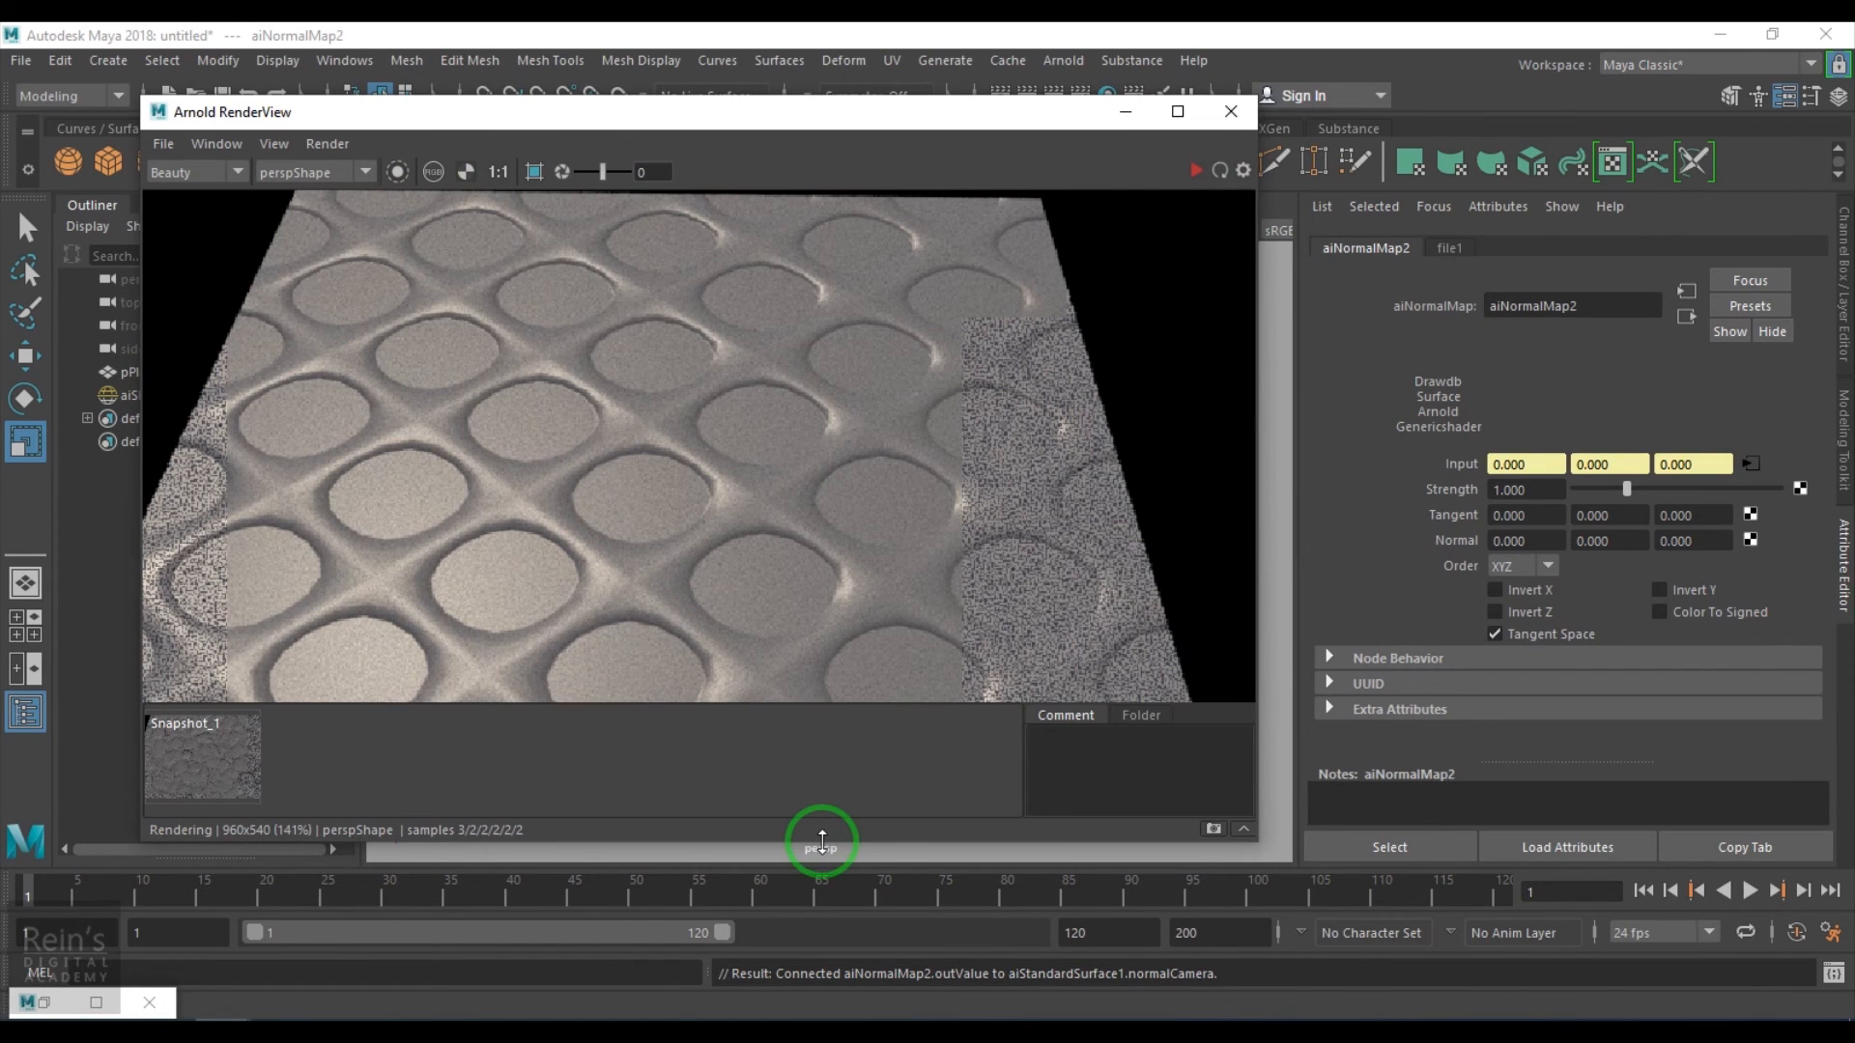
Return to the Hypershade graph and rearrange the two file and normal map branches to make room before the surface shader
{"action": "left_click", "coordinate": [50, 1006]}
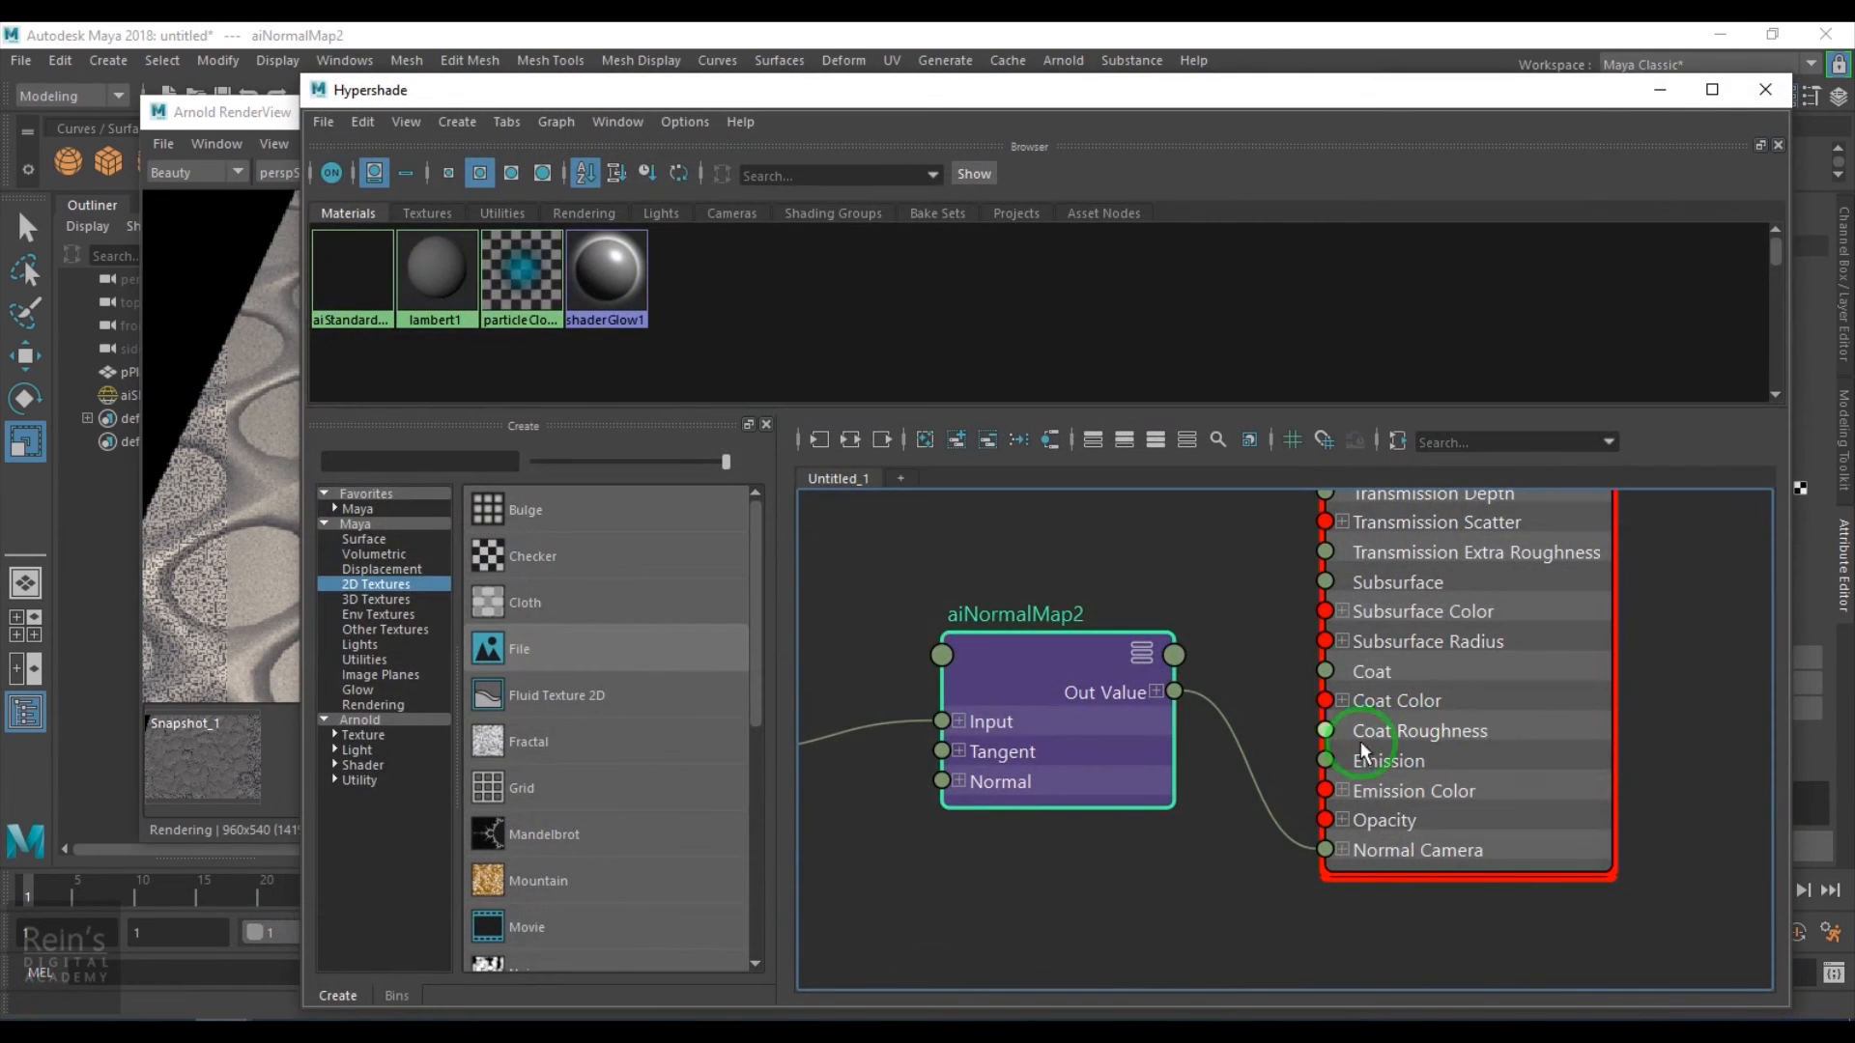
{"action": "scroll", "coordinate": [1192, 758], "scroll_direction": "down", "scroll_amount": 3}
{"action": "middle_click_drag", "start_coordinate": [1136, 824], "coordinate": [1477, 757], "text": "alt"}
{"action": "left_click_drag", "start_coordinate": [995, 568], "coordinate": [1108, 563]}
{"action": "left_click_drag", "start_coordinate": [894, 744], "coordinate": [1428, 891]}
{"action": "left_click_drag", "start_coordinate": [1362, 884], "coordinate": [1111, 723]}
Create a Color Composite node in the space between the normal maps and the surface shader
{"action": "left_click", "coordinate": [1319, 664]}
{"action": "key", "text": "Tab"}
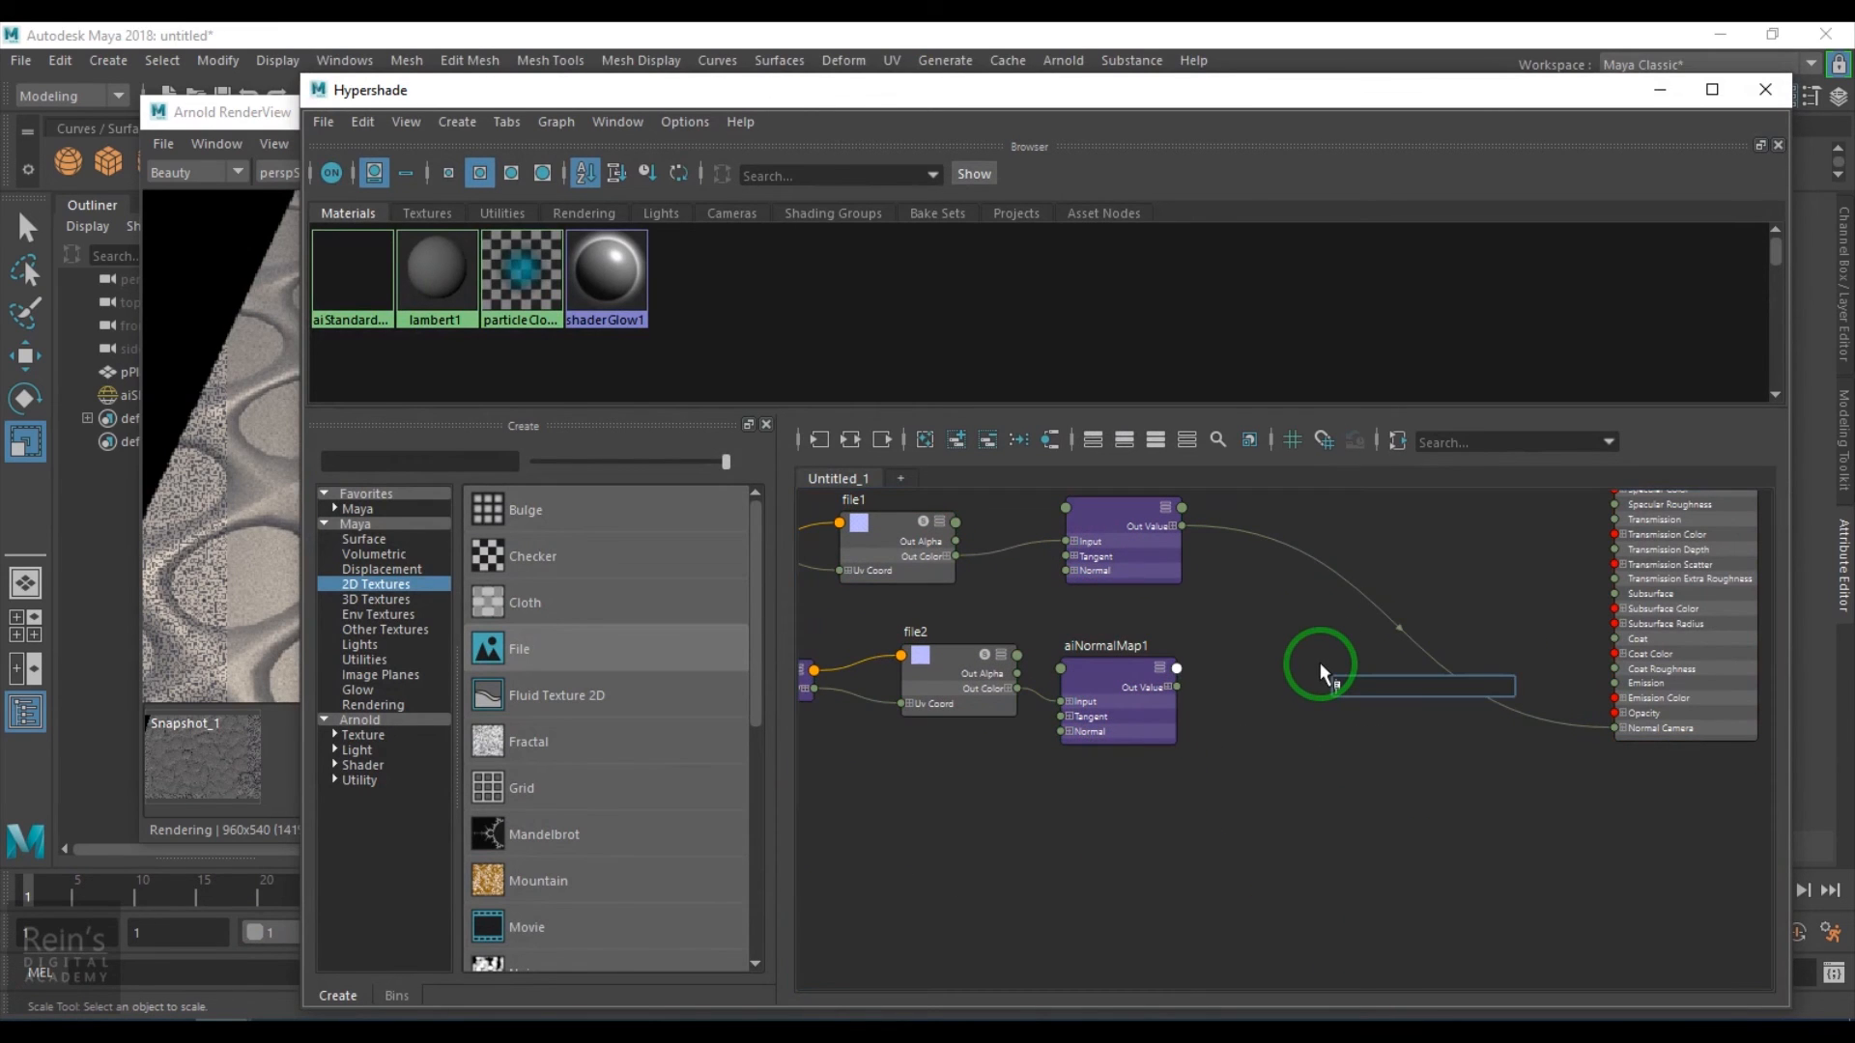
{"action": "type", "text": "col"}
{"action": "key", "text": "Down"}
{"action": "key", "text": "Return"}
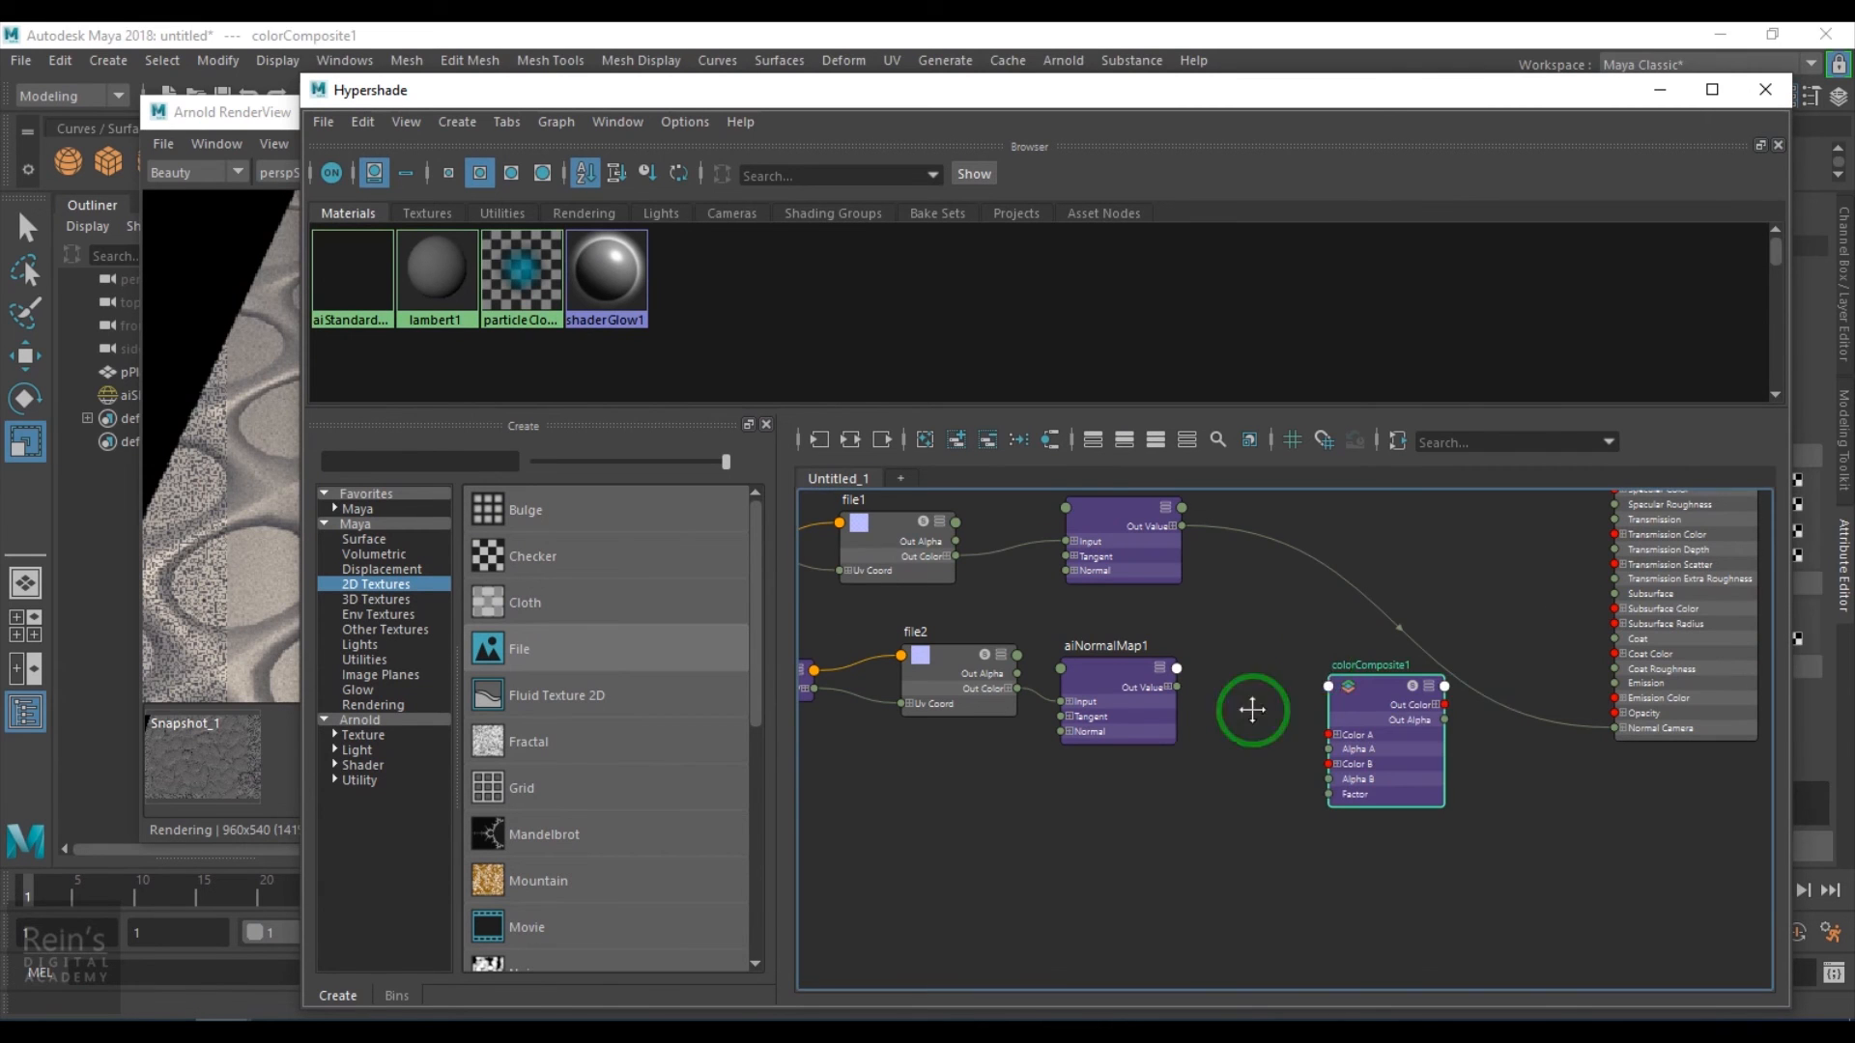
Connect aiNormalMap2's Out Value to Color A and aiNormalMap1's Out Value to Color B of colorComposite1
{"action": "middle_click_drag", "start_coordinate": [1320, 666], "coordinate": [1143, 759], "text": "alt"}
{"action": "left_click_drag", "start_coordinate": [1204, 788], "coordinate": [1204, 697]}
{"action": "scroll", "coordinate": [1150, 761], "scroll_direction": "up", "scroll_amount": 3}
{"action": "middle_click_drag", "start_coordinate": [1151, 762], "coordinate": [1297, 738], "text": "alt"}
{"action": "left_click_drag", "start_coordinate": [1092, 542], "coordinate": [1297, 697]}
{"action": "left_click_drag", "start_coordinate": [1085, 771], "coordinate": [1297, 740]}
{"action": "middle_click_drag", "start_coordinate": [1315, 872], "coordinate": [986, 848], "text": "alt"}
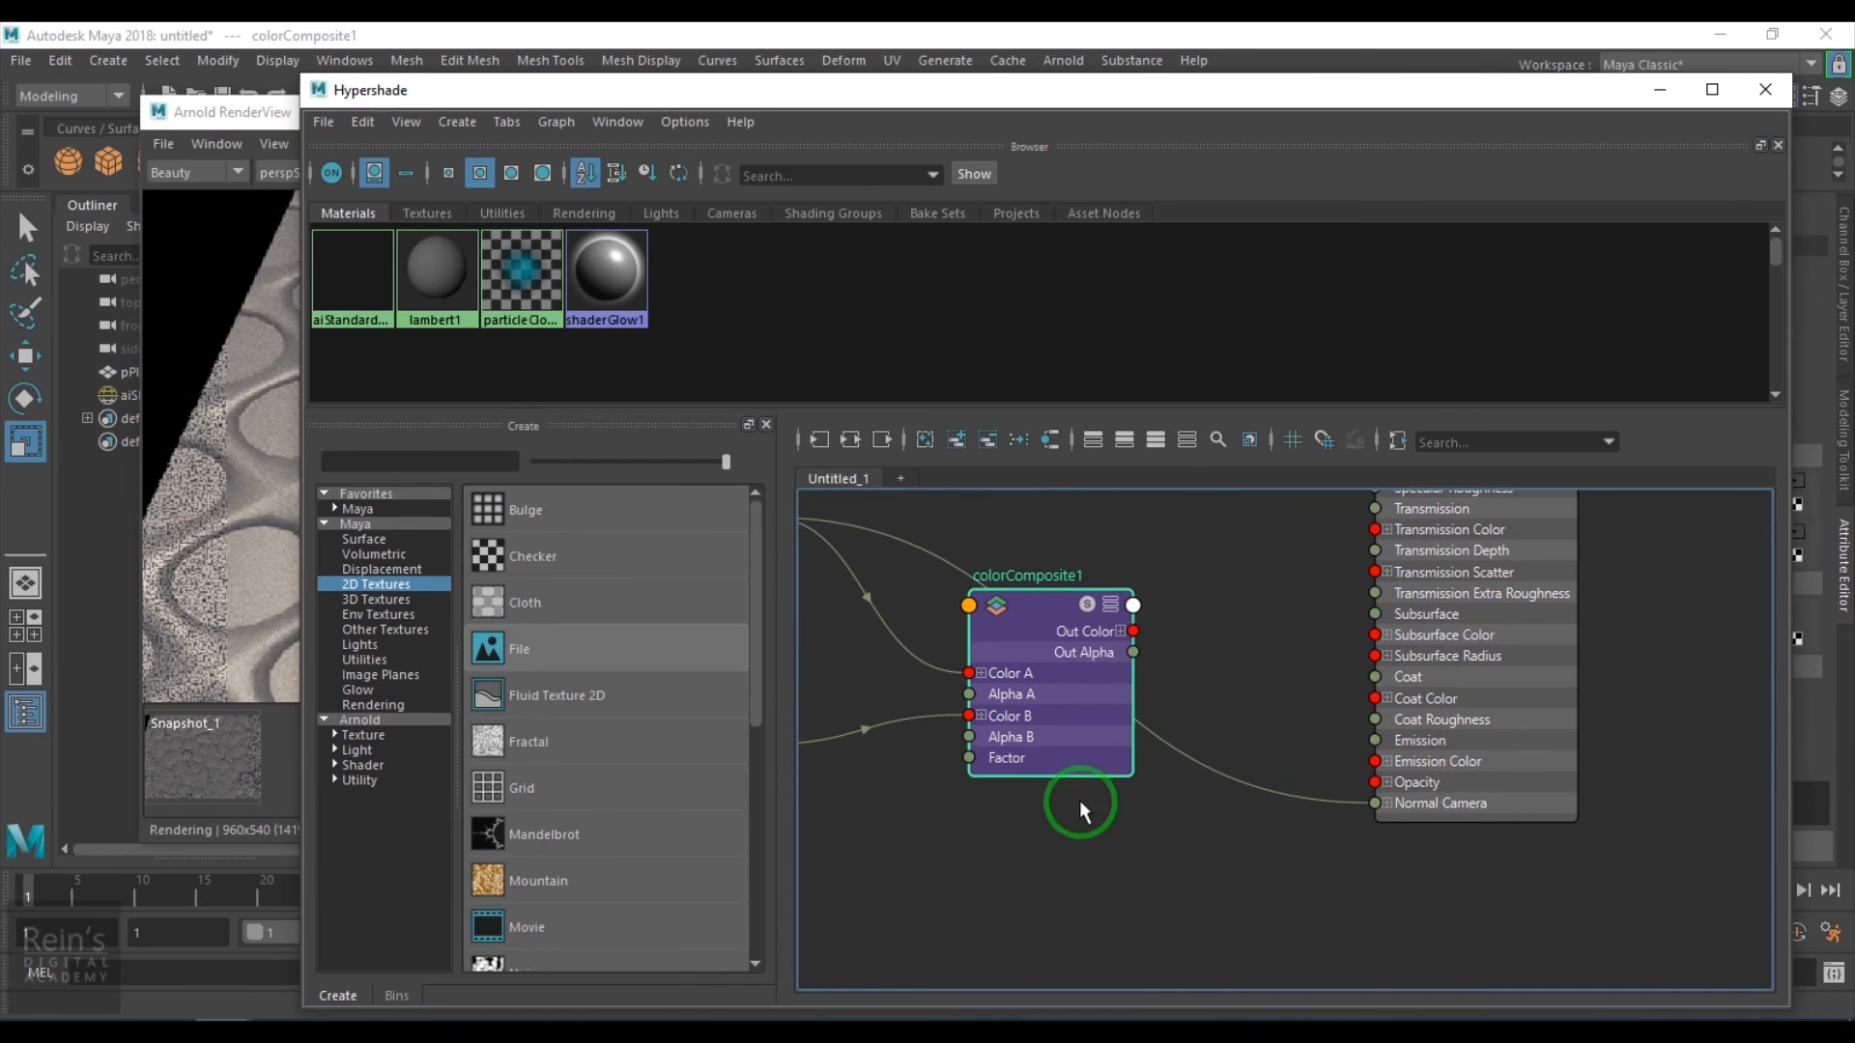
Connect colorComposite1's Out Color to the shader's Normal Camera and inspect the combined bumps in a live render
{"action": "left_click_drag", "start_coordinate": [1133, 633], "coordinate": [1375, 802]}
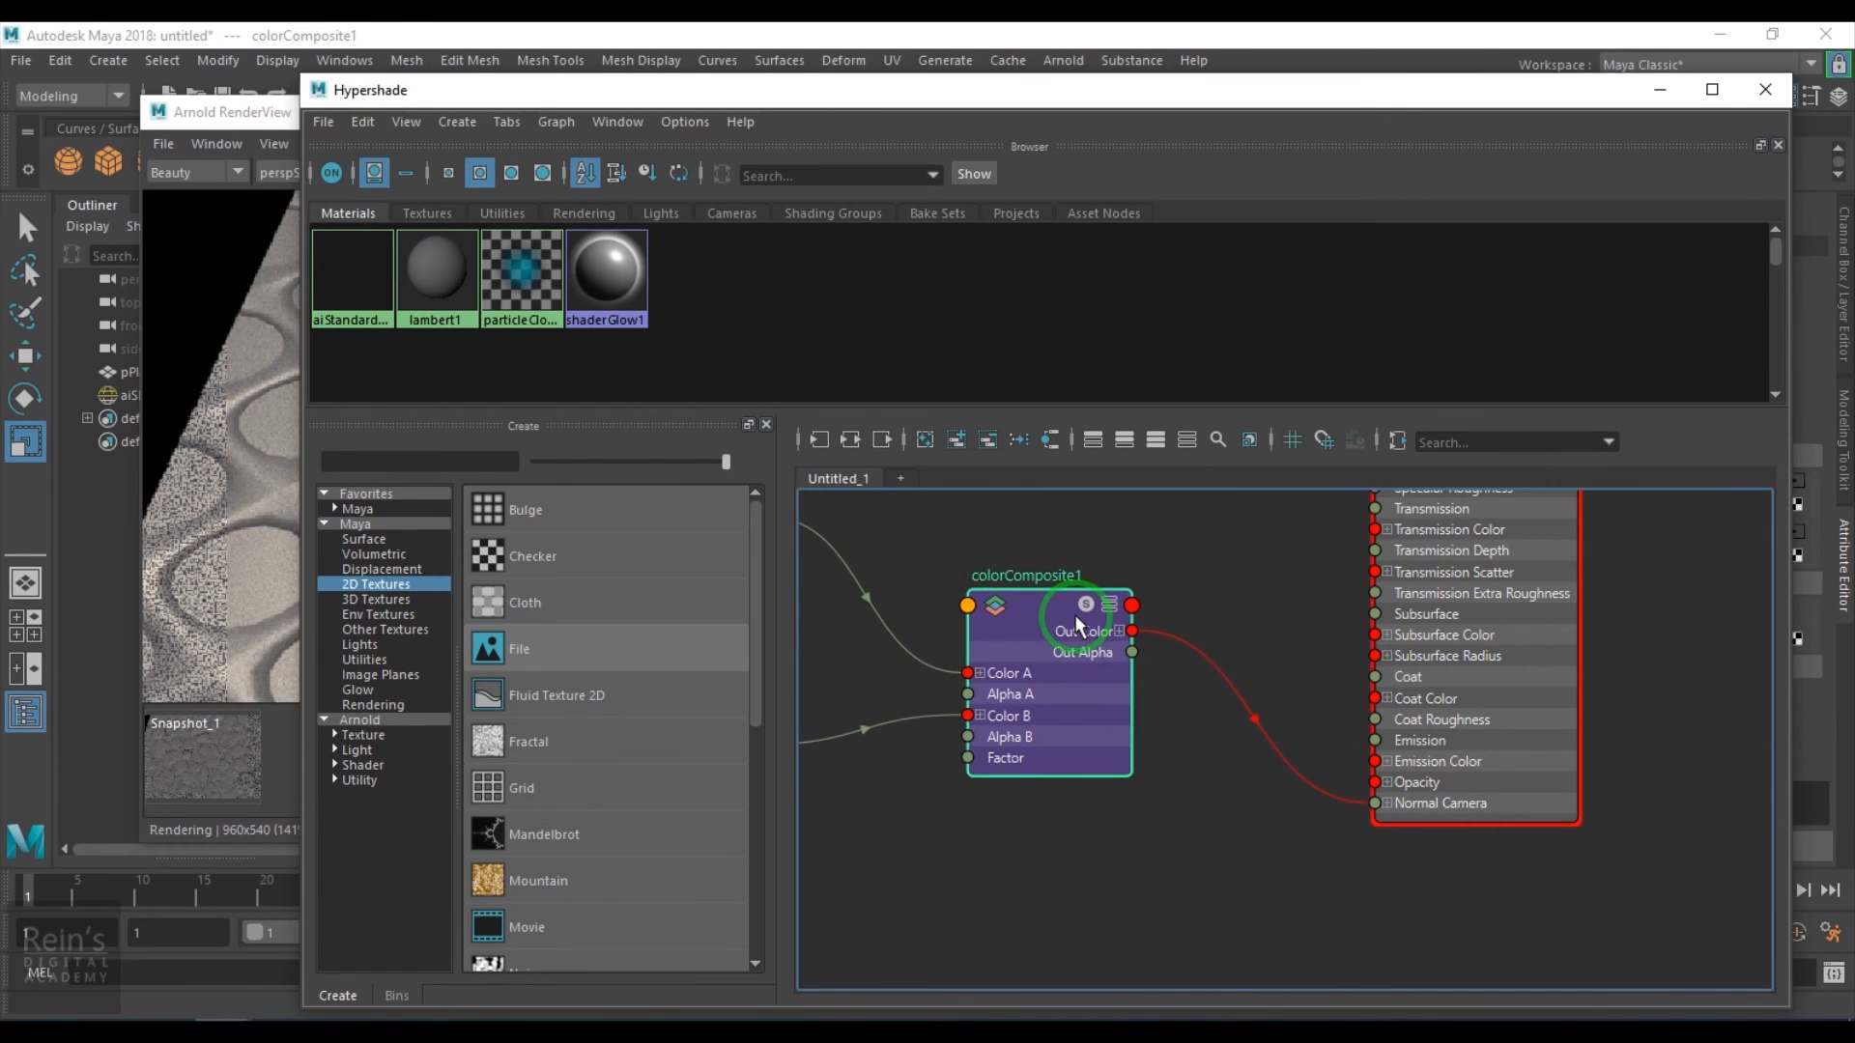
{"action": "left_click", "coordinate": [1659, 89]}
{"action": "left_click", "coordinate": [1197, 174]}
{"action": "scroll", "coordinate": [582, 575], "scroll_direction": "up", "scroll_amount": 2}
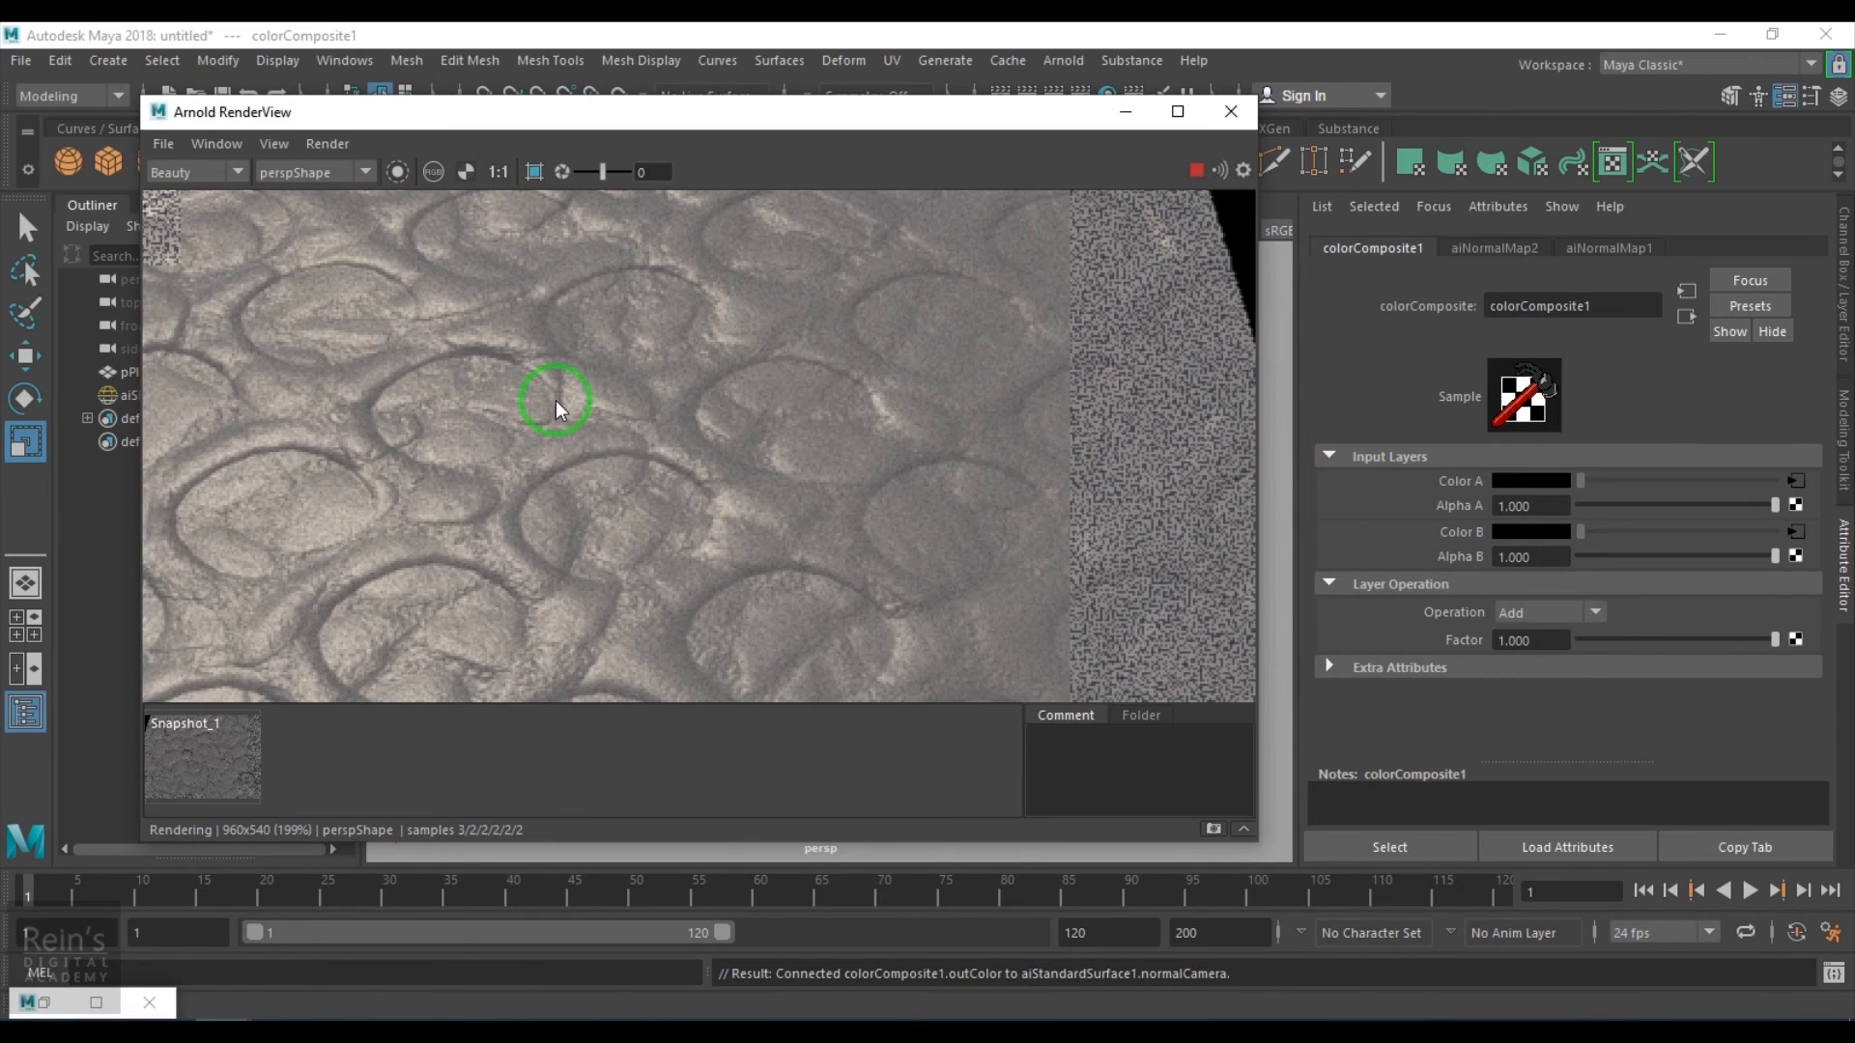
{"action": "scroll", "coordinate": [554, 400], "scroll_direction": "down", "scroll_amount": 2}
{"action": "scroll", "coordinate": [666, 496], "scroll_direction": "up", "scroll_amount": 1}
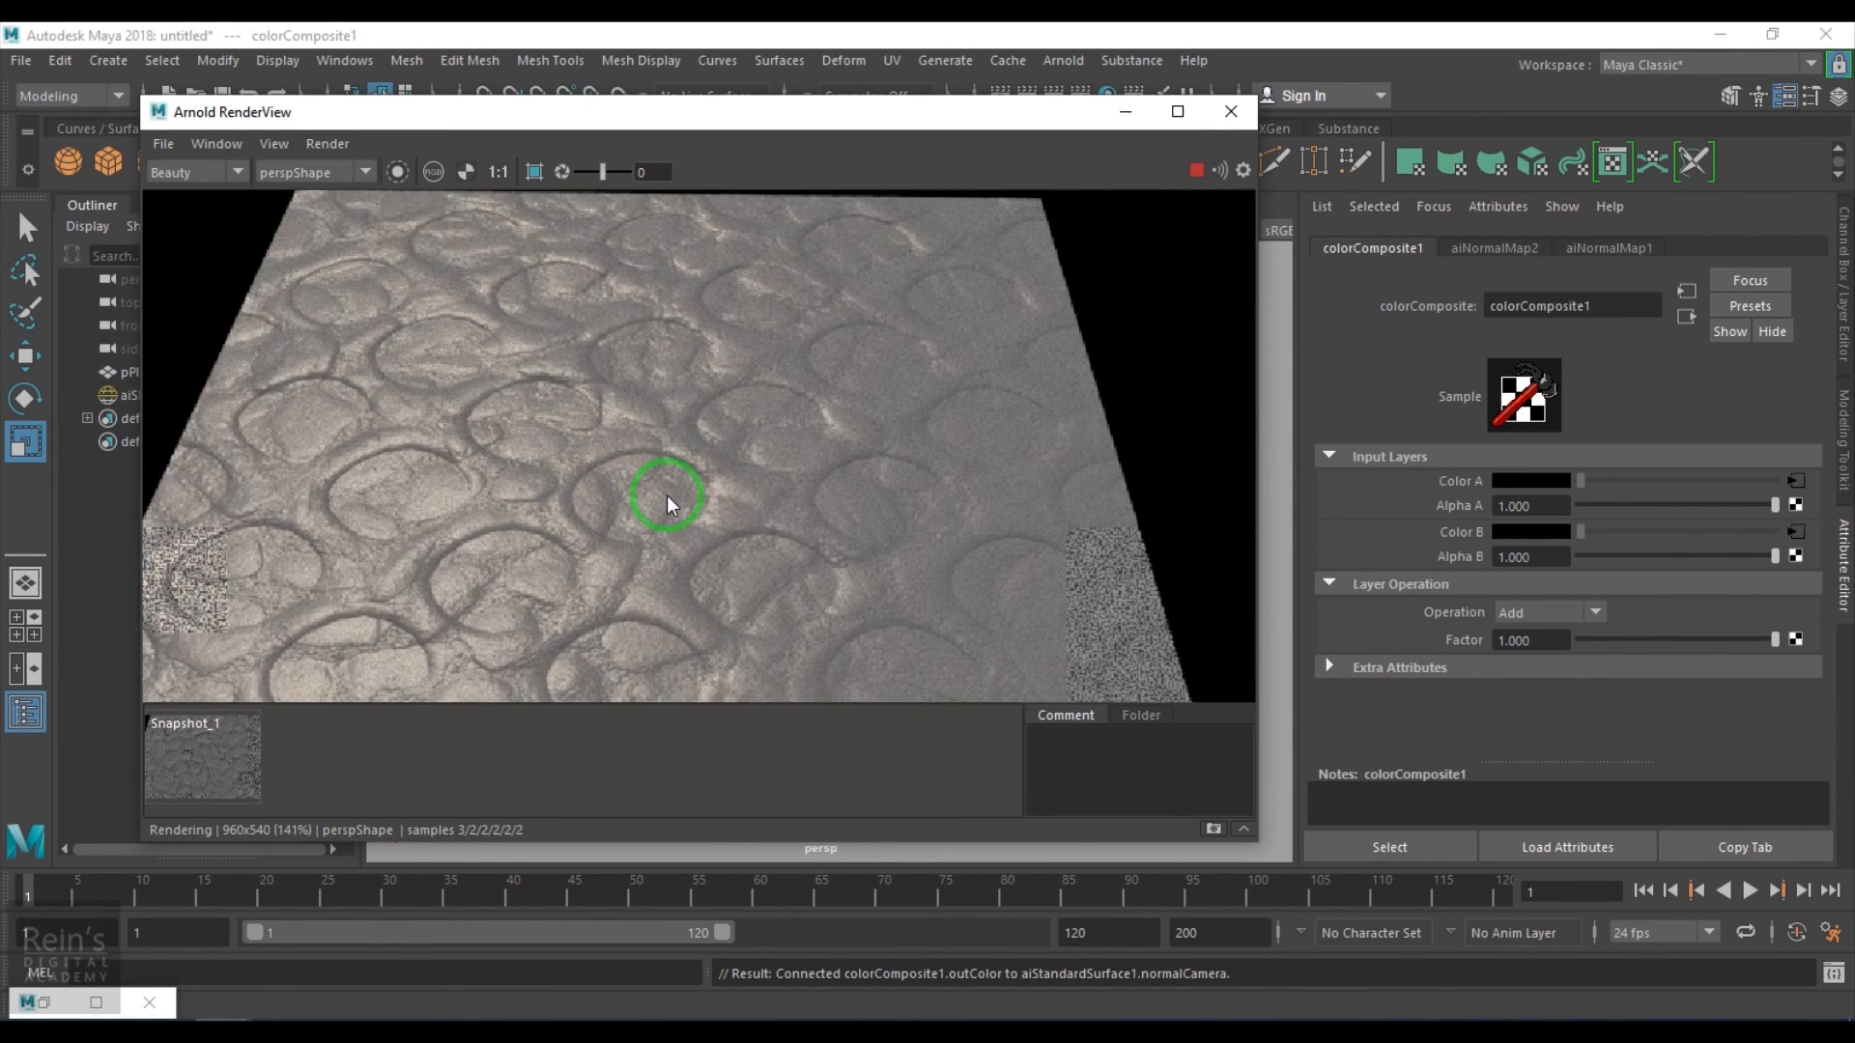
Set the colorComposite1 Operation to Screen and reduce its Factor to 0.042 while the render updates
{"action": "left_click", "coordinate": [1539, 612]}
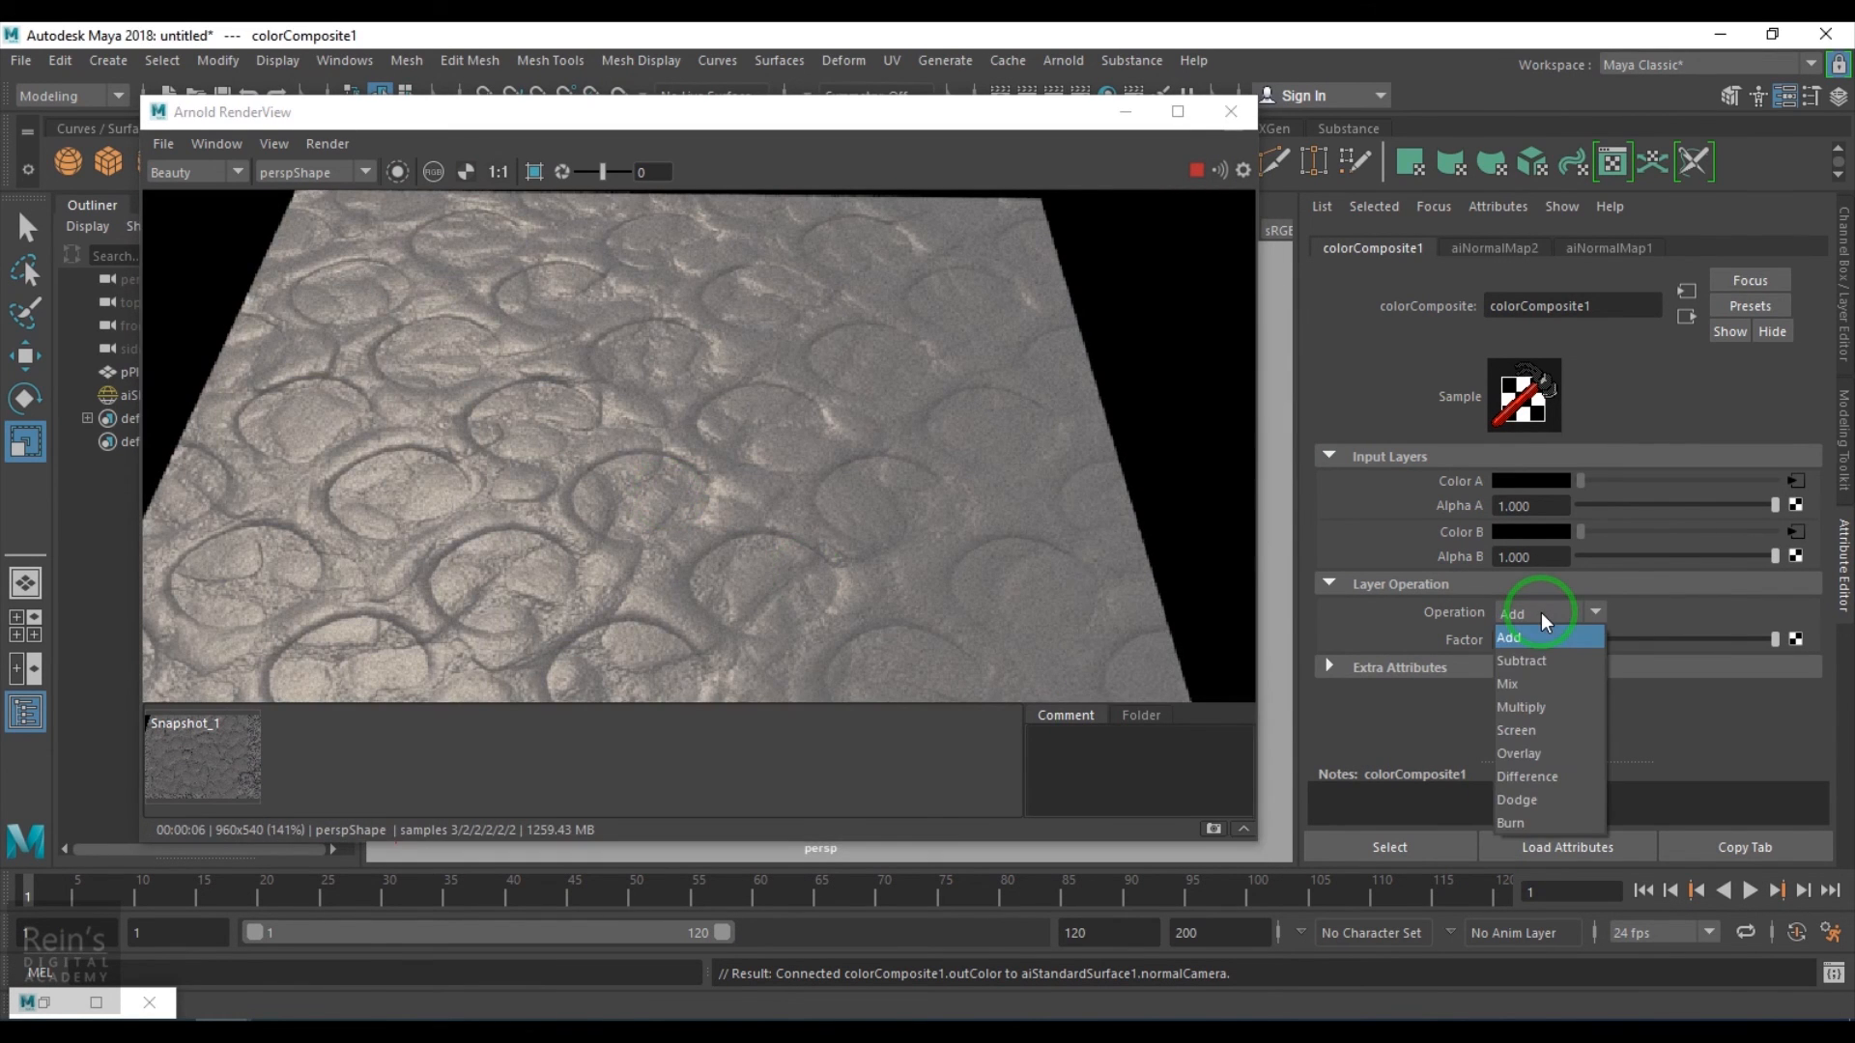
{"action": "left_click", "coordinate": [1557, 726]}
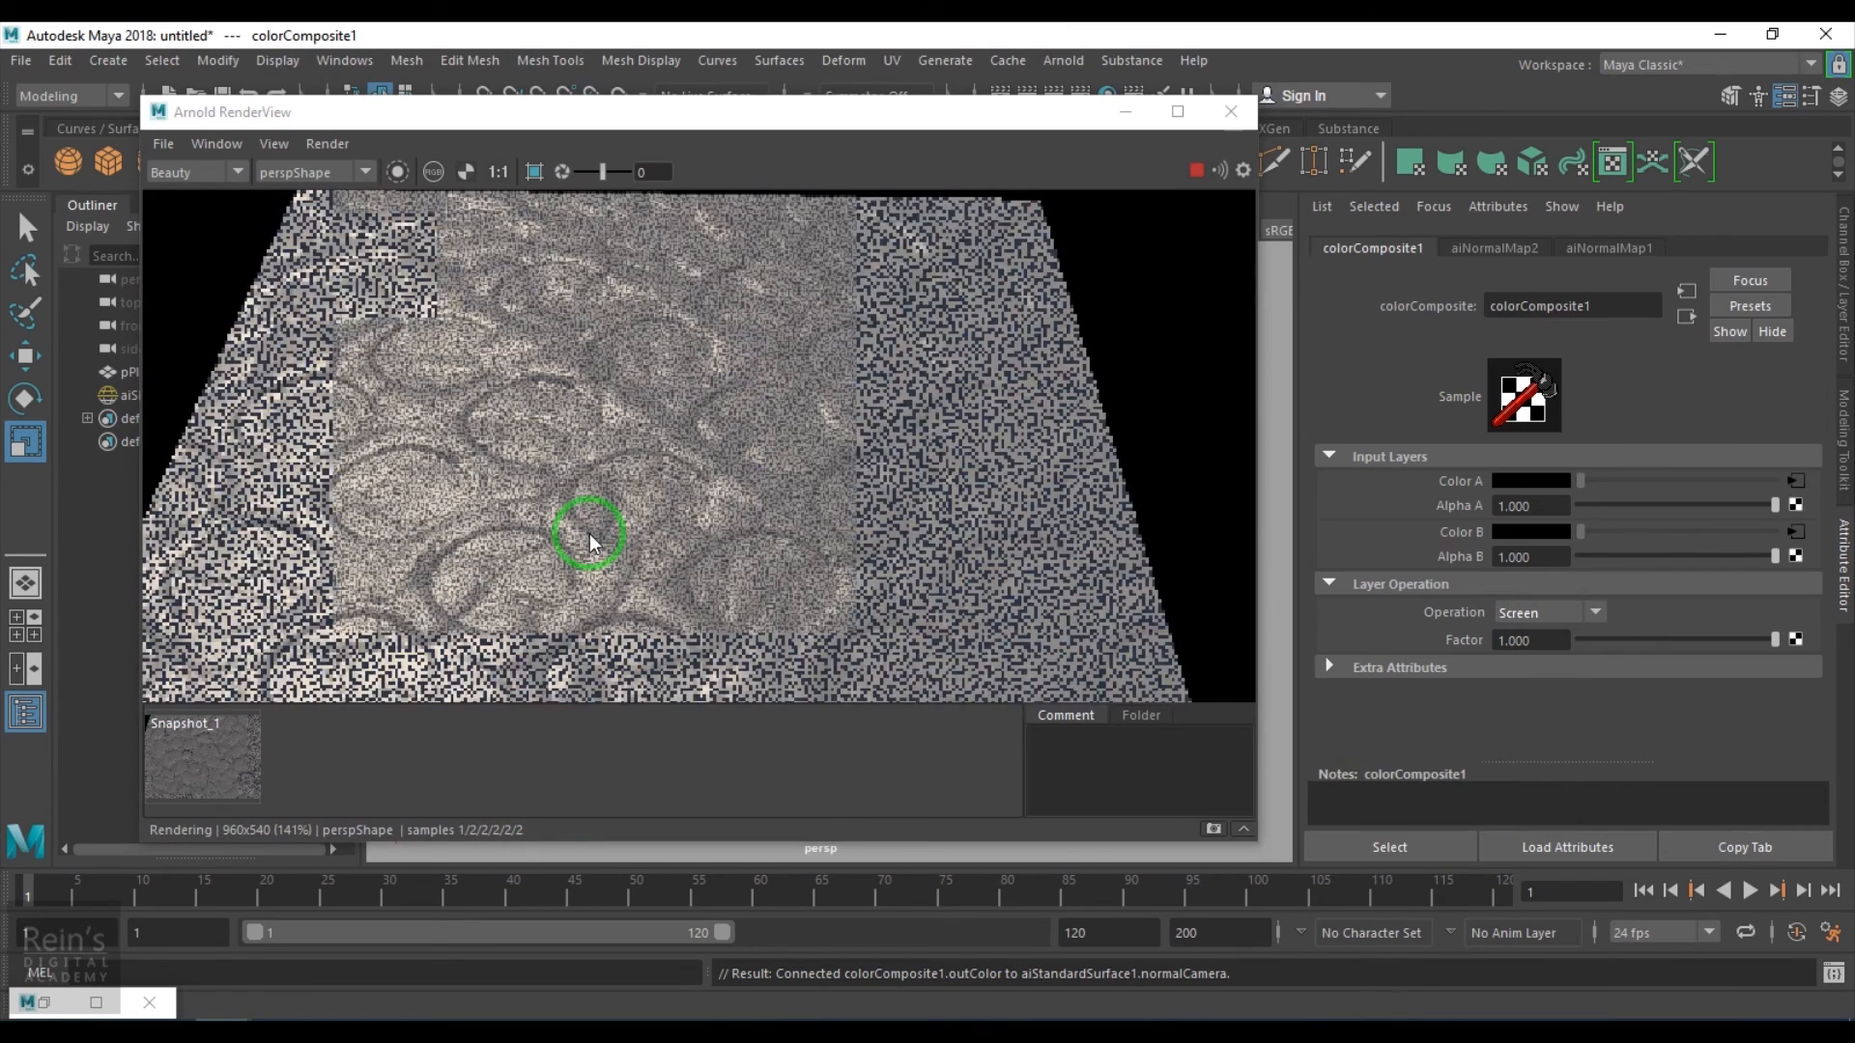
{"action": "left_click_drag", "start_coordinate": [1774, 639], "coordinate": [1630, 640]}
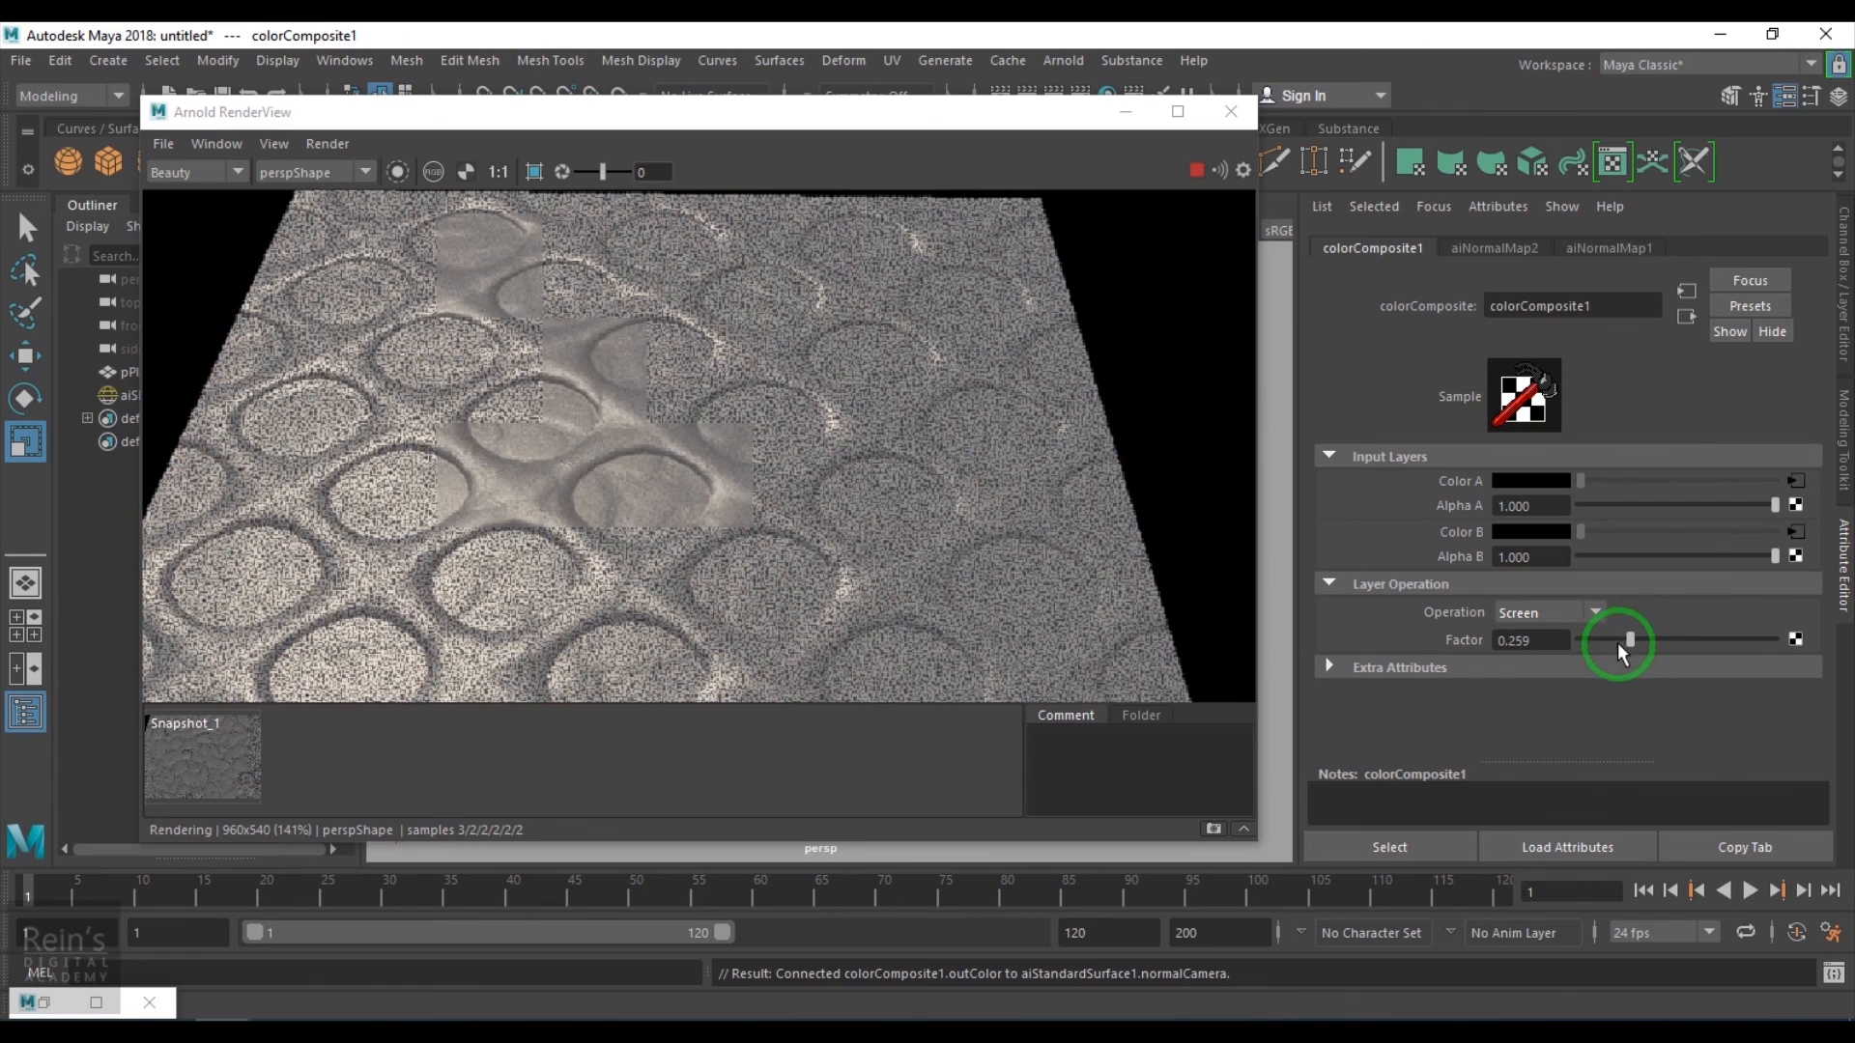
{"action": "left_click_drag", "start_coordinate": [1600, 640], "coordinate": [1591, 639]}
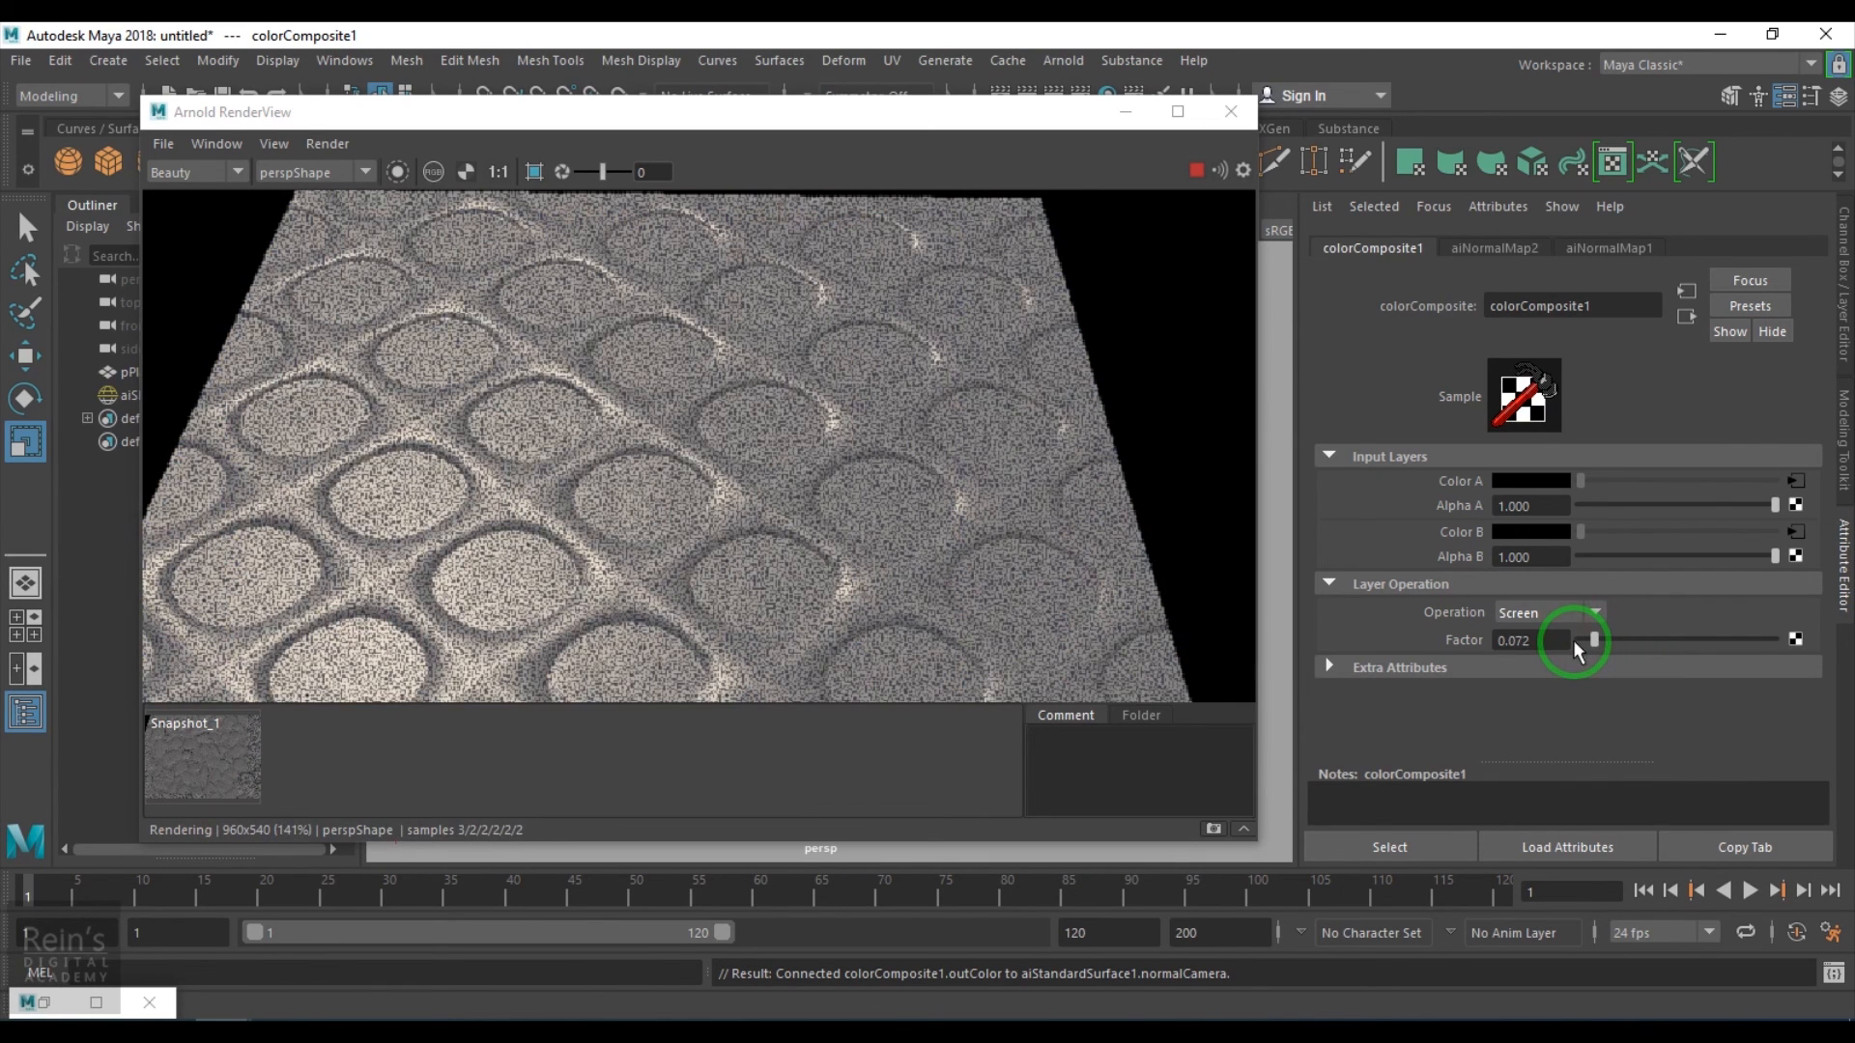
{"action": "left_click_drag", "start_coordinate": [1590, 638], "coordinate": [1586, 638]}
{"action": "left_click", "coordinate": [706, 765]}
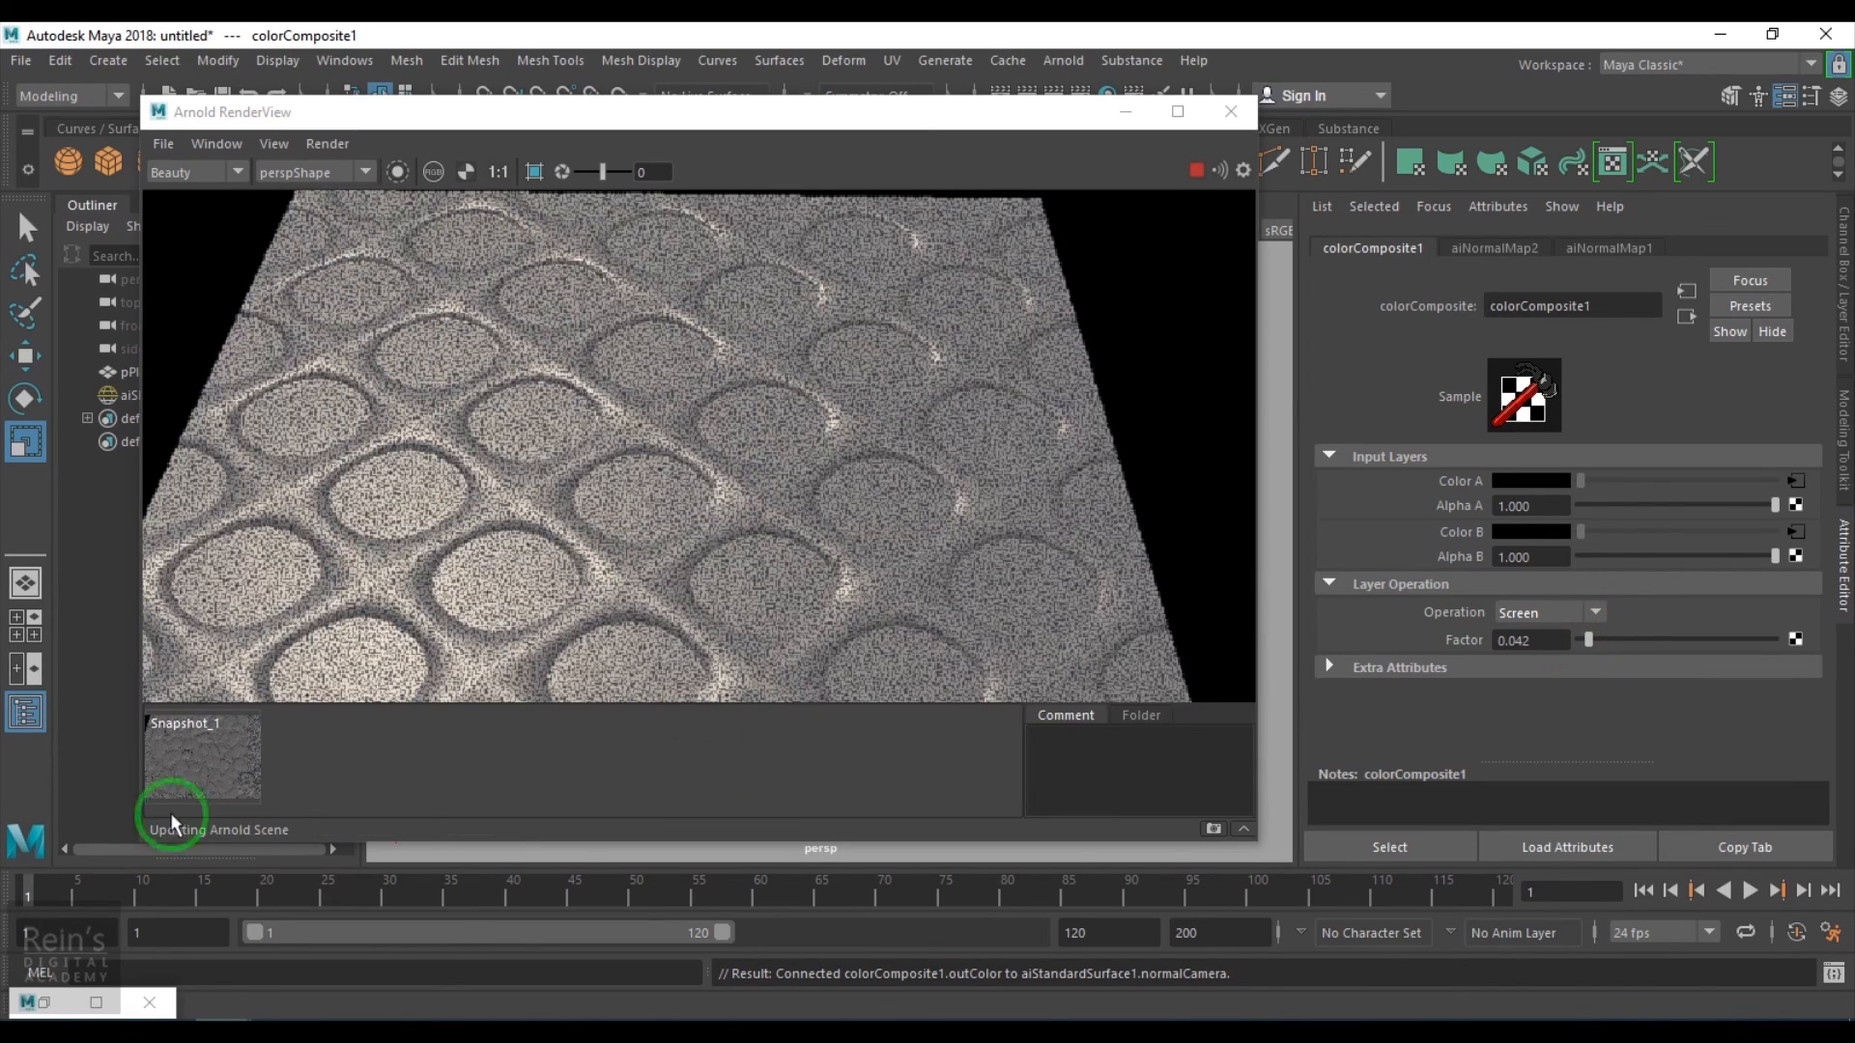
In the Hypershade graph, delete the connections from both normal maps to Color A and Color B of colorComposite1
{"action": "left_click", "coordinate": [43, 1002]}
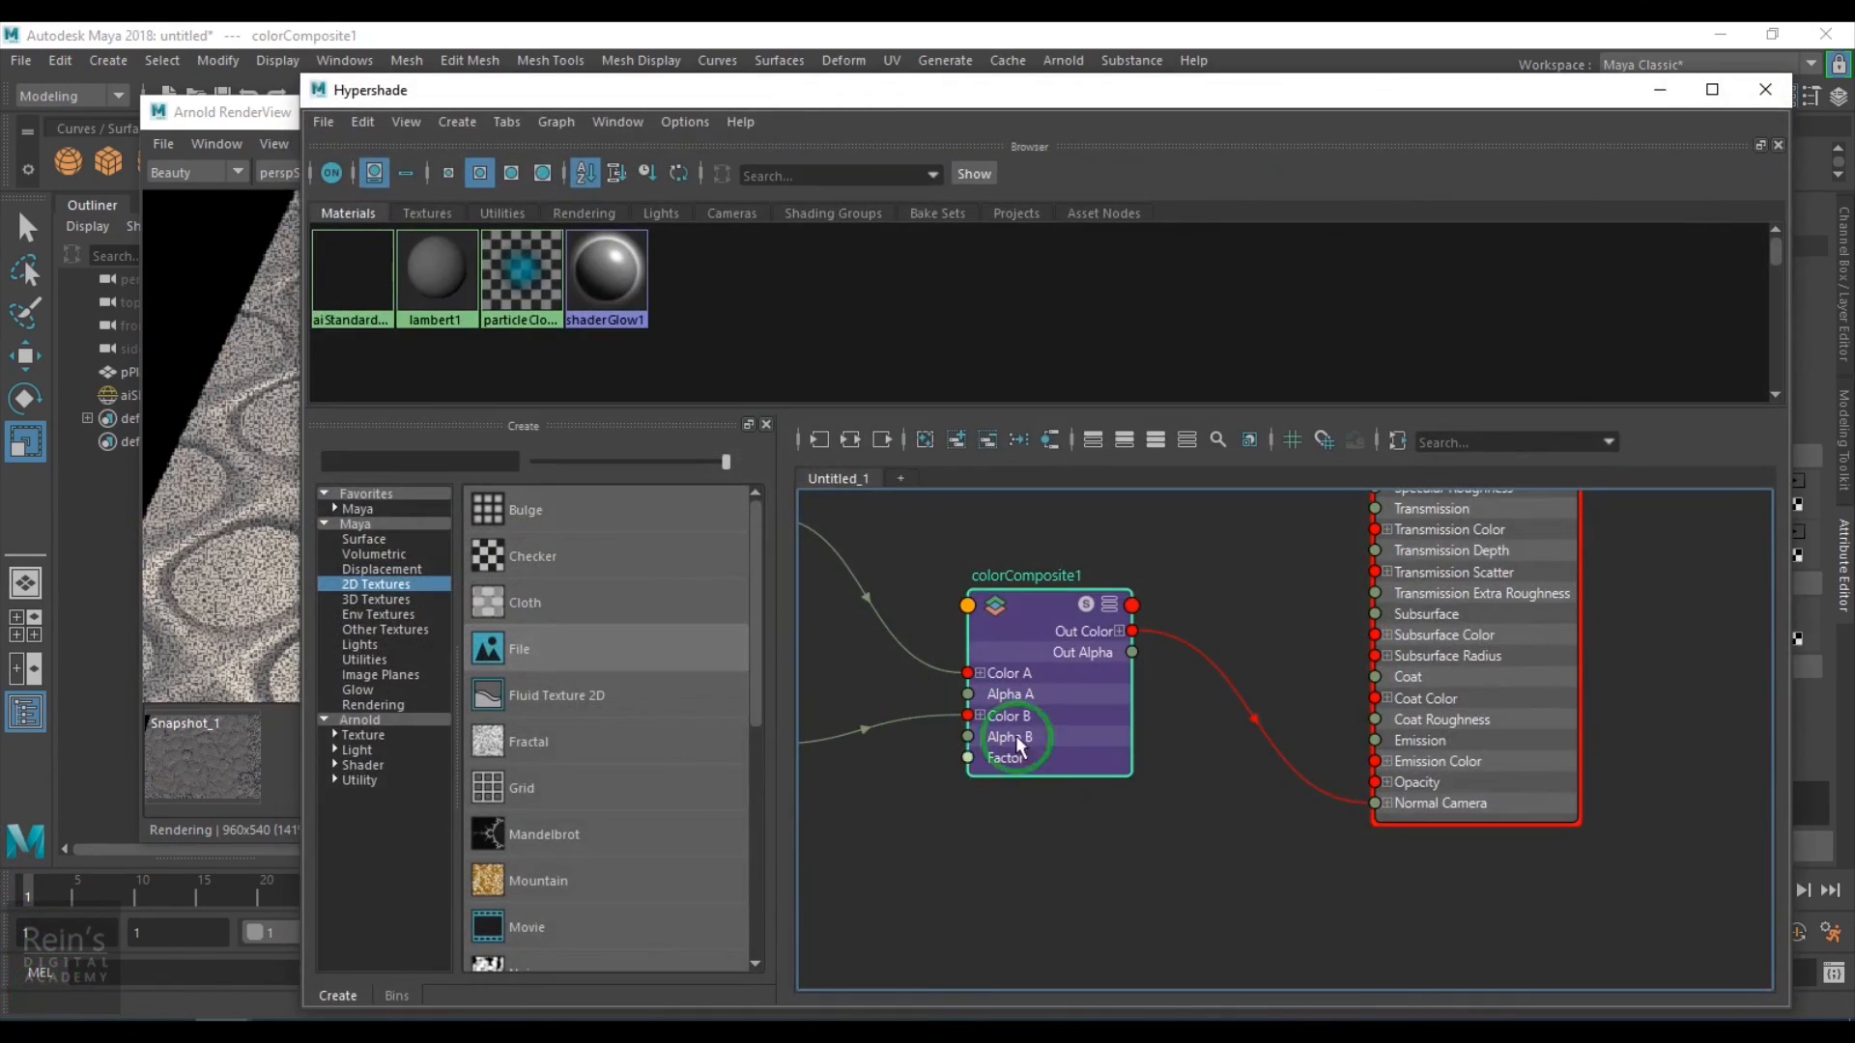
{"action": "middle_click_drag", "start_coordinate": [944, 827], "coordinate": [1585, 952], "text": "alt"}
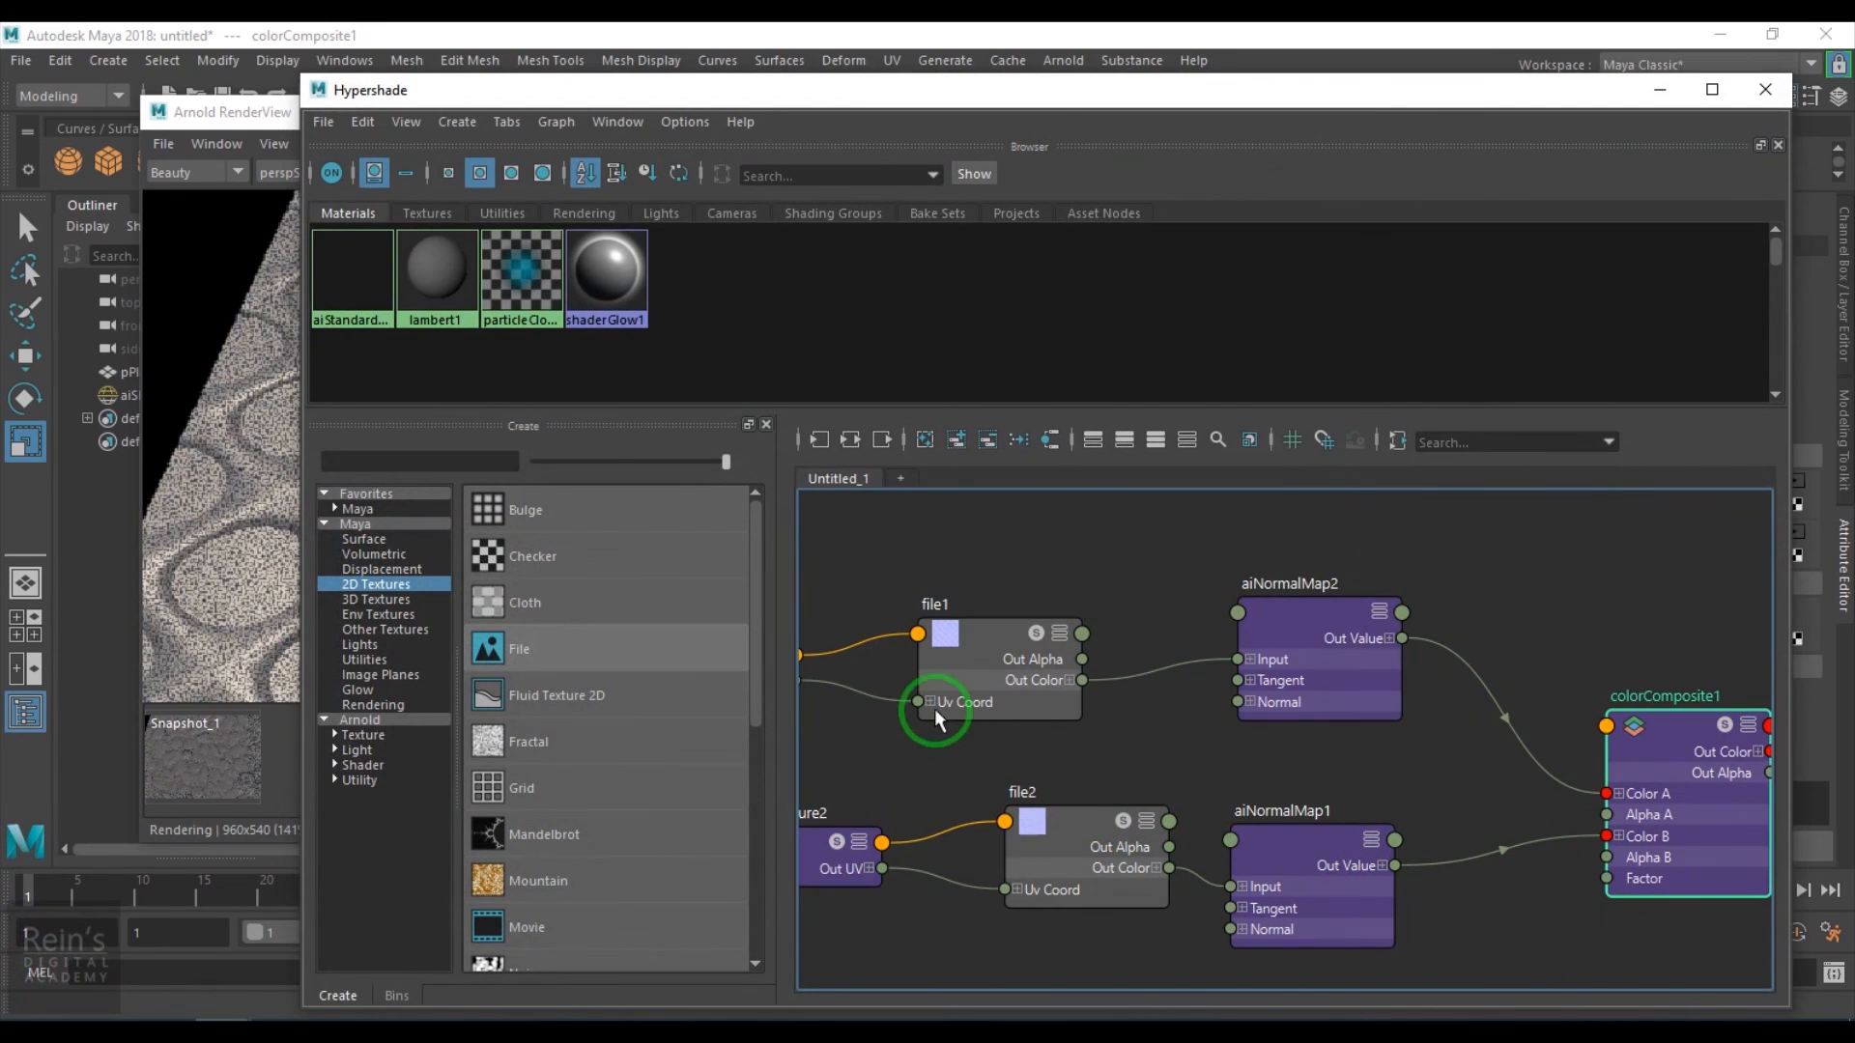
{"action": "right_click_drag", "start_coordinate": [935, 715], "coordinate": [1349, 965], "text": "alt"}
{"action": "middle_click_drag", "start_coordinate": [1153, 794], "coordinate": [1127, 648], "text": "alt"}
{"action": "right_click_drag", "start_coordinate": [1341, 863], "coordinate": [913, 729], "text": "alt"}
{"action": "middle_click_drag", "start_coordinate": [1440, 853], "coordinate": [1003, 704], "text": "alt"}
{"action": "right_click_drag", "start_coordinate": [1515, 897], "coordinate": [1533, 927], "text": "alt"}
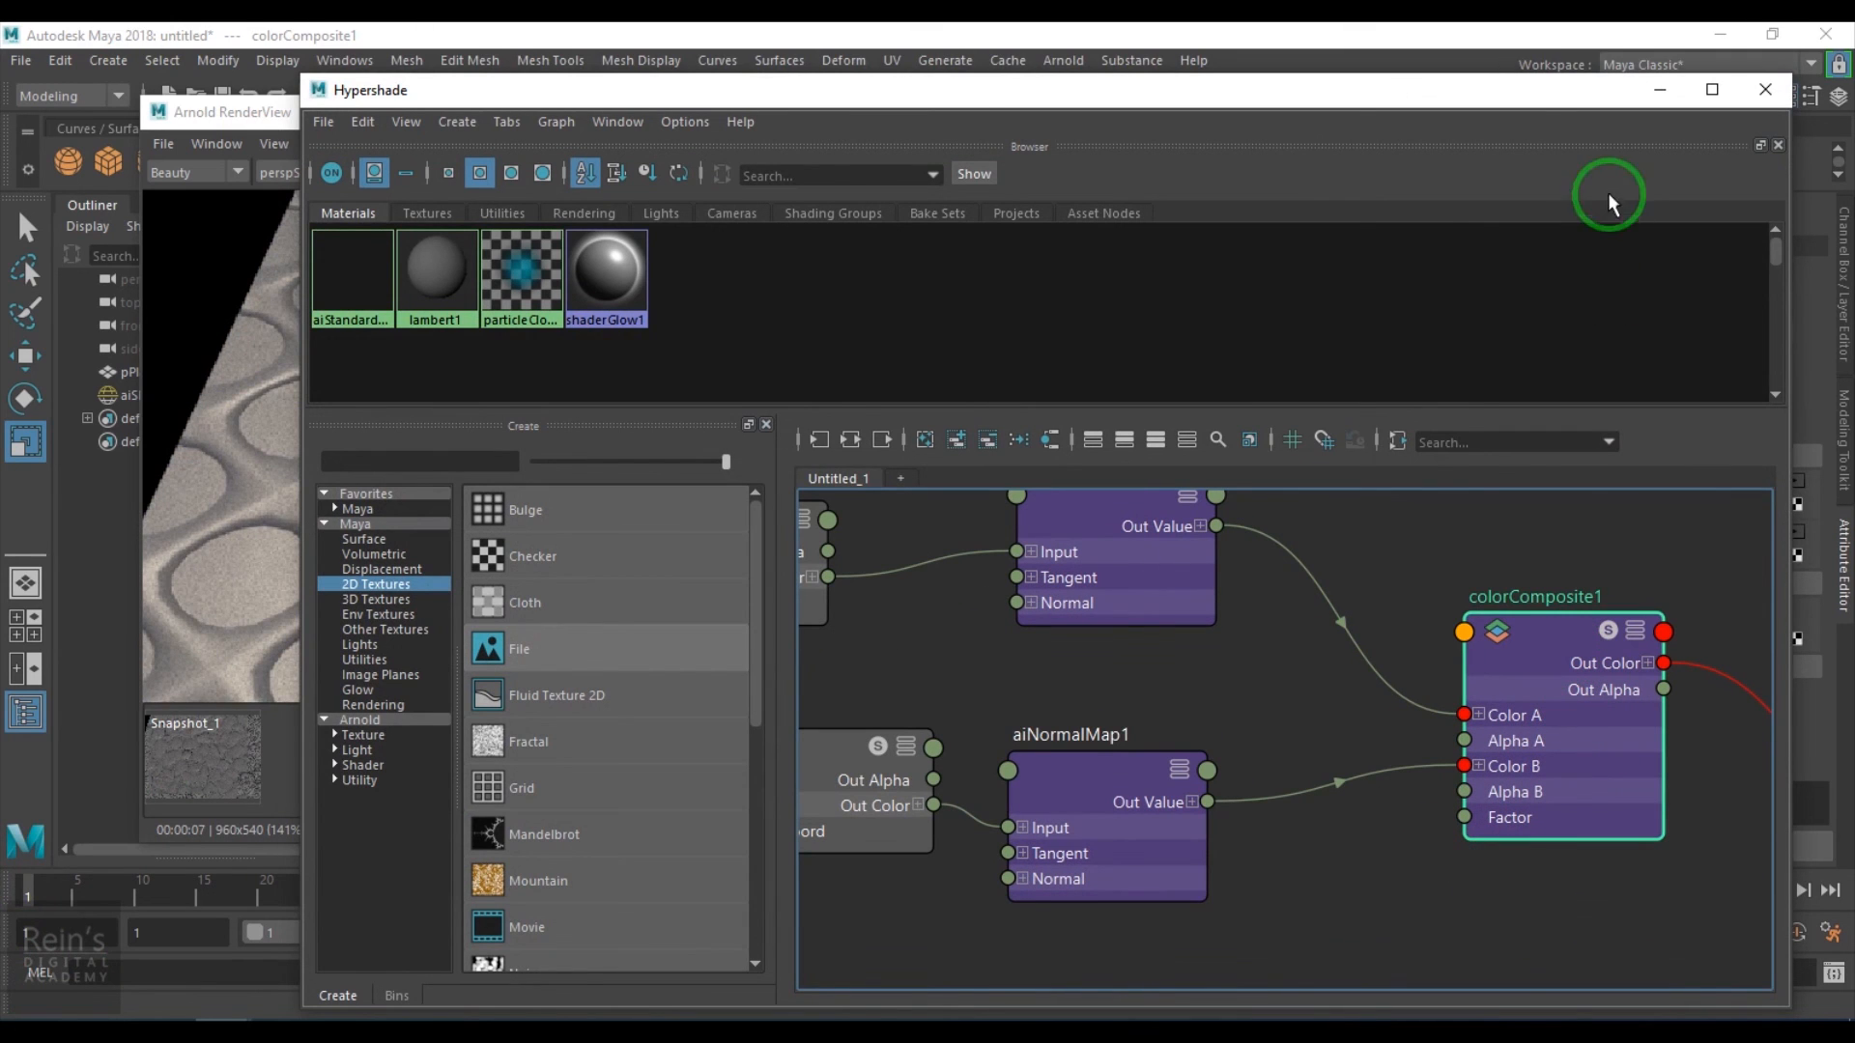
{"action": "left_click", "coordinate": [1353, 685]}
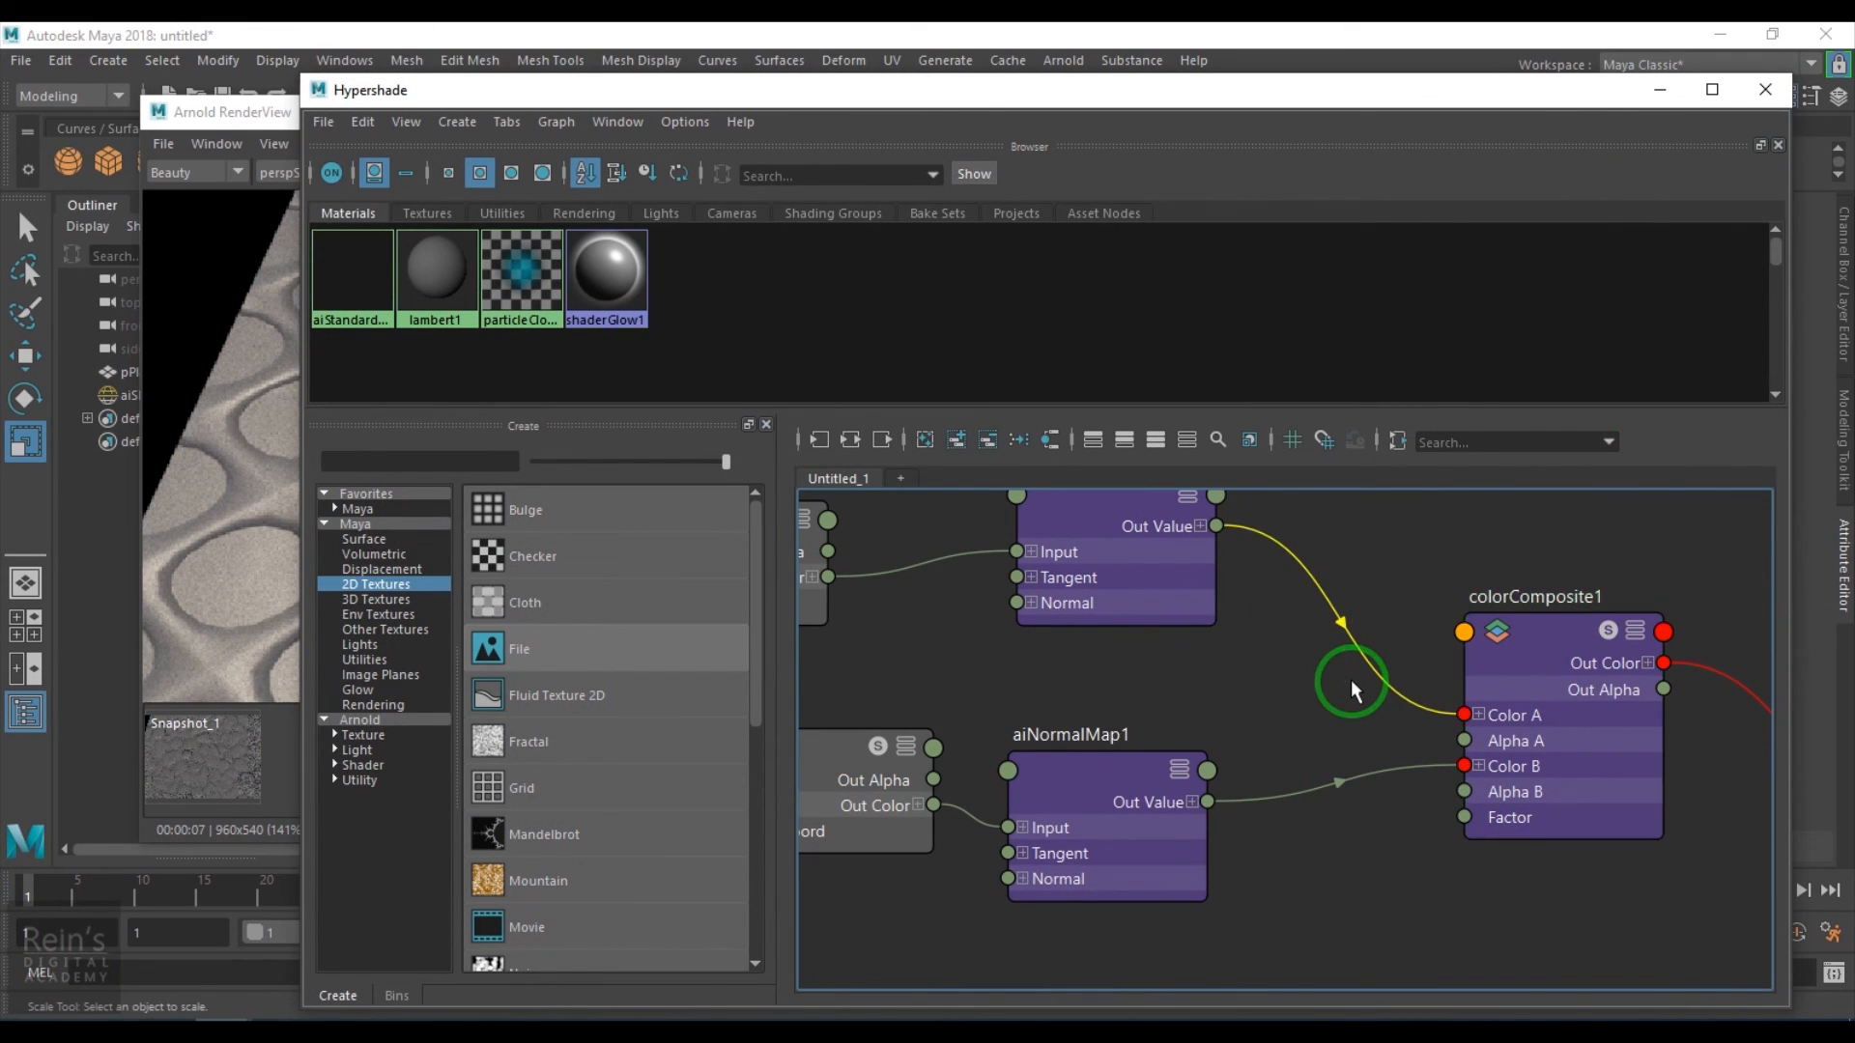
{"action": "left_click_drag", "start_coordinate": [1321, 522], "coordinate": [1357, 828]}
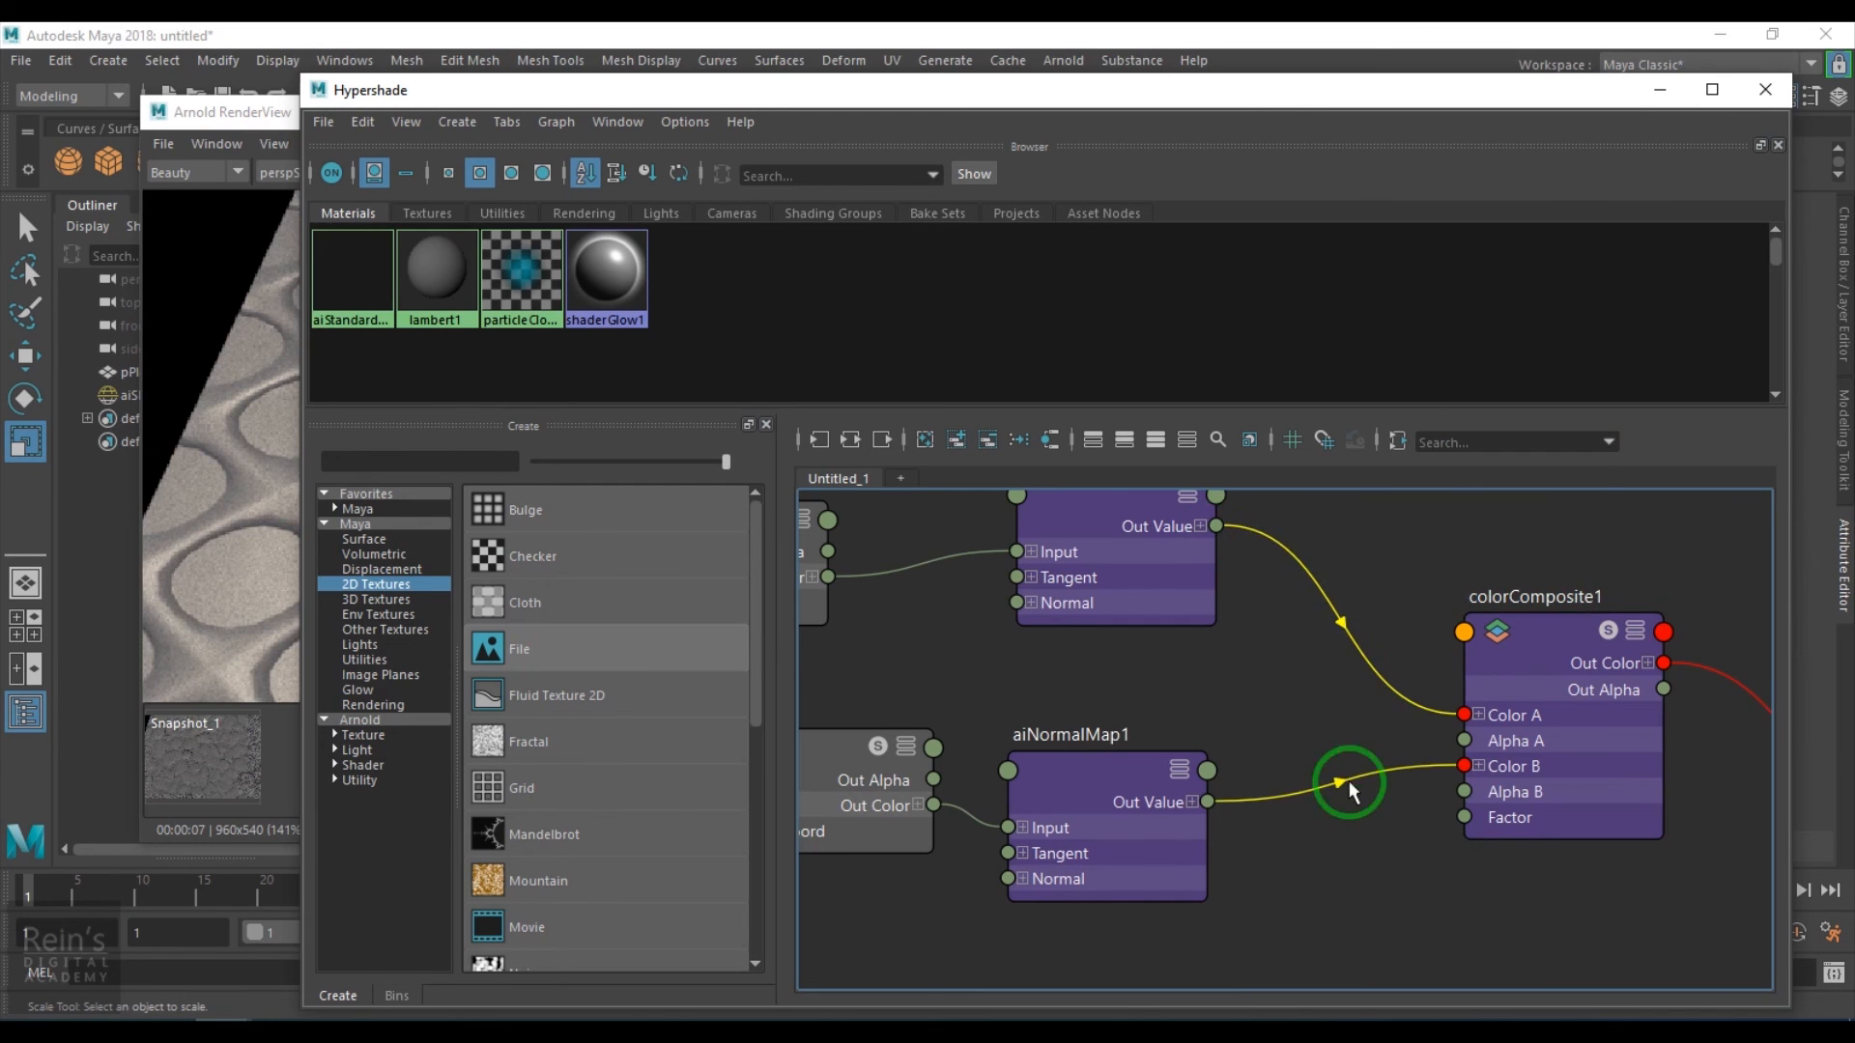
{"action": "key", "text": "Delete"}
Reconnect the inputs swapped, with aiNormalMap2's Out Value into Color B and aiNormalMap1's Out Value into Color A
{"action": "left_click_drag", "start_coordinate": [1228, 548], "coordinate": [1439, 800]}
{"action": "left_click", "coordinate": [1215, 805]}
{"action": "left_click_drag", "start_coordinate": [1209, 809], "coordinate": [1465, 715]}
{"action": "left_click", "coordinate": [1517, 666]}
Raise the colorComposite1 Factor through 0.229 and 0.789 to 1.000, comparing the blend in the live render
{"action": "left_click", "coordinate": [1659, 89]}
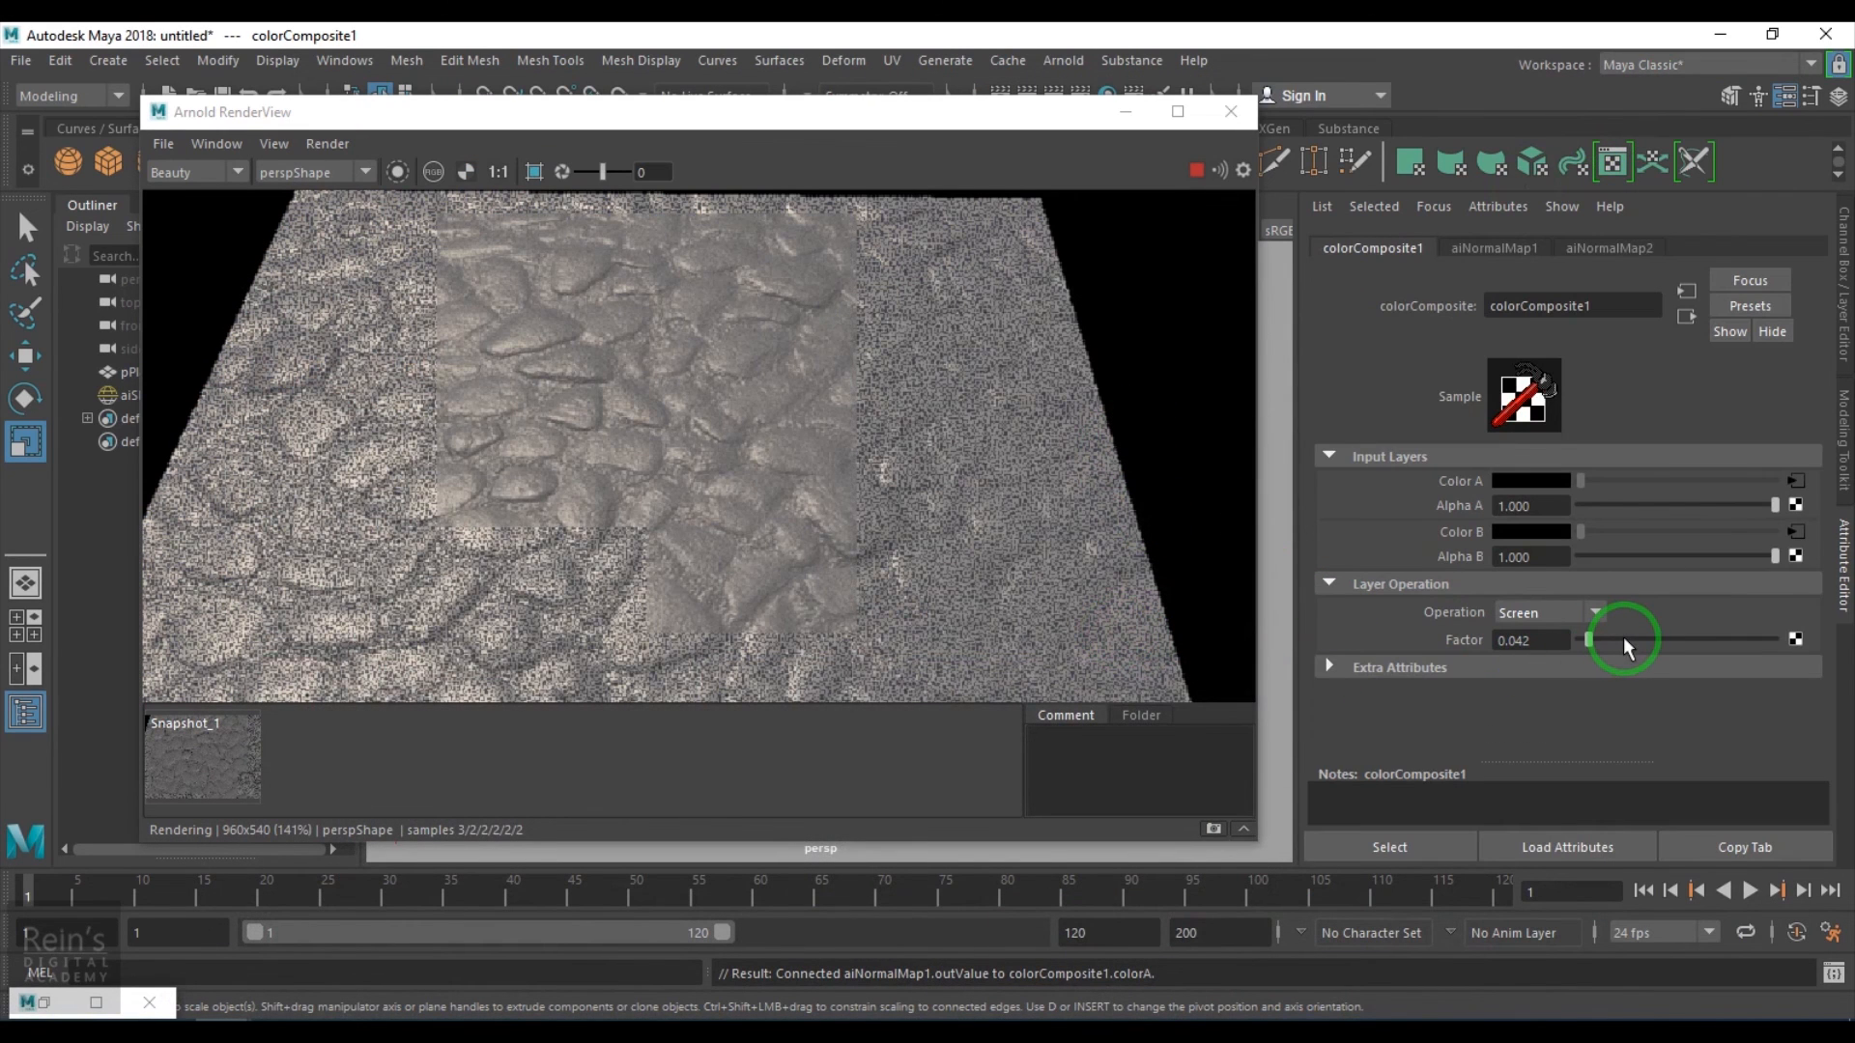
{"action": "left_click", "coordinate": [1623, 639]}
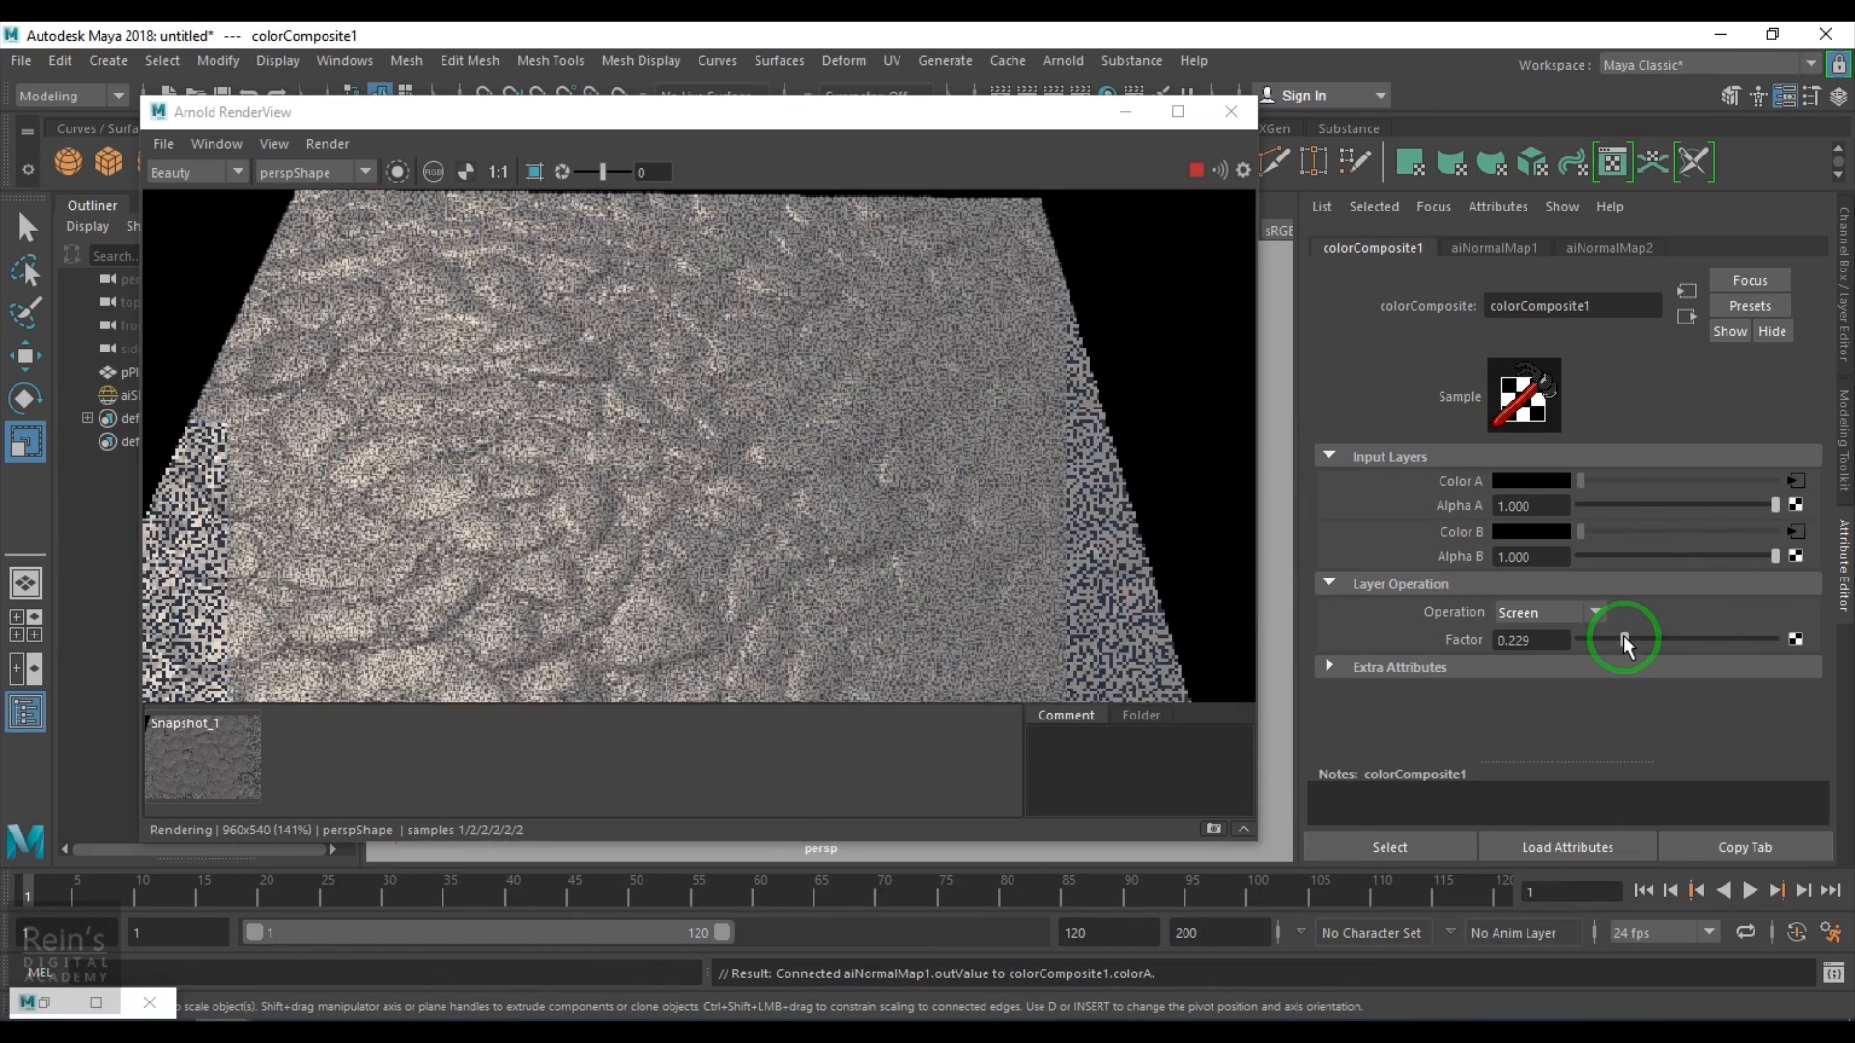
{"action": "left_click", "coordinate": [1731, 638]}
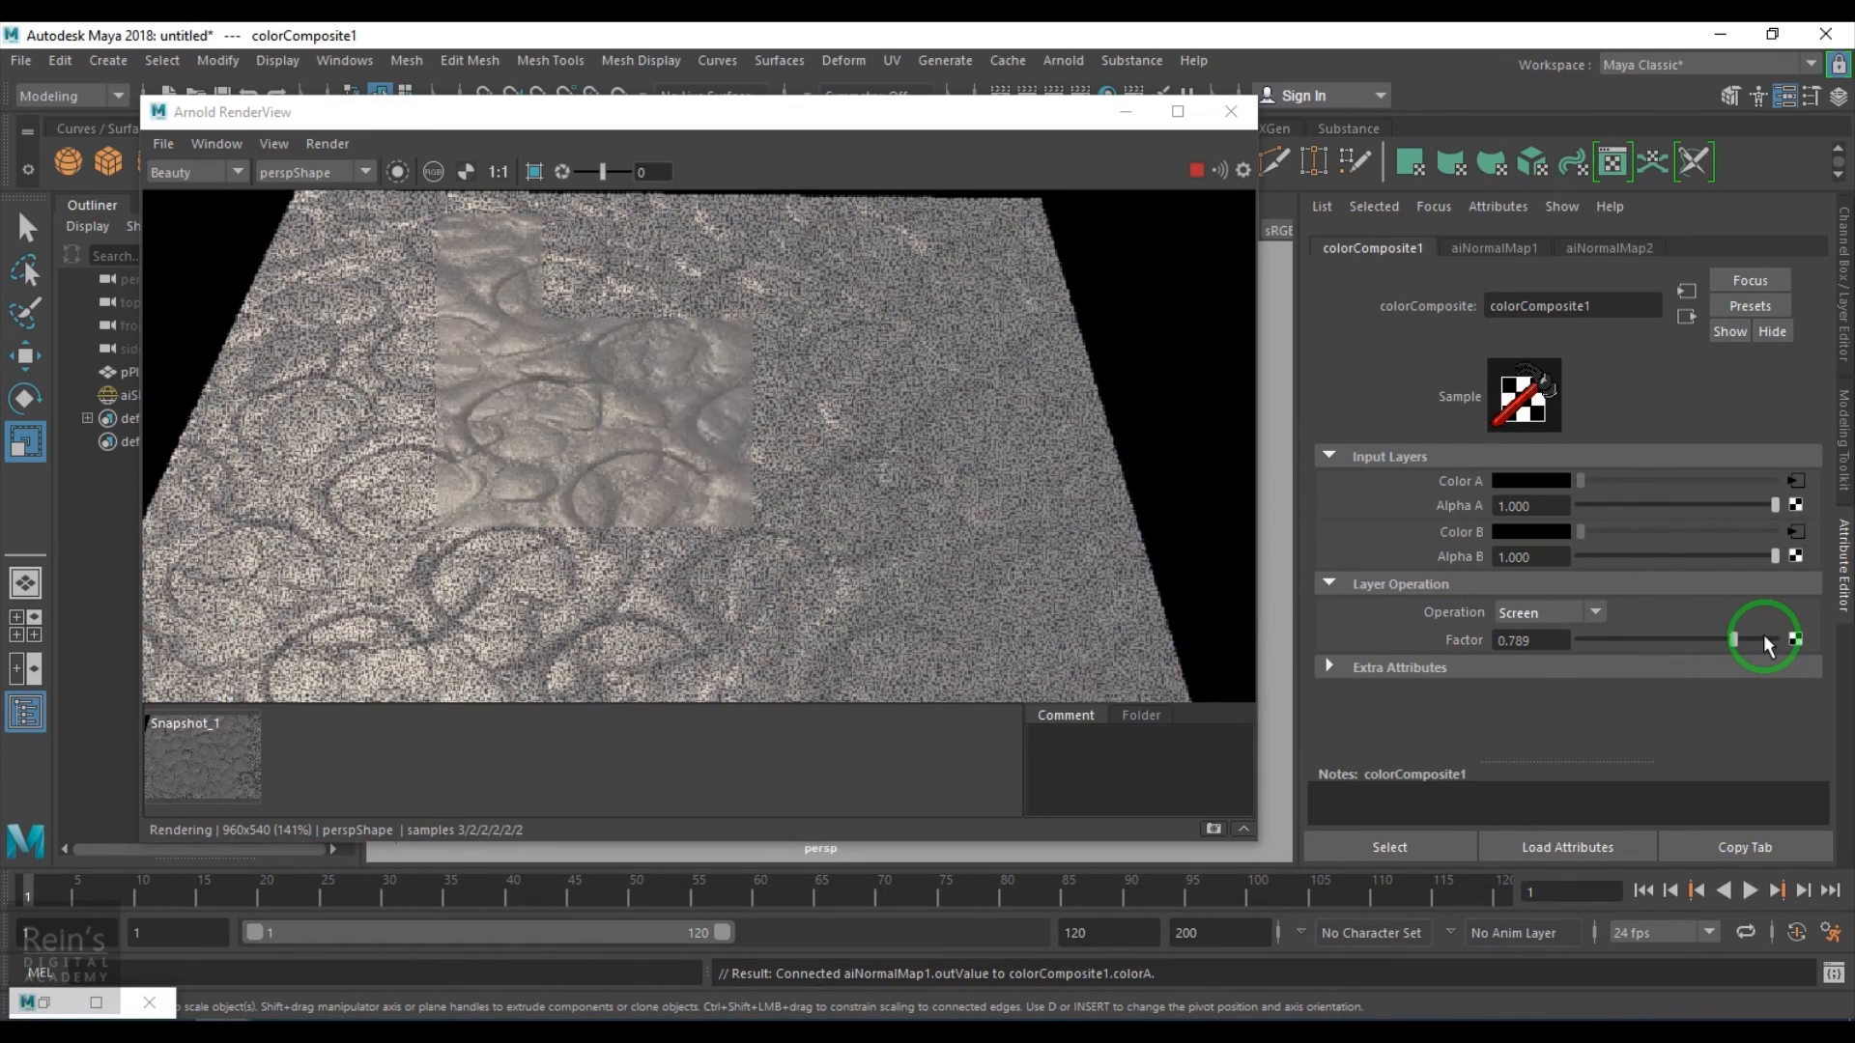
{"action": "left_click", "coordinate": [1773, 639]}
{"action": "right_click", "coordinate": [1447, 632]}
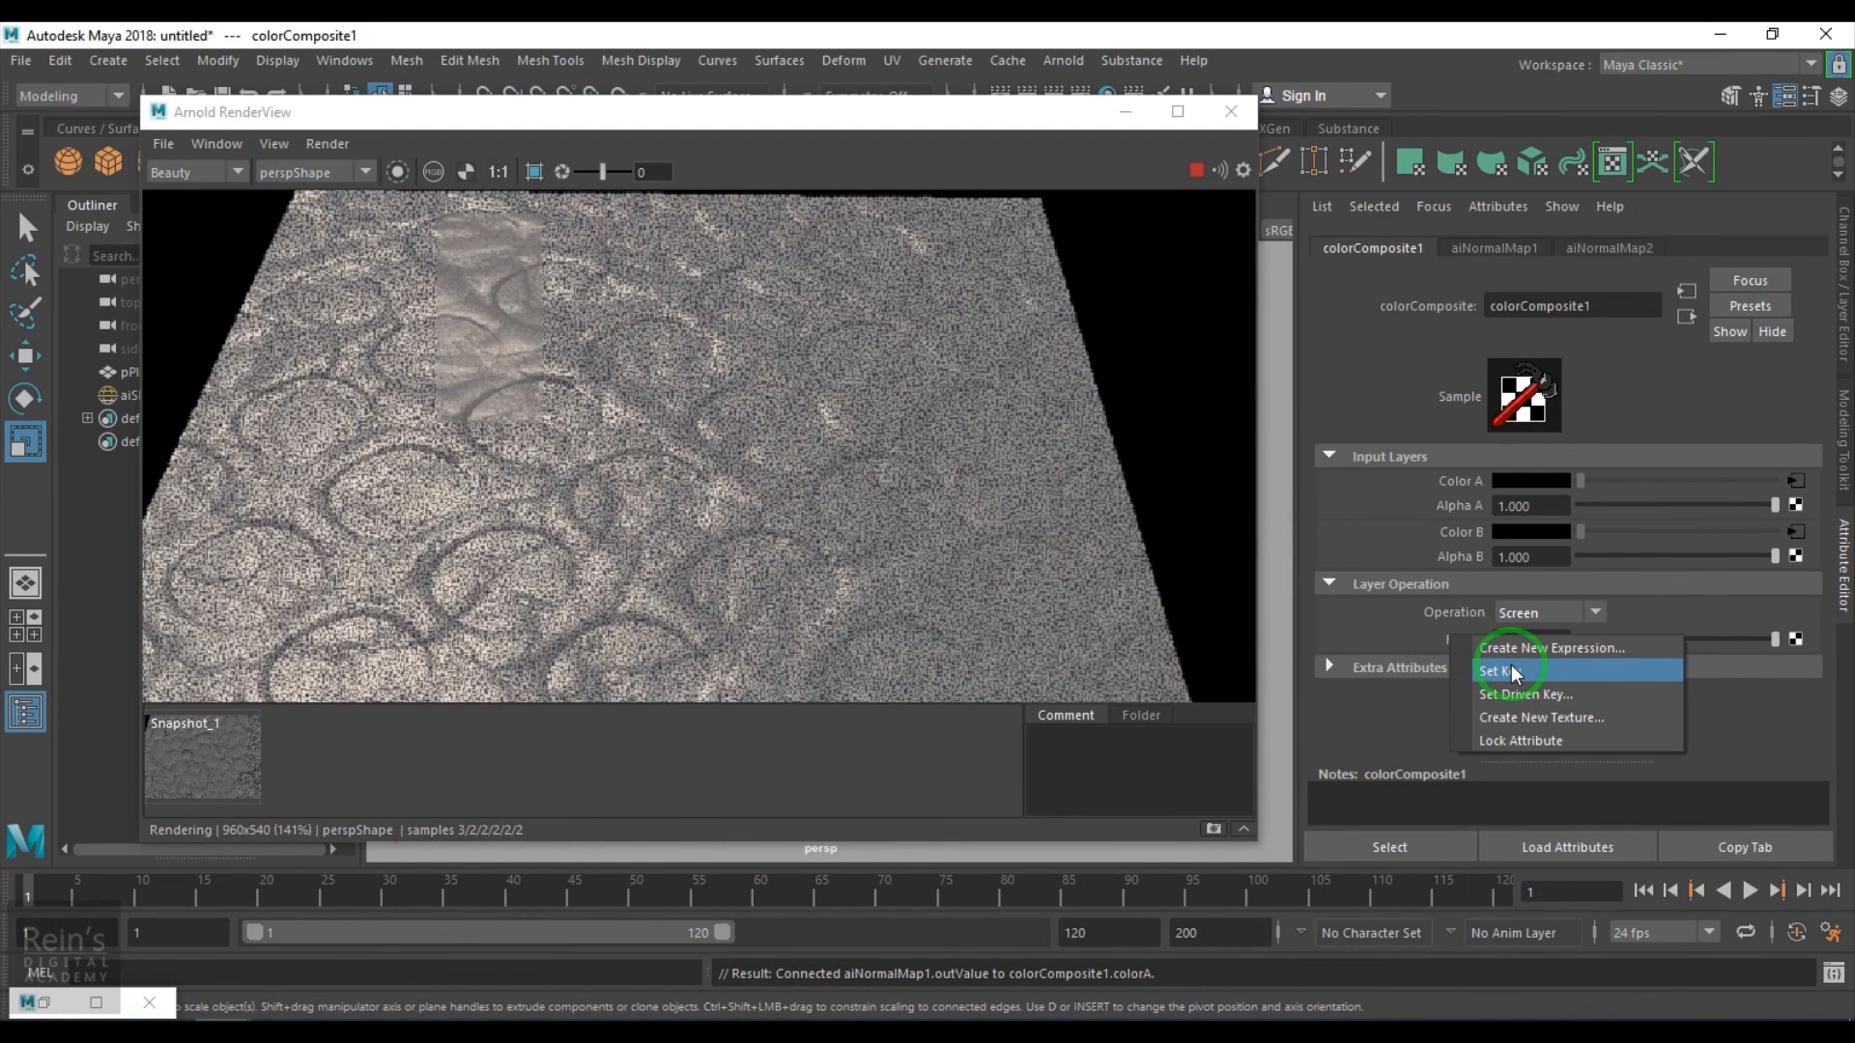
{"action": "left_click", "coordinate": [1371, 375]}
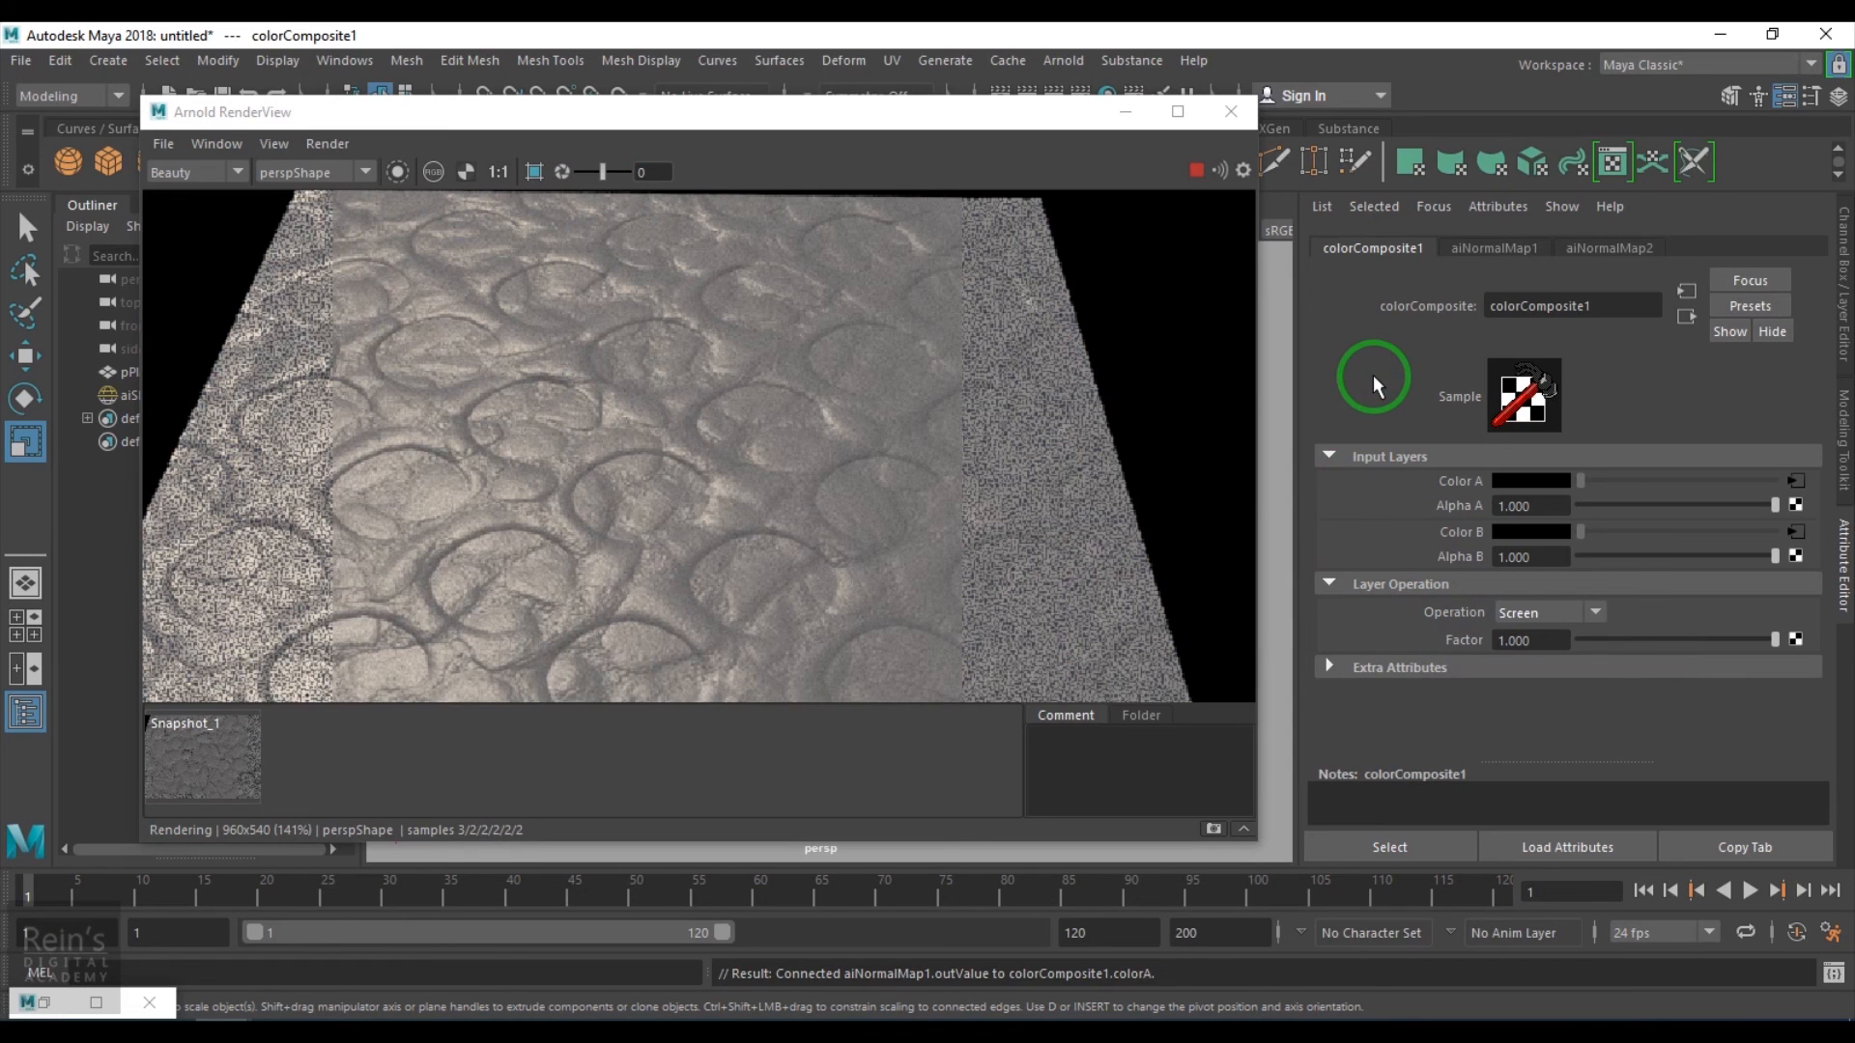